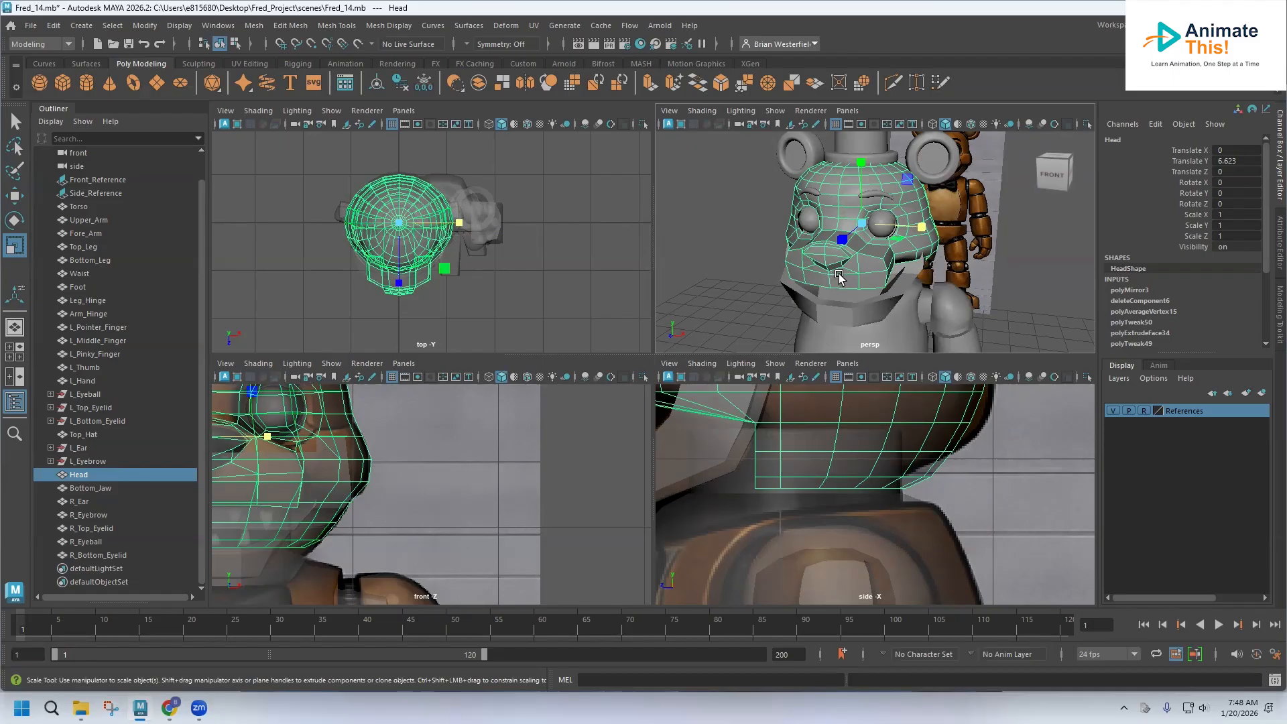
left_click(1193, 25)
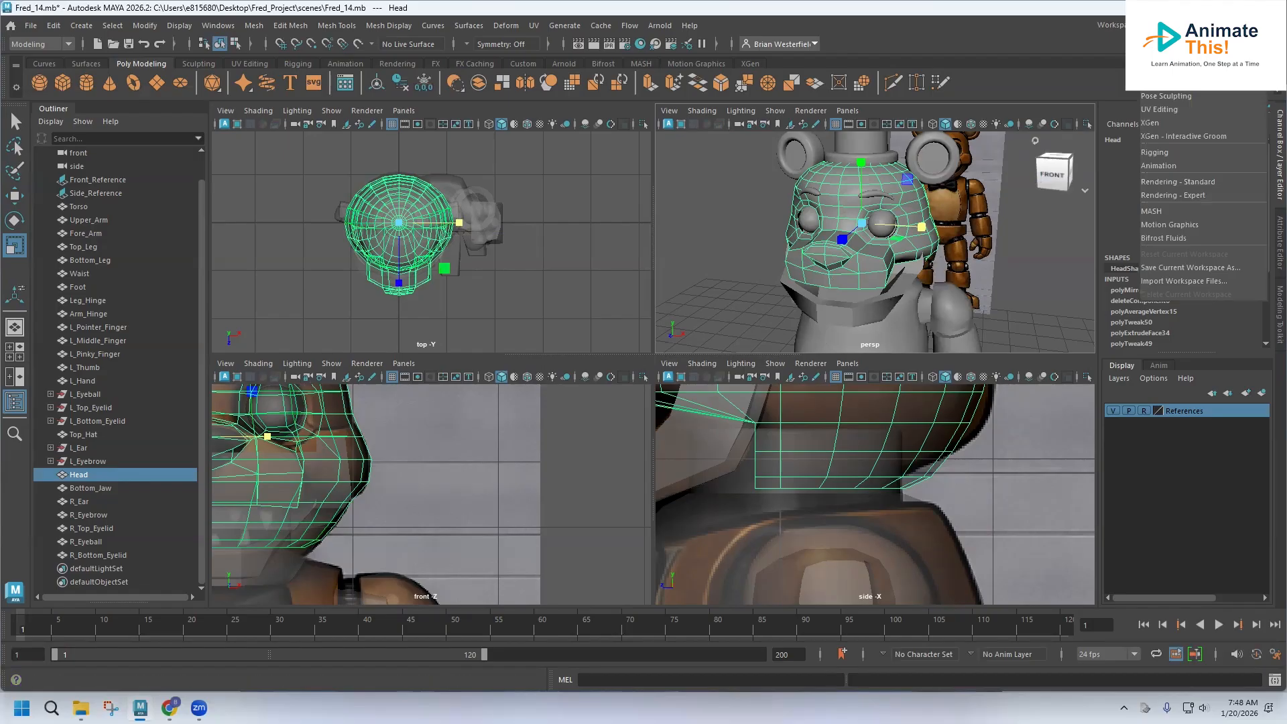
left_click(1161, 238)
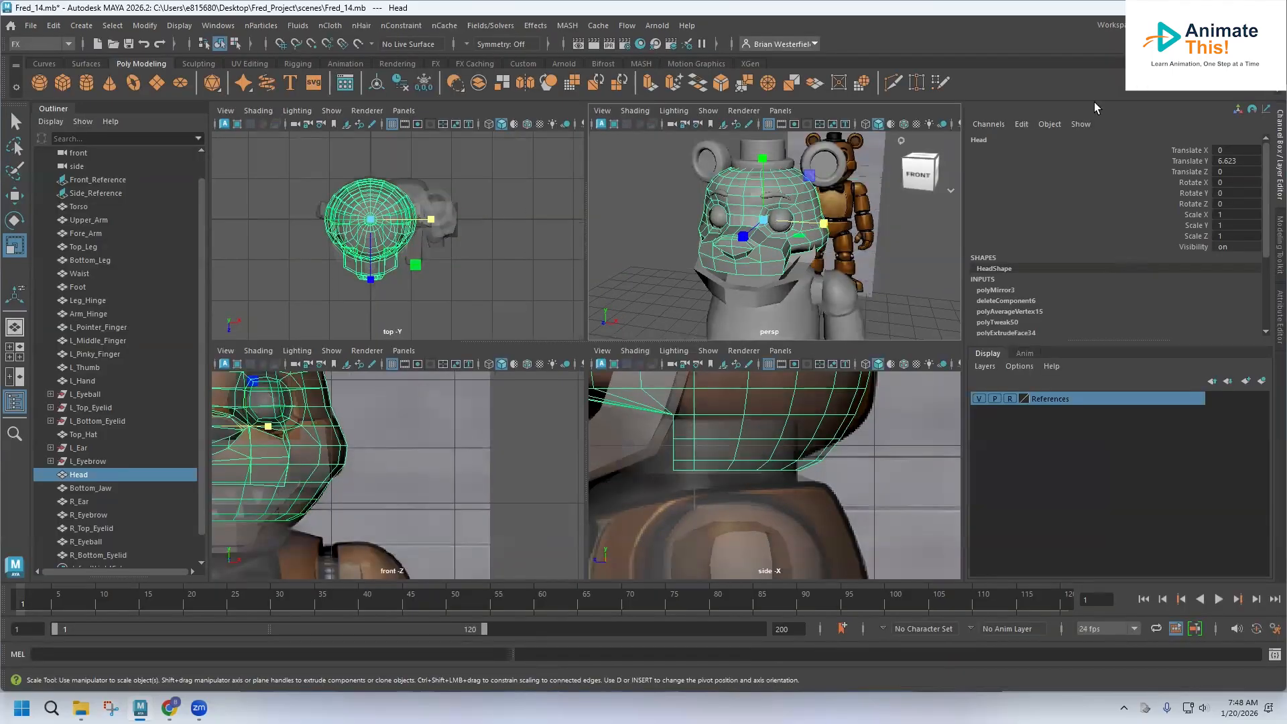
left_click(1161, 26)
left_click(1161, 45)
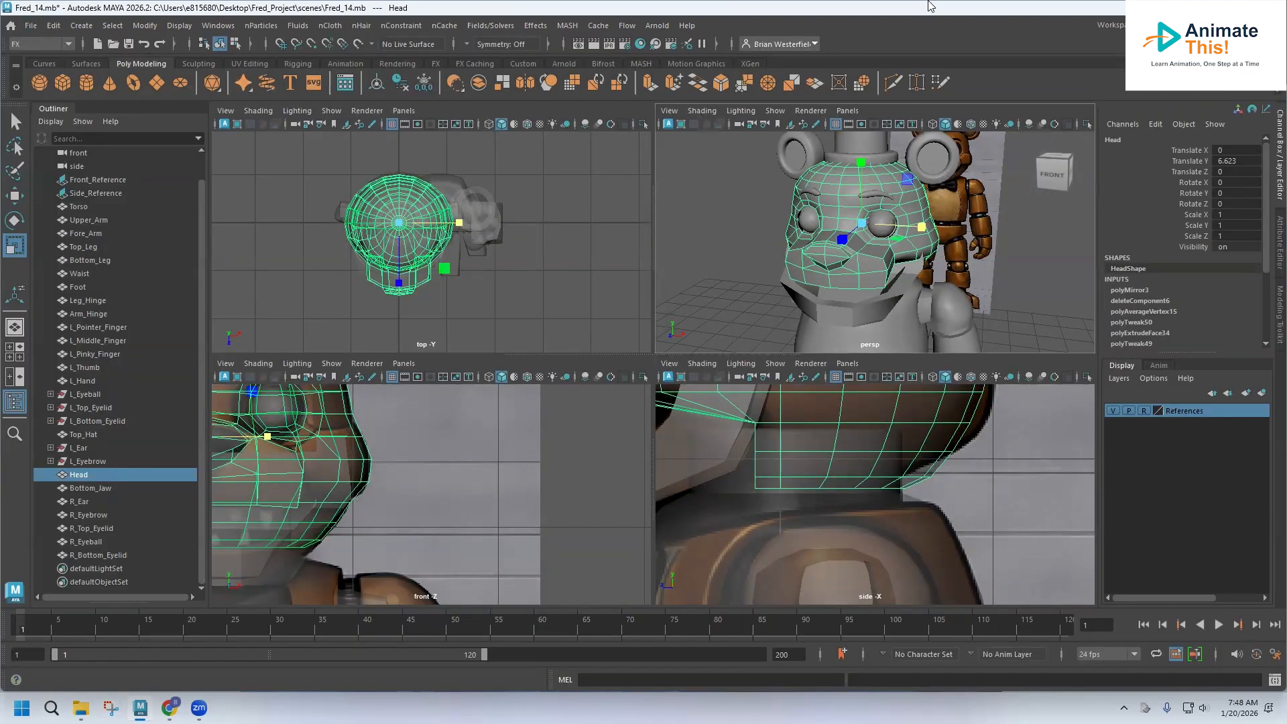
Reset the current workspace to its default layout.
left_click(1161, 25)
left_click(1180, 254)
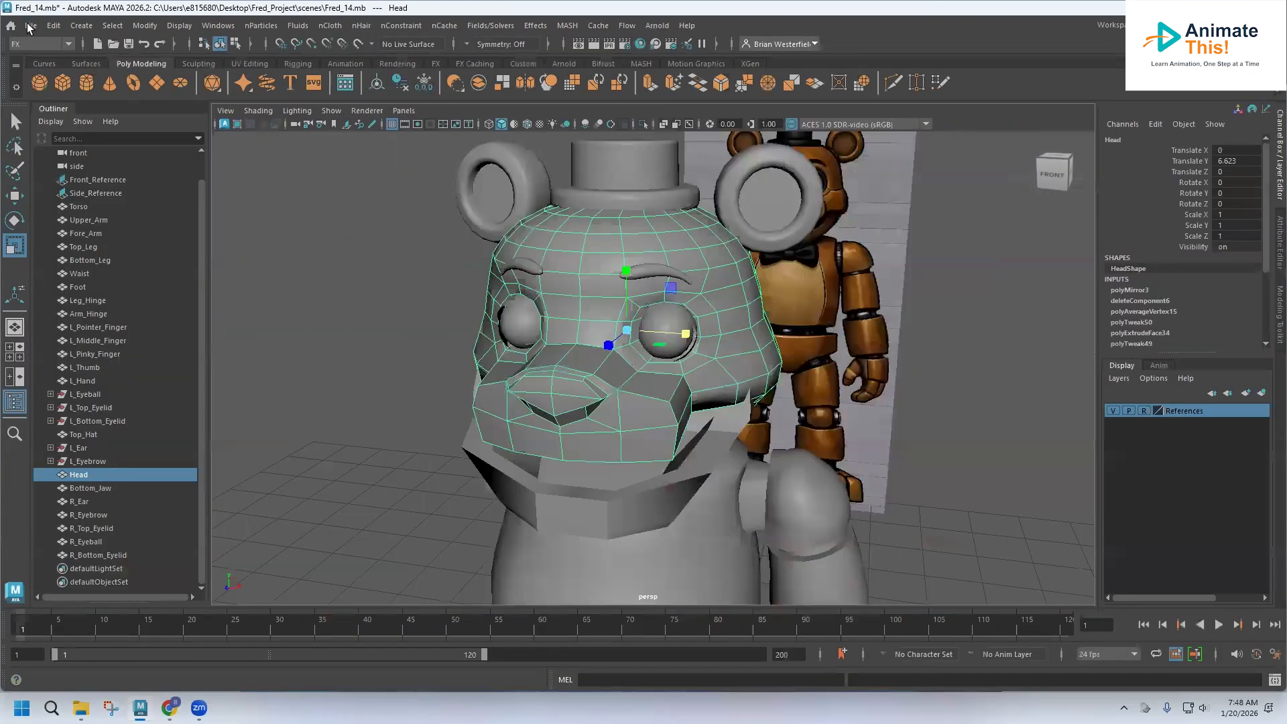
Set the Fred_Project folder on the Desktop as the current project.
left_click(31, 26)
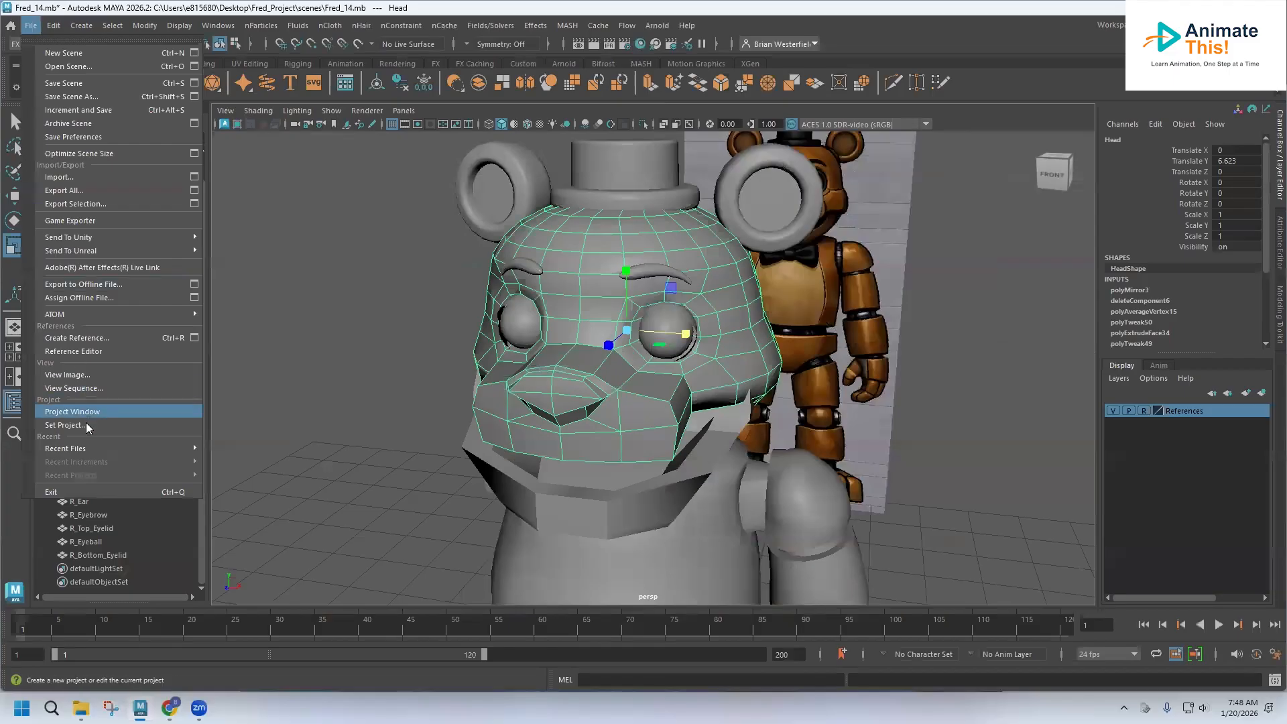
left_click(171, 426)
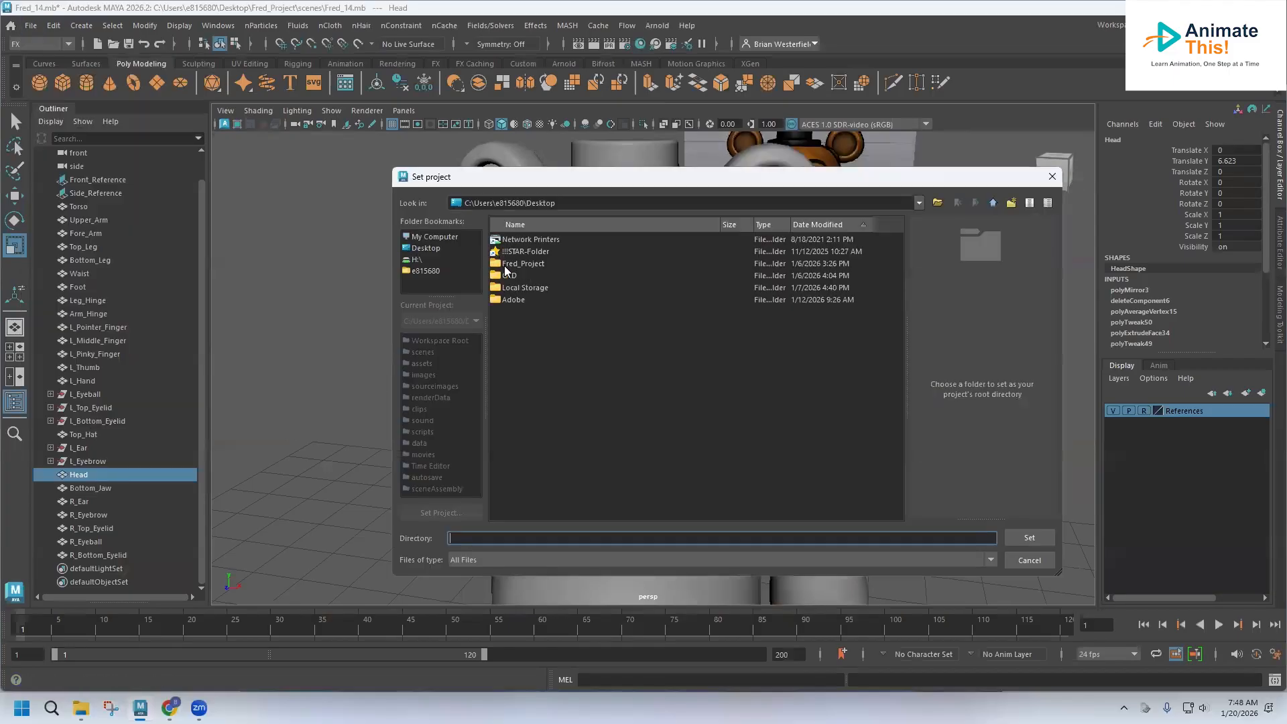
left_click(509, 264)
left_click(1029, 538)
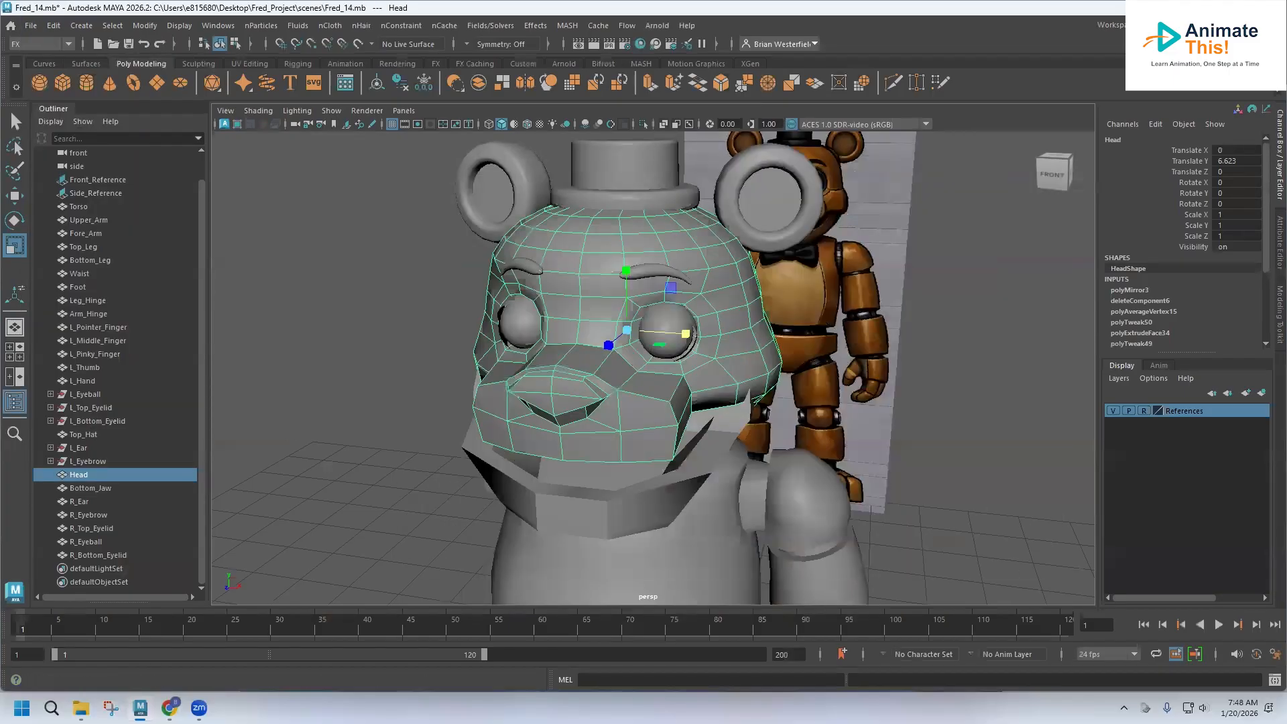
Check the saved scene files in the project's scenes folder without opening any of them.
left_click(34, 27)
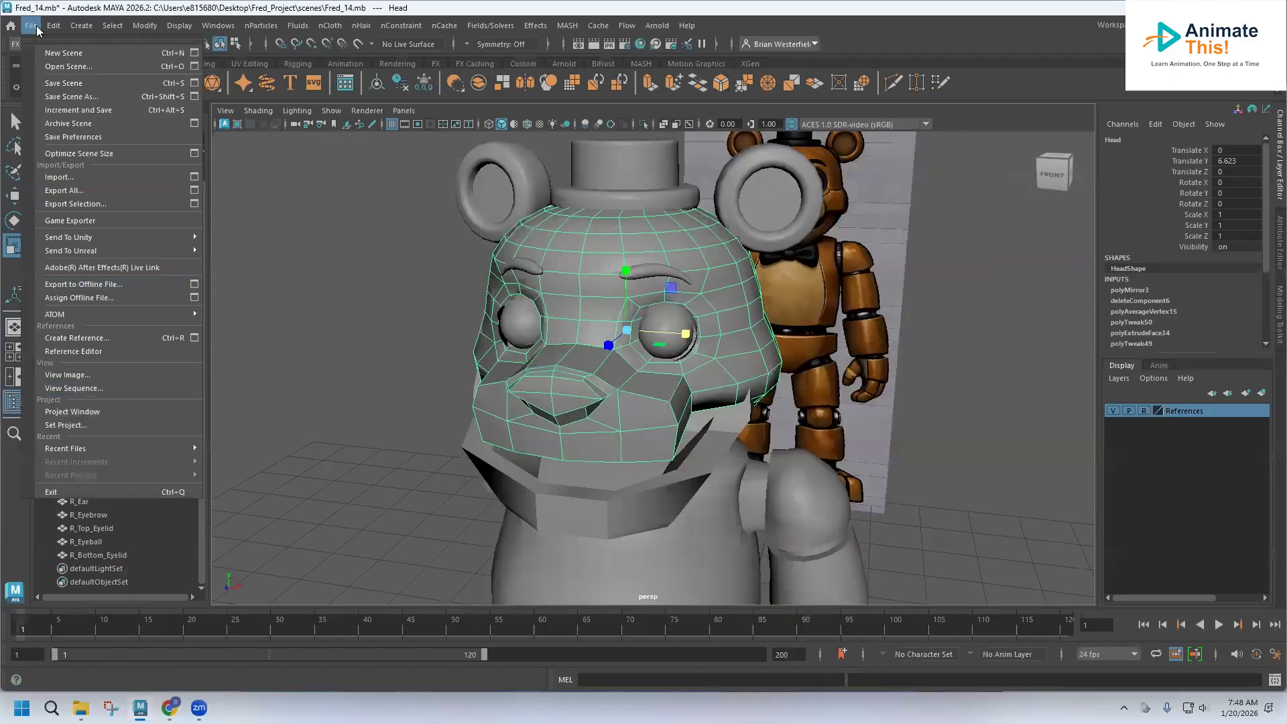
left_click(63, 67)
left_click(1028, 560)
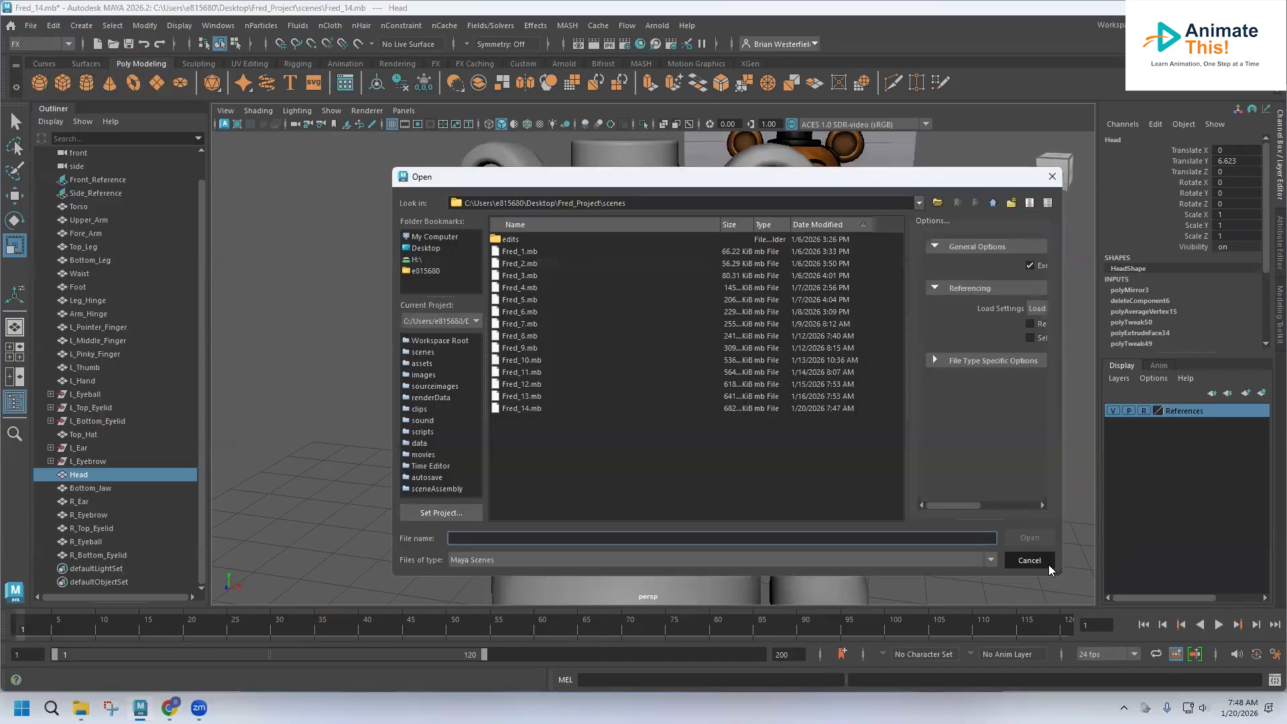
Save the scene under the new name Fred_15.mb in the project's scenes folder.
left_click(31, 25)
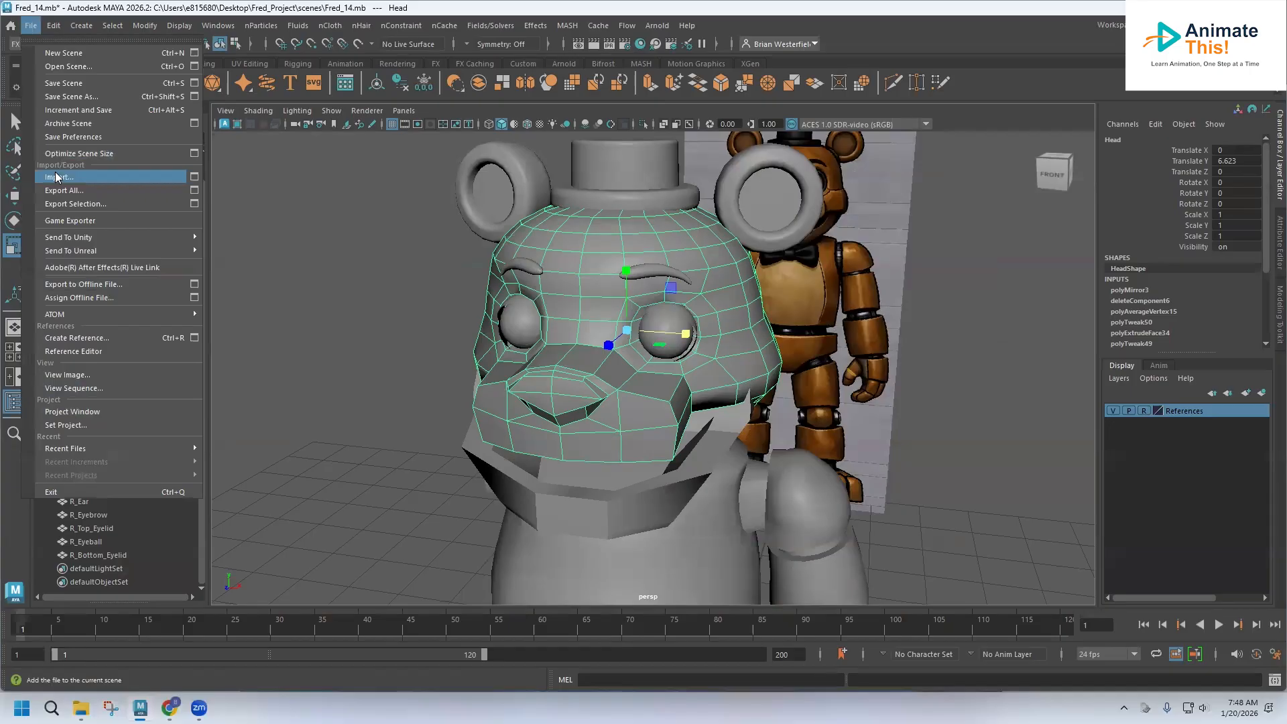
left_click(71, 96)
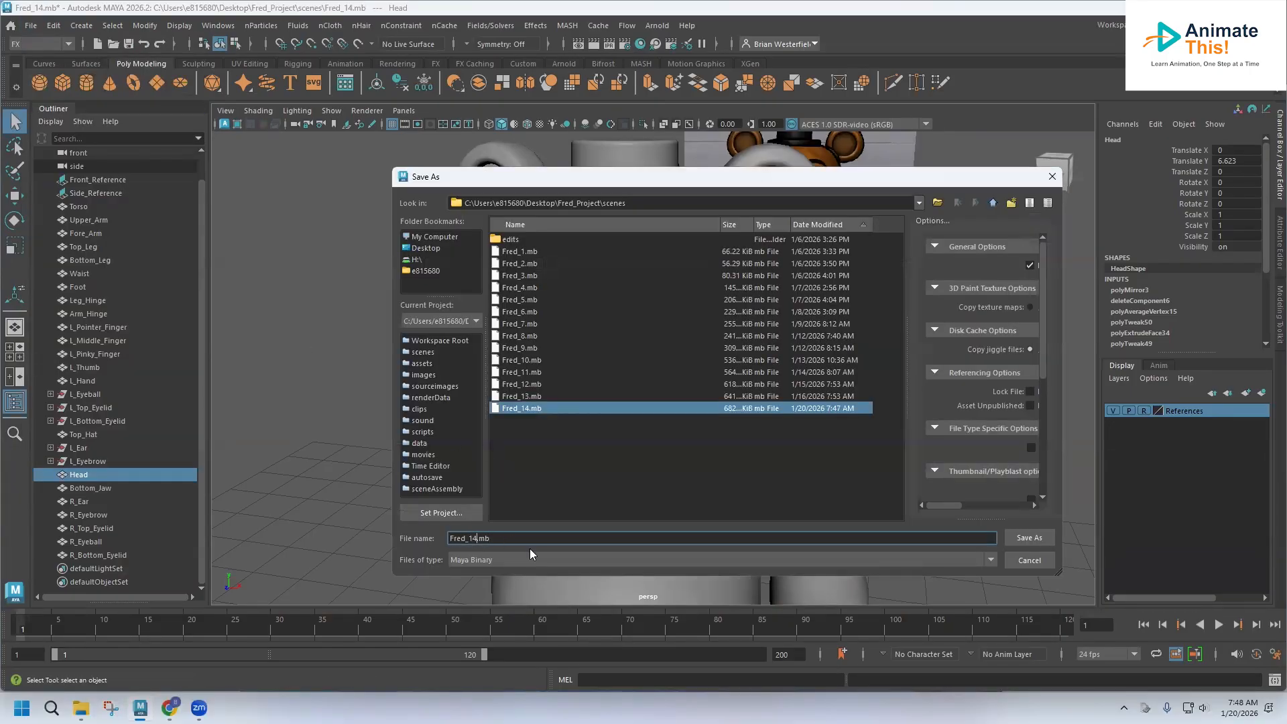
key("BackSpace")
type("5")
key("Return")
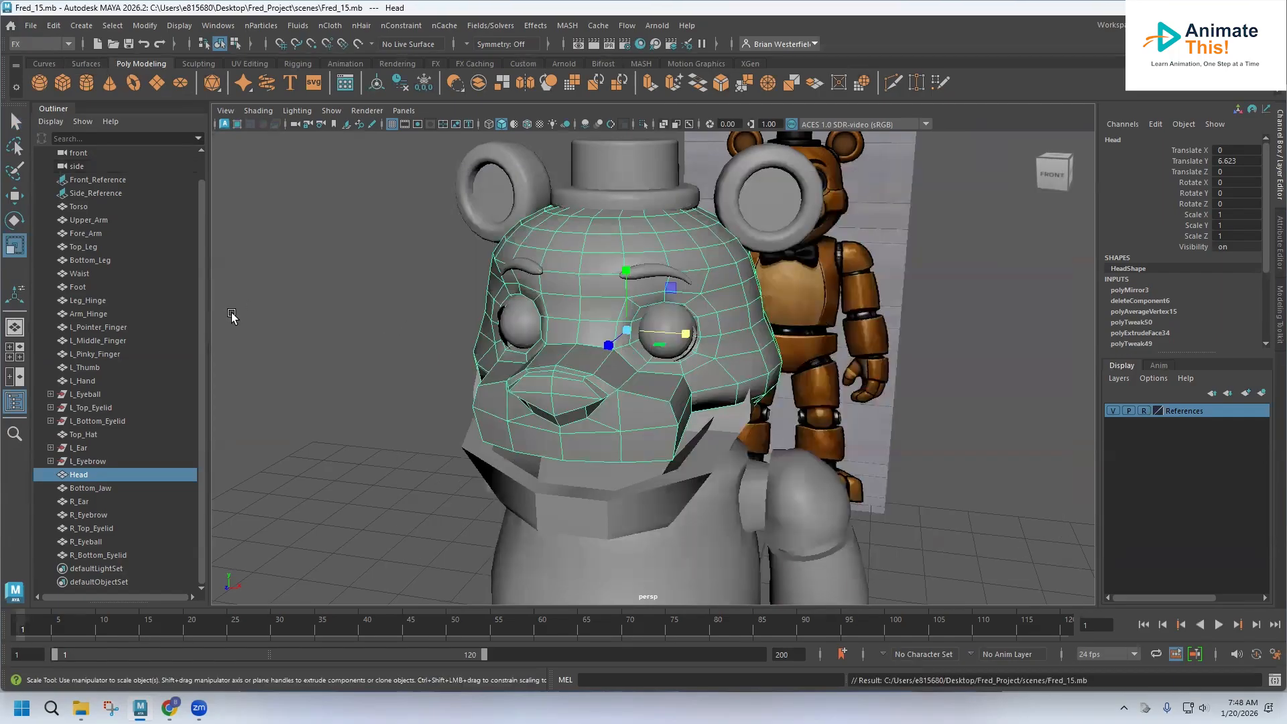
Switch the menu set to Modeling.
left_click(62, 44)
left_click(43, 58)
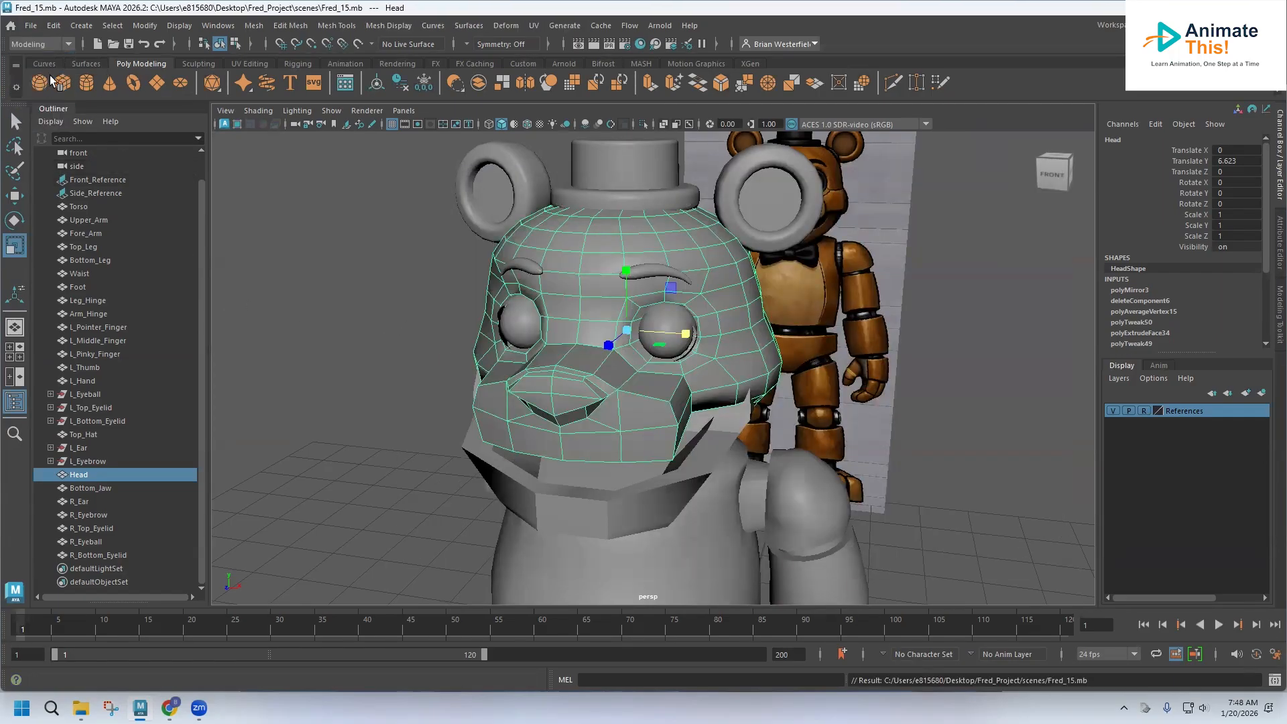
Select the character's upper arm and rename Upper_Arm to L_Upper_Arm.
middle_click_drag(492, 413, 435, 328, "alt")
left_click_drag(434, 329, 690, 297, "alt")
left_click(689, 297)
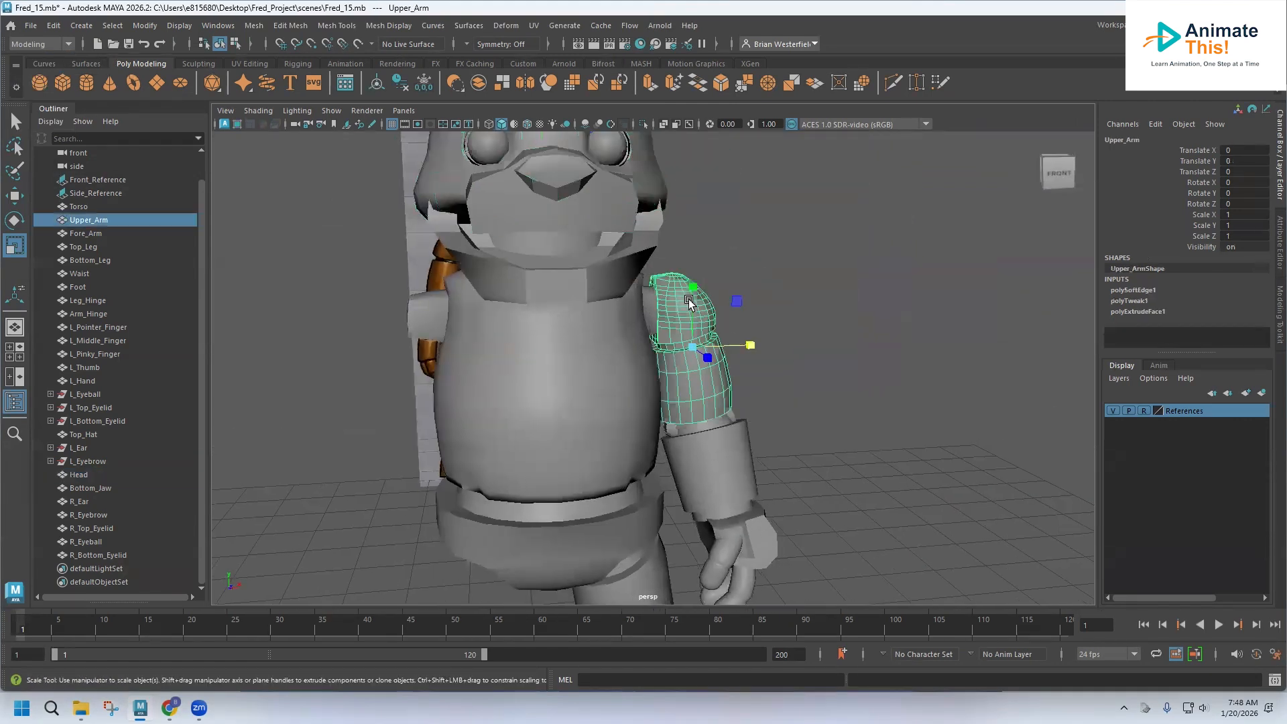
left_click_drag(562, 348, 576, 194, "alt")
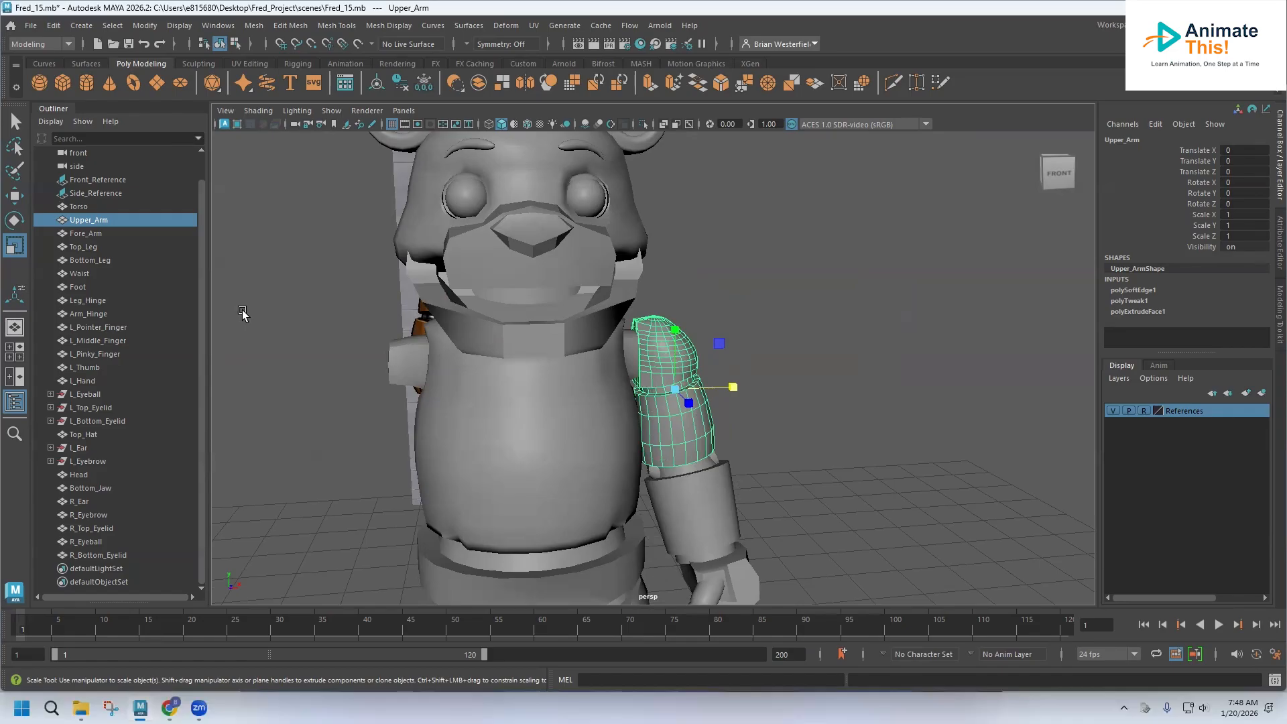
double_click(88, 221)
left_click(73, 221)
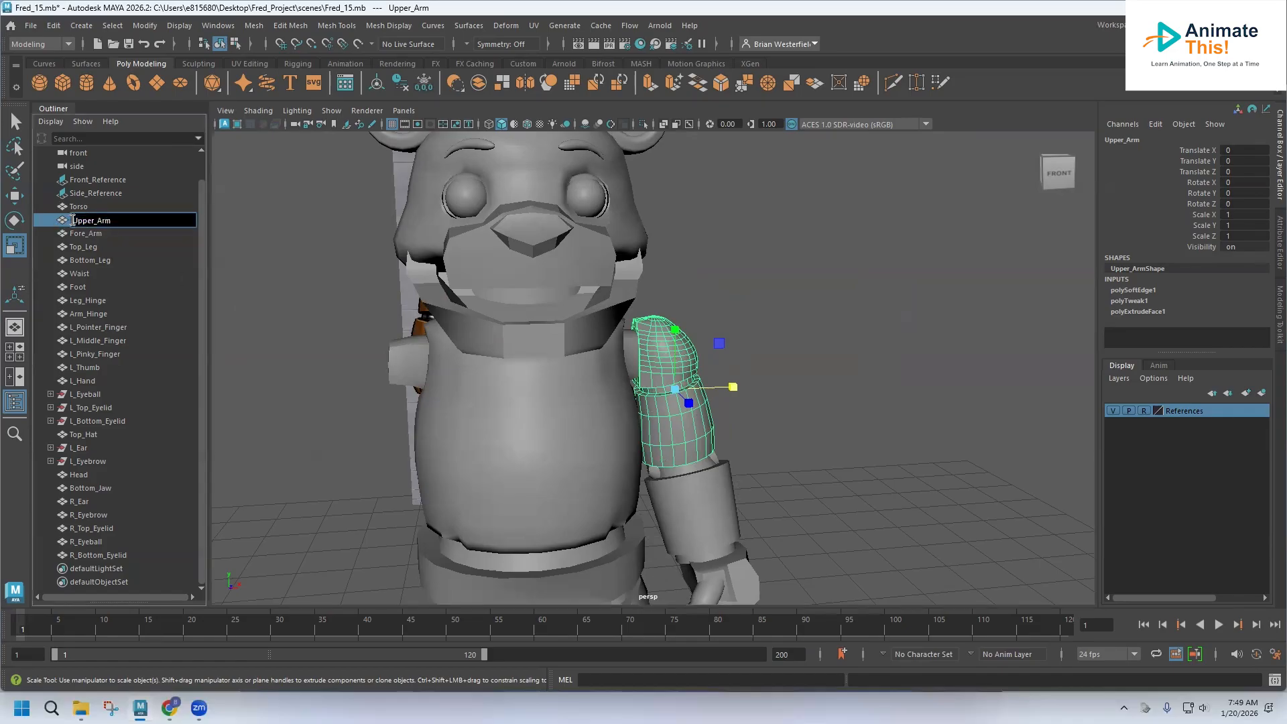
type("L_")
Rename the Fore_Arm object to L_Fore_Arm.
left_click(94, 236)
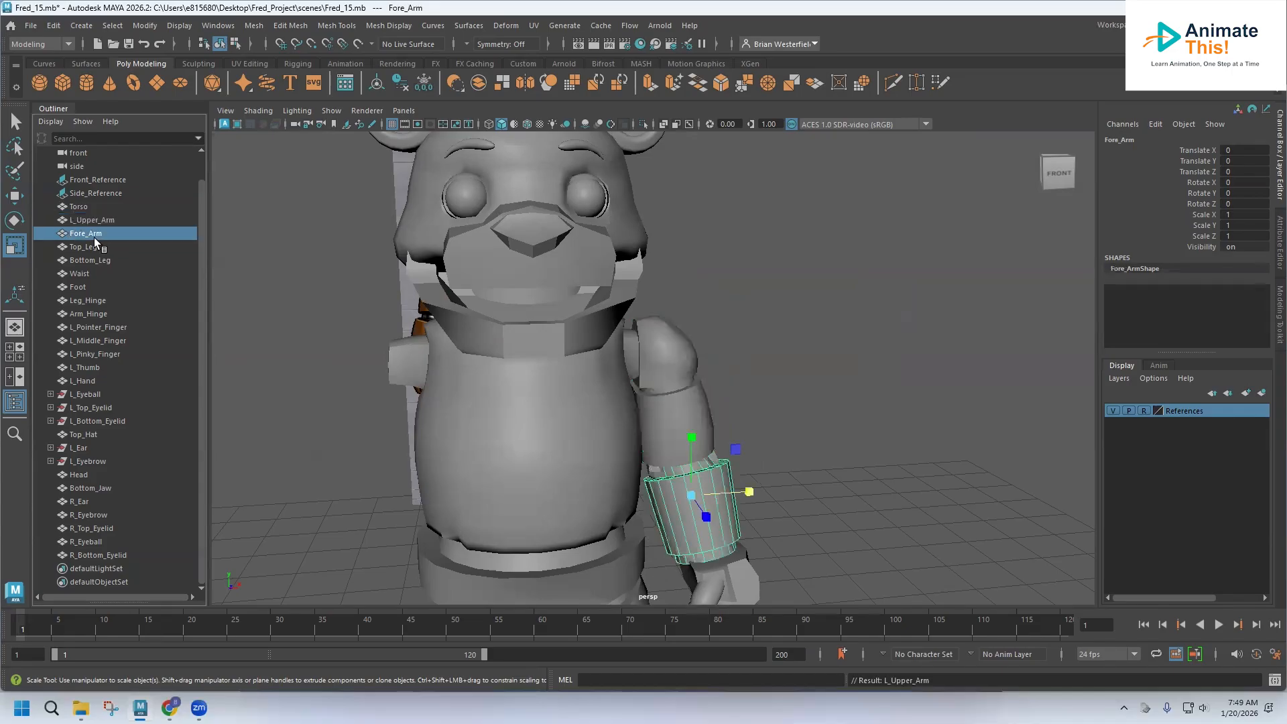
double_click(85, 235)
left_click(74, 235)
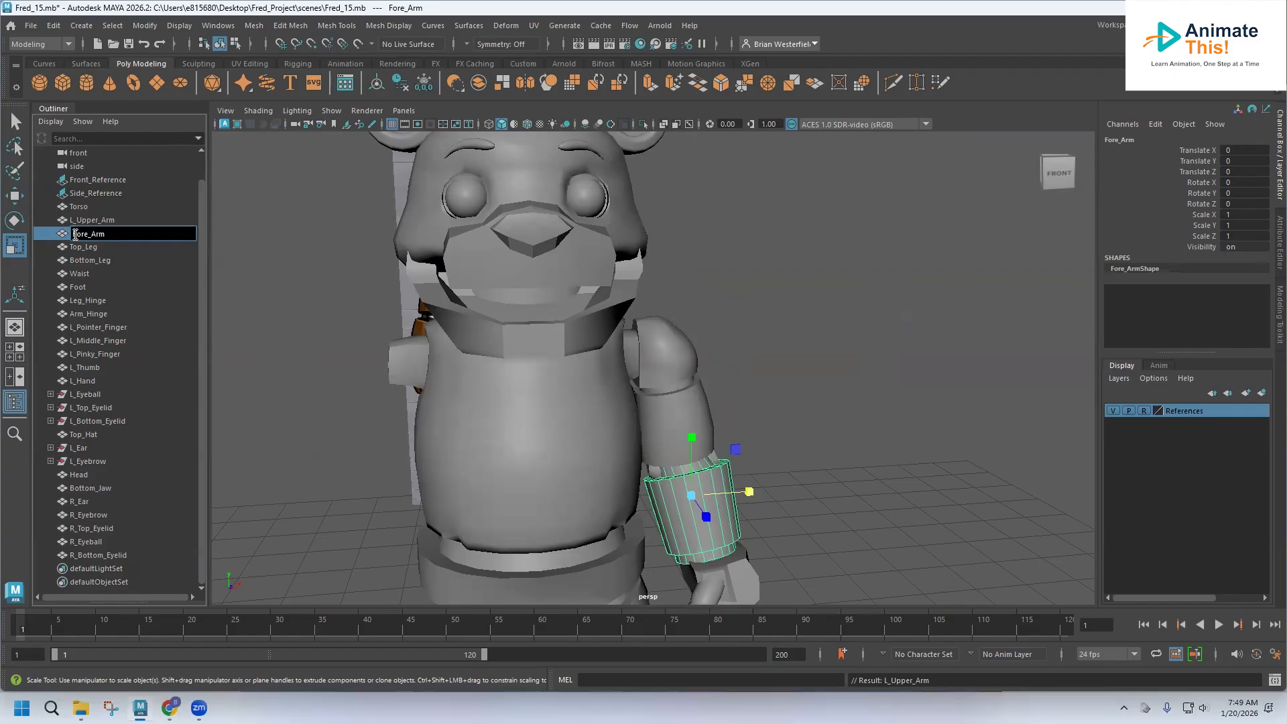
type("L_")
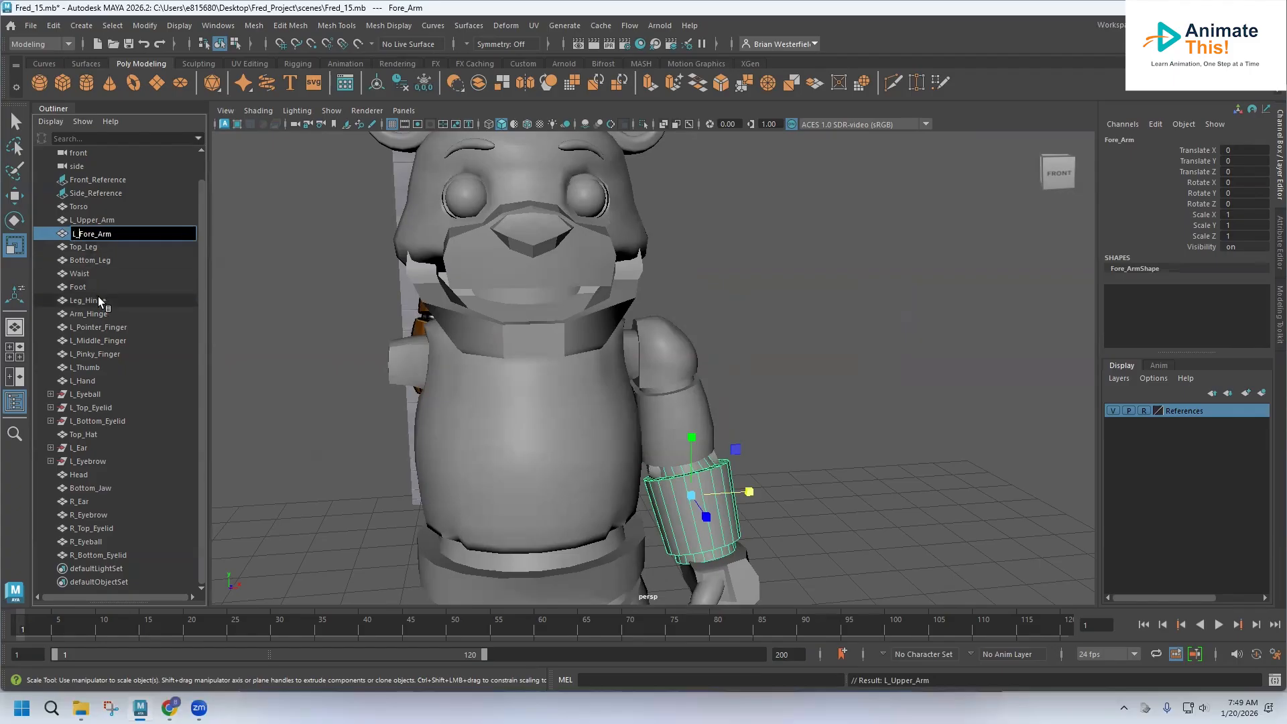
Rename the Top_Leg object to L_Top_Leg.
left_click(86, 248)
key("f")
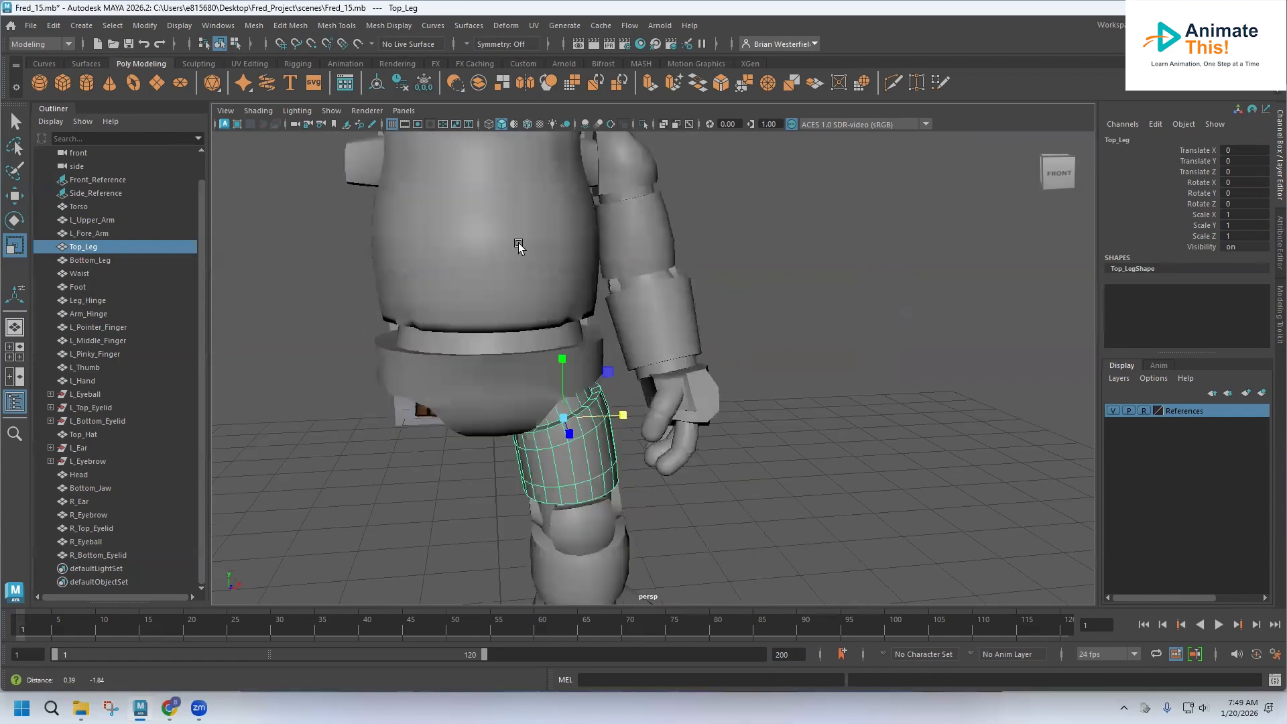
double_click(75, 246)
left_click(74, 247)
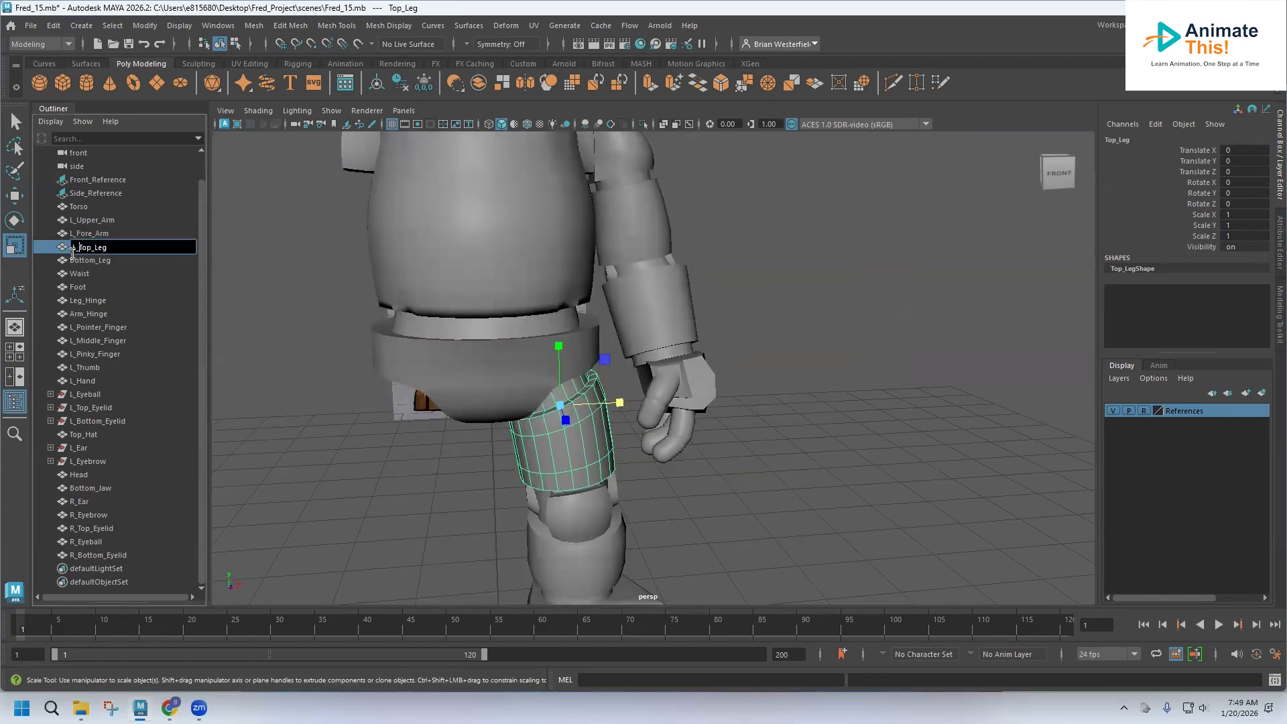
type("L_")
Select the lower leg and rename Bottom_Leg to L_Bottom_Leg.
left_click(573, 505)
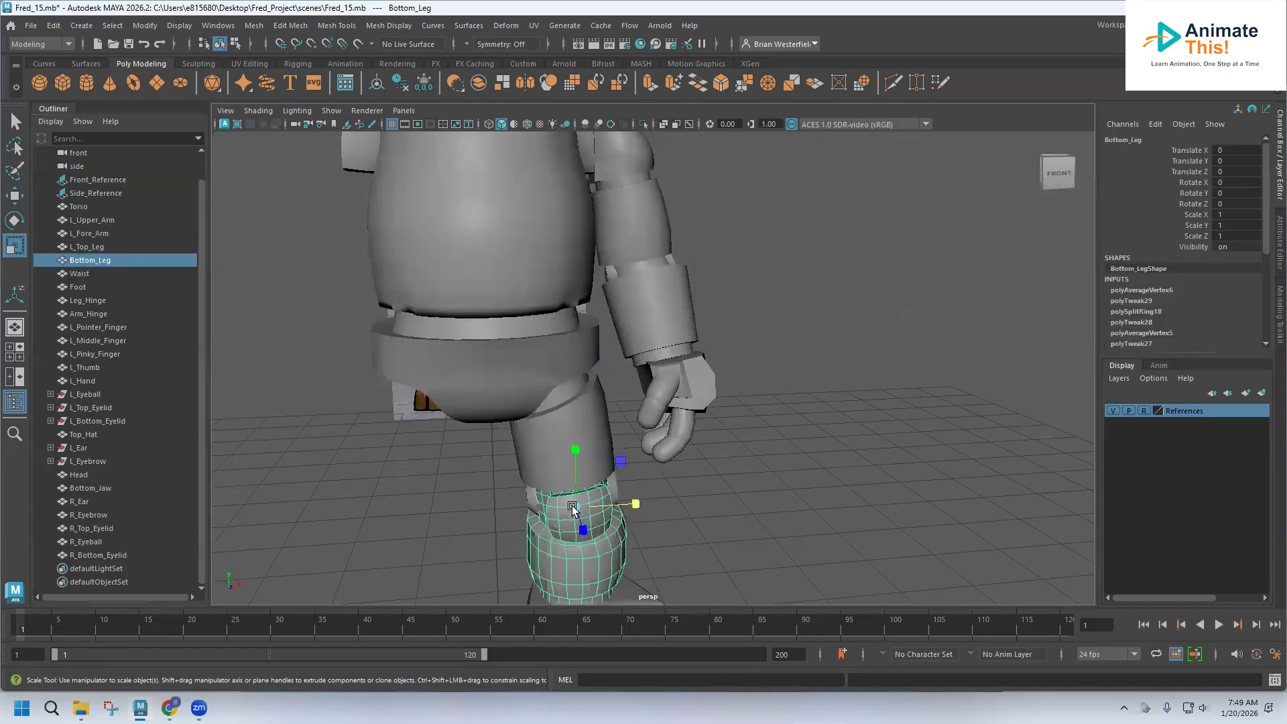
double_click(69, 259)
left_click(73, 260)
type("L_")
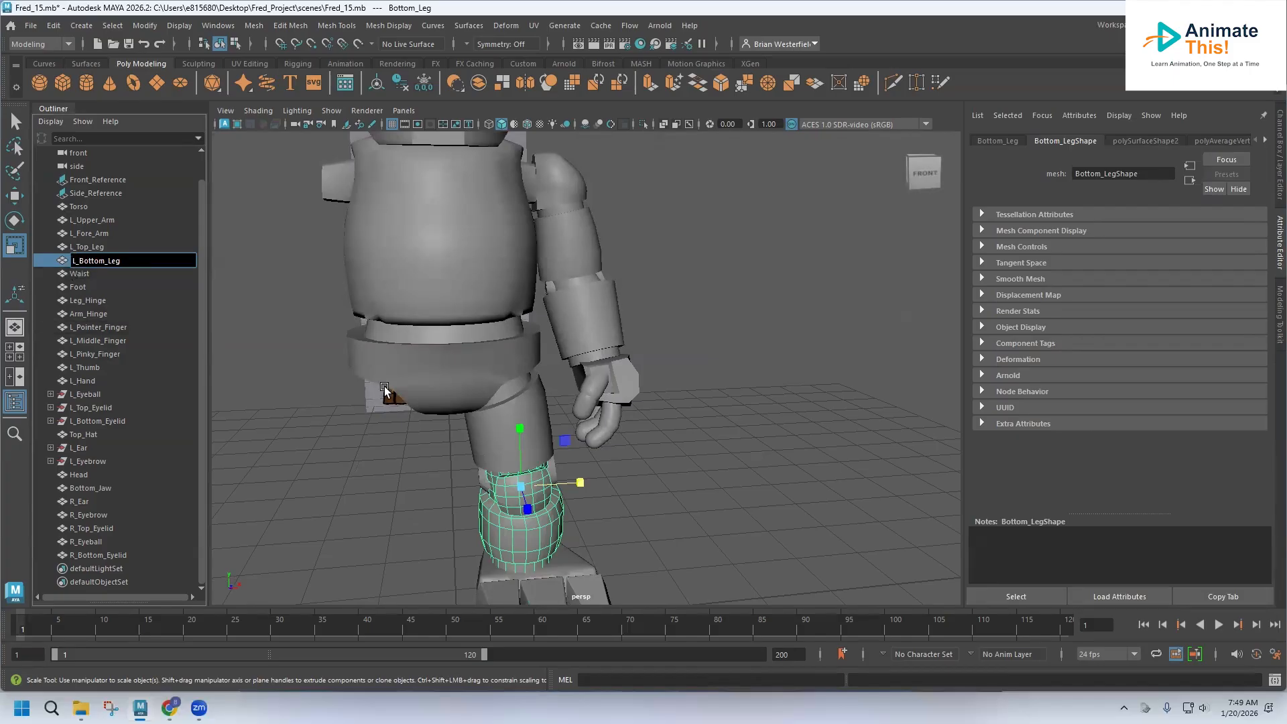
Rename the Foot object to L_Foot and the Leg_Hinge object to L_Leg_Hinge.
middle_click_drag(524, 434, 502, 327, "alt")
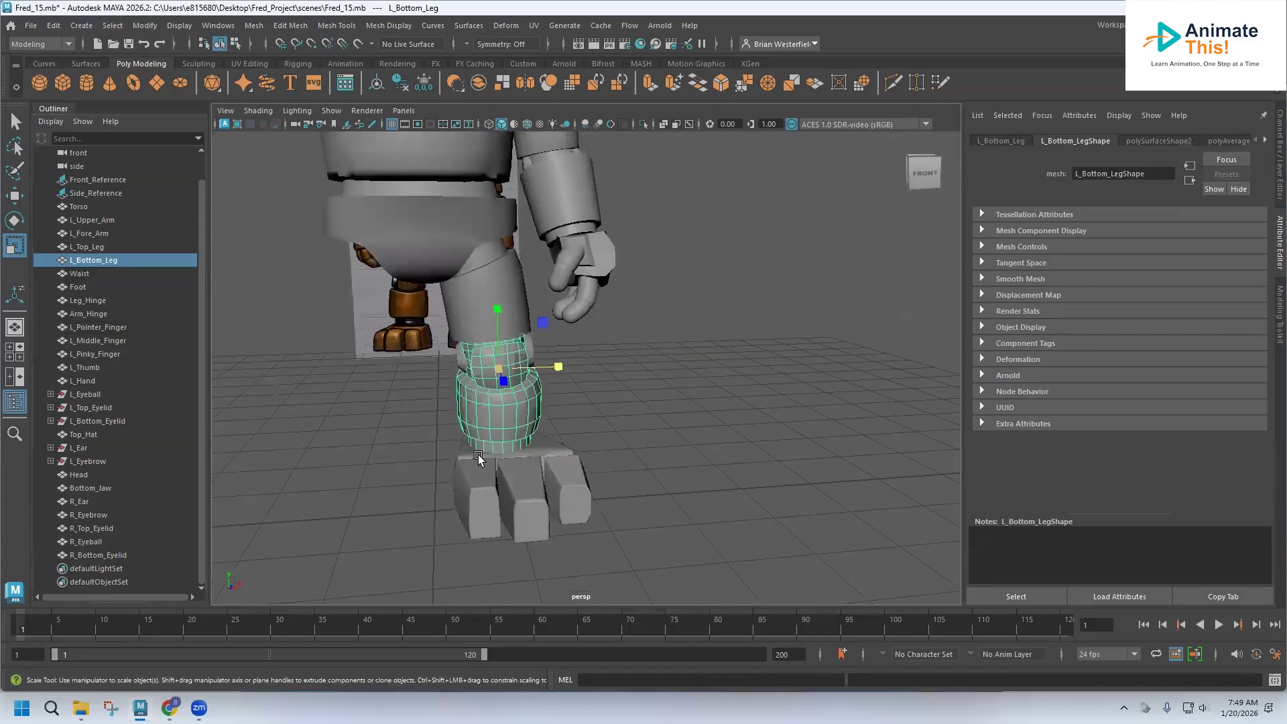
left_click(476, 478)
double_click(76, 288)
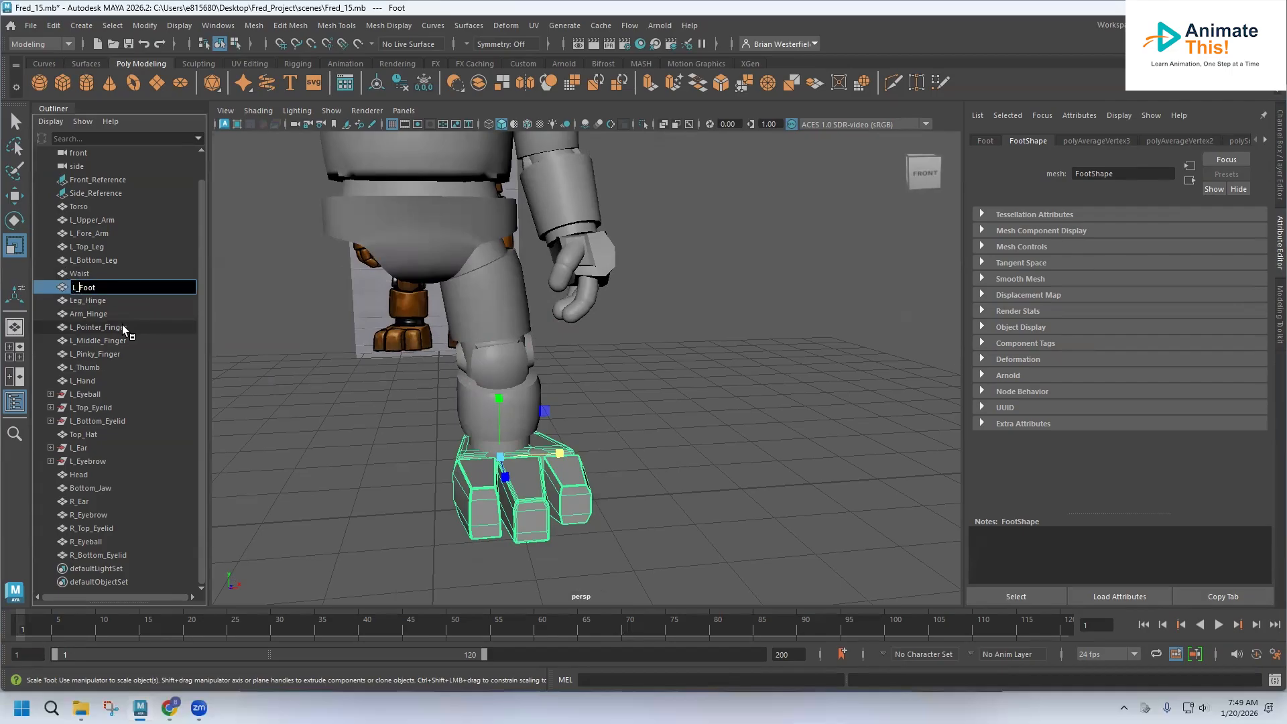
left_click(87, 300)
double_click(77, 300)
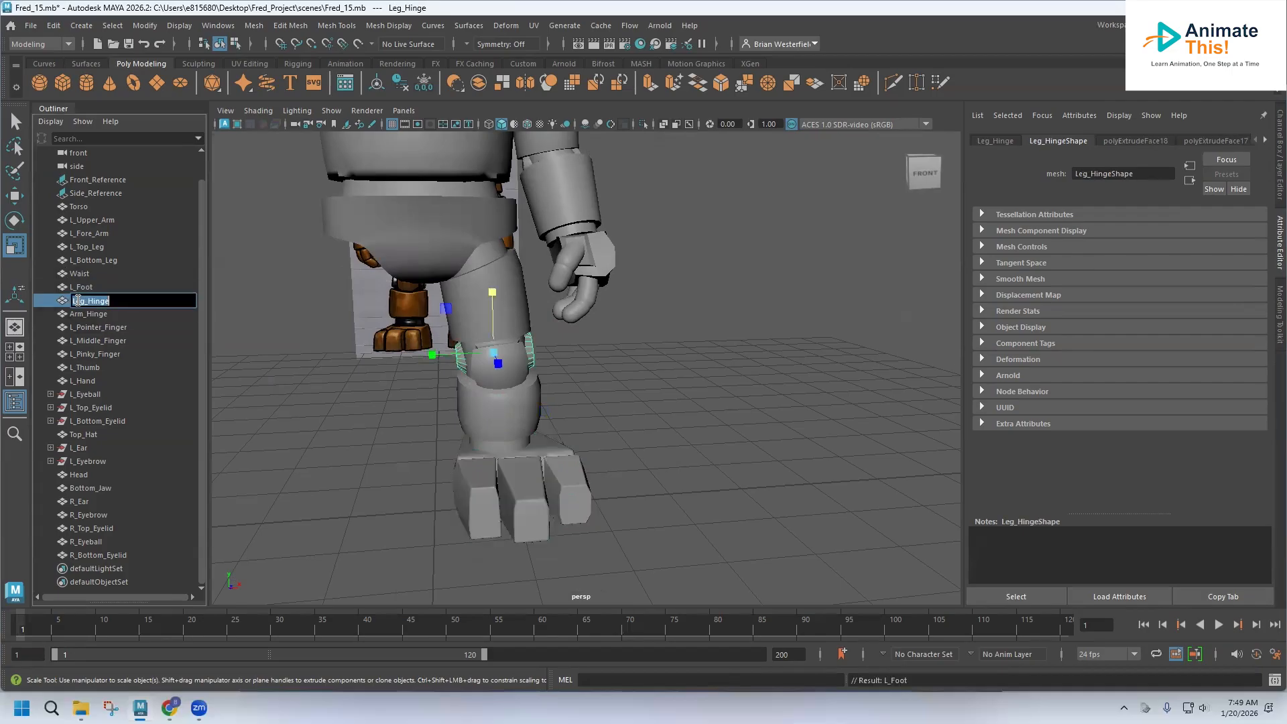
left_click(72, 301)
type("L_")
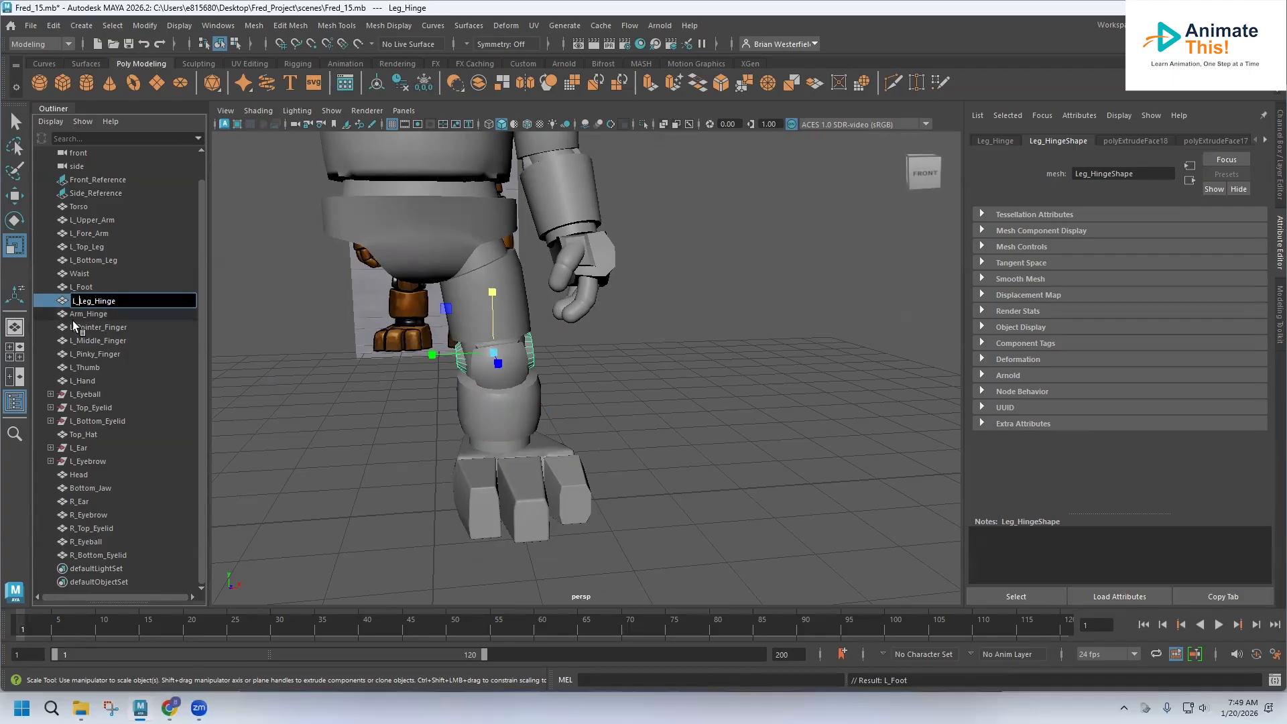
Rename the Arm_Hinge object to L_Arm_Hinge and check the names of the finger objects below it.
left_click(81, 315)
double_click(74, 315)
left_click(73, 315)
type("L_")
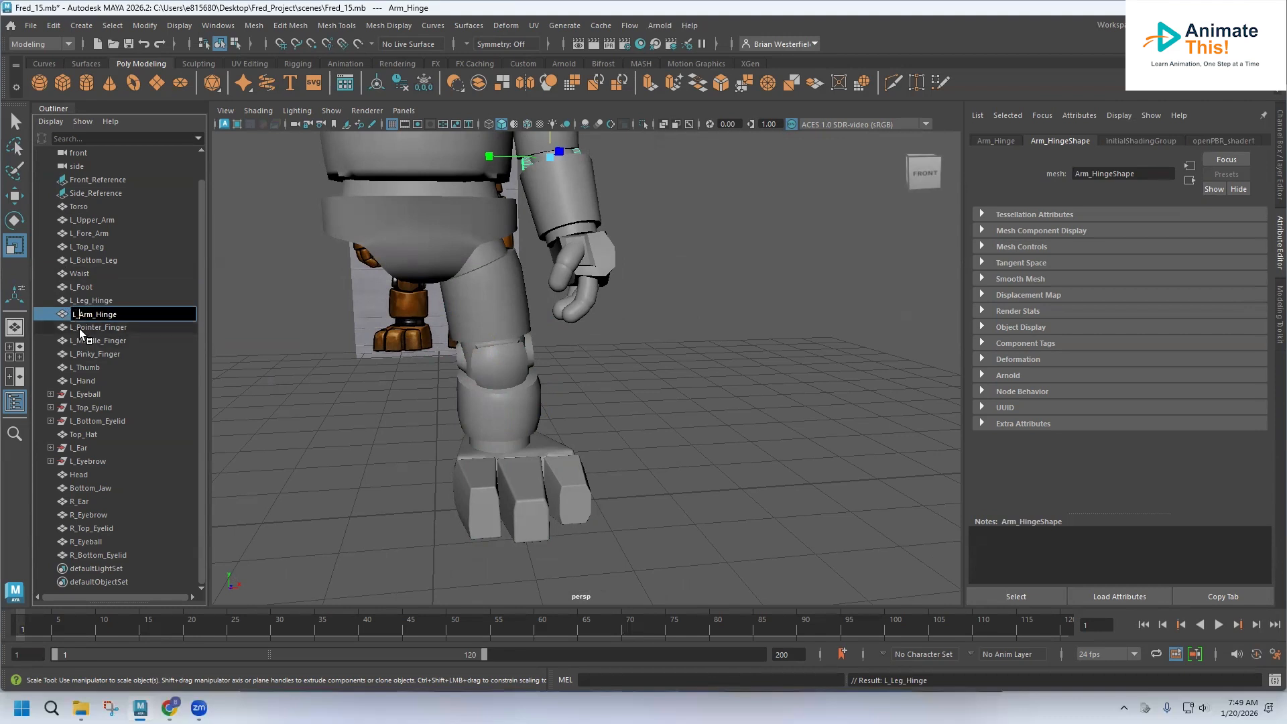
left_click(79, 328)
left_click(82, 341)
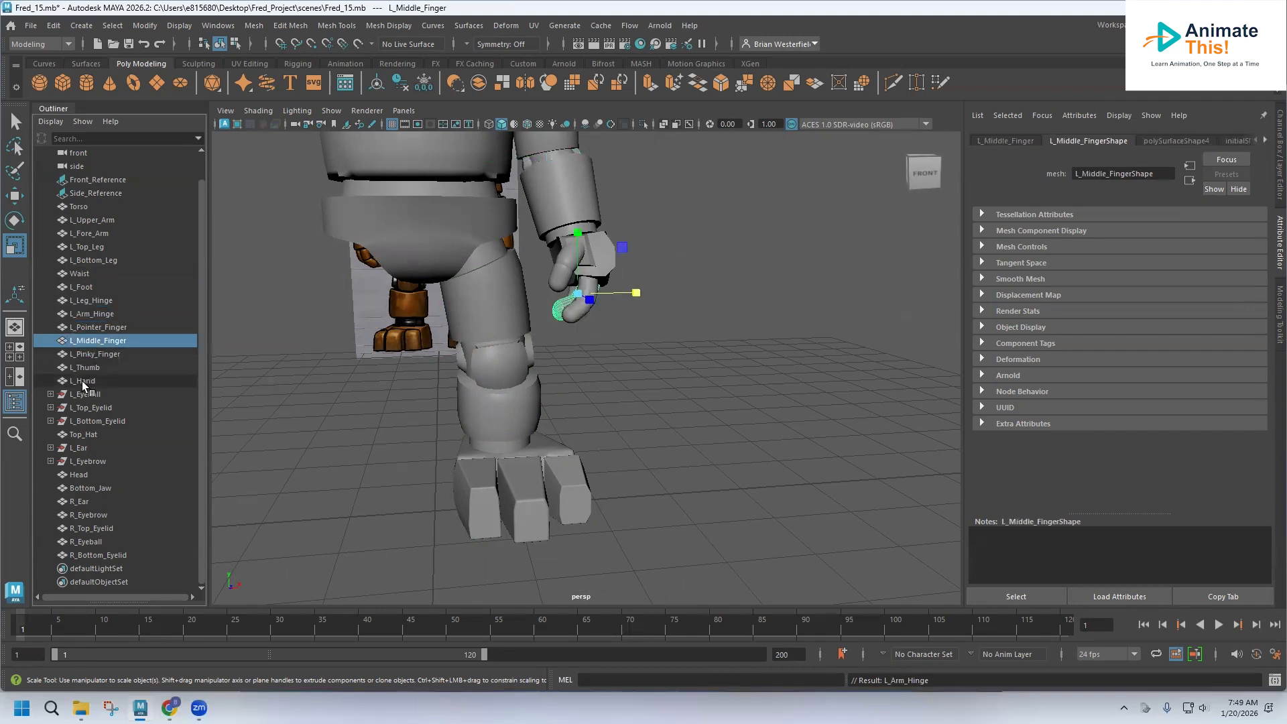
scroll(84, 387, "up", 1)
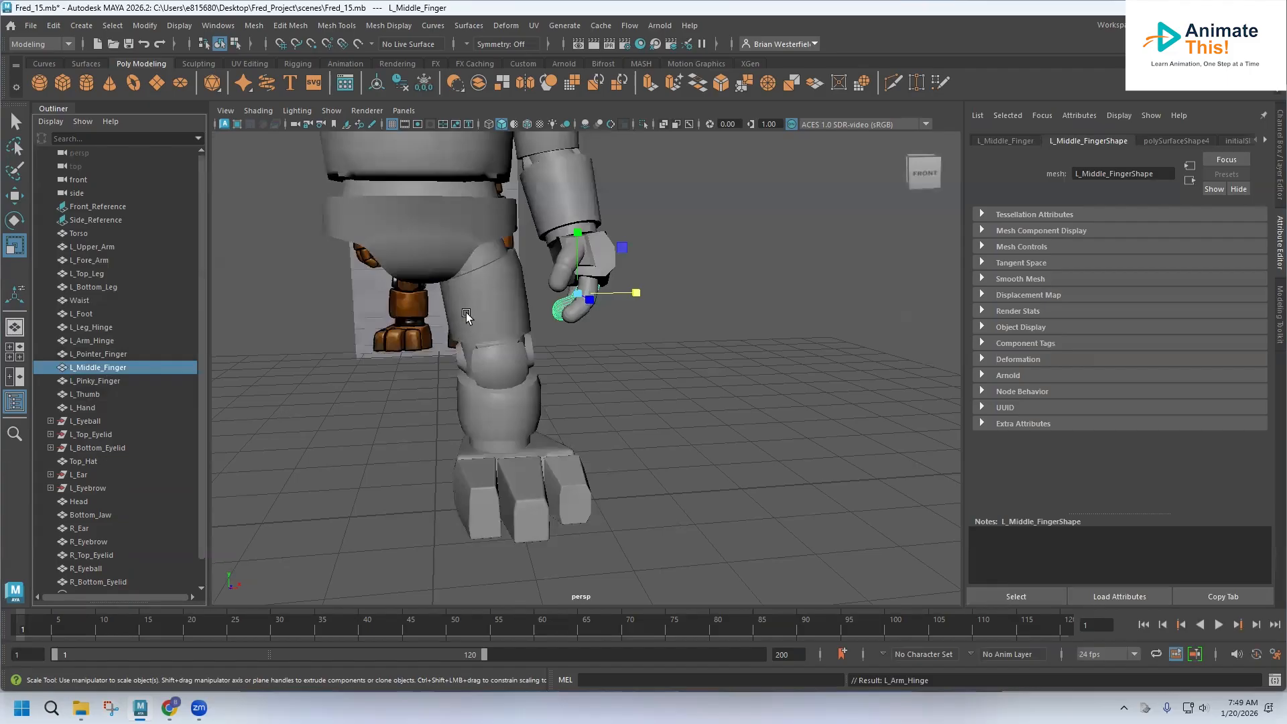
Mirror L_Top_Leg across the world X axis in the negative direction, with Cut Geometry on and without combining it with the original.
left_click(479, 286)
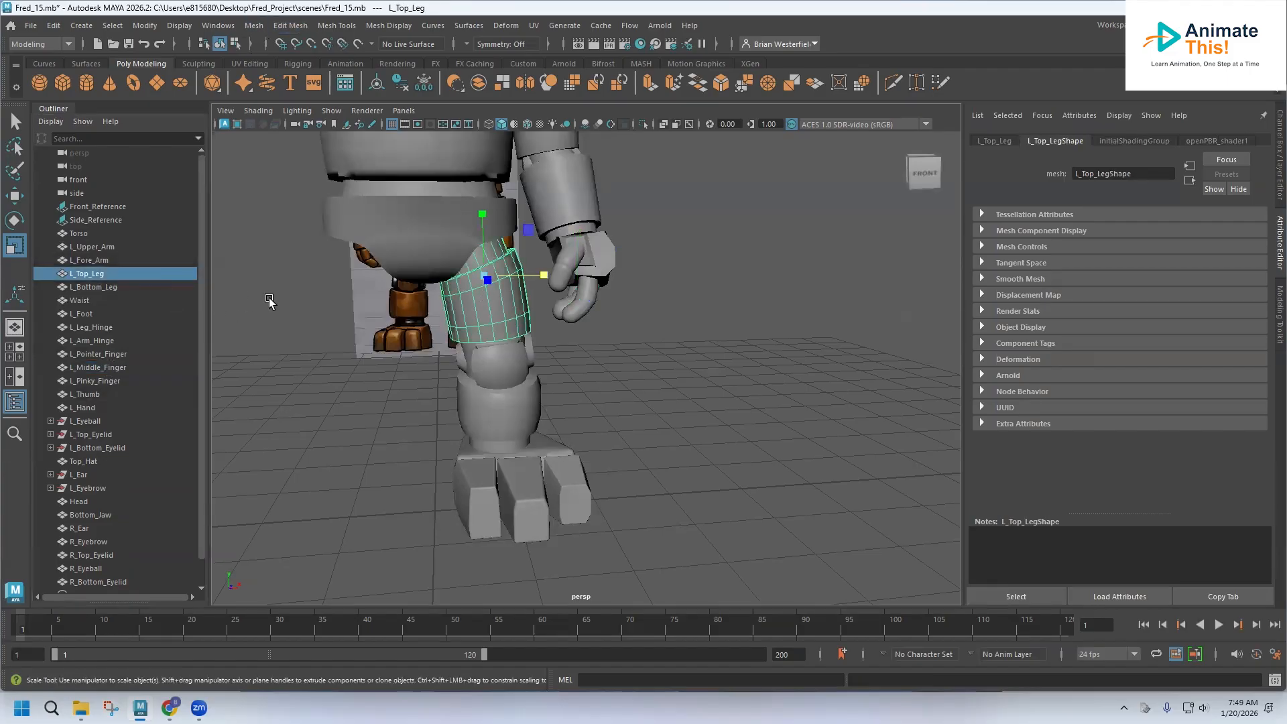
left_click(290, 27)
mouse_move(253, 25)
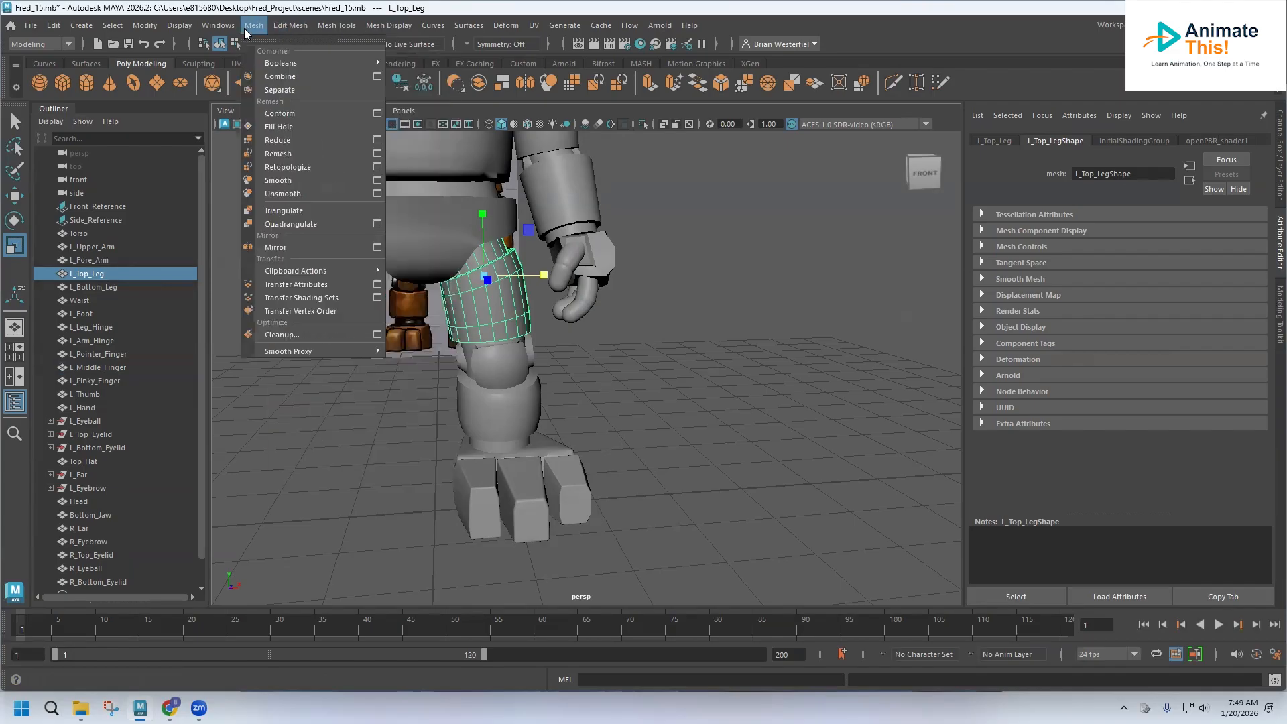
left_click(377, 247)
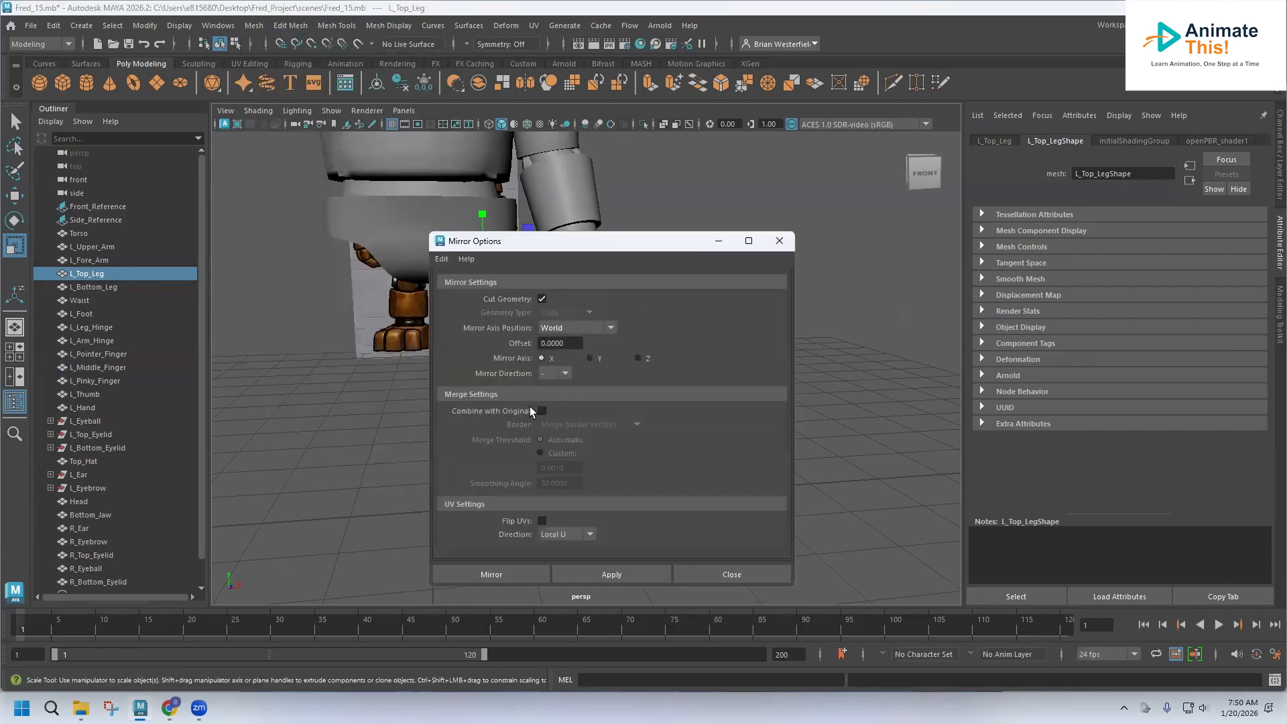
left_click(492, 574)
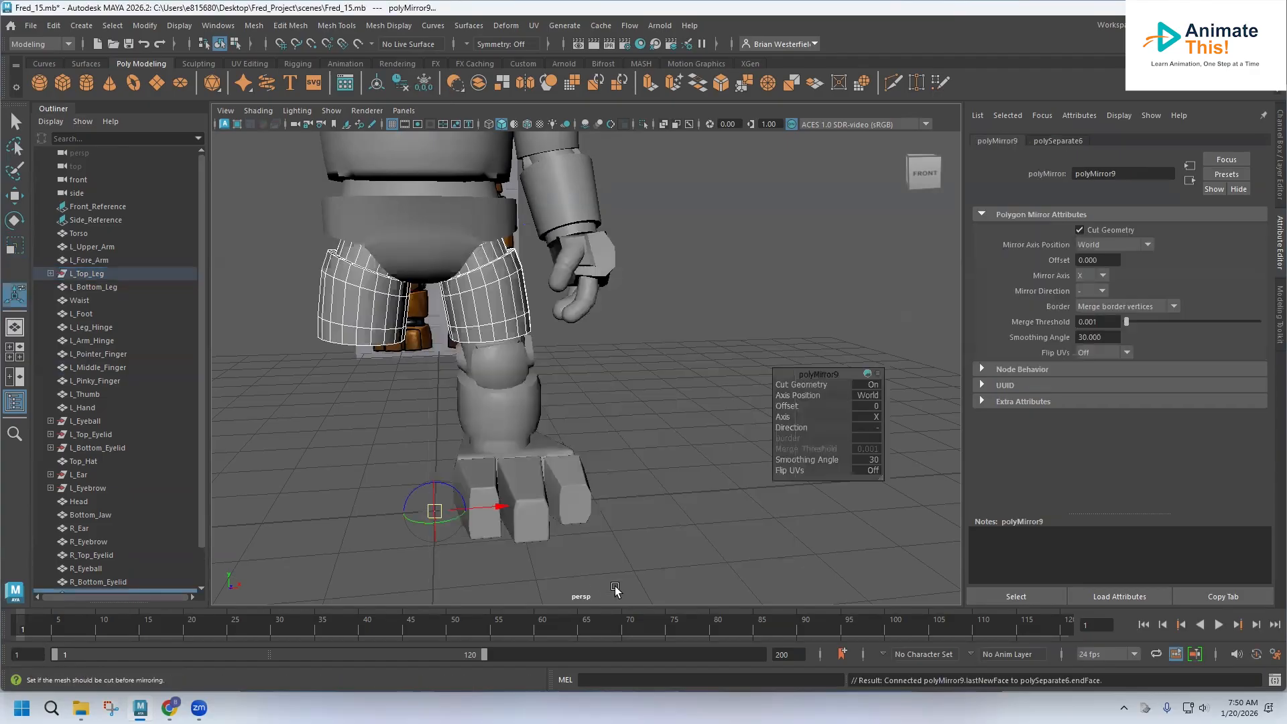
left_click(105, 290)
left_click(110, 274)
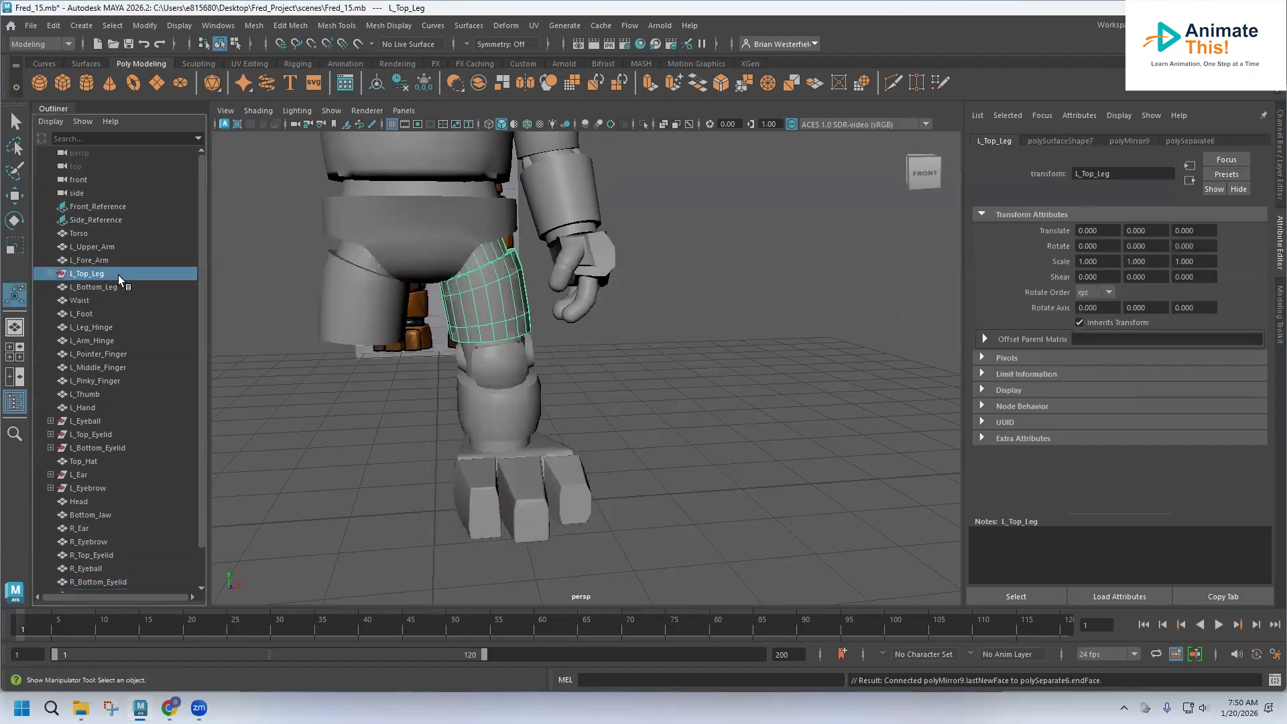
Select the mirrored upper leg on the character's right side and rename it R_Top_Leg.
left_click(355, 311)
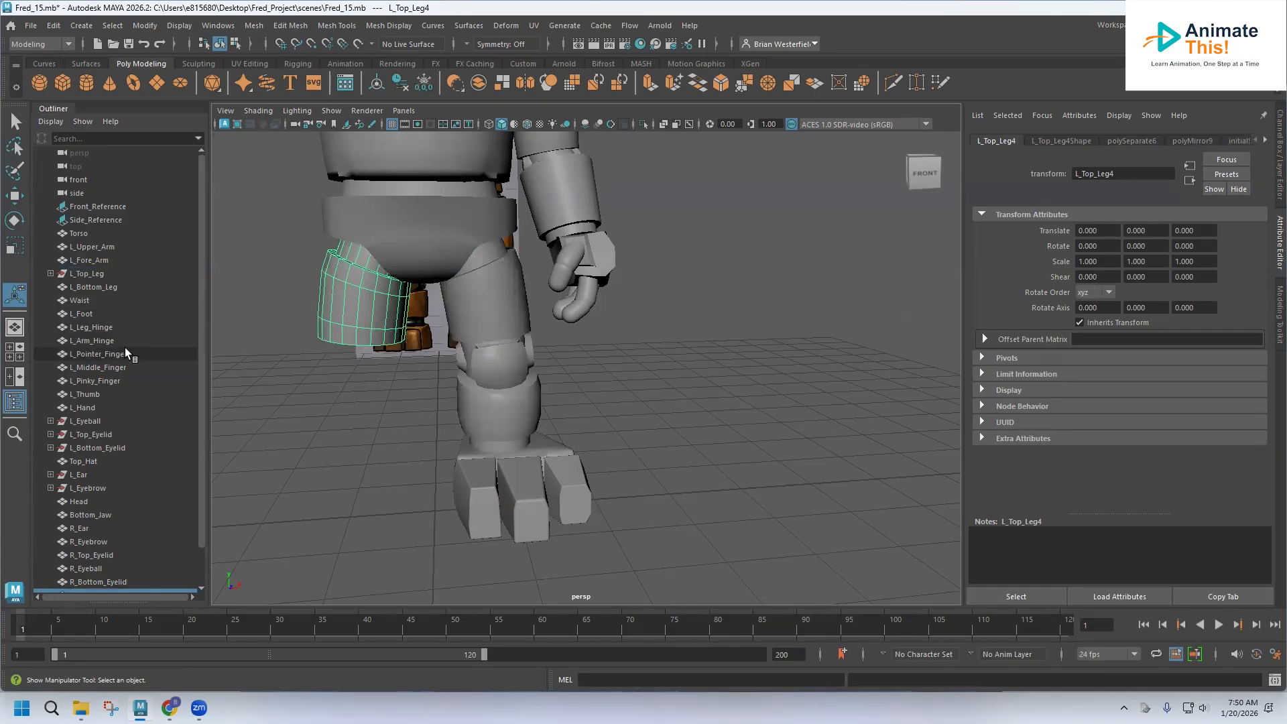
left_click(50, 273)
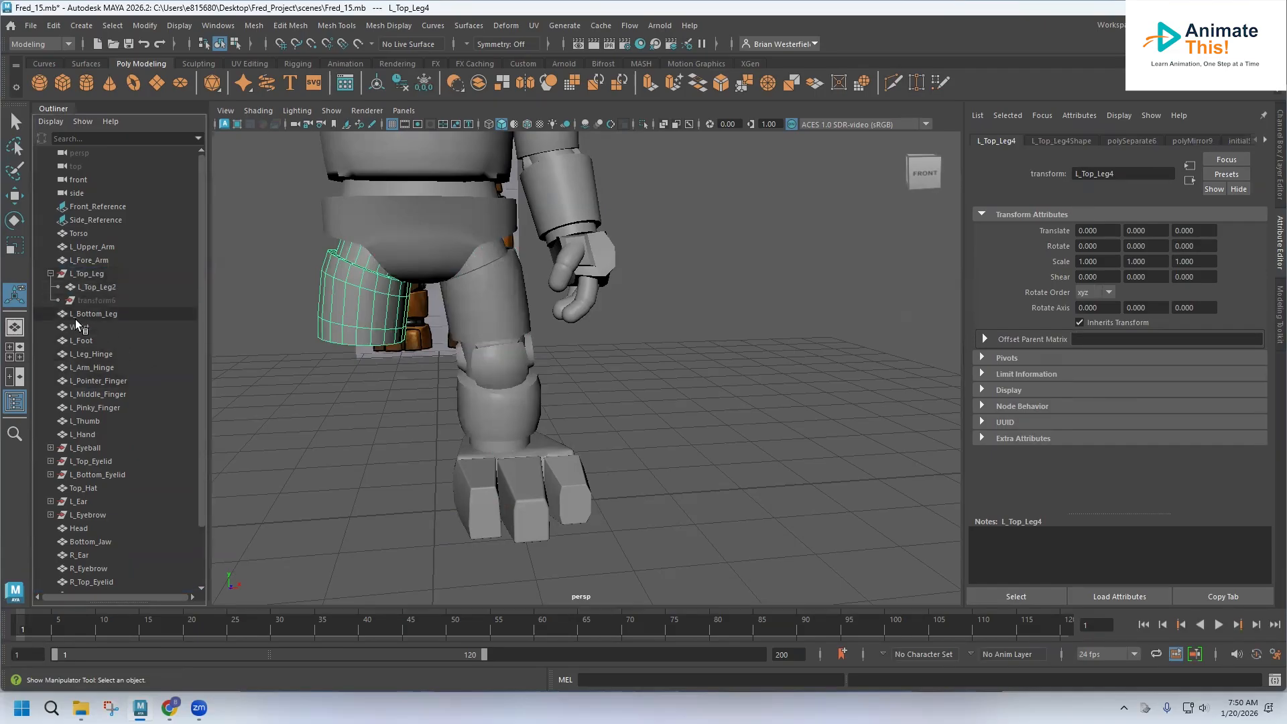
left_click(50, 273)
scroll(134, 375, "down", 2)
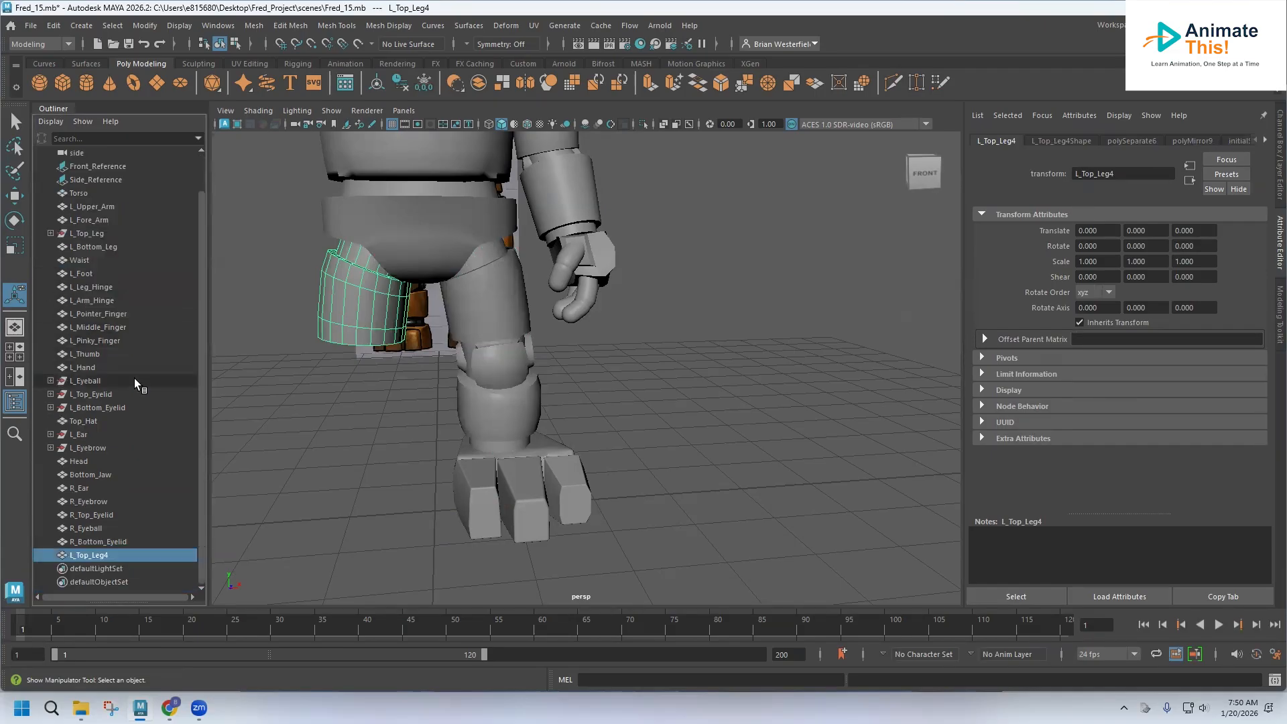
double_click(79, 556)
left_click(75, 556)
key("Delete")
type("R_Top_Leg")
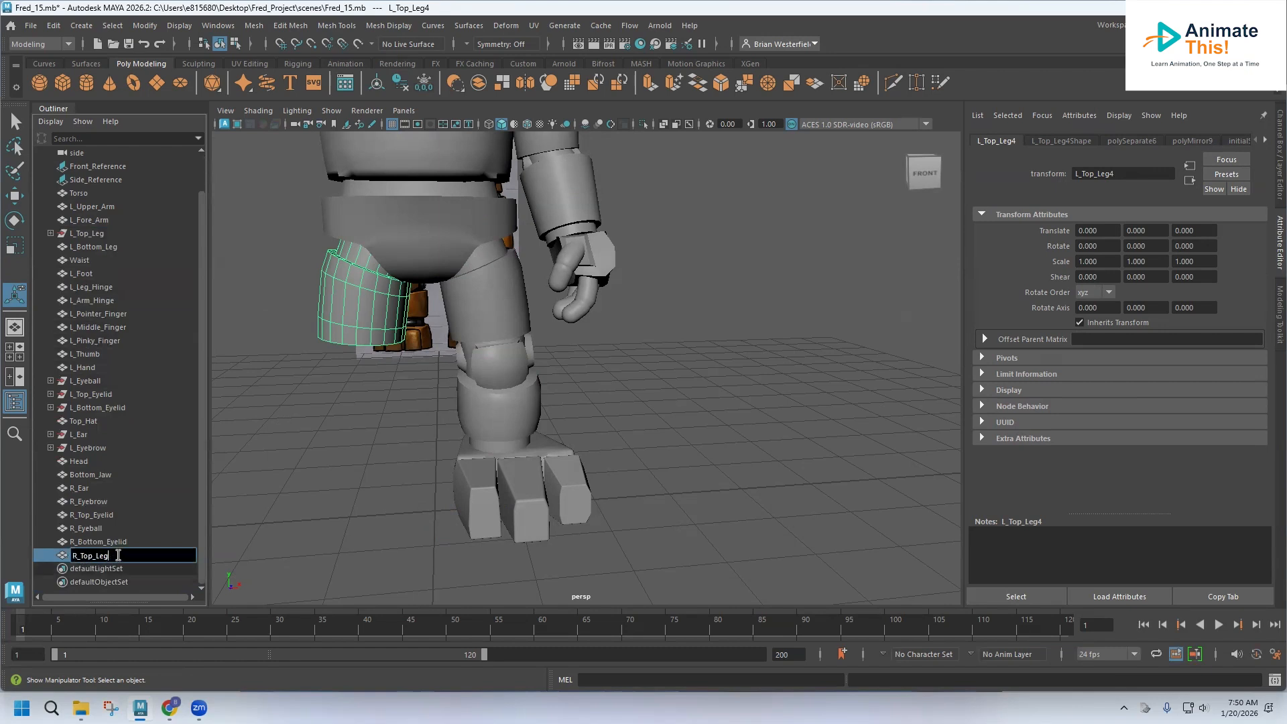
Mirror L_Bottom_Leg across the world X axis in the negative direction, with Cut Geometry on and without combining it with the original.
left_click(504, 372)
key("g")
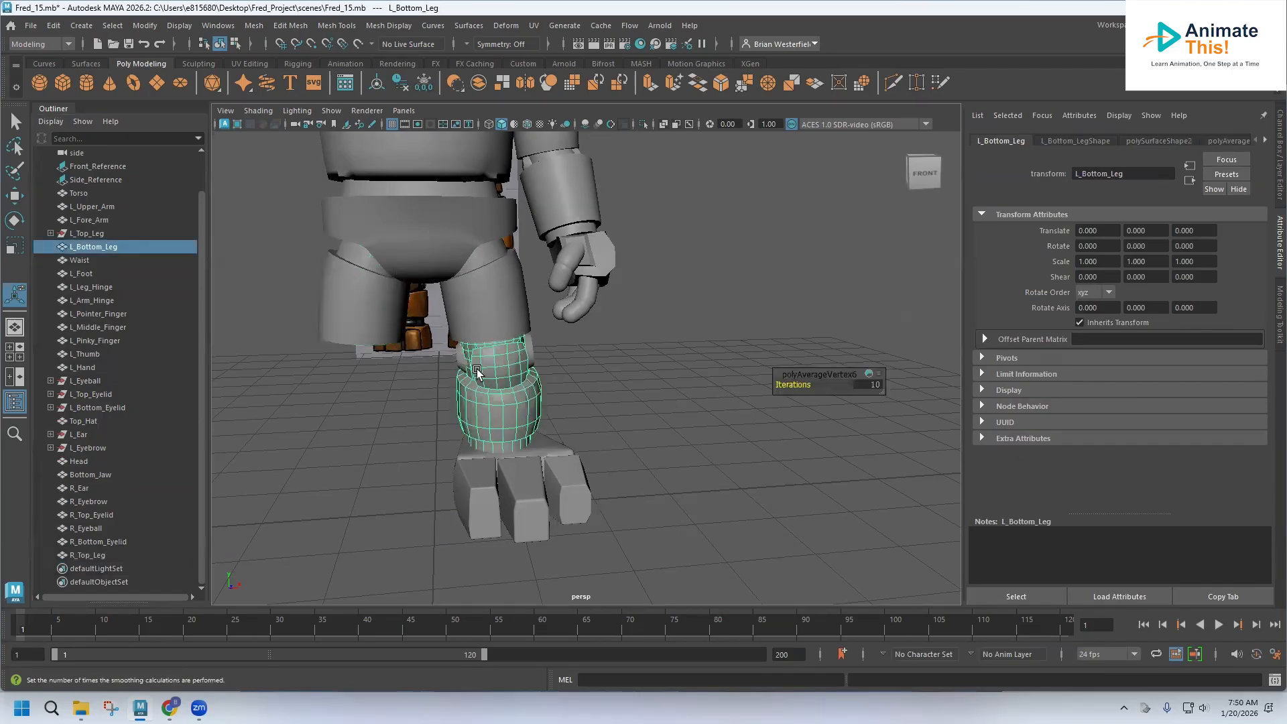
left_click(253, 28)
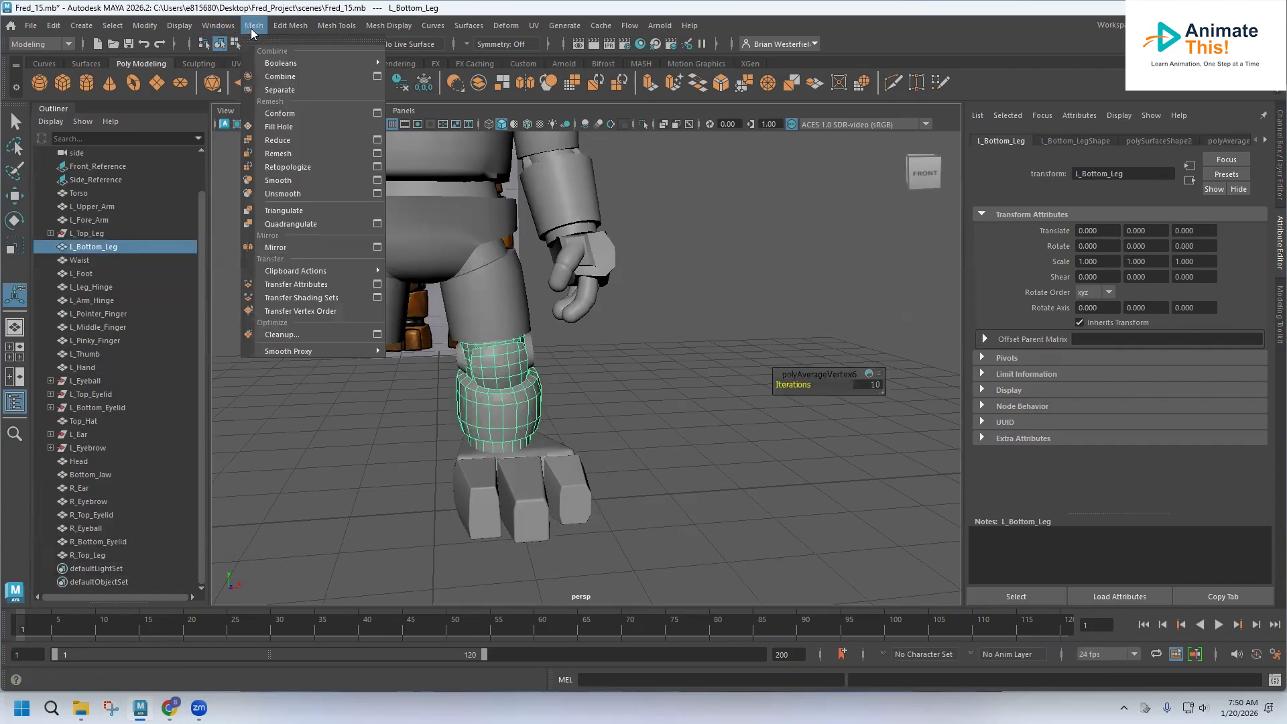
left_click(377, 248)
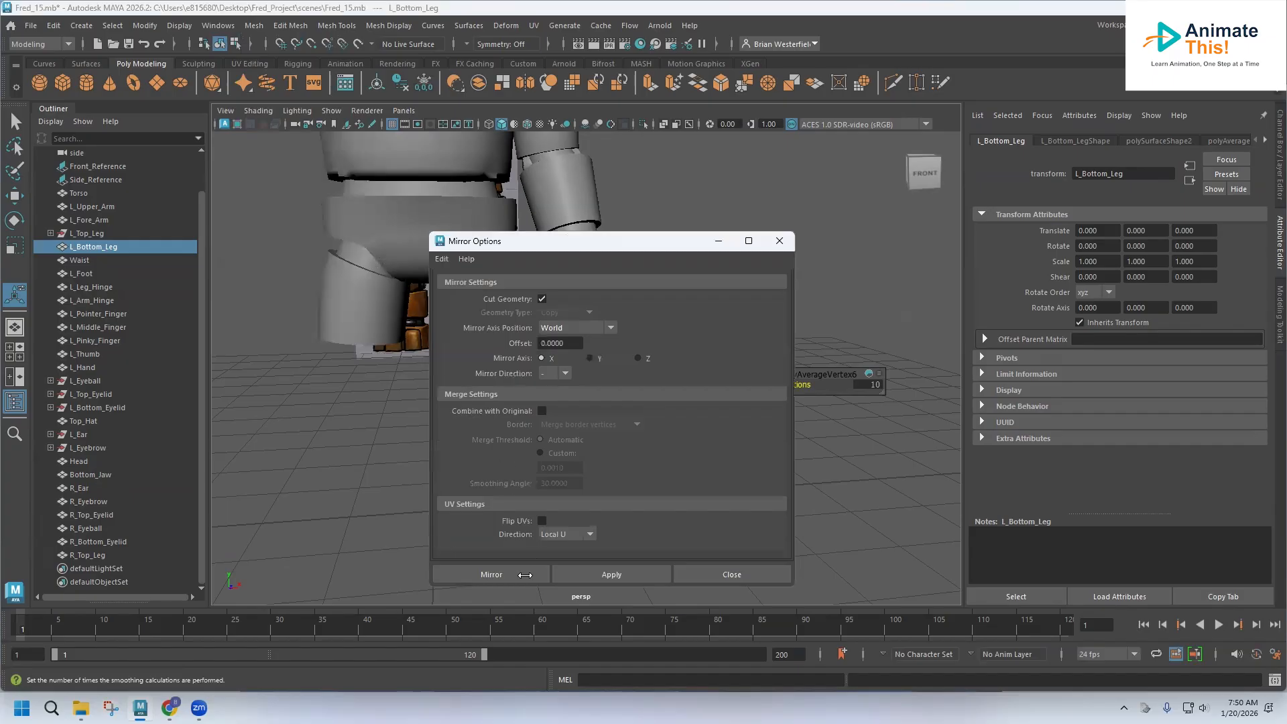
left_click(482, 574)
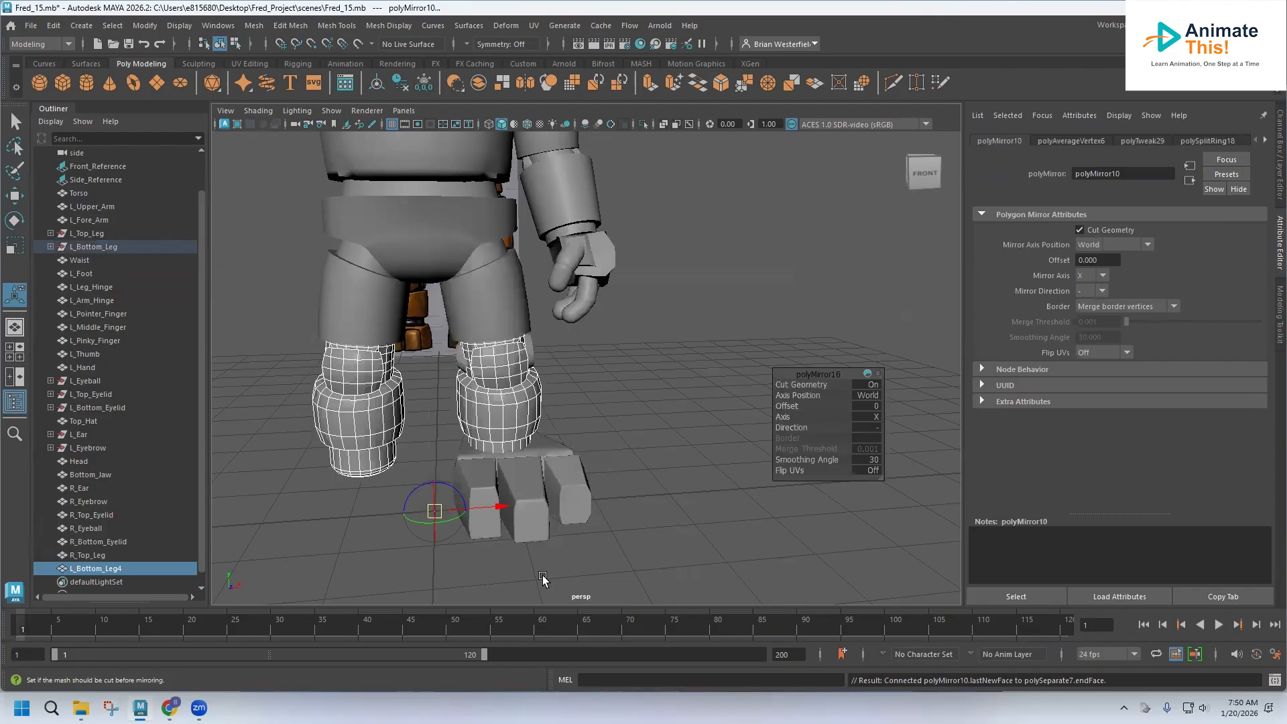
Rename the mirrored lower leg object to R_Bottom_Leg.
double_click(81, 570)
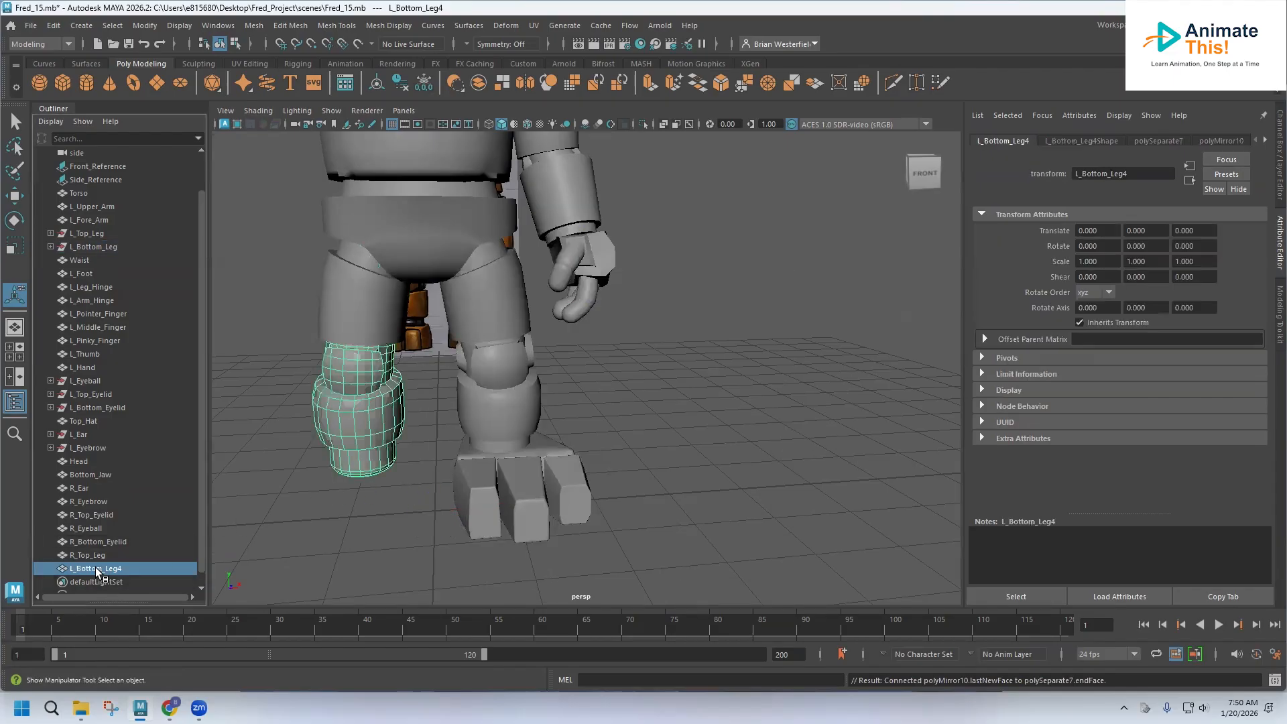
left_click_drag(76, 568, 66, 570)
type("R_Bottom_Leg")
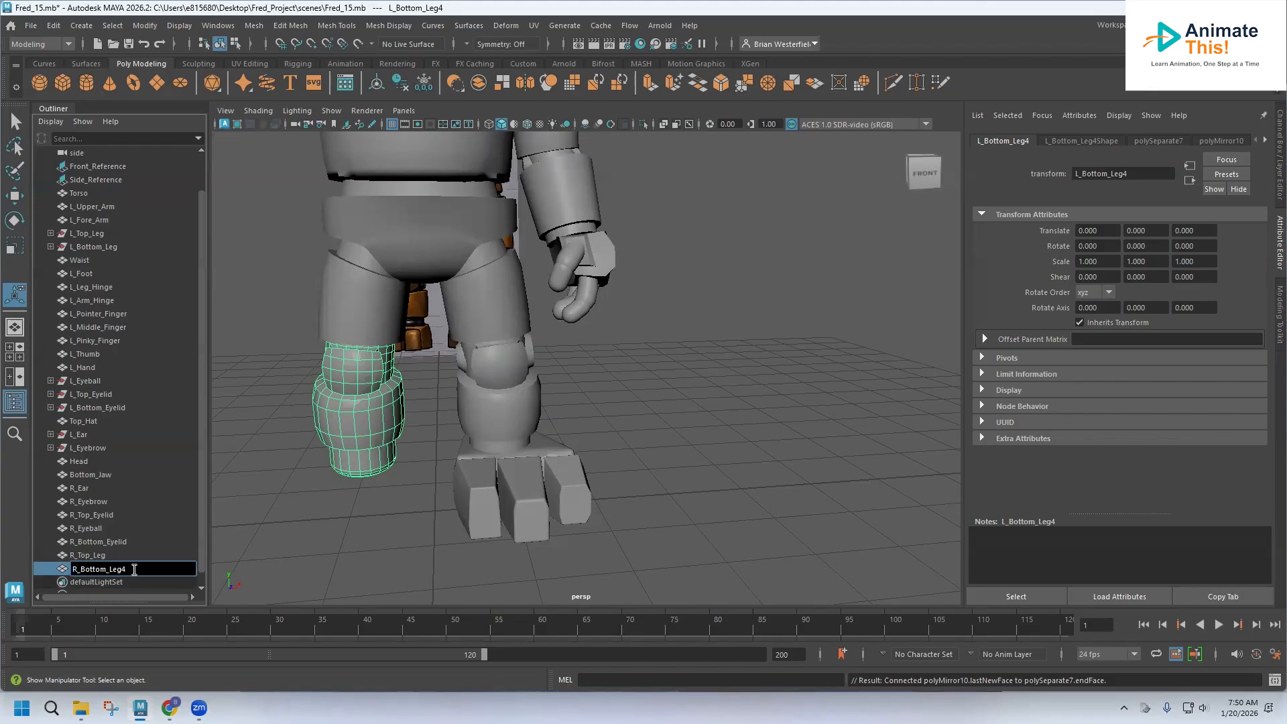
Mirror L_Leg_Hinge across the world X axis in the negative direction, keeping the copy separate from the original.
left_click(456, 356)
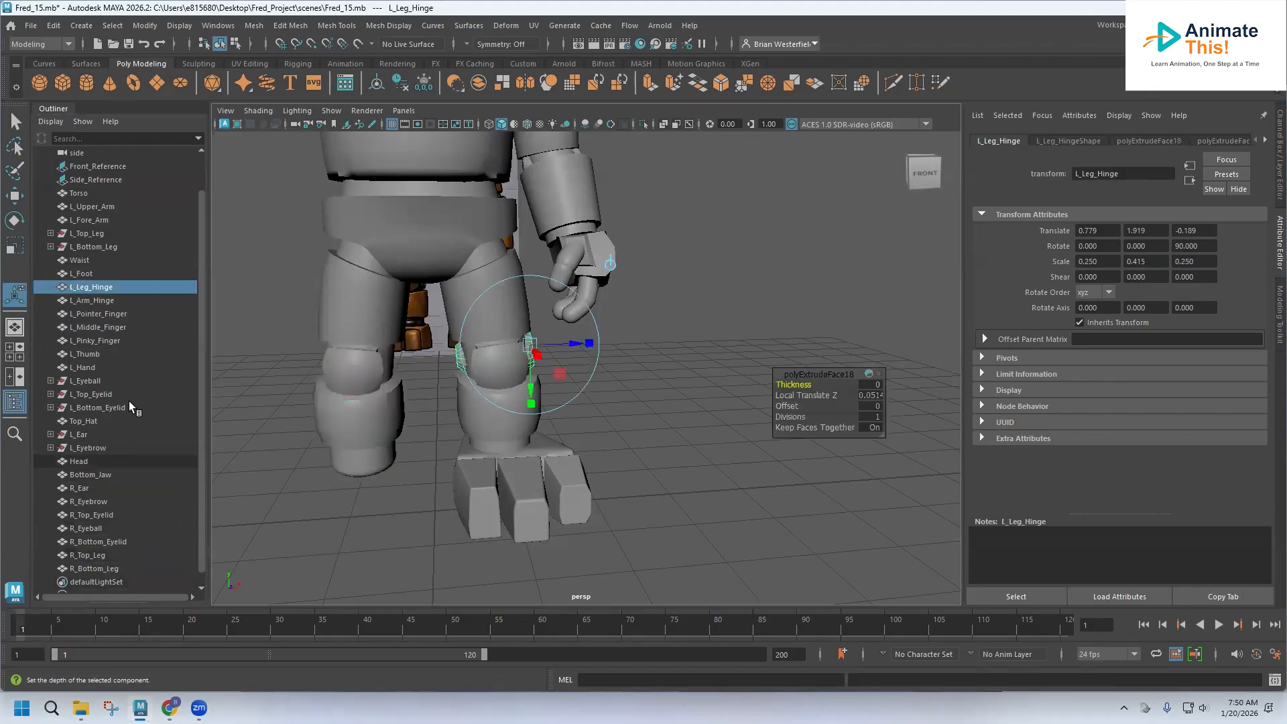
left_click(229, 26)
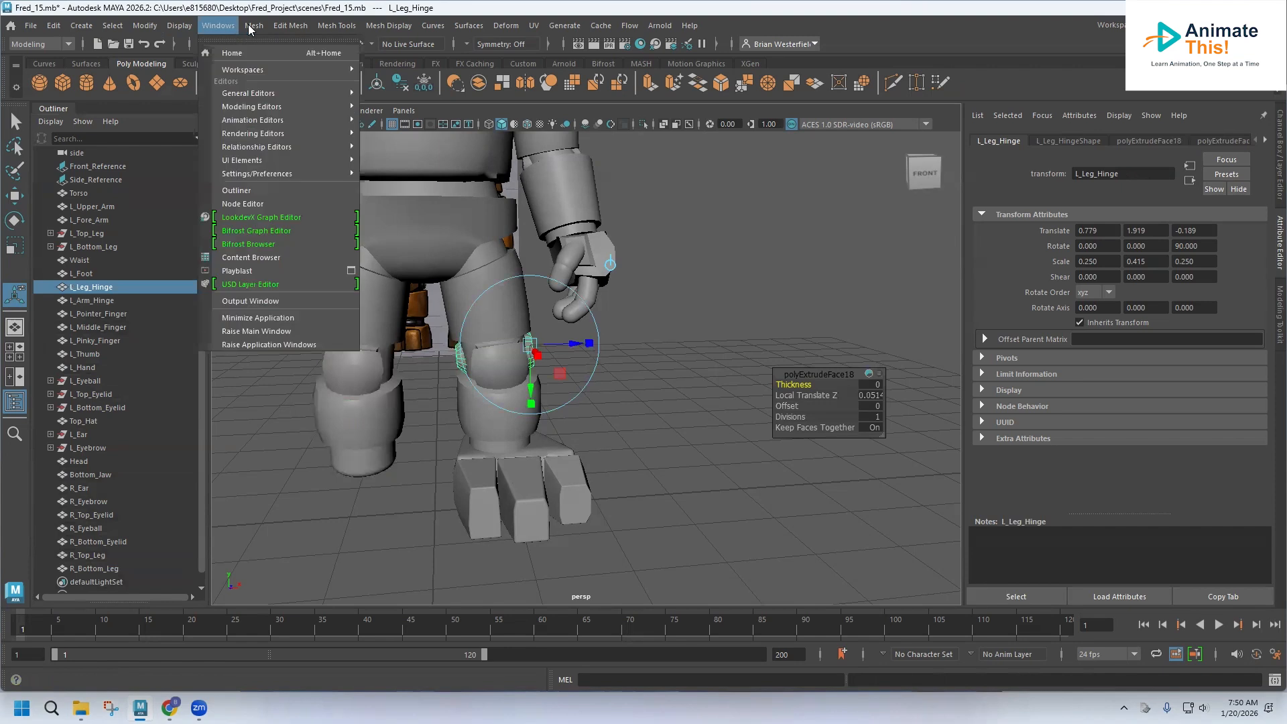
mouse_move(250, 27)
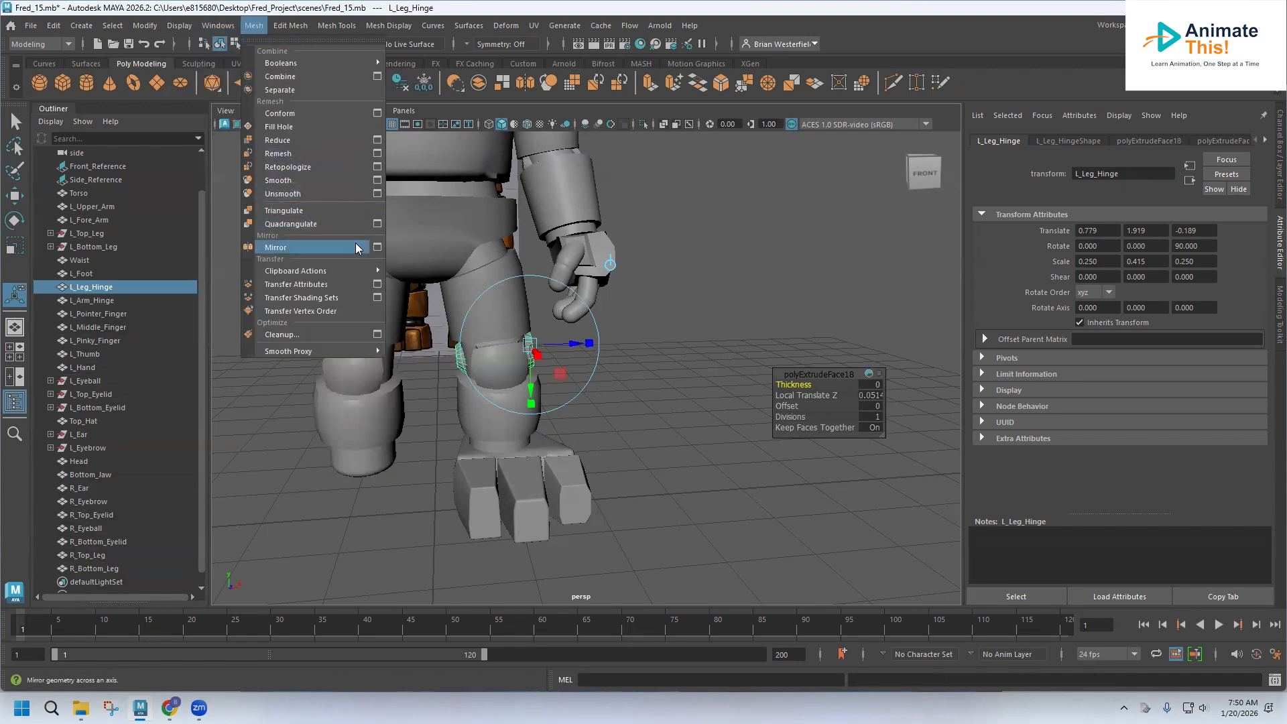
left_click(378, 246)
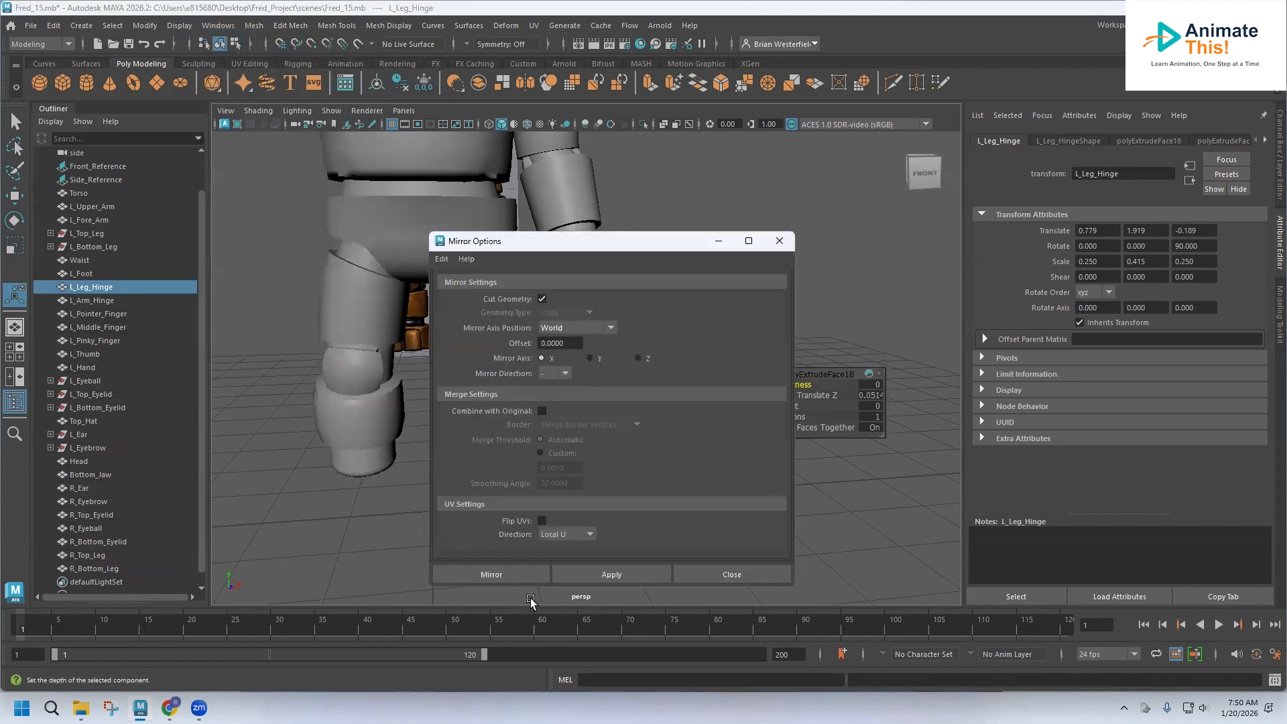
left_click(513, 577)
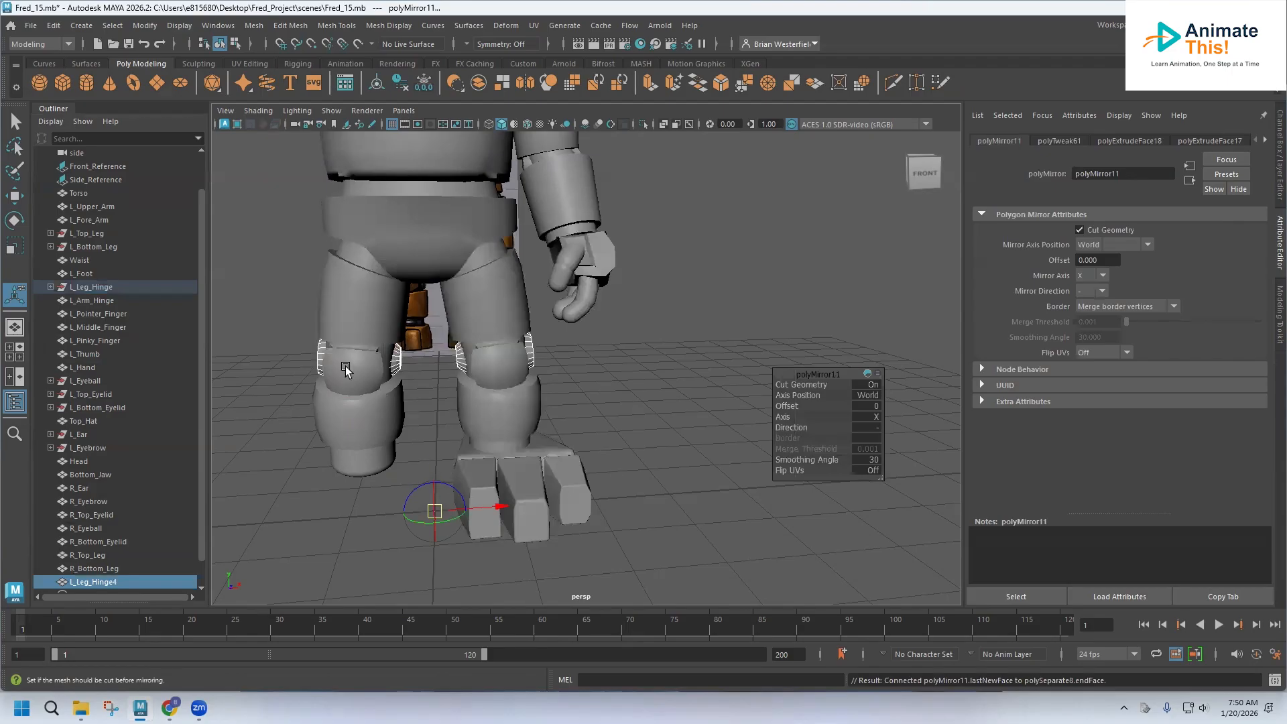
Select the mirrored knee hinge and rename it R_Leg_Hinge.
left_click(282, 346)
left_click(320, 355)
double_click(91, 581)
left_click(76, 581)
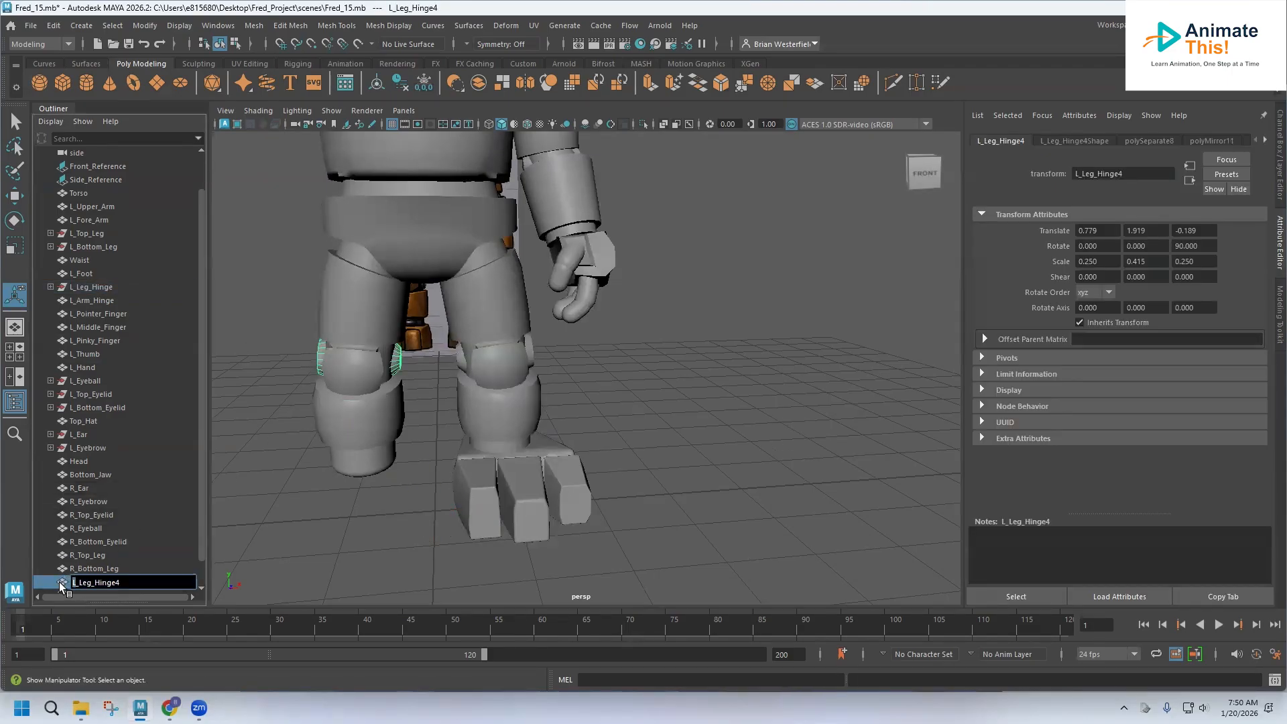
key("Delete")
type("R")
Mirror L_Foot across the world X axis in the negative direction, keeping the copy separate from the original.
left_click(471, 514)
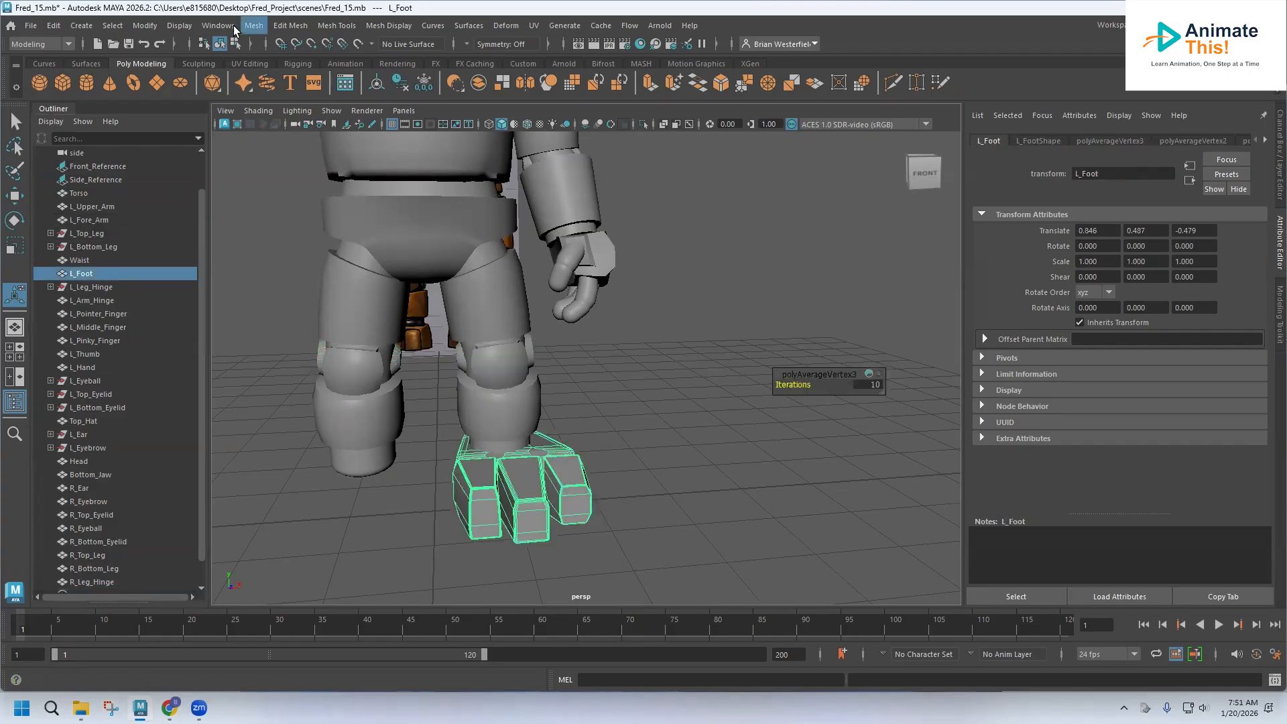
left_click(252, 27)
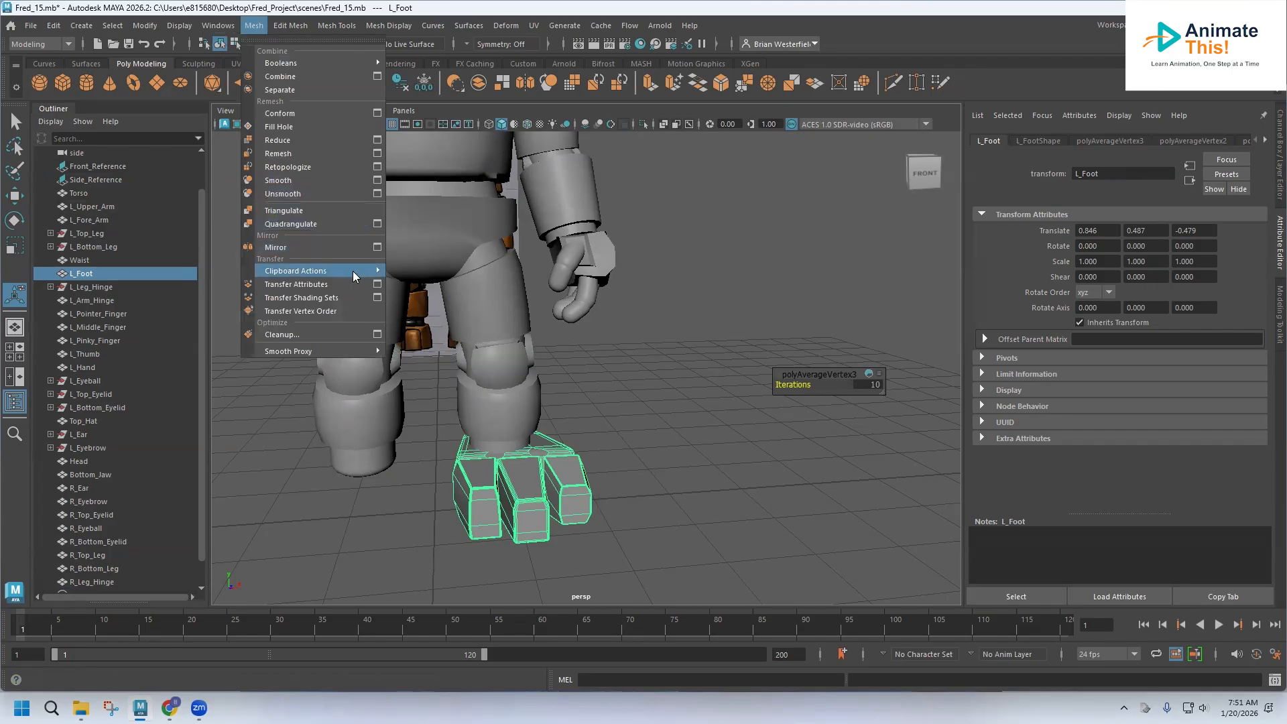
left_click(378, 248)
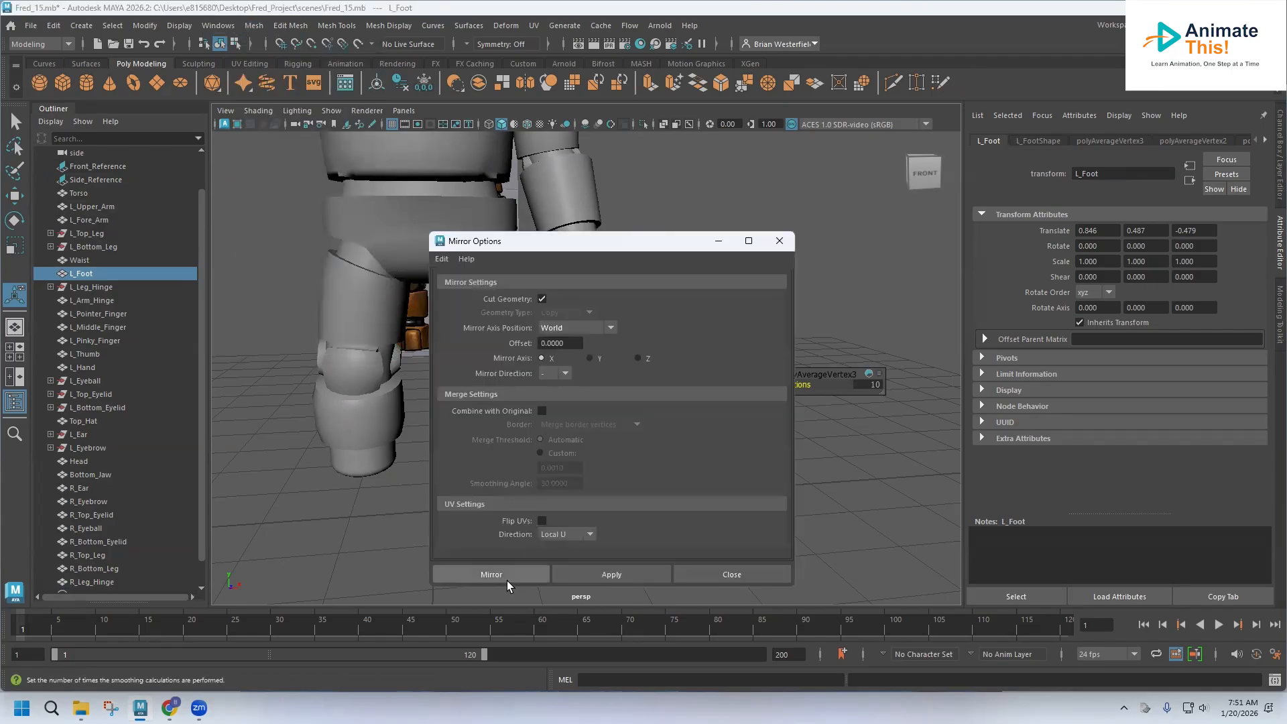
left_click(506, 577)
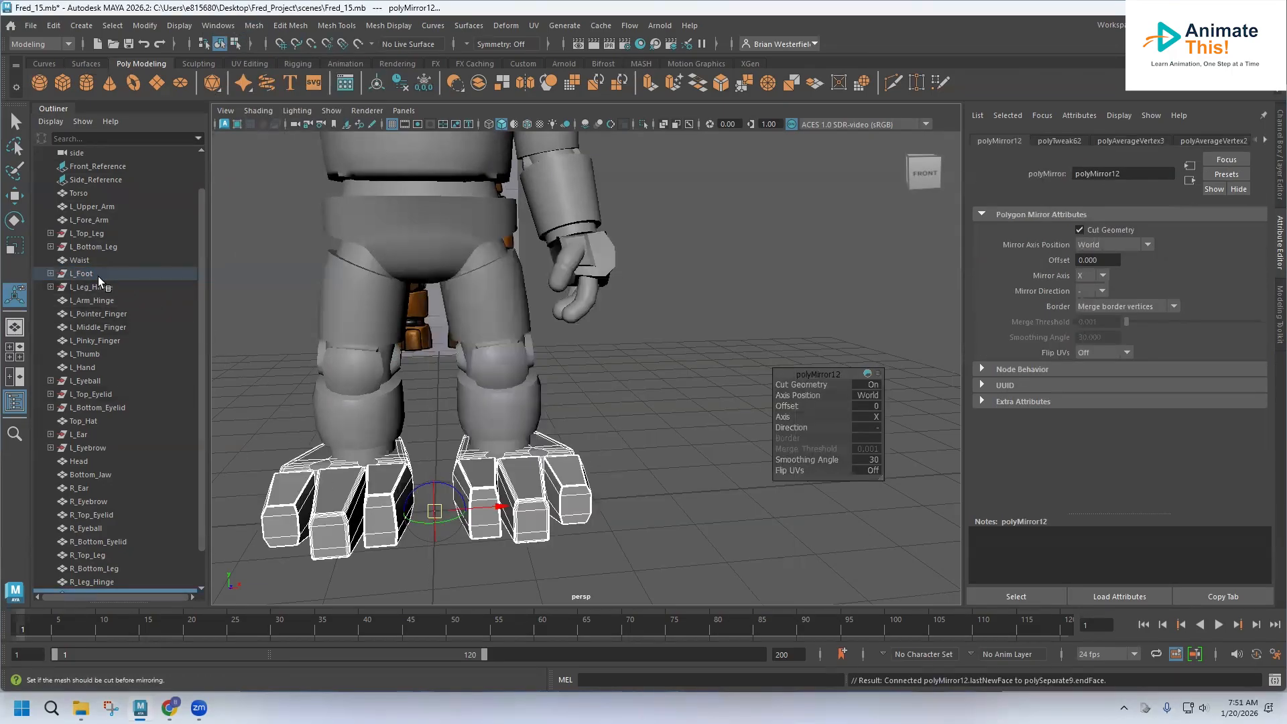
Rename the mirrored foot object to R_Foot.
scroll(119, 489, "down", 2)
double_click(80, 555)
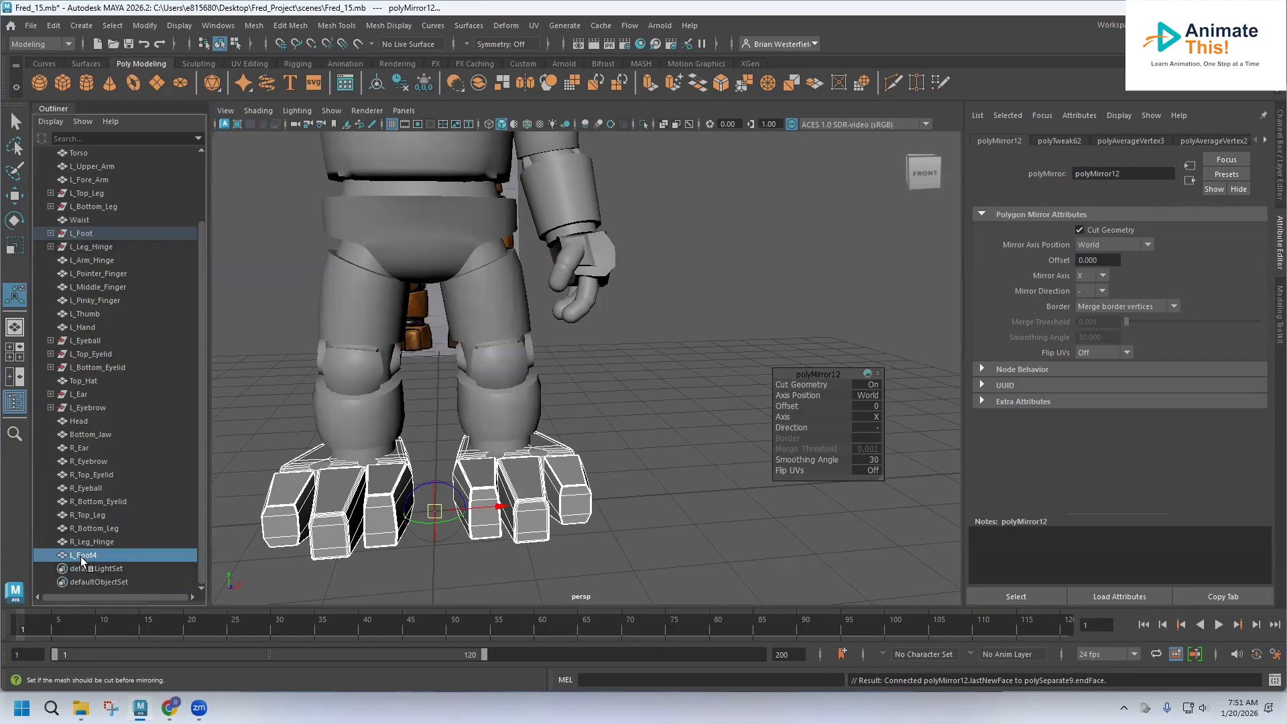
left_click(75, 556)
type("R")
key("BackSpace")
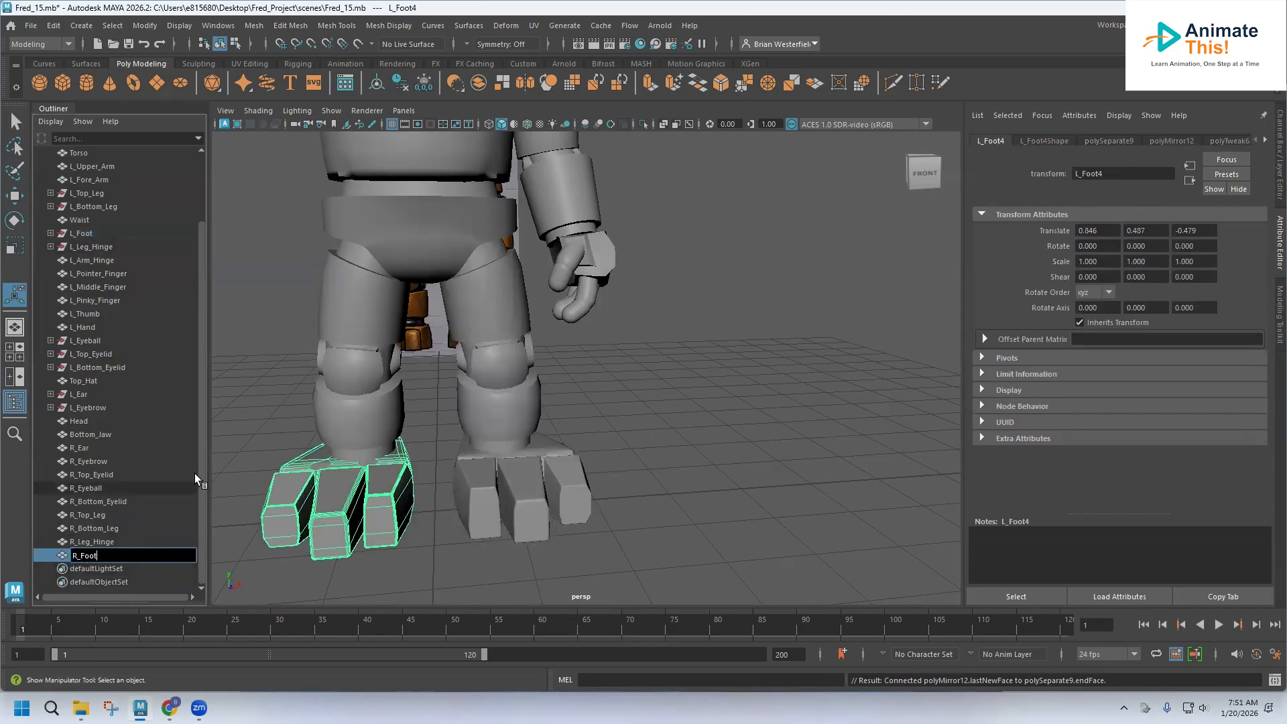
left_click(285, 361)
Mirror L_Upper_Arm across the world X axis in the negative direction, keeping the copy separate from the original.
middle_click_drag(422, 308, 450, 439, "alt")
middle_click_drag(438, 333, 489, 339, "alt")
left_click(559, 307)
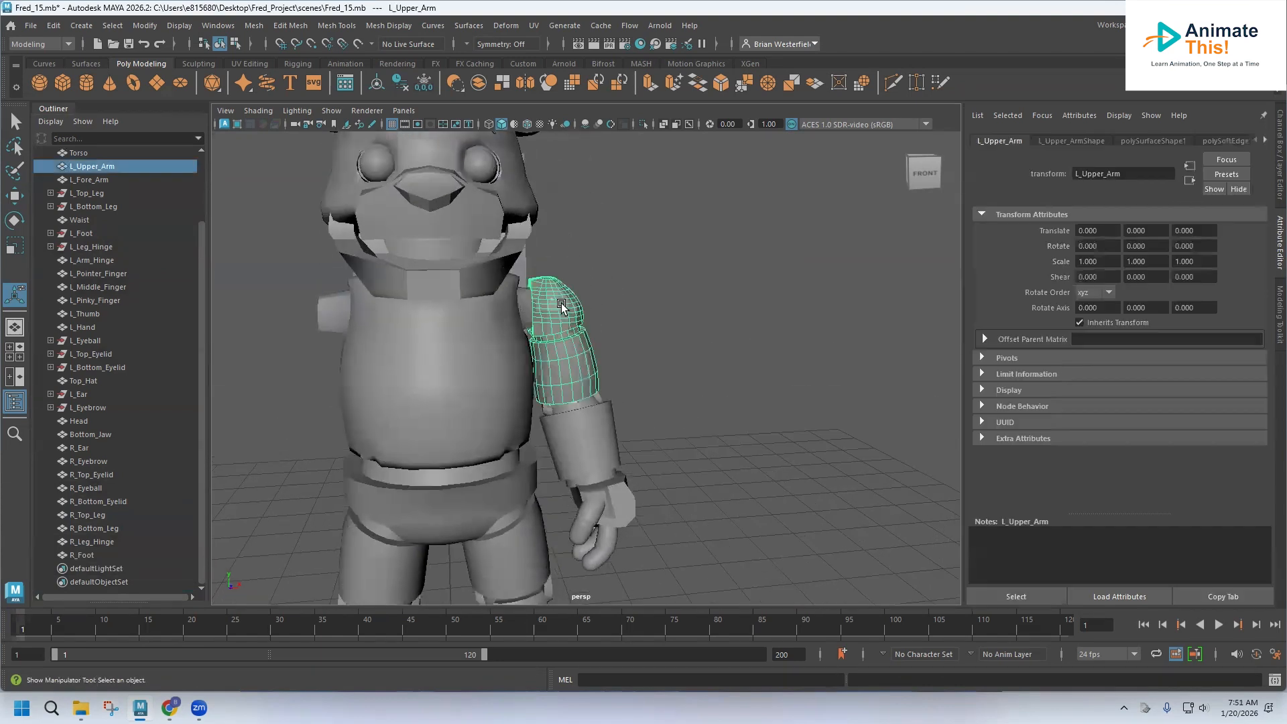
left_click(255, 25)
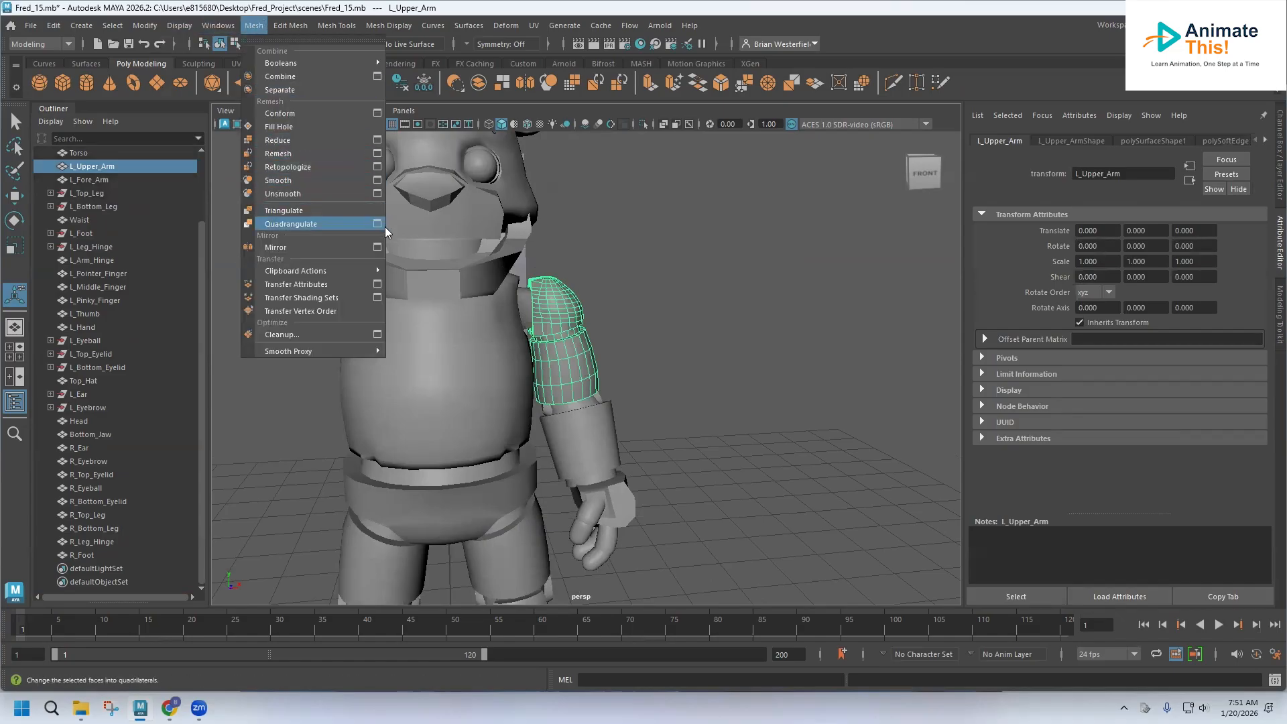
left_click(378, 247)
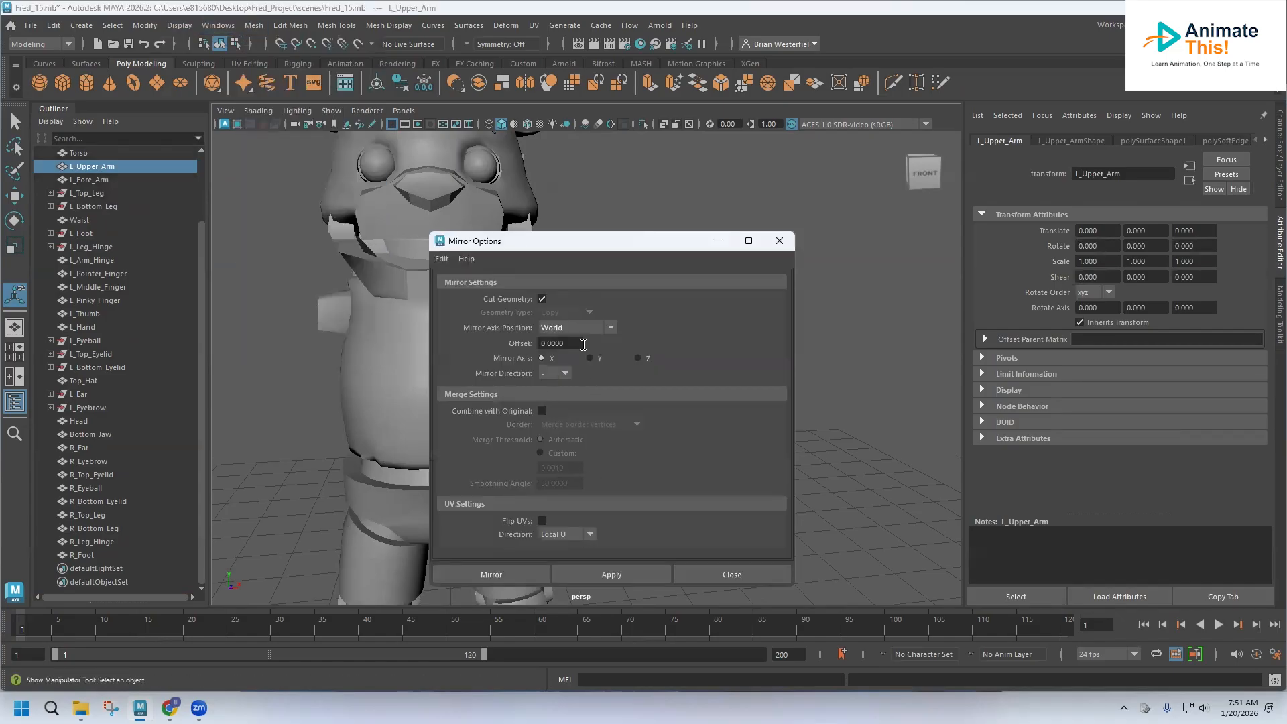
left_click(512, 576)
Rename the mirrored upper arm object to R_Upper_Arm.
scroll(114, 544, "down", 1)
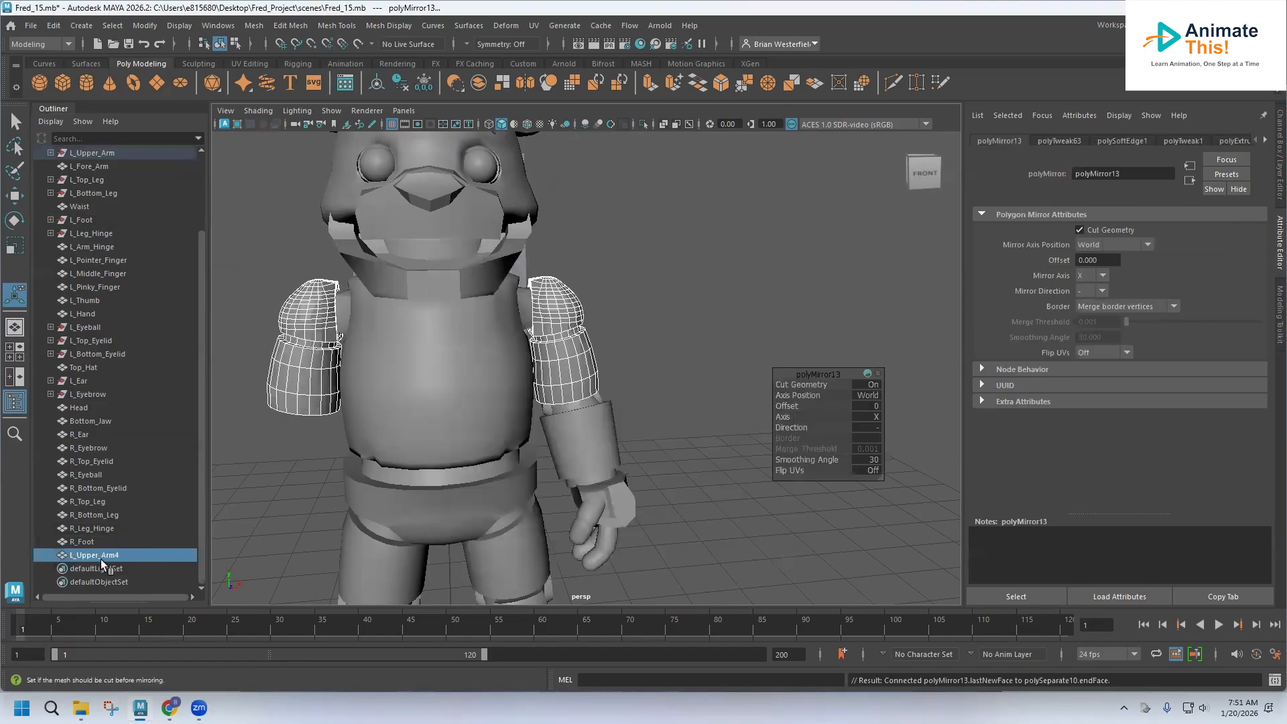
left_click(100, 555)
double_click(77, 555)
key("Delete")
type("R")
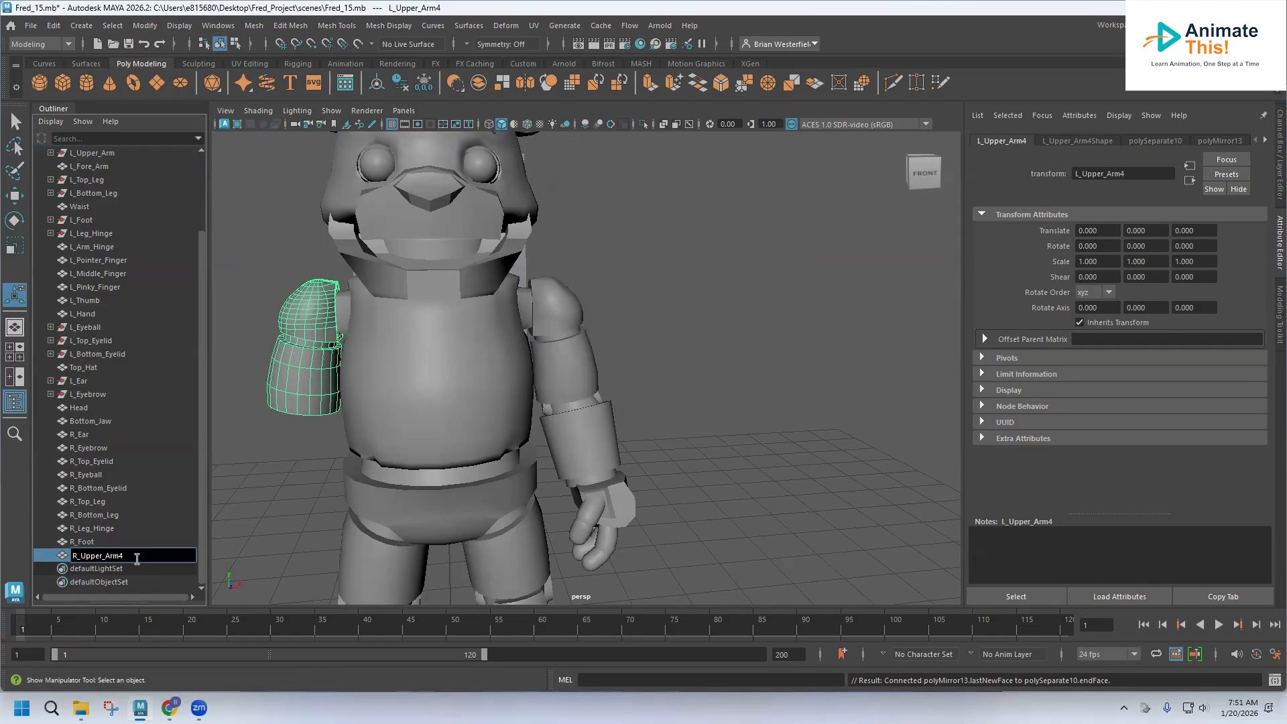
key("Return")
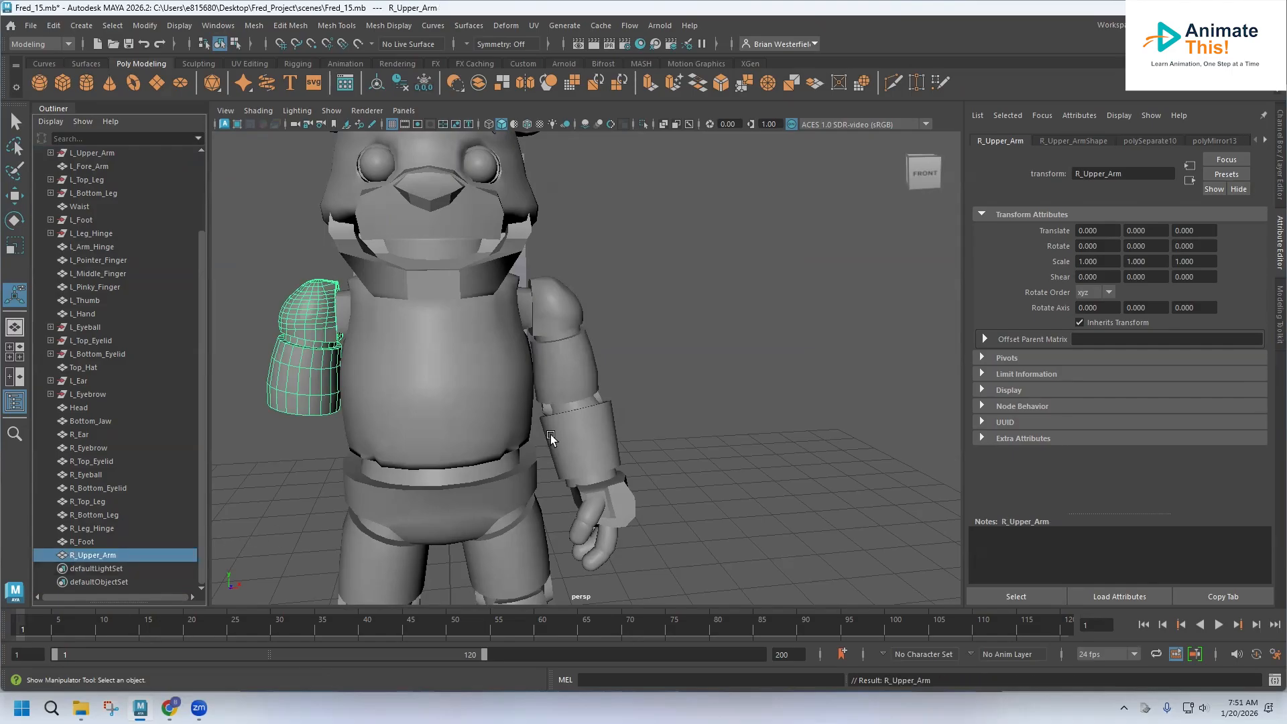
Mirror L_Fore_Arm across the world X axis in the negative direction, keeping the copy separate from the original.
left_click(575, 372)
left_click(577, 443)
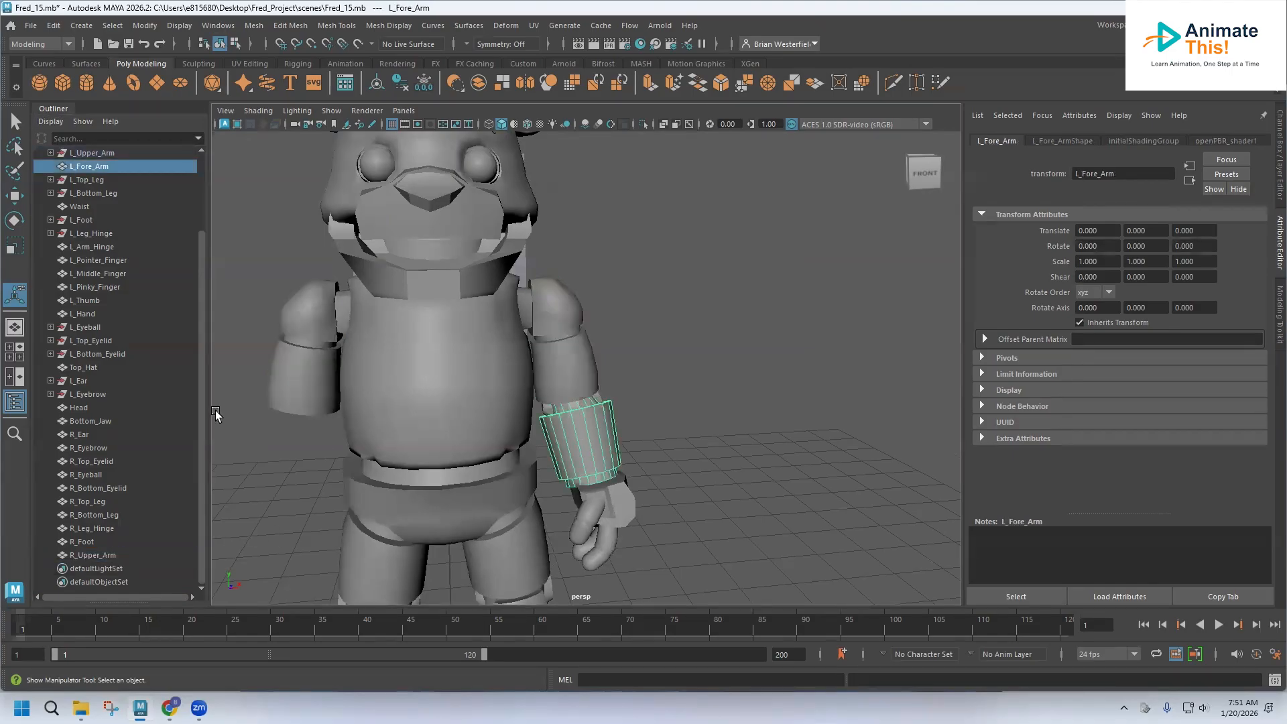
left_click(283, 29)
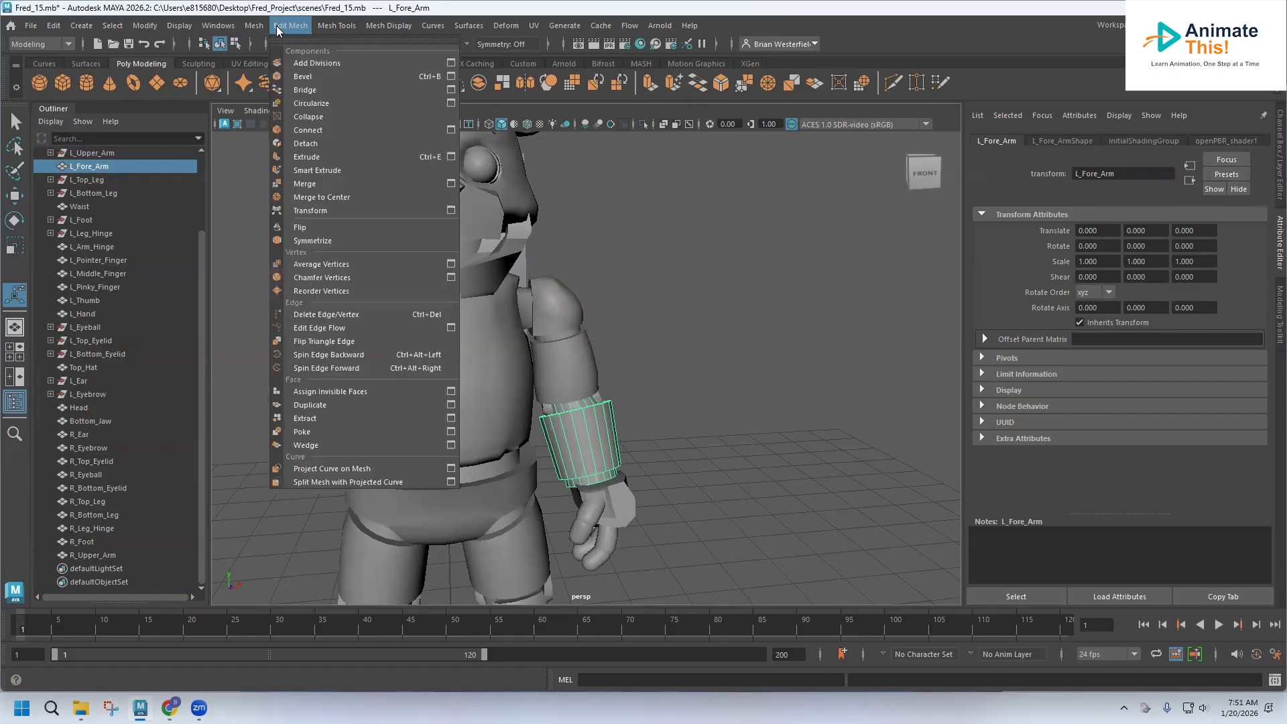
mouse_move(254, 25)
left_click(377, 248)
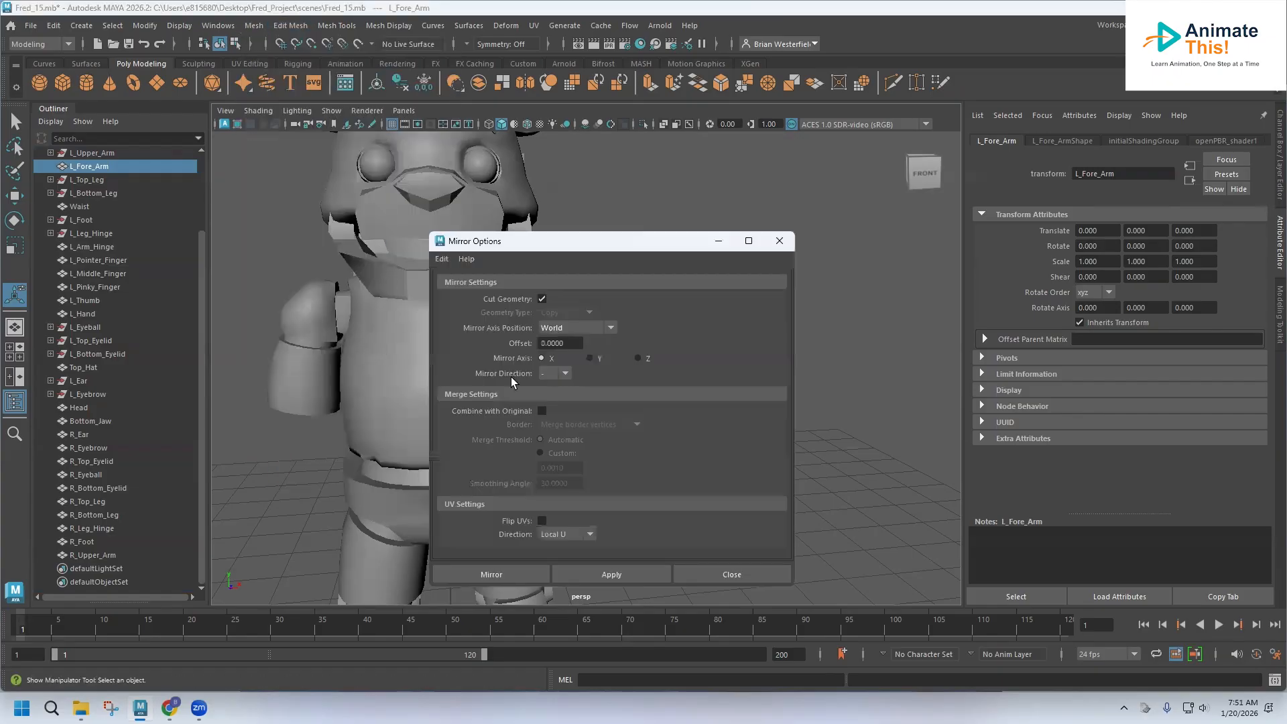
left_click(524, 580)
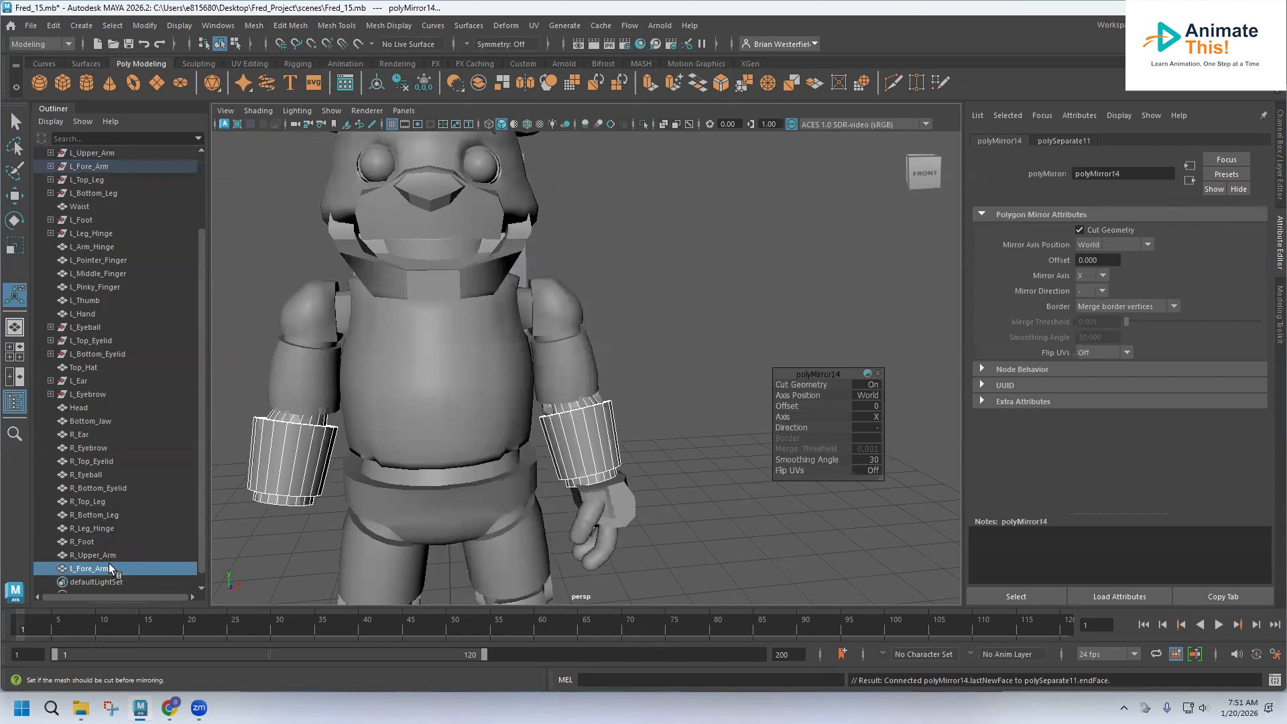
Rename the mirrored forearm object to R_Fore_Arm and clear the selection.
double_click(82, 569)
left_click(70, 568)
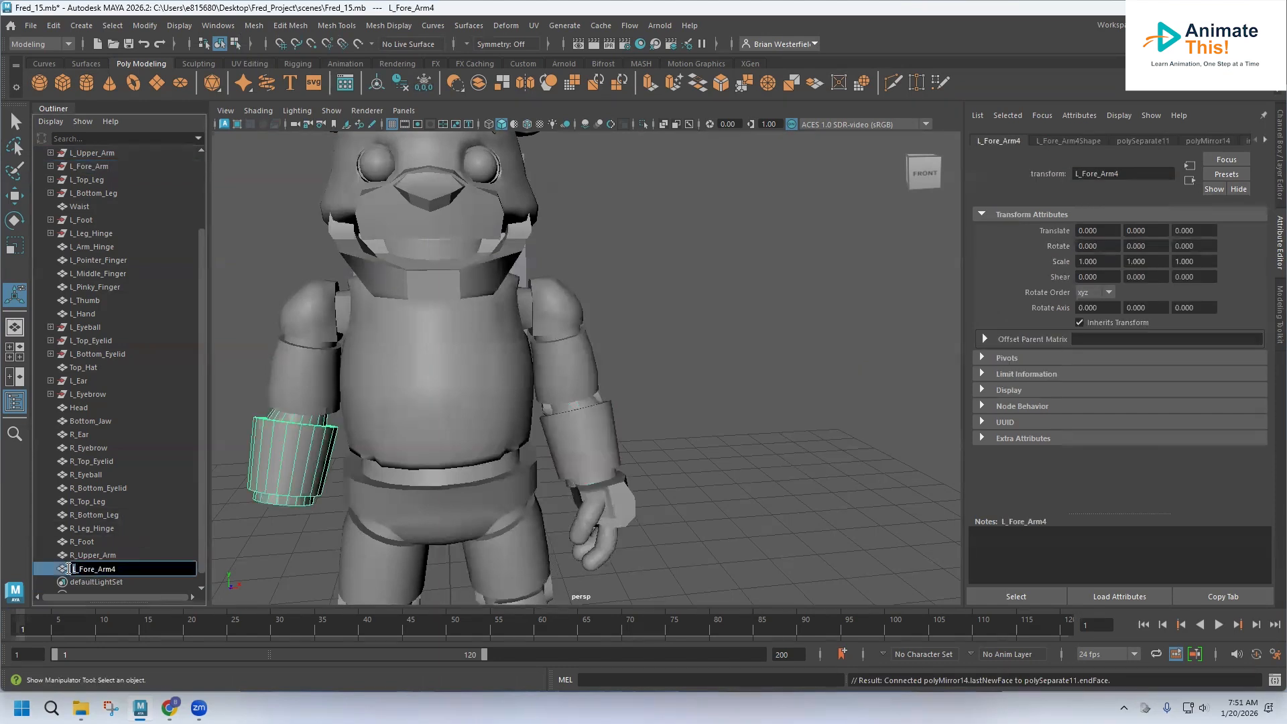
key("Delete")
type("R")
left_click(648, 401)
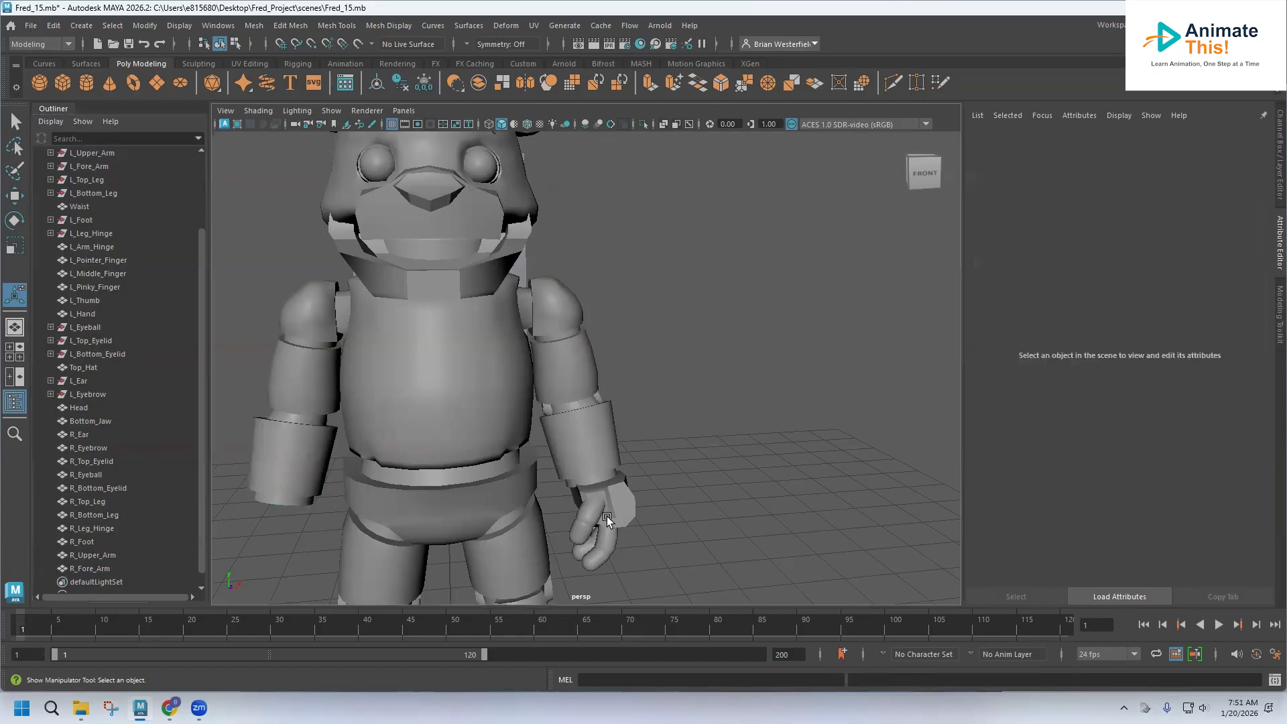
scroll(575, 425, "up", 8)
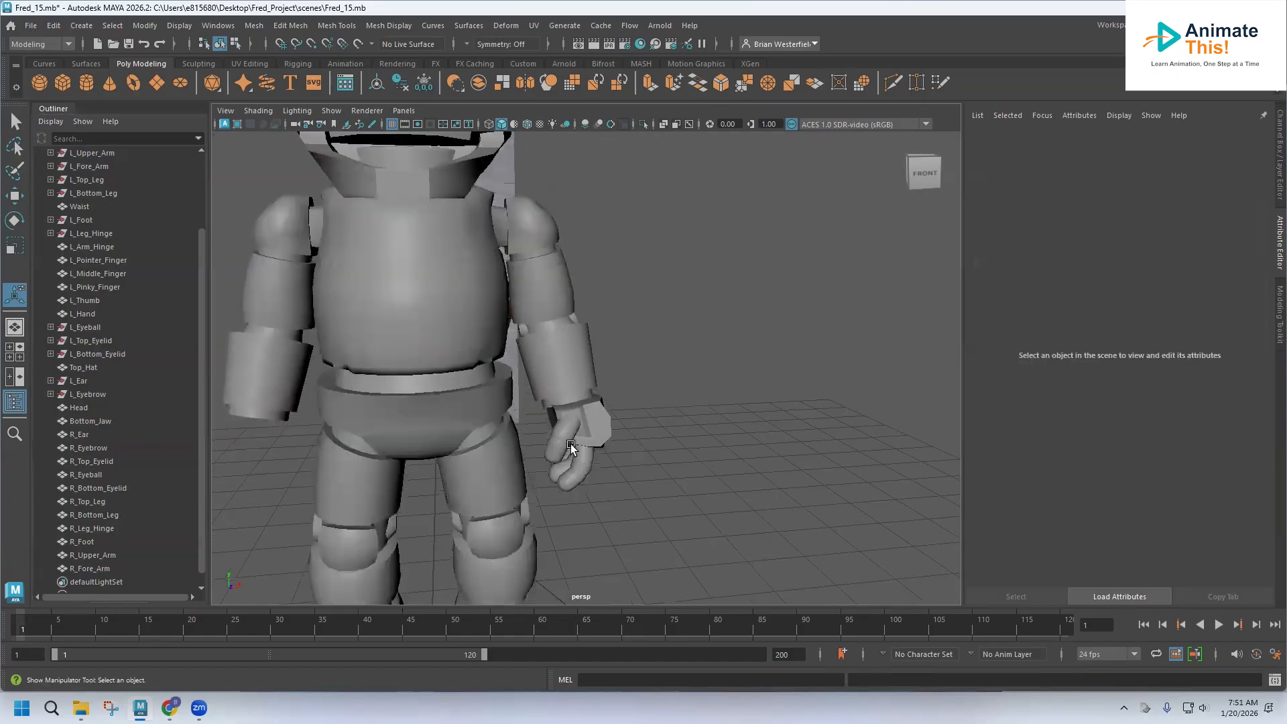
Mirror L_Hand across the world X axis in the negative direction, keeping the copy separate from the original.
left_click(573, 431)
middle_click_drag(459, 412, 563, 443, "alt")
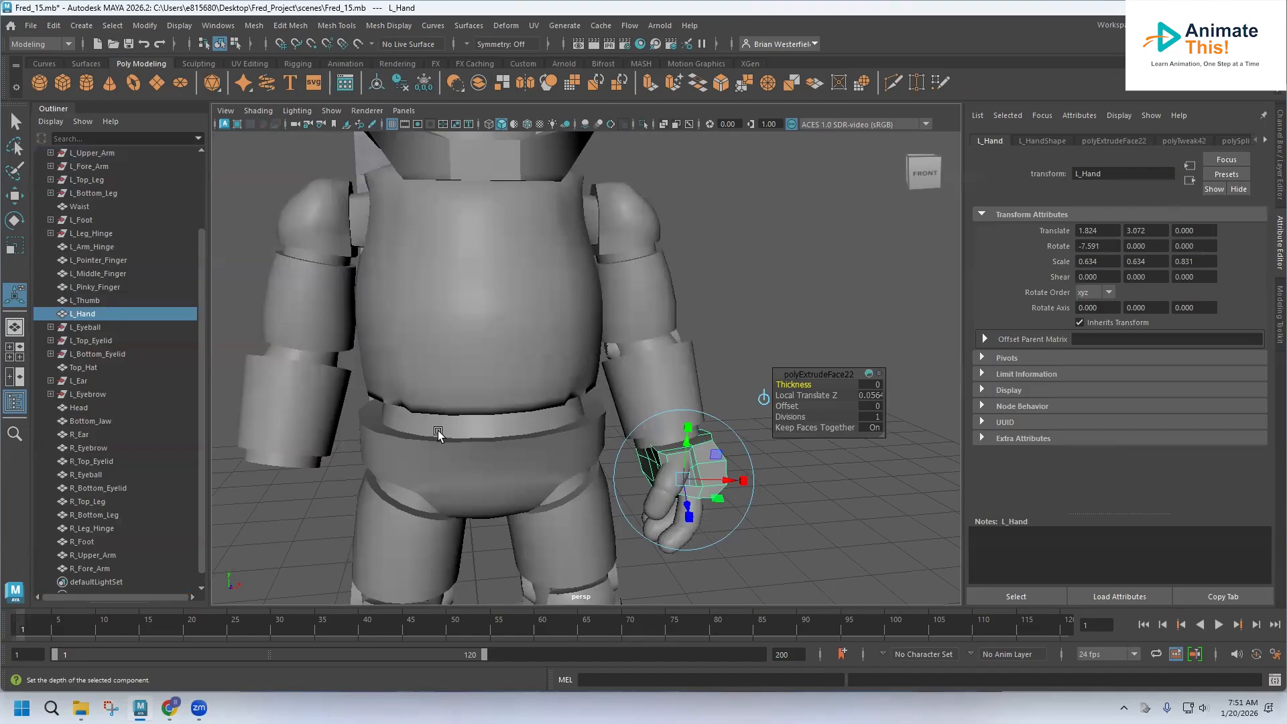
left_click(310, 27)
mouse_move(253, 26)
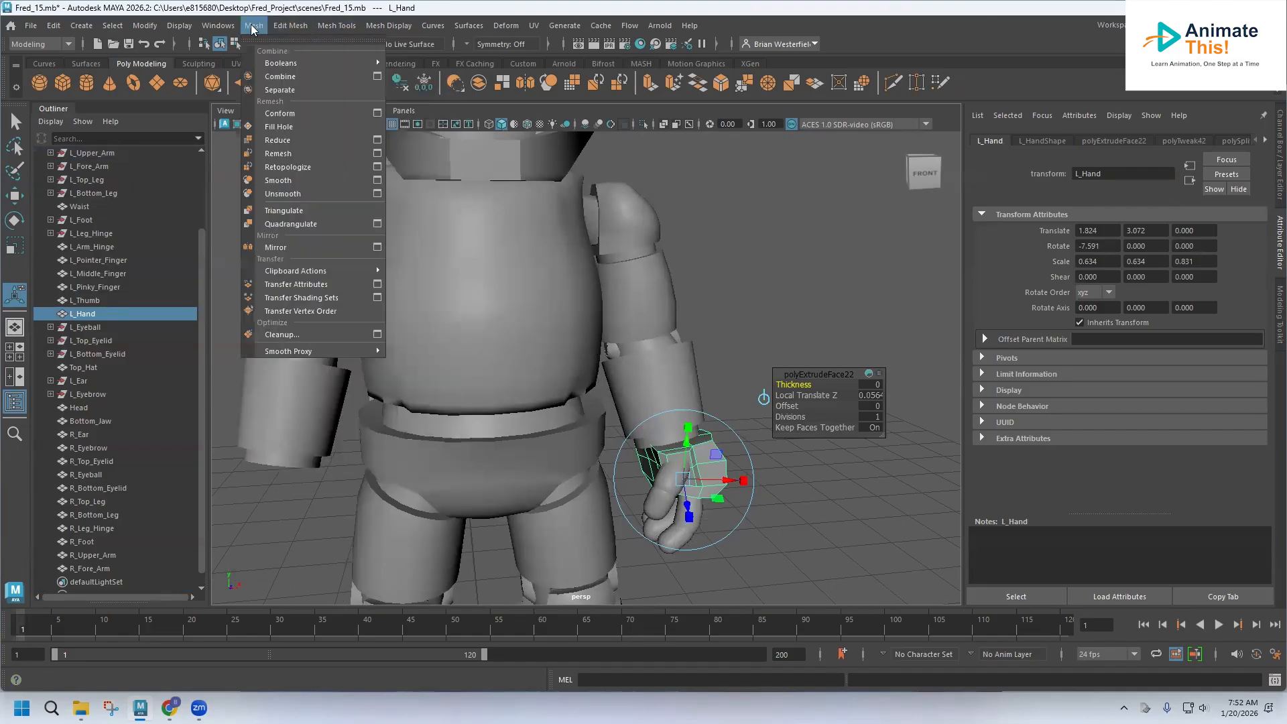
mouse_move(357, 268)
left_click(377, 247)
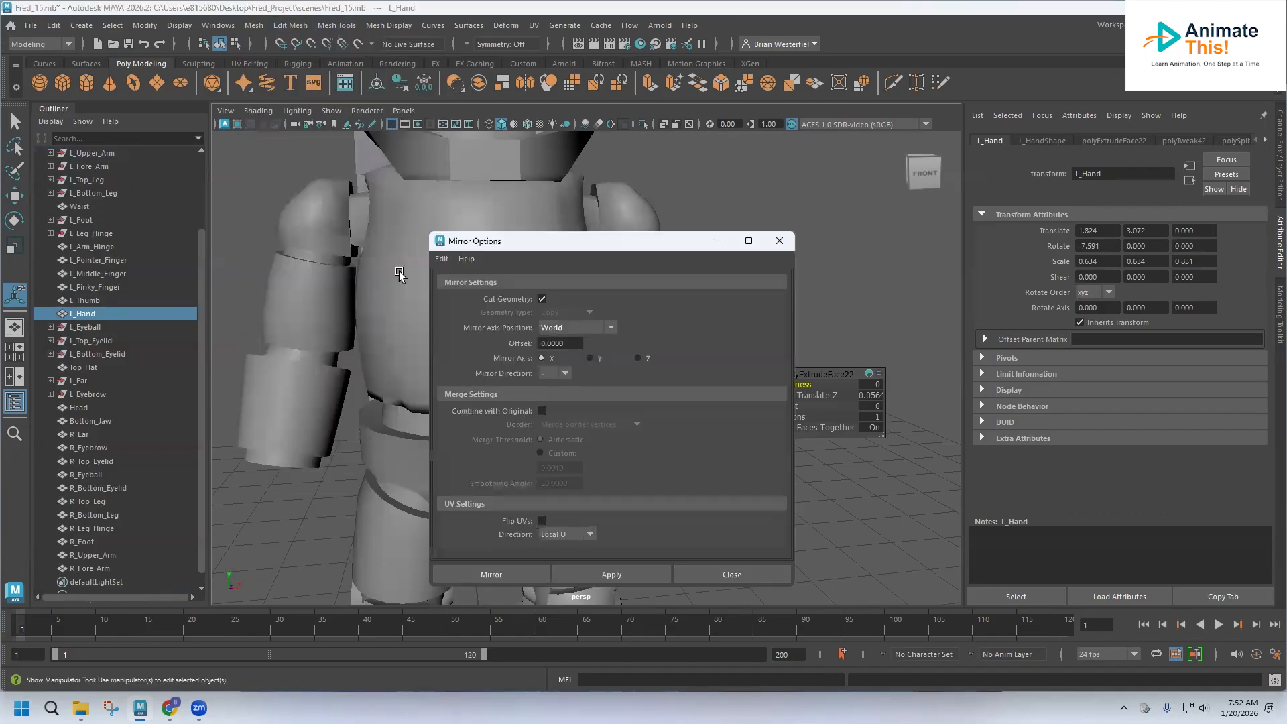
left_click(513, 574)
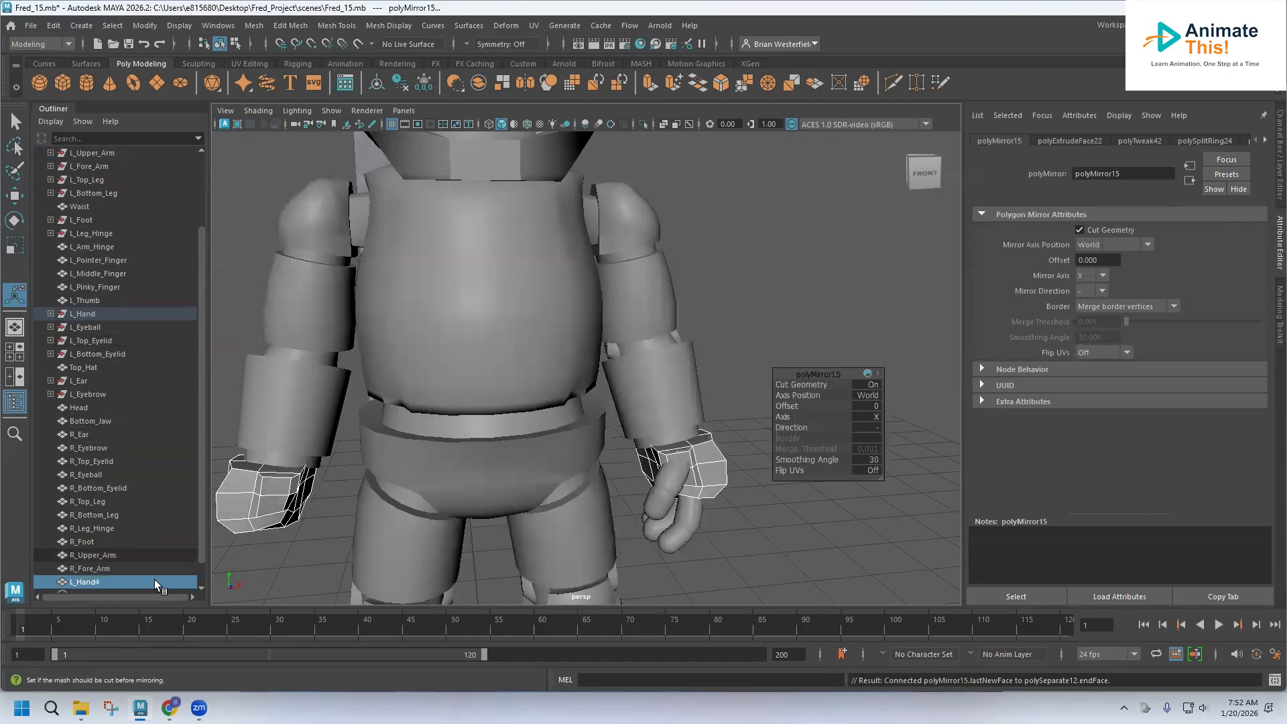
Rename the mirrored hand object to R_Hand.
double_click(88, 582)
left_click(74, 581)
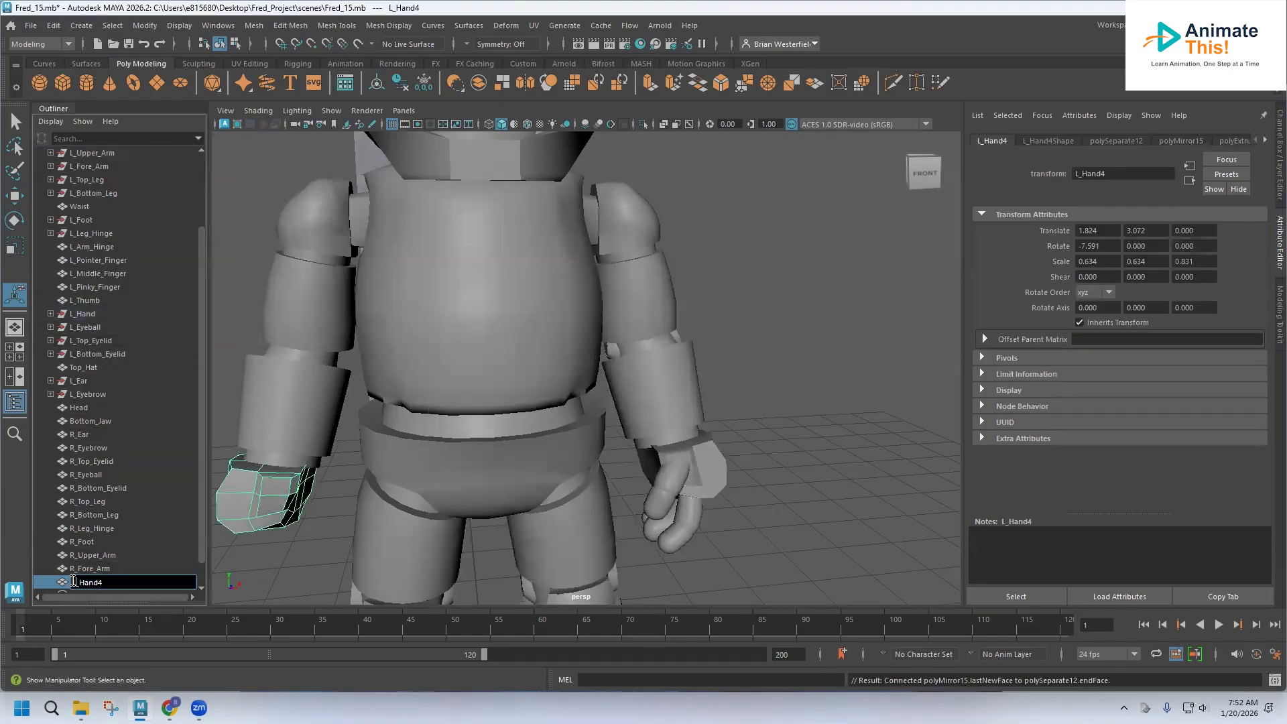
type("R")
Mirror L_Thumb across the world X axis in the negative direction, keeping the copy separate from the original.
left_click(663, 499)
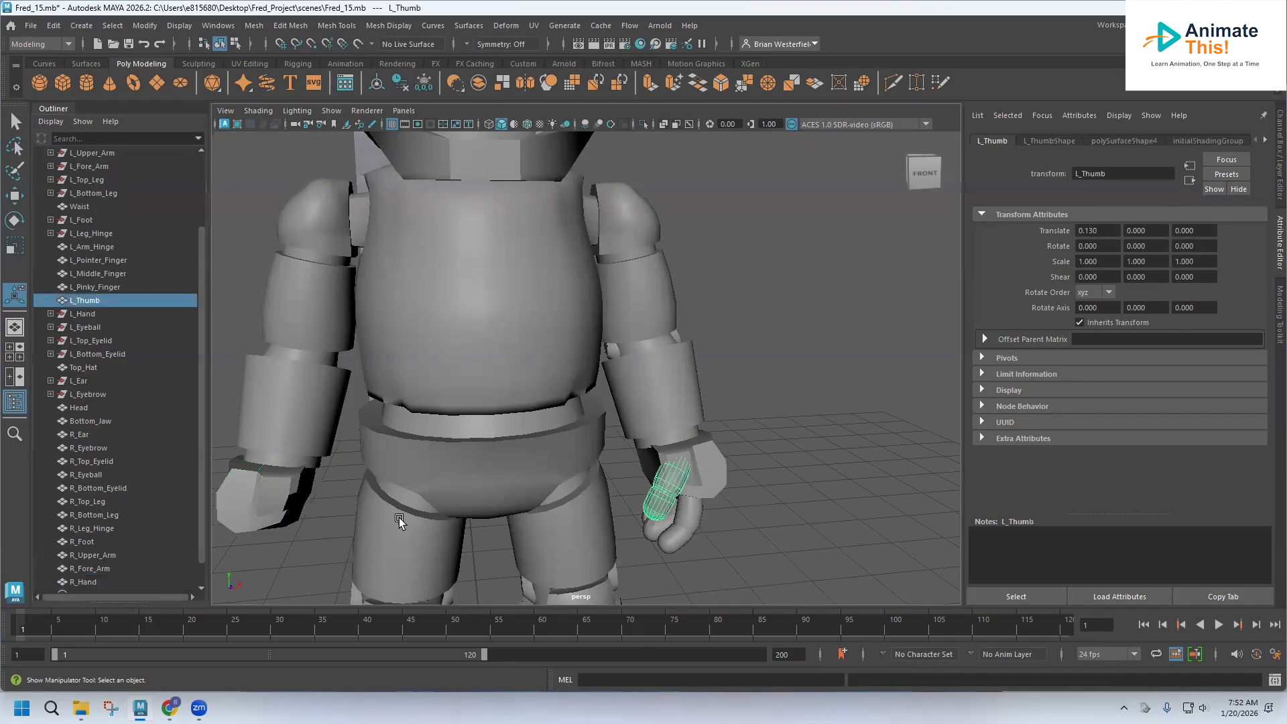
left_click(254, 24)
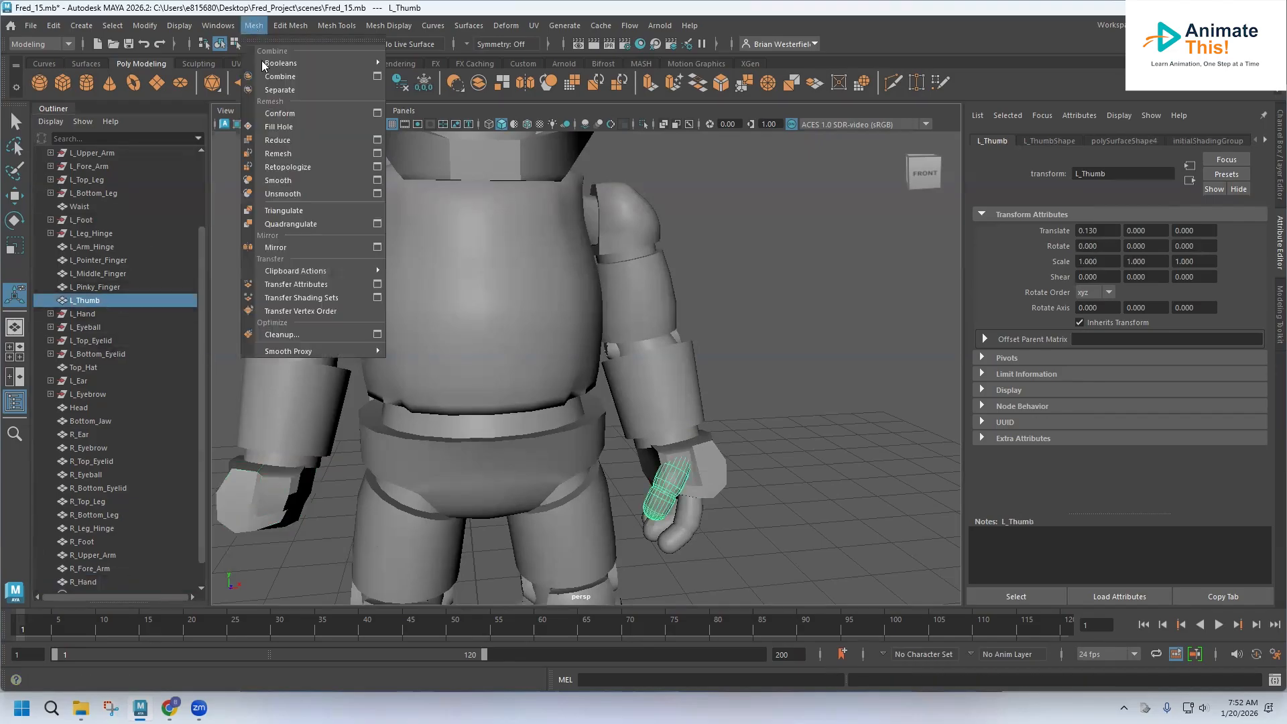
left_click(376, 250)
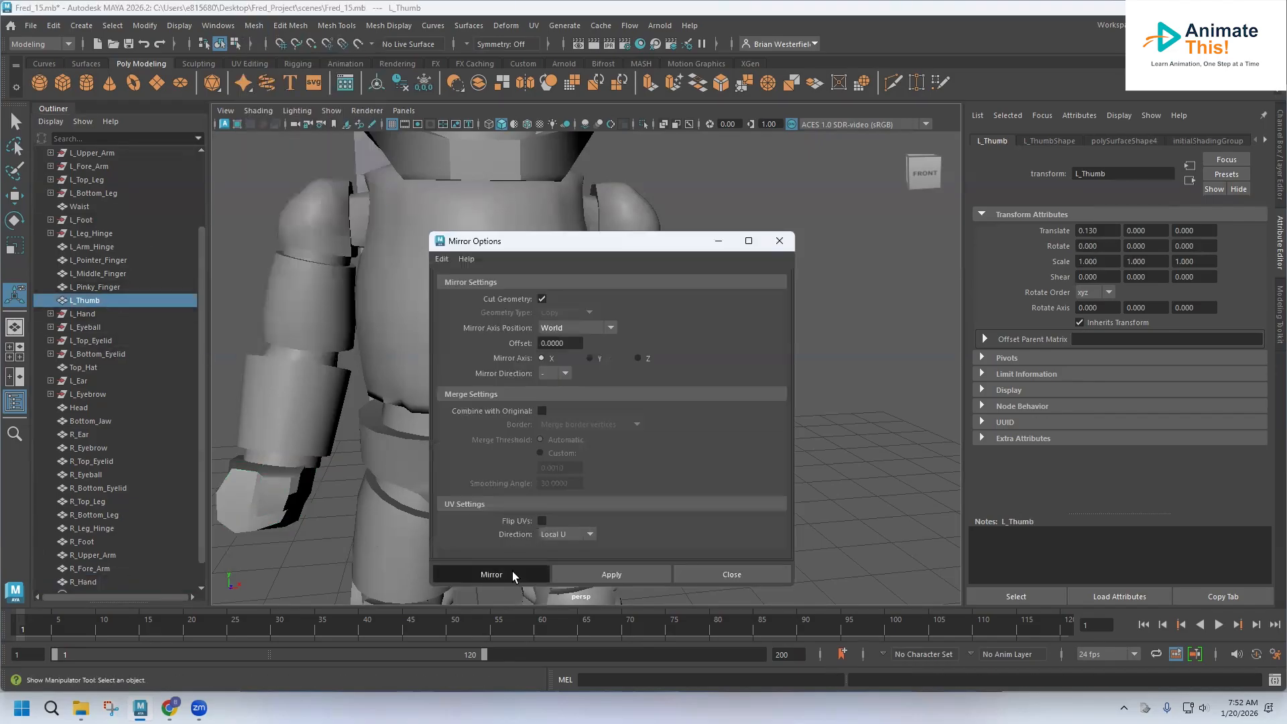
left_click(491, 574)
Rename the mirrored thumb object to R_Thumb.
scroll(192, 512, "down", 1)
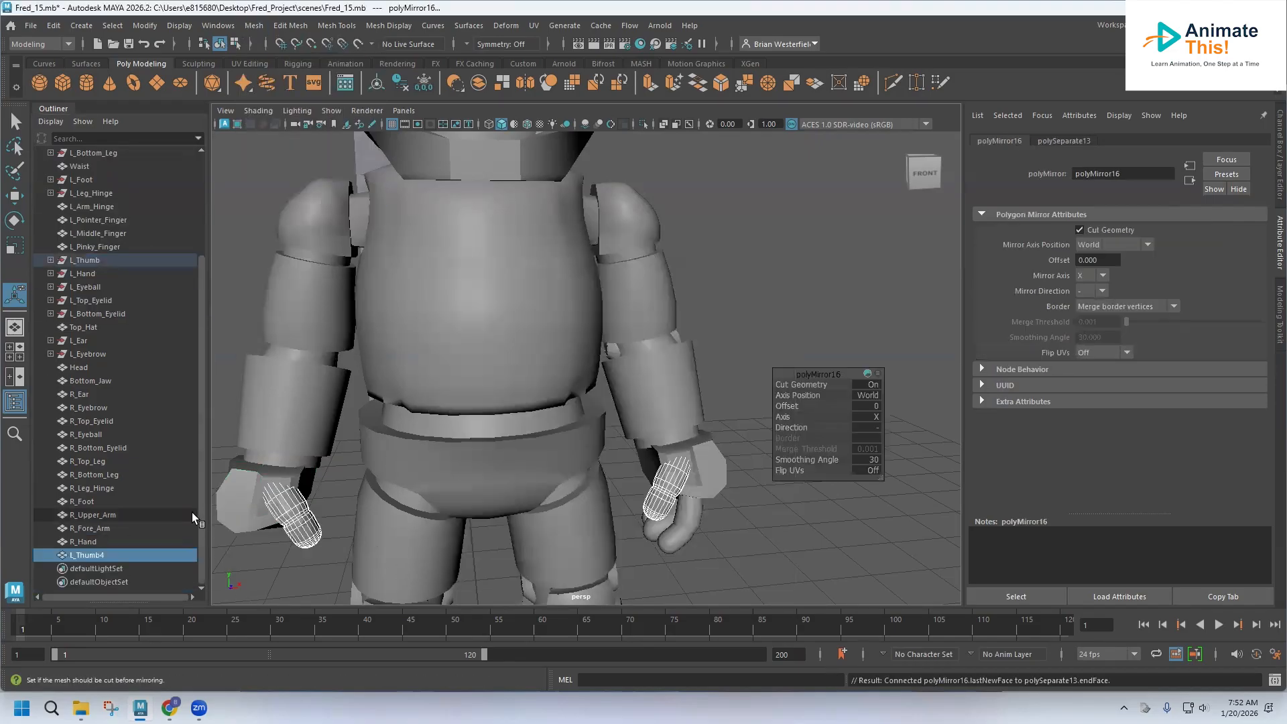
left_click(85, 555)
double_click(76, 555)
type("R")
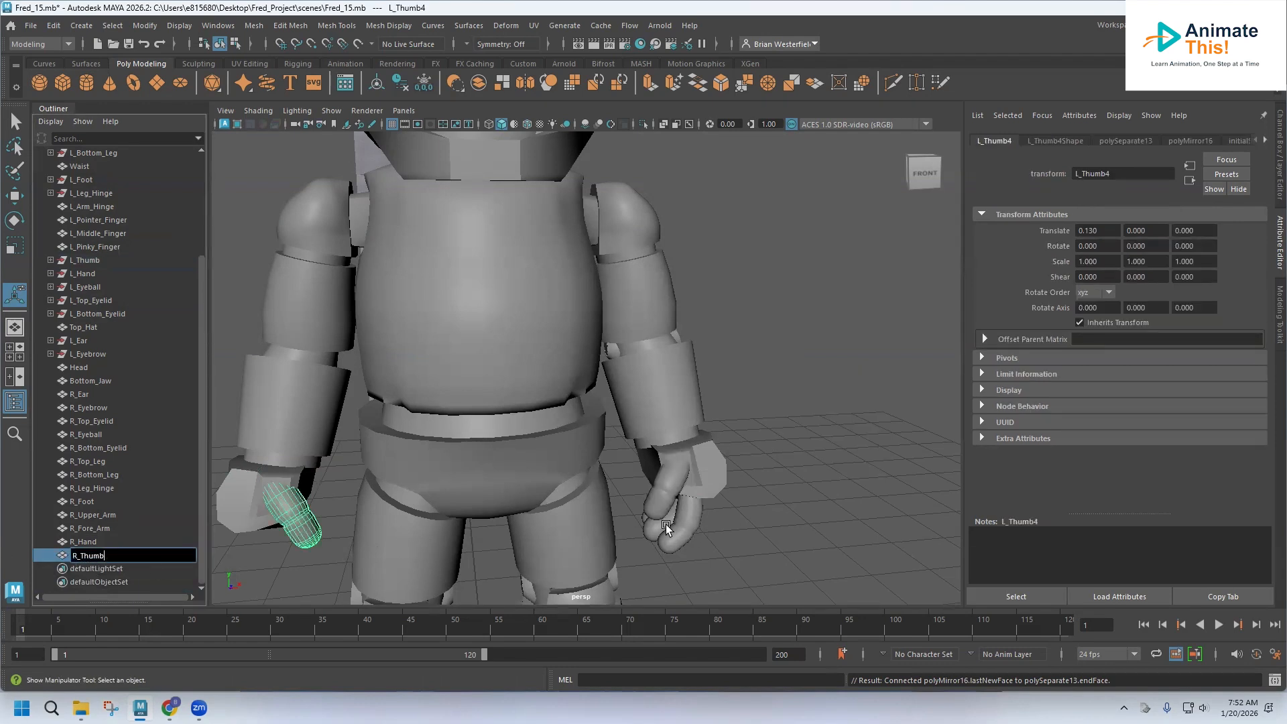
Mirror L_Pointer_Finger across the world X axis in the negative direction, keeping the copy separate from the original.
left_click(685, 527)
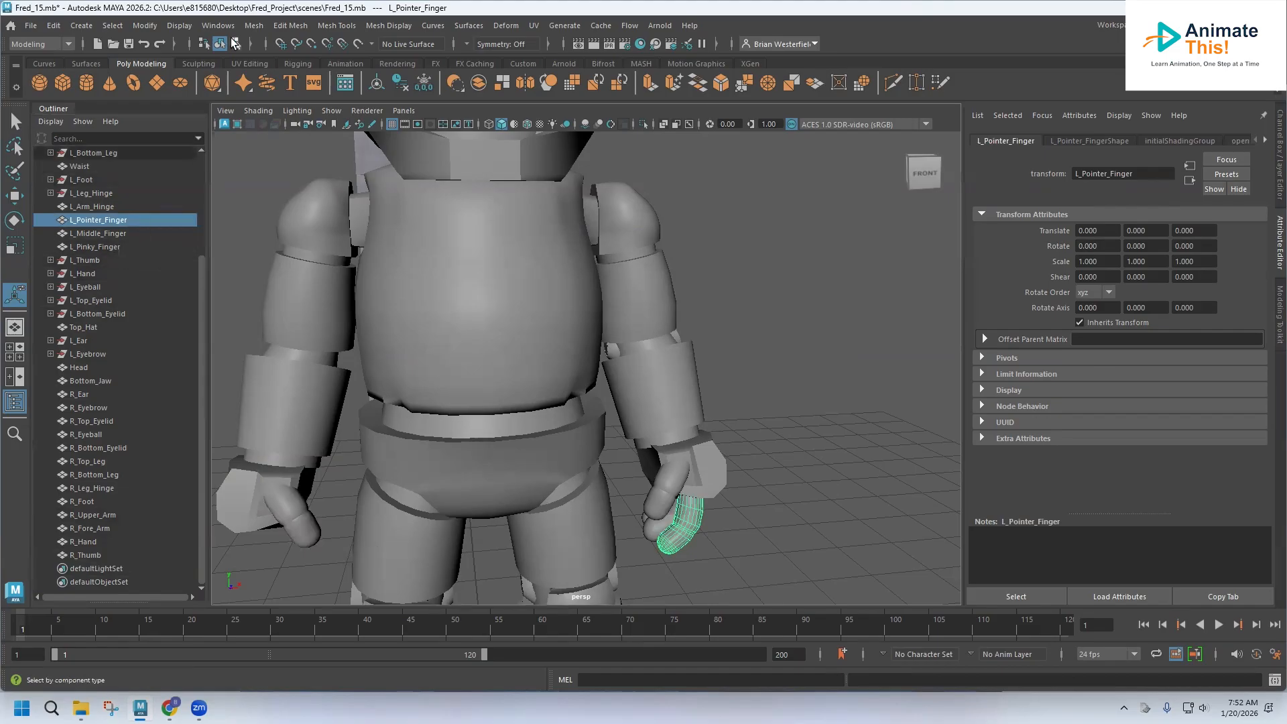
left_click(253, 26)
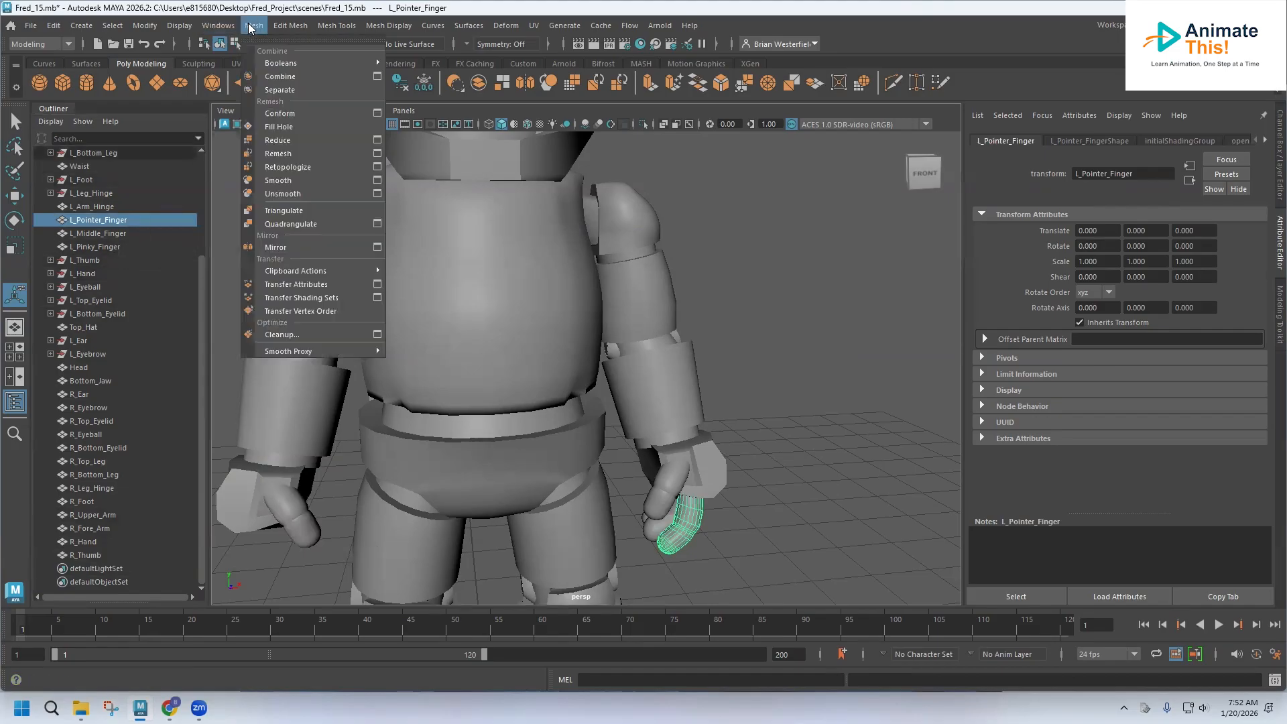
left_click(377, 247)
left_click(506, 578)
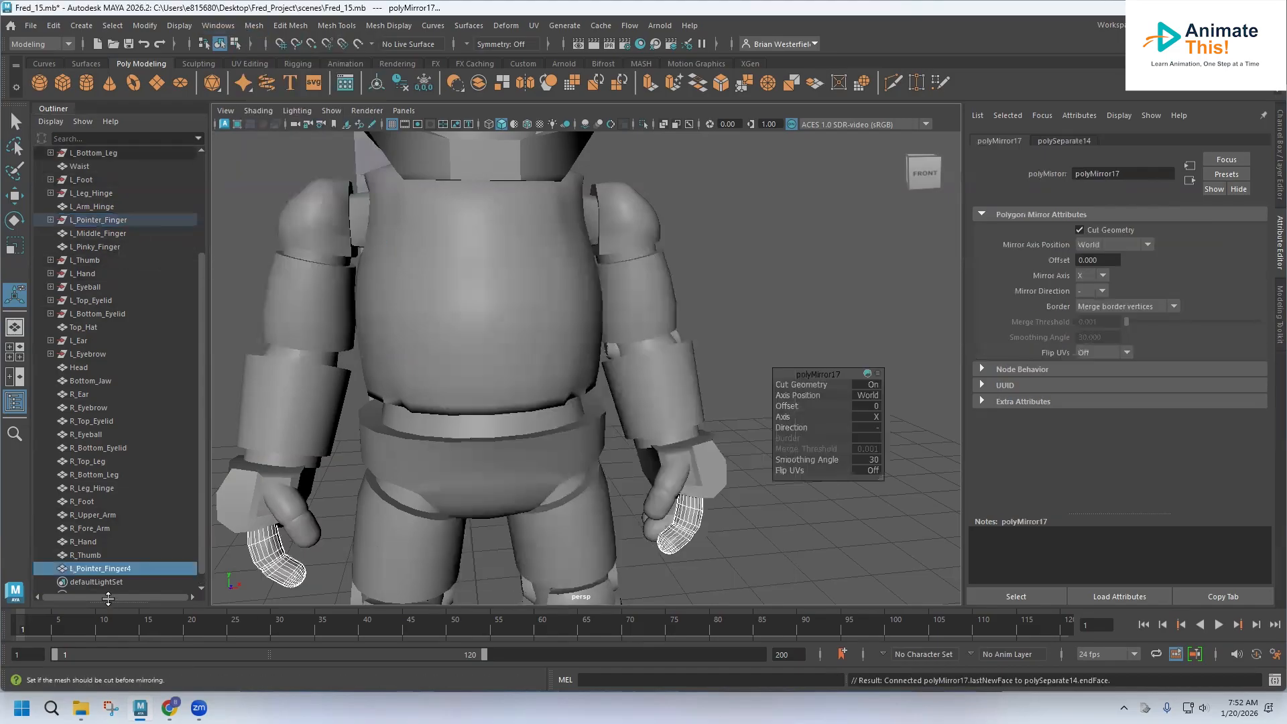
Rename the mirrored pointer finger object to R_Pointer_Finger.
double_click(78, 569)
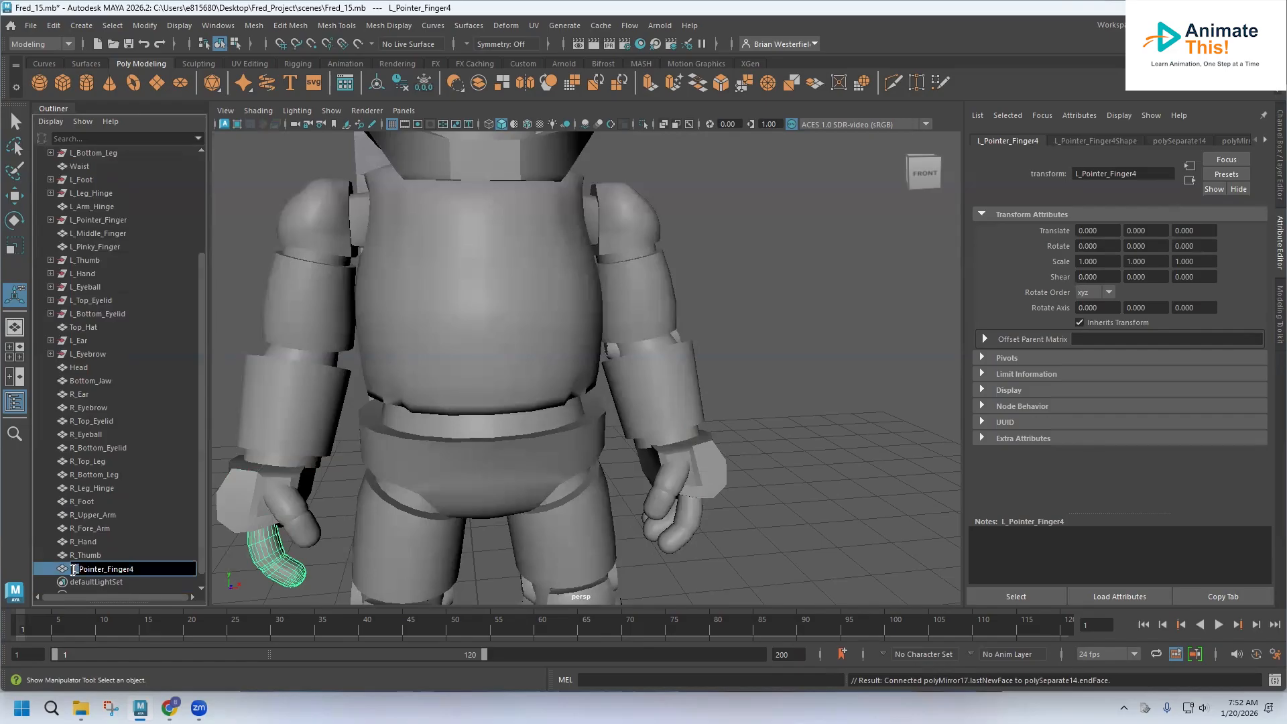
key("BackSpace")
type("R_")
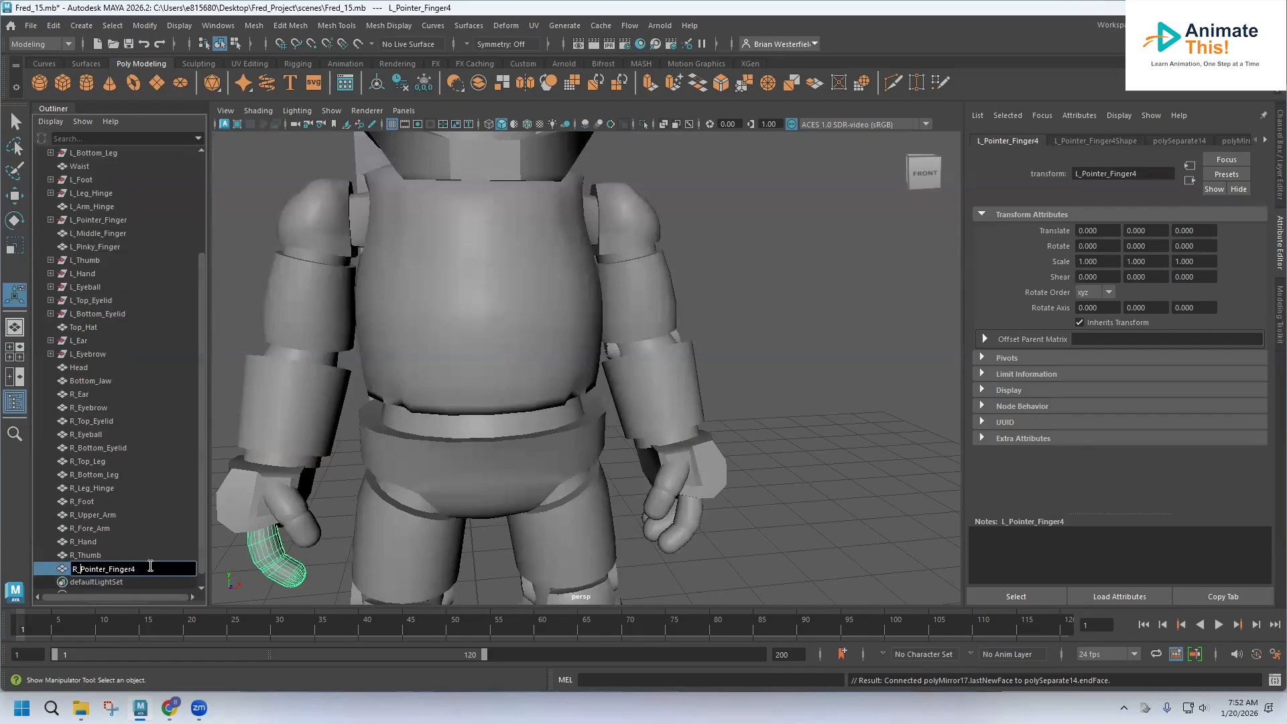
key("BackSpace")
key("Return")
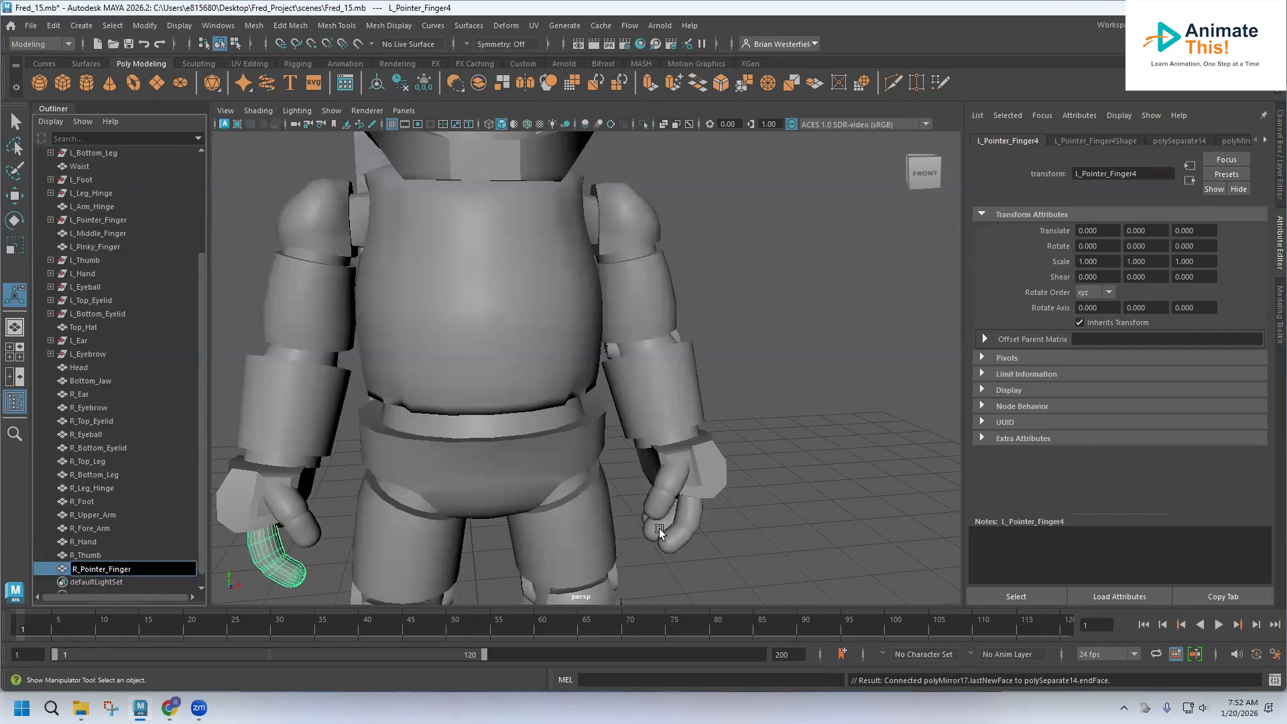
Mirror L_Middle_Finger across the world X axis in the negative direction, keeping the copy separate from the original.
left_click(648, 533)
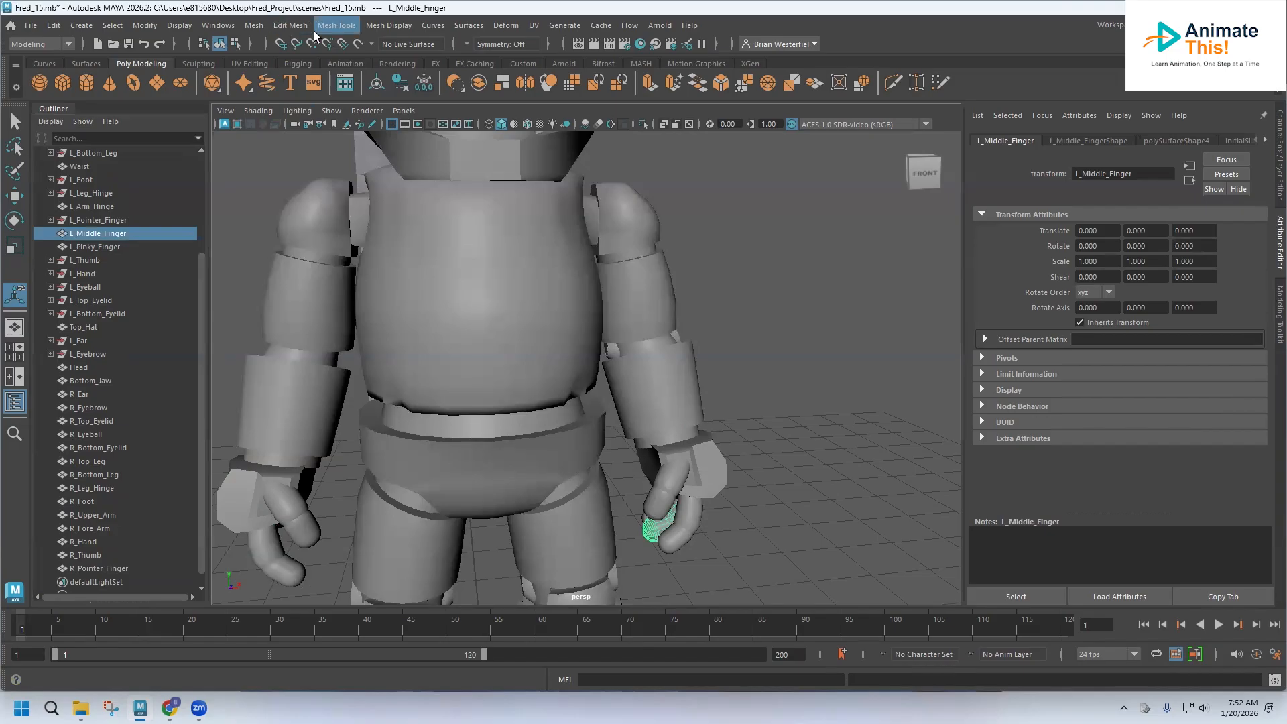
left_click(290, 25)
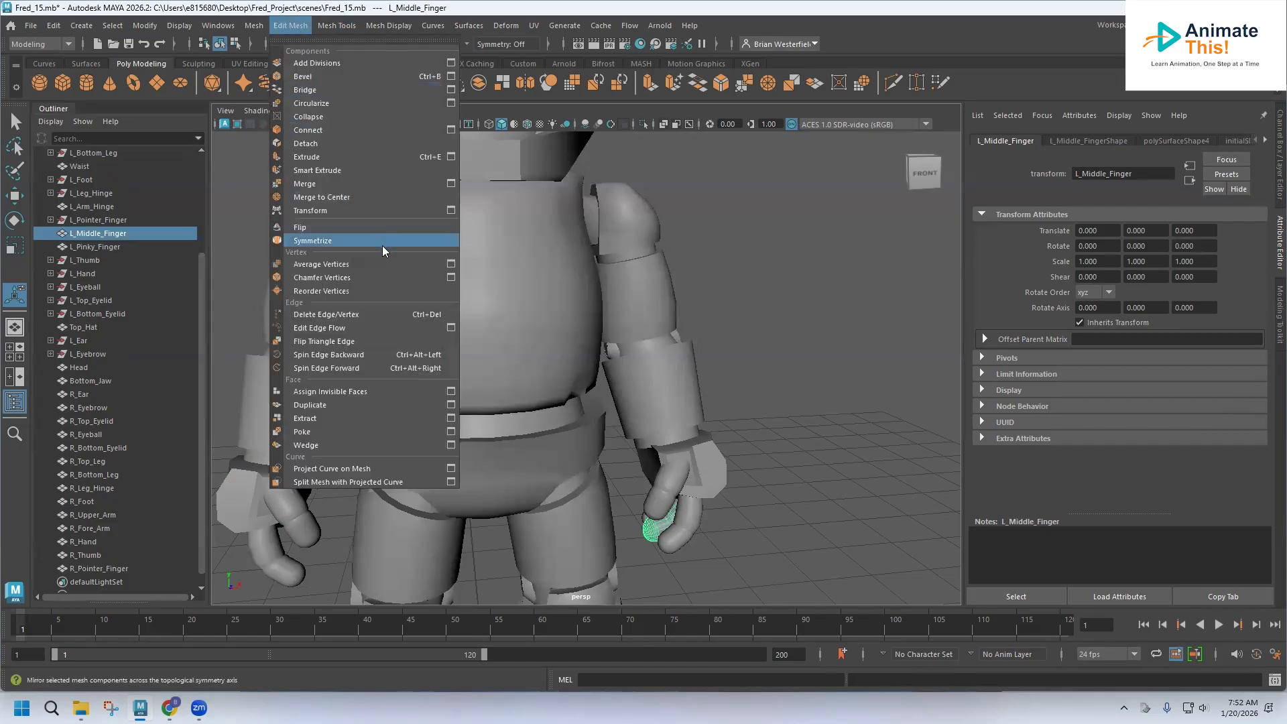
mouse_move(254, 26)
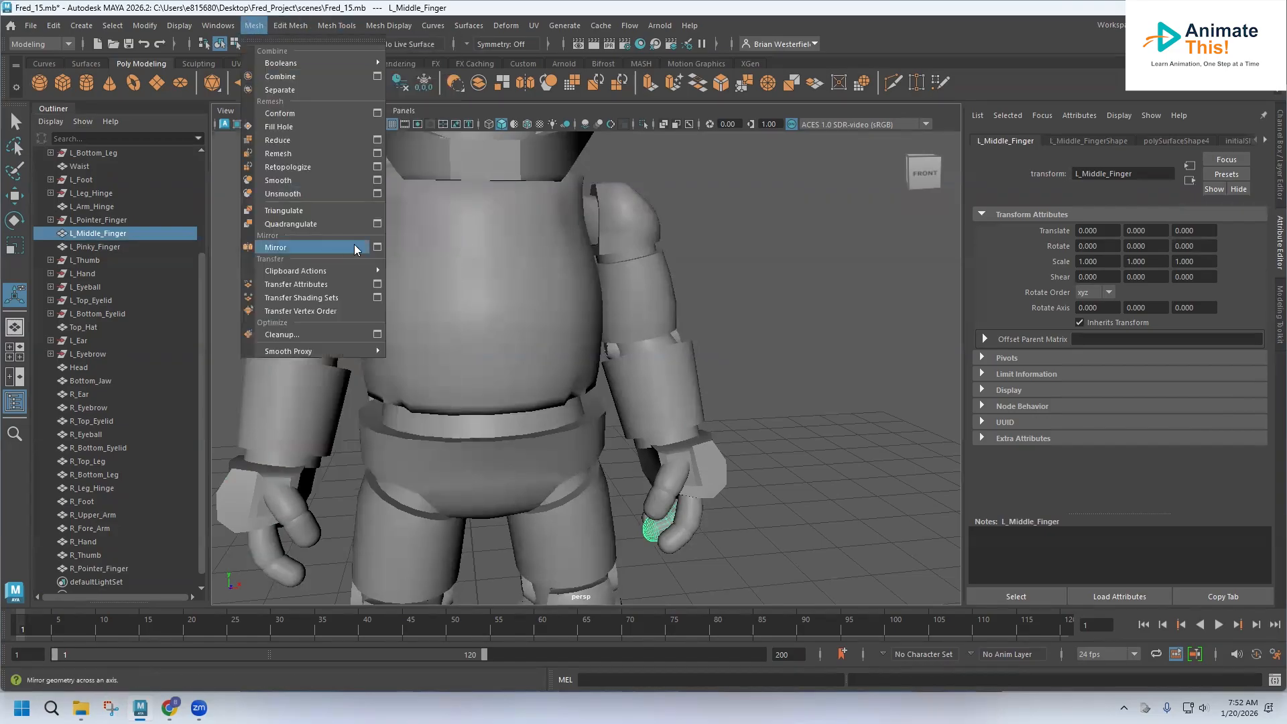
left_click(377, 248)
left_click(503, 575)
Rename the mirrored middle finger object to R_Middle_Finger.
double_click(77, 583)
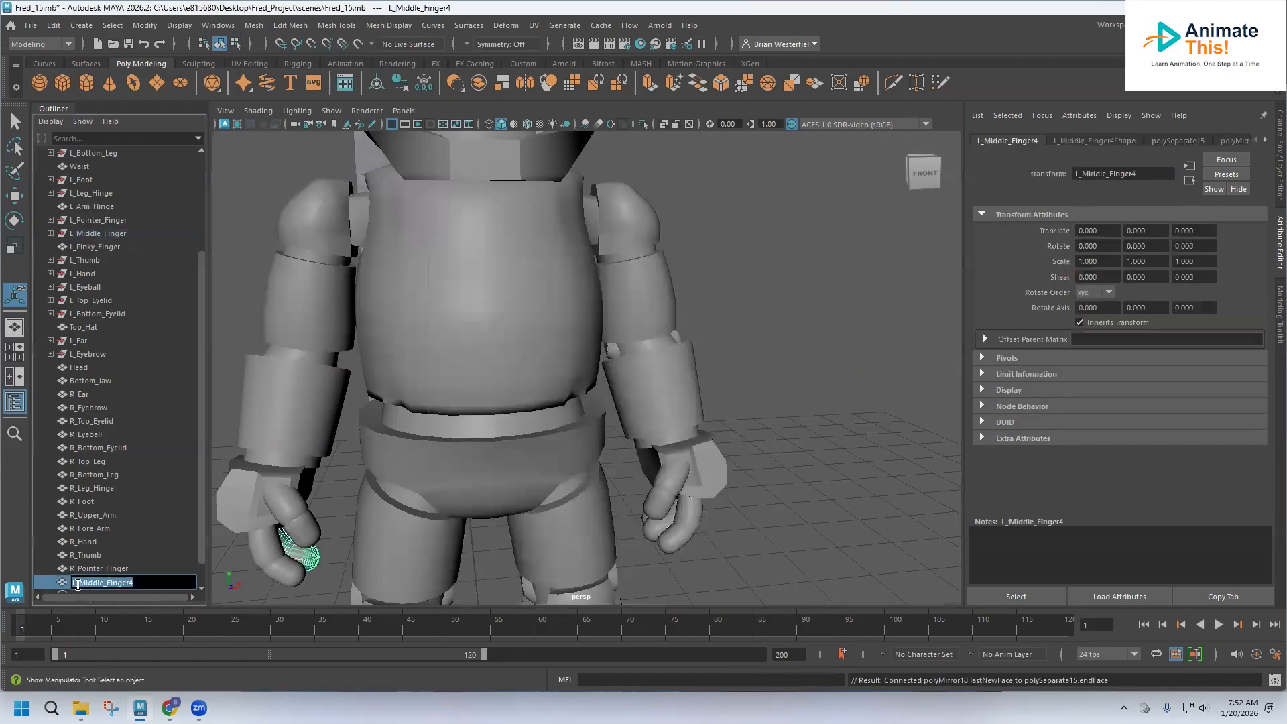
type("R")
left_click(636, 515)
Mirror L_Pinky_Finger across the world X axis in the negative direction, keeping the copy separate from the original.
left_click(639, 517)
left_click(640, 519)
left_click(641, 521)
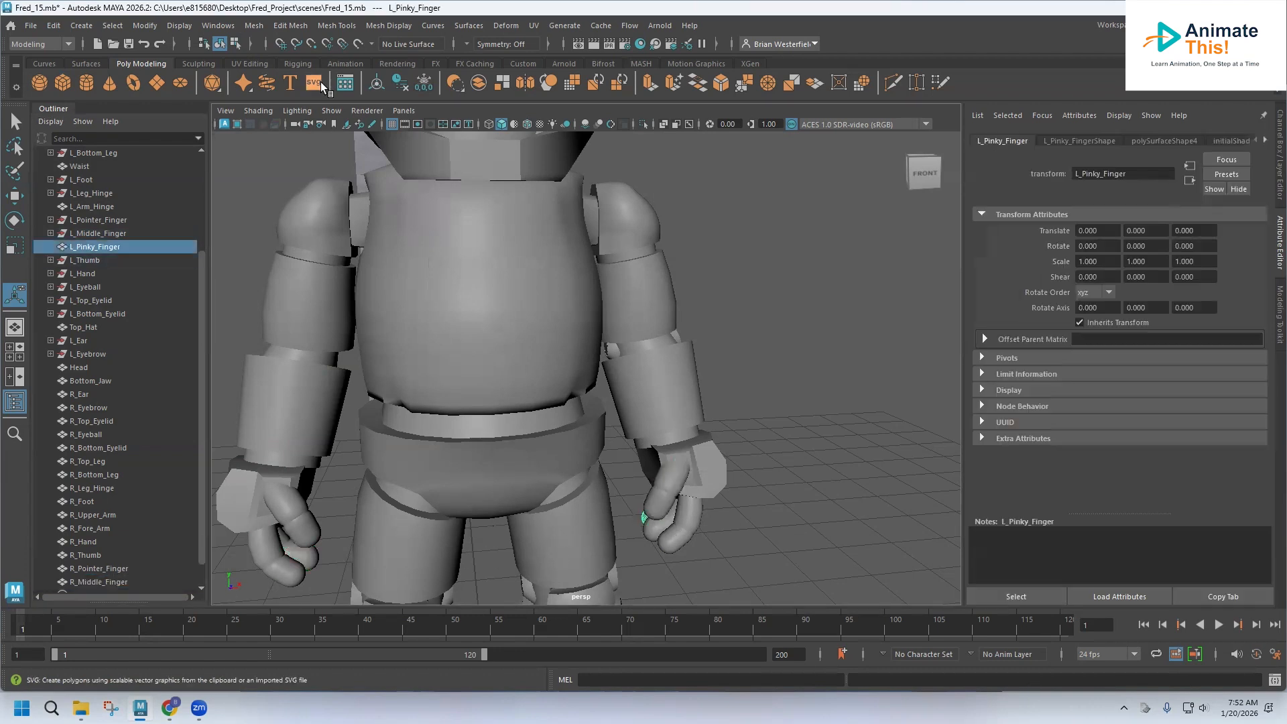
left_click(246, 30)
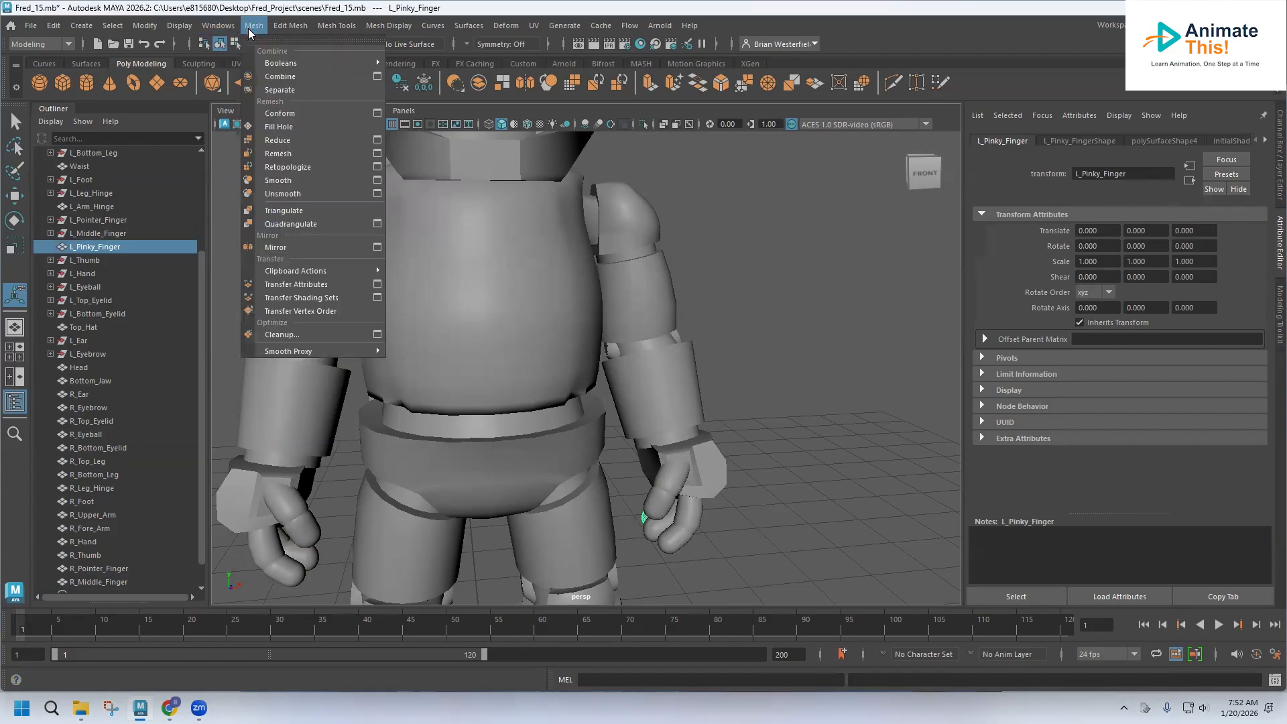
left_click(377, 248)
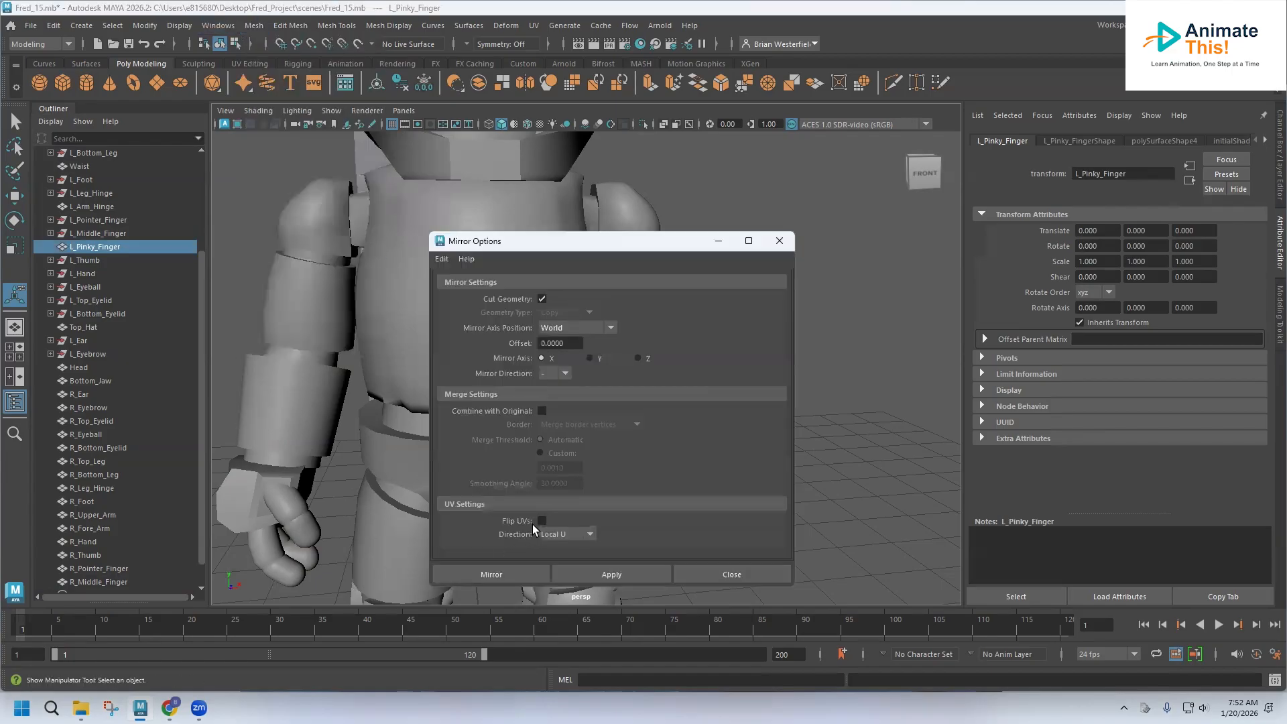
left_click(491, 574)
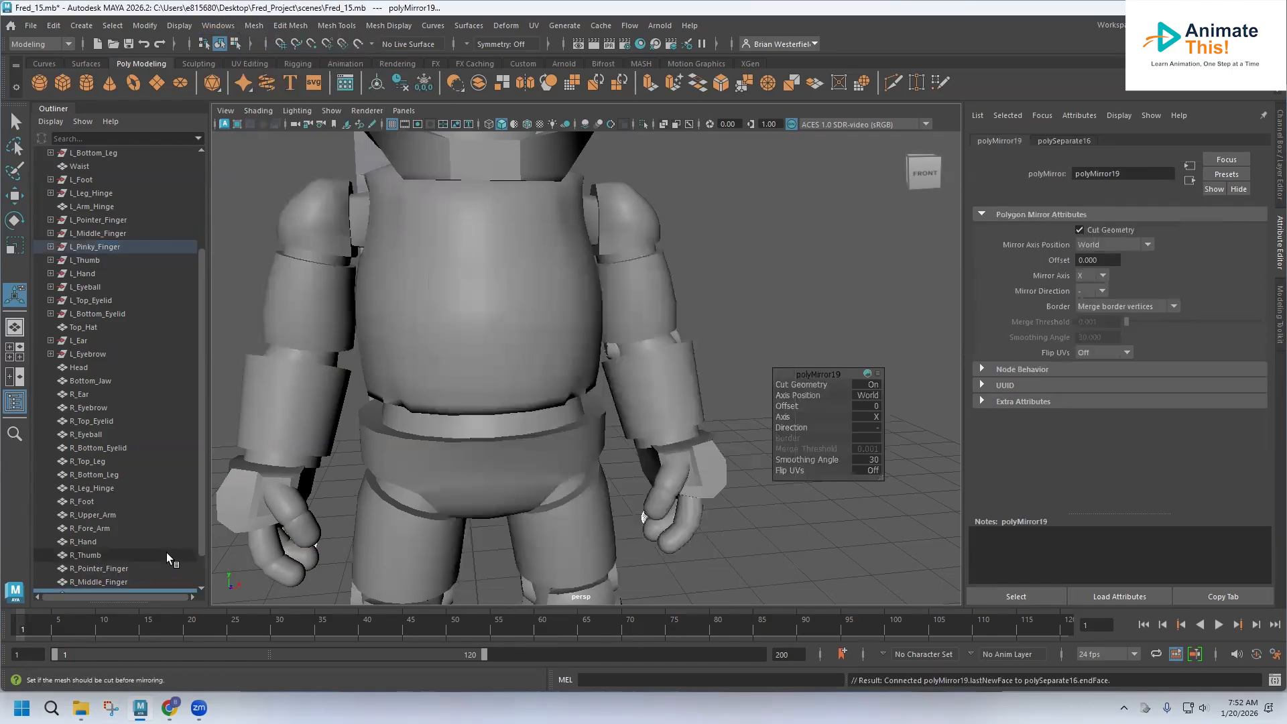
Rename the mirrored pinky finger object to R_Pinky_Finger.
scroll(94, 562, "down", 1)
double_click(79, 555)
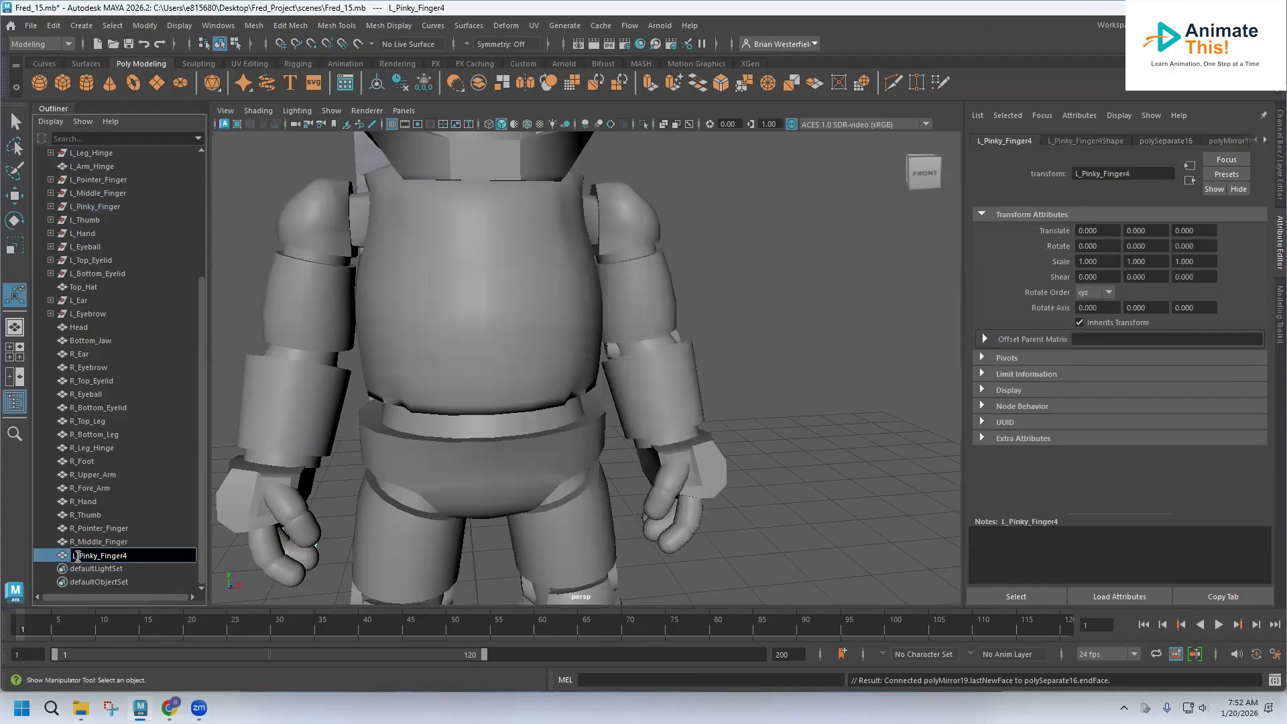
type("R")
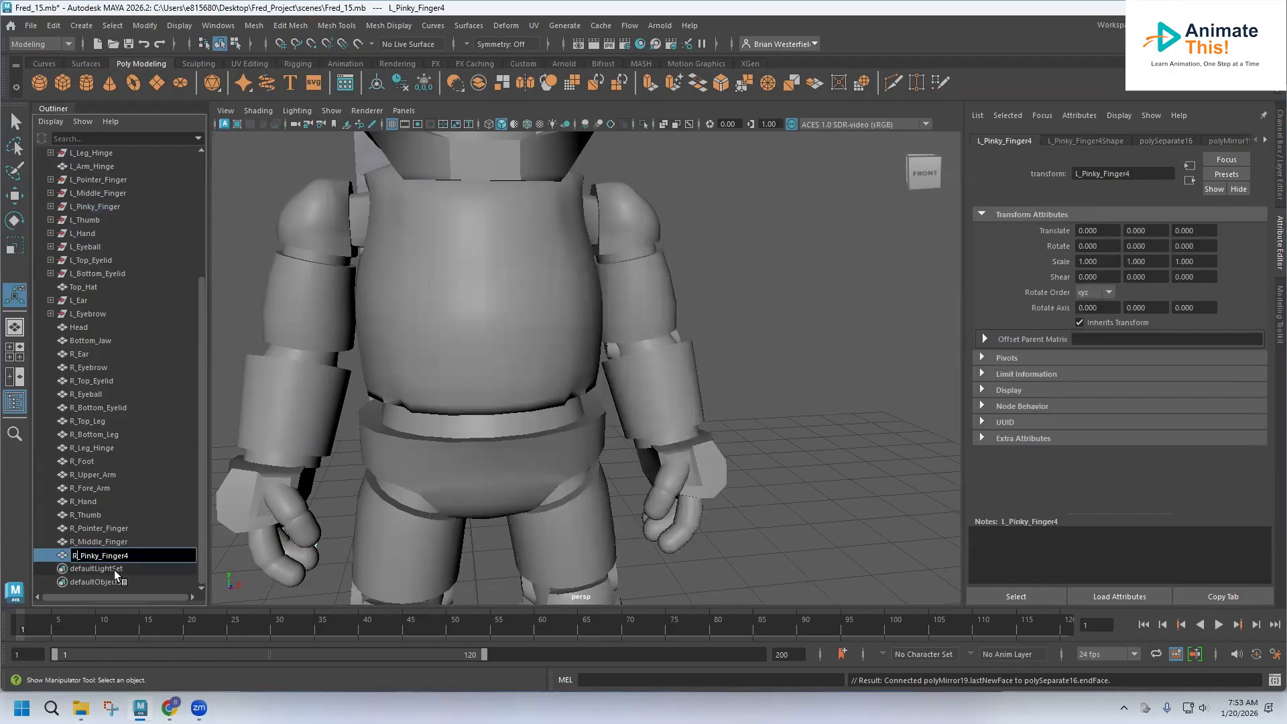
key("BackSpace")
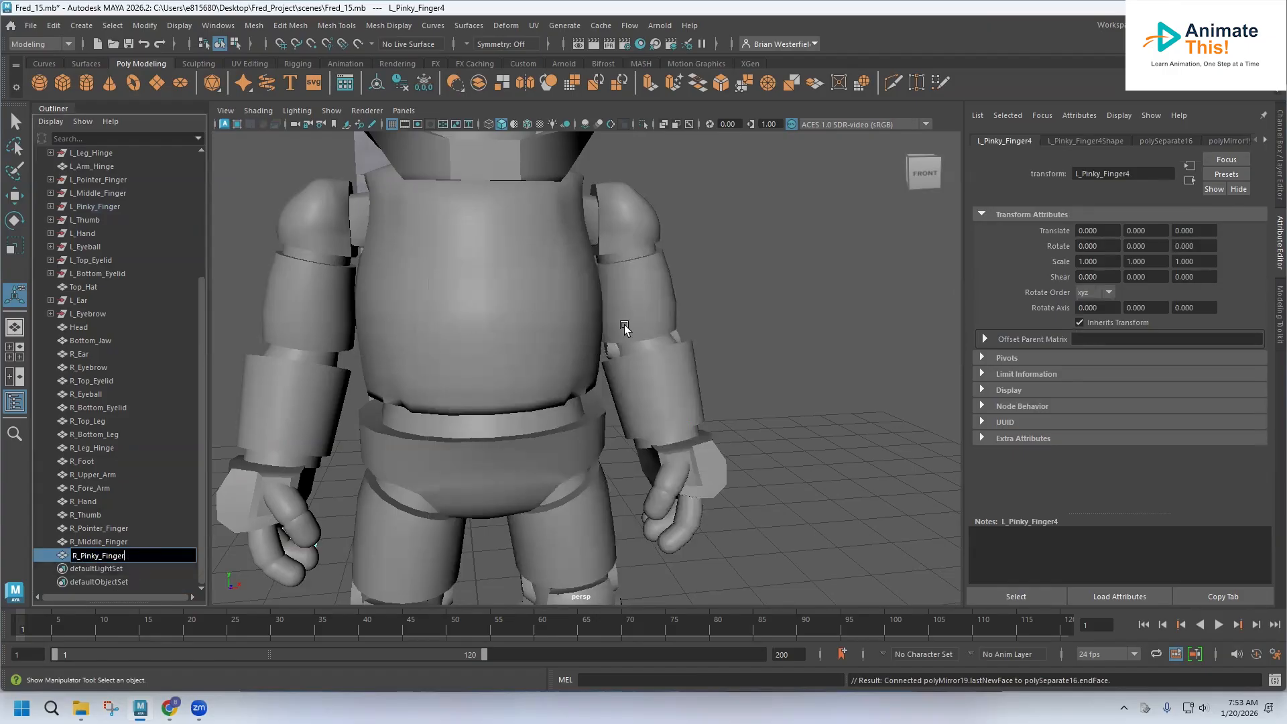
Mirror L_Arm_Hinge across the world X axis in the negative direction, keeping the copy separate from the original.
left_click(611, 352)
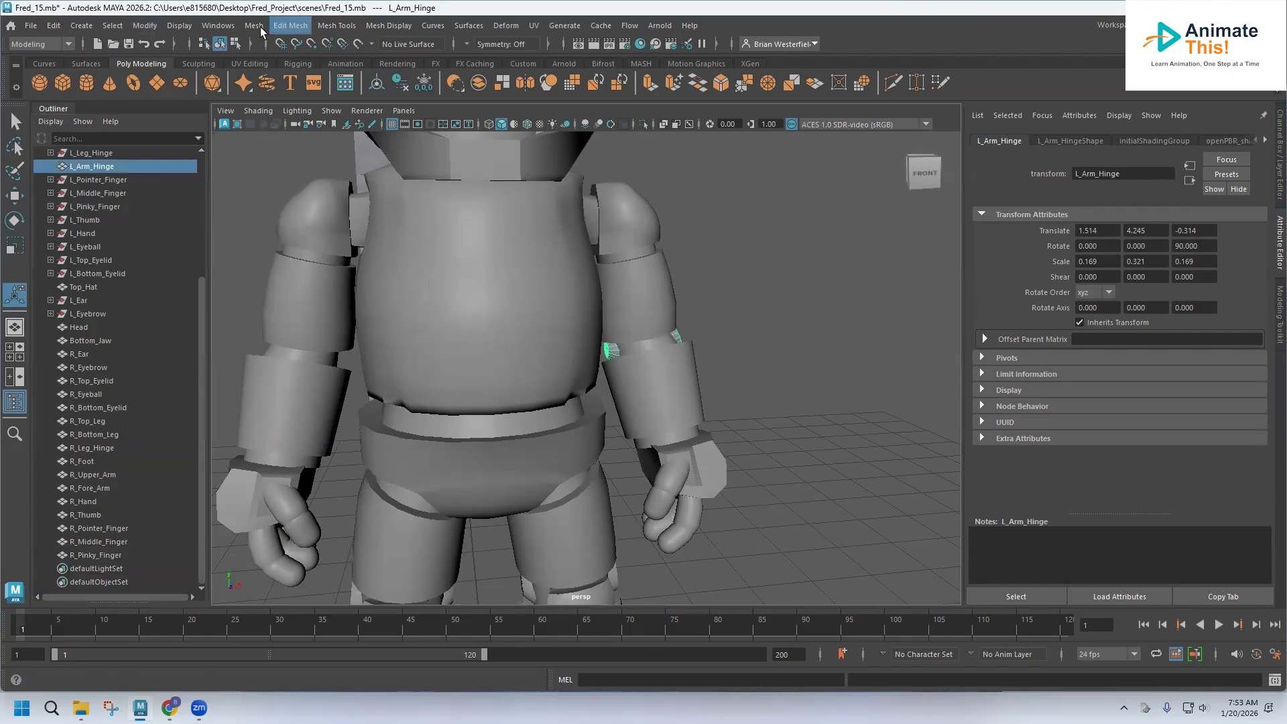
left_click(254, 24)
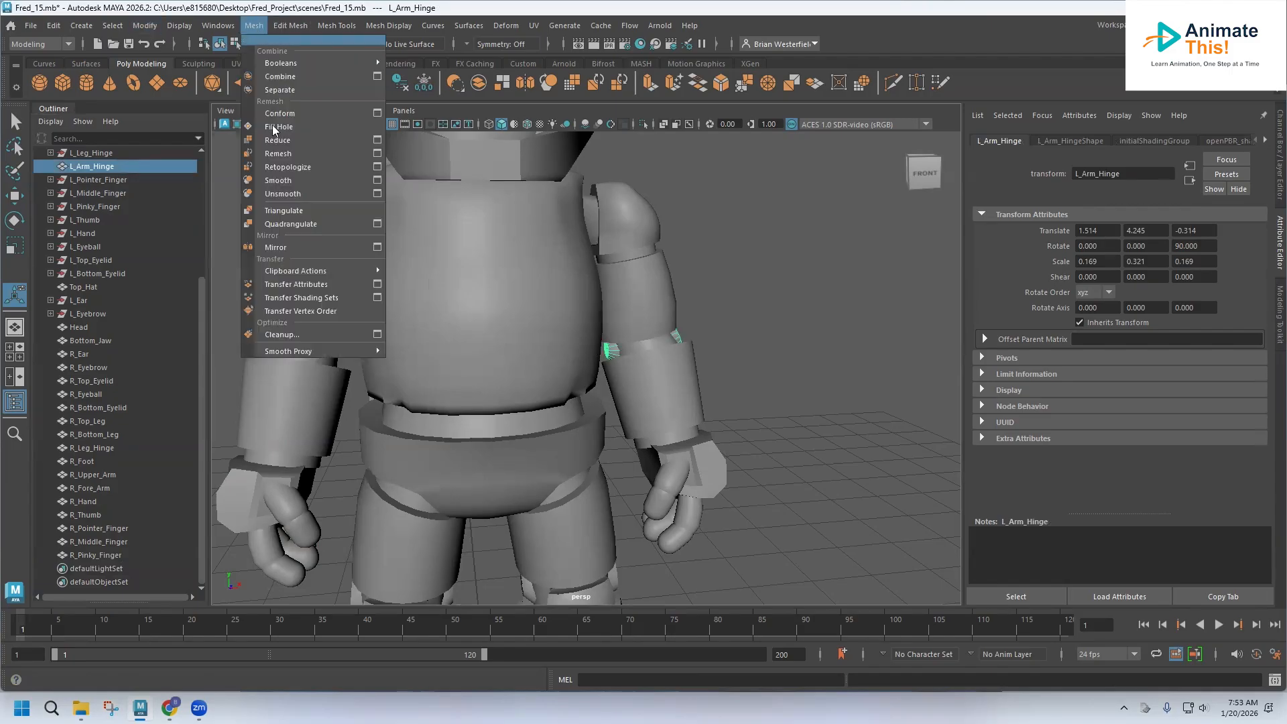
left_click(378, 246)
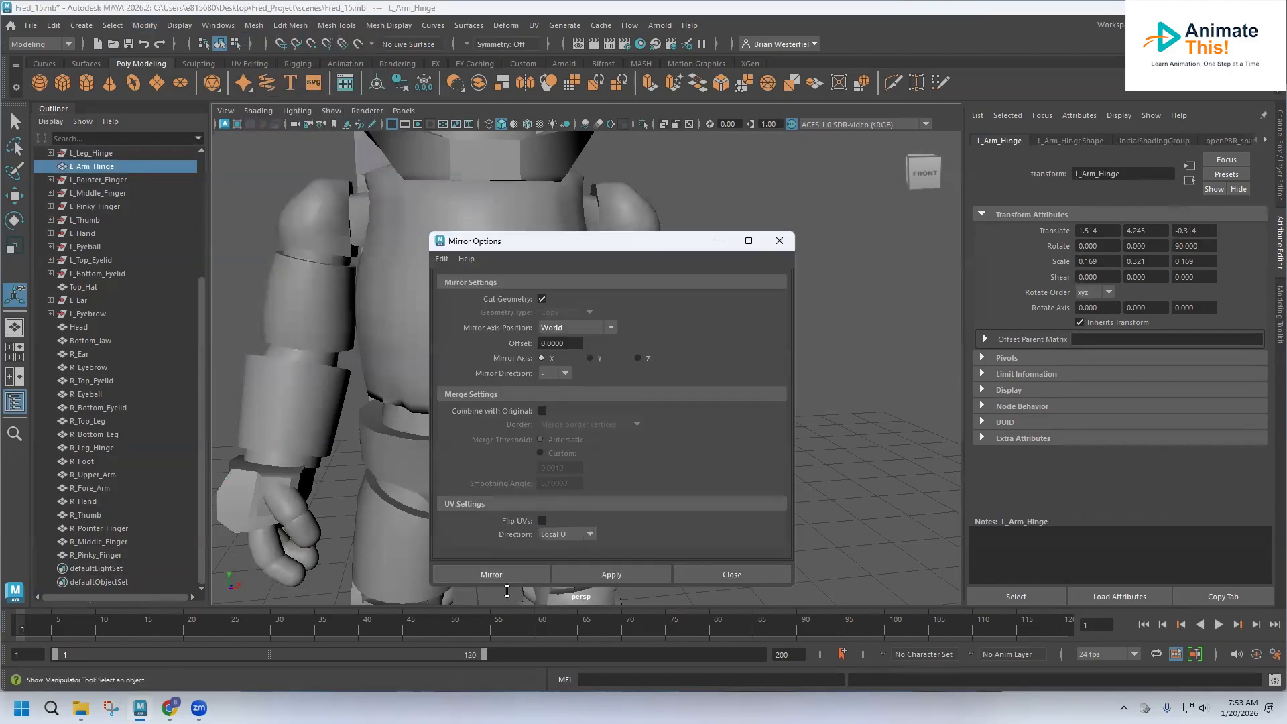
left_click(491, 574)
Rename the mirrored arm hinge object to R_Arm_Hinge and clear the selection.
double_click(74, 569)
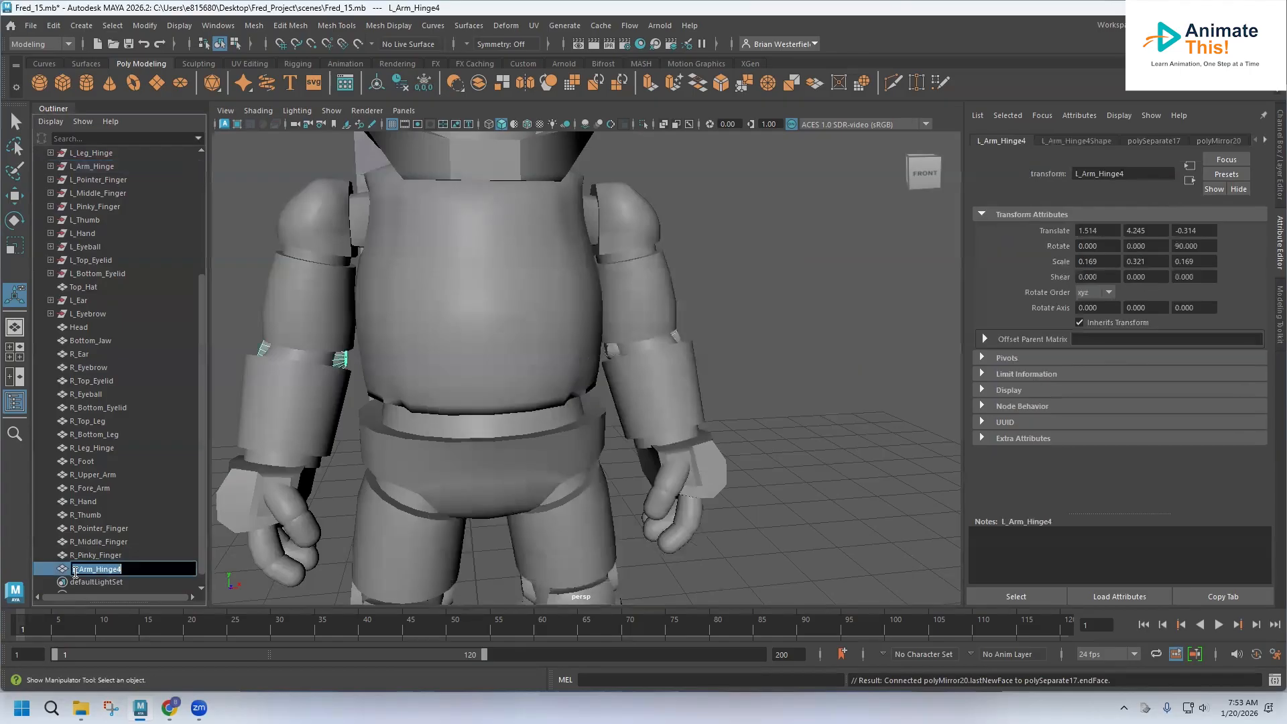
left_click(75, 569)
type("R")
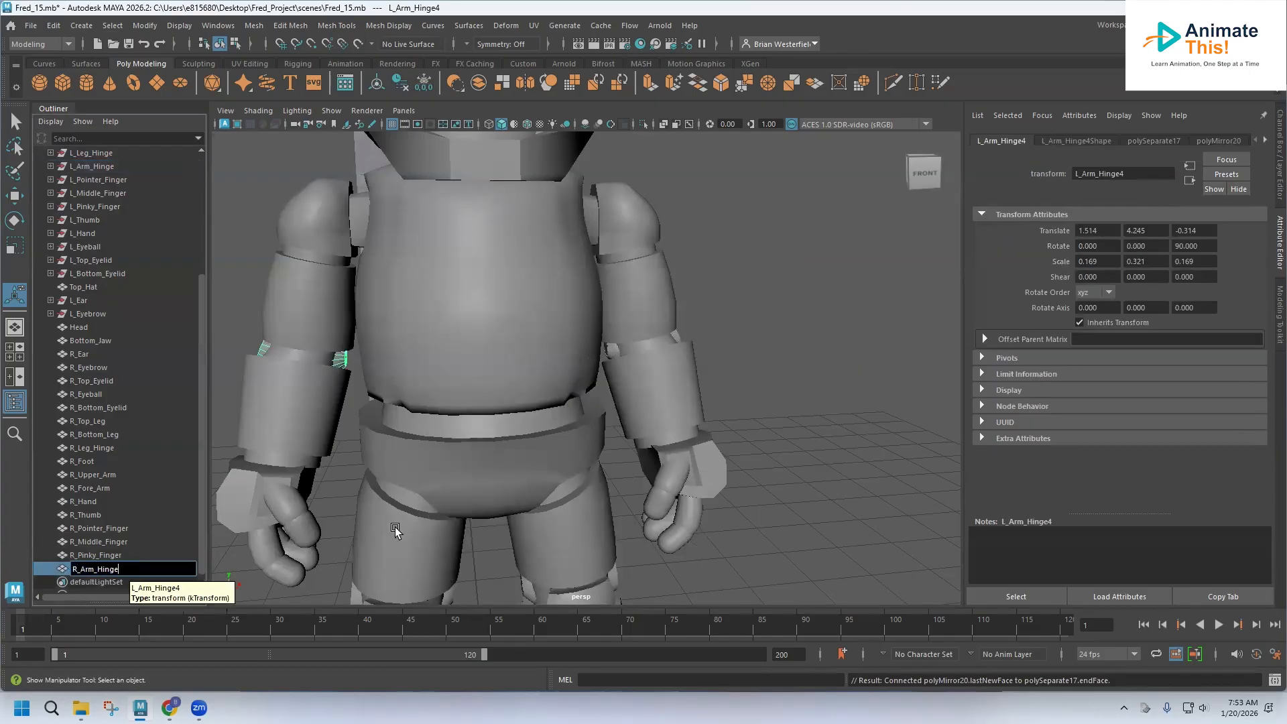
left_click(727, 359)
scroll(574, 405, "down", 6)
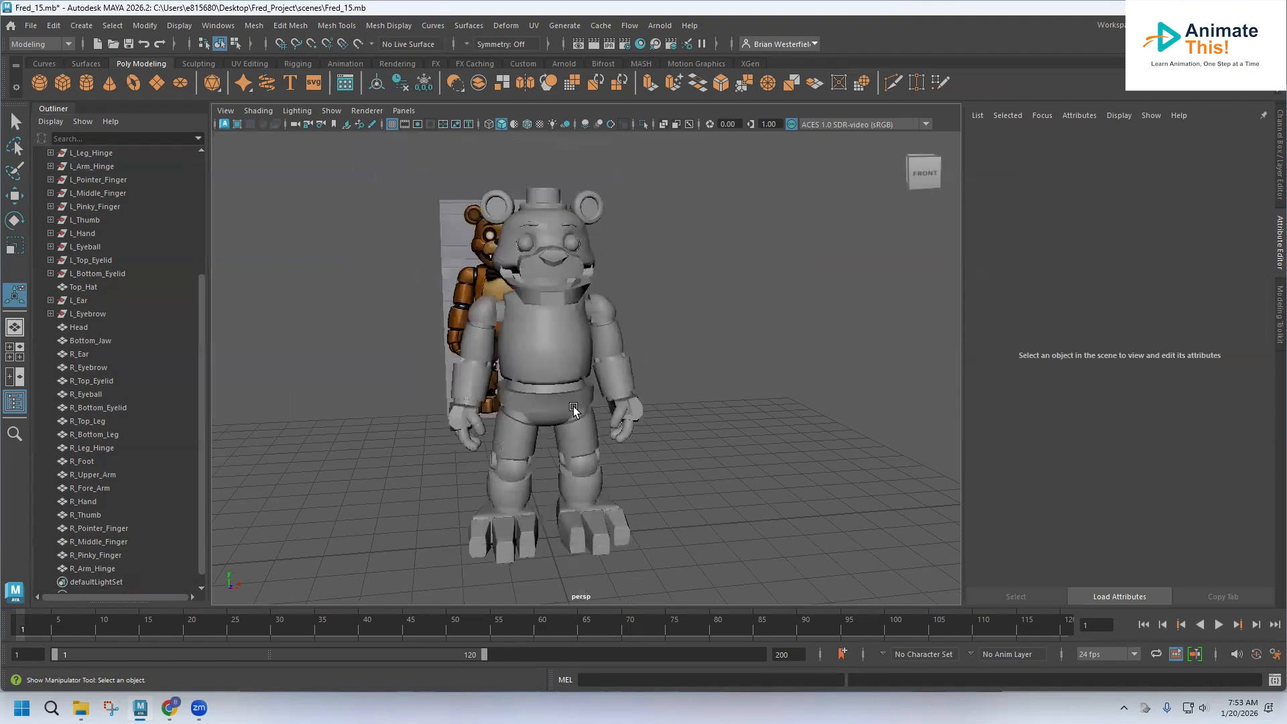
left_click_drag(574, 395, 503, 386, "alt")
scroll(496, 383, "up", 5)
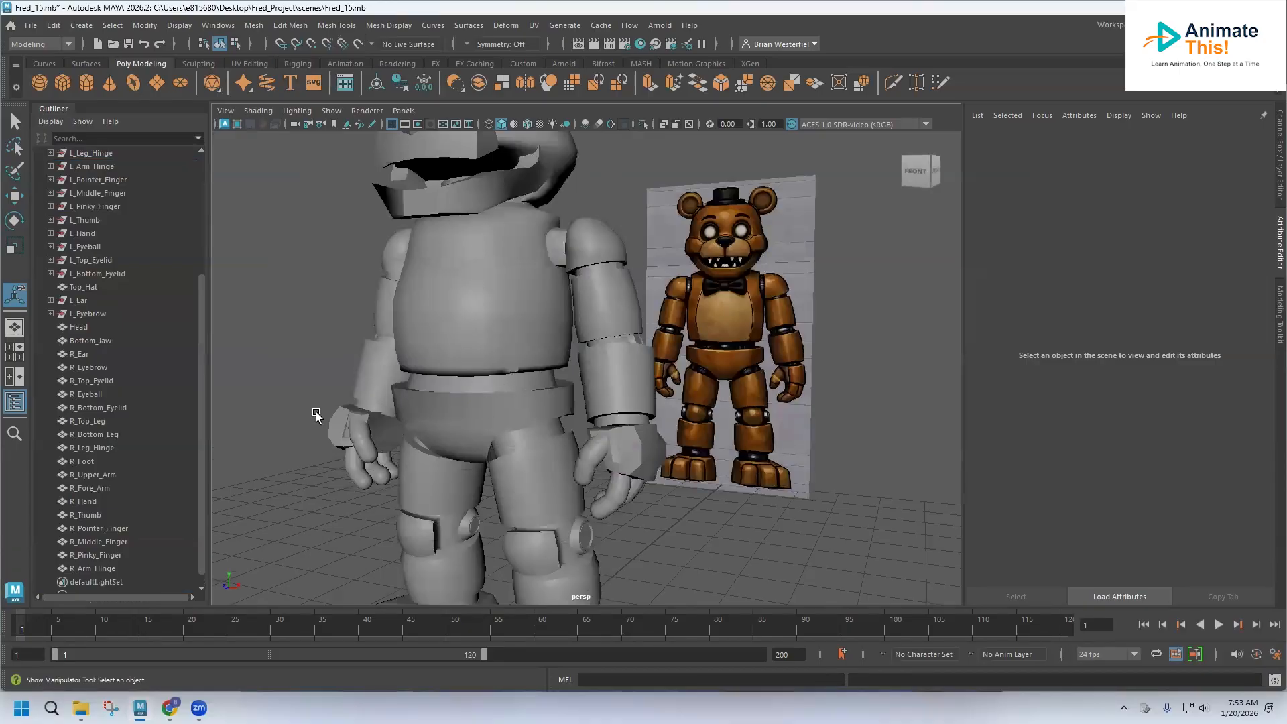
scroll(136, 502, "up", 5)
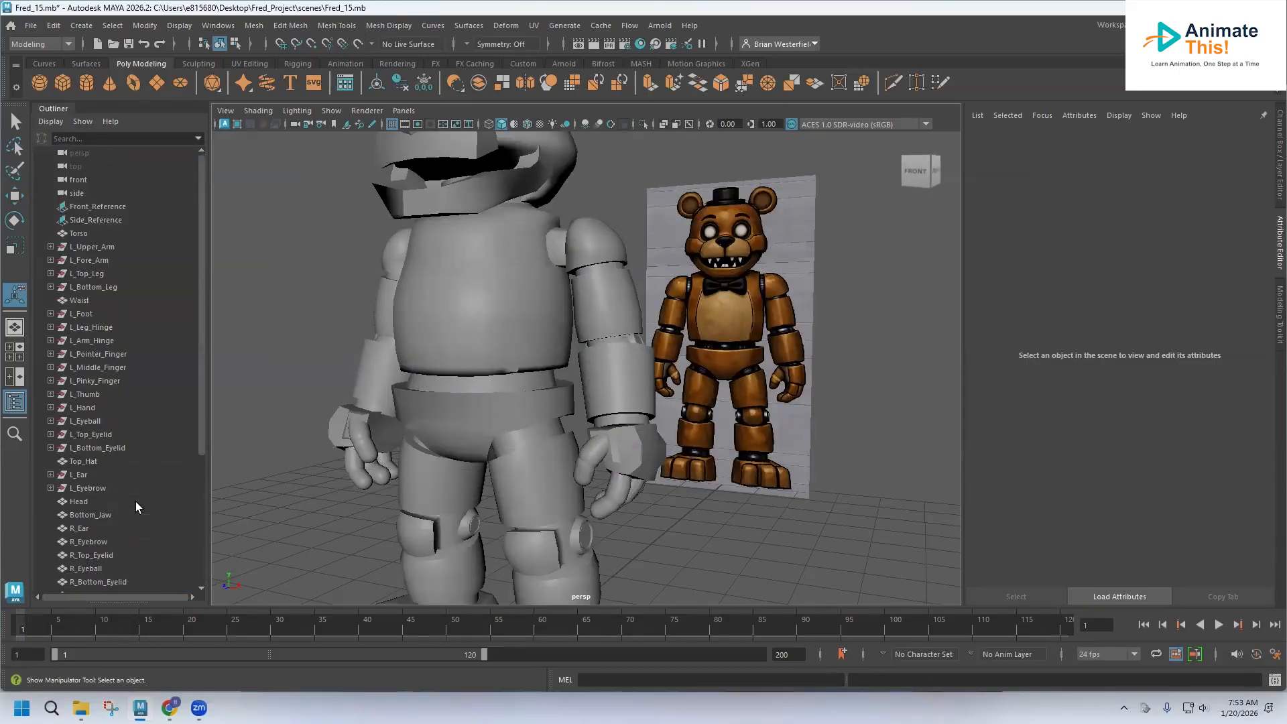
Delete the construction history of all body parts listed from Torso through R_Arm_Hinge.
scroll(134, 496, "down", 5)
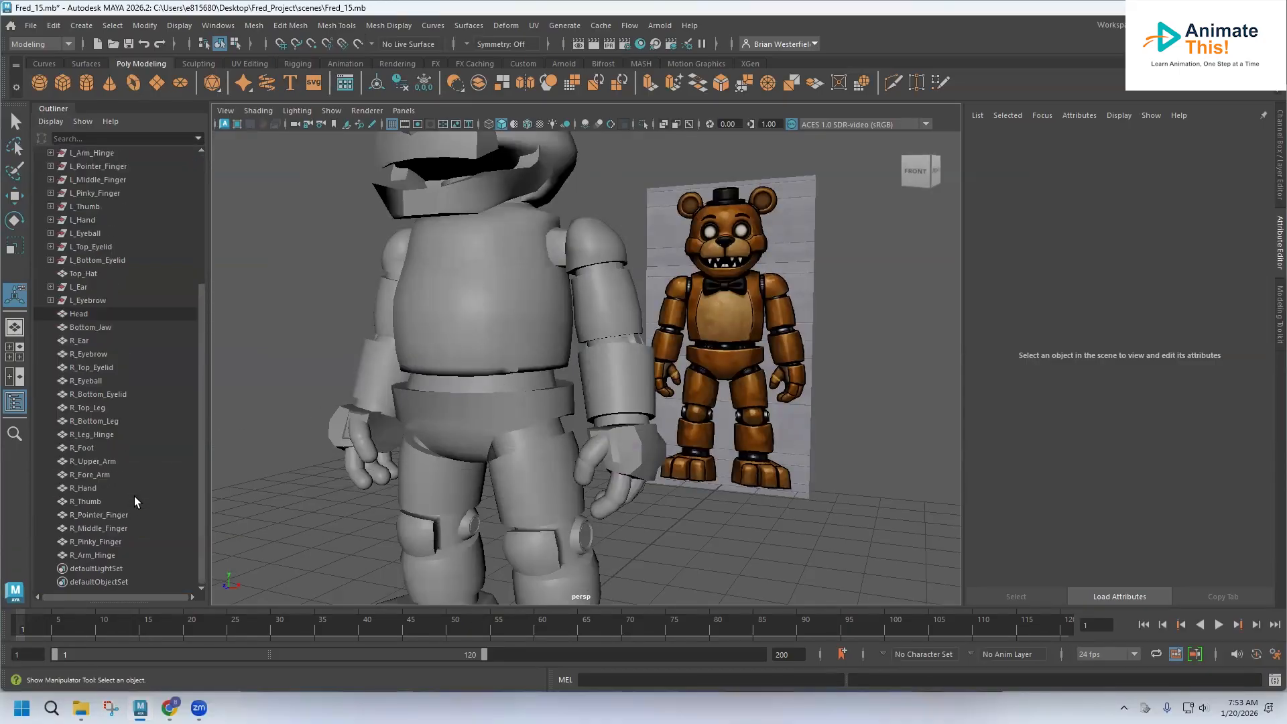
left_click(87, 553)
scroll(101, 509, "up", 5)
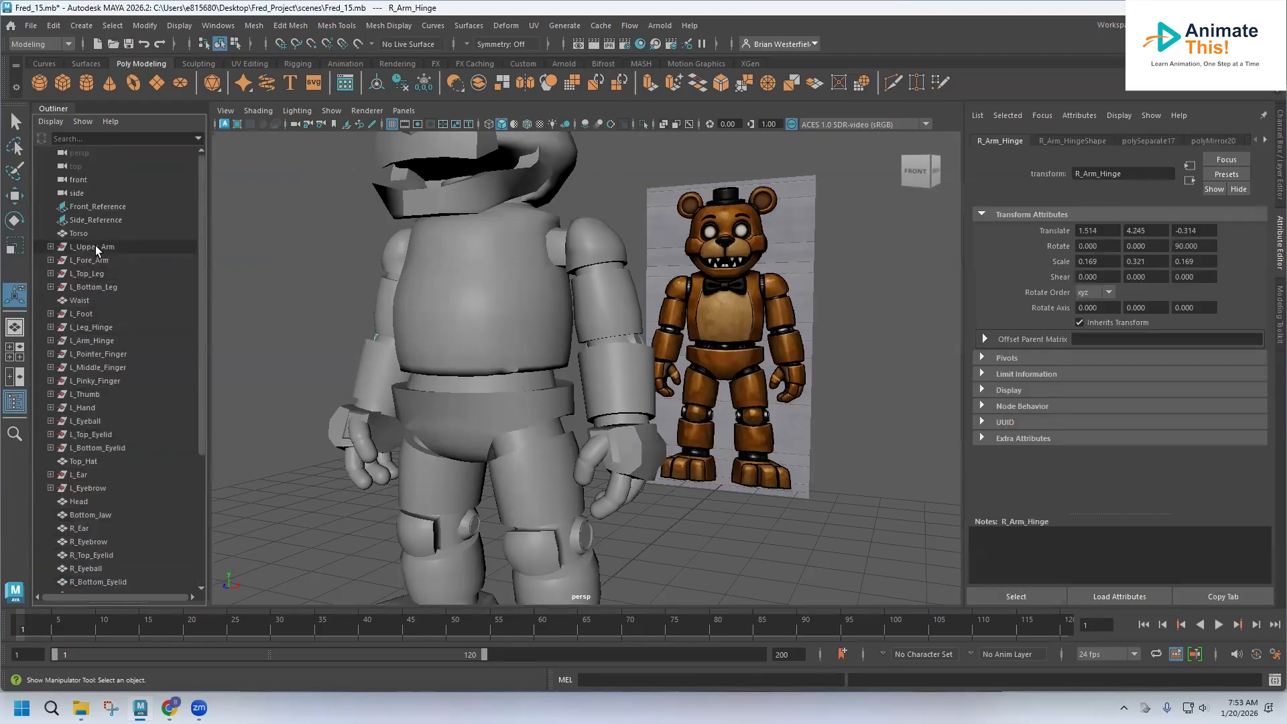
left_click(93, 233, "shift")
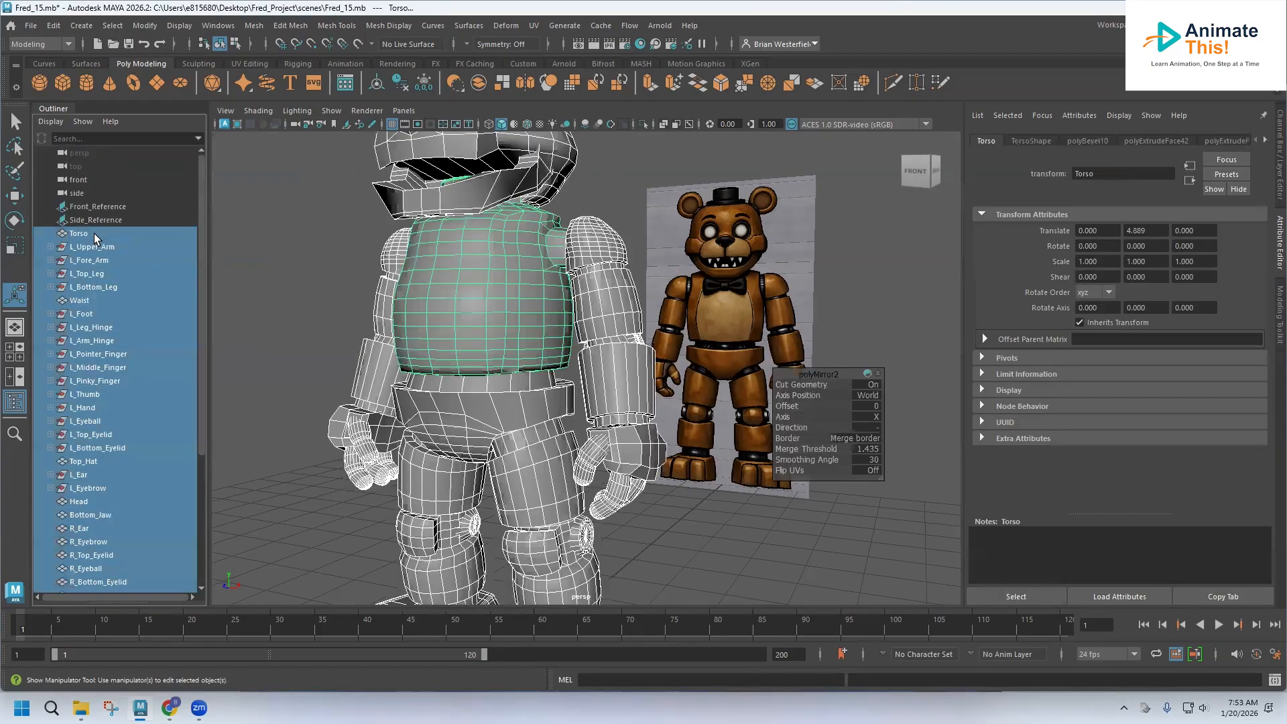
left_click(400, 83)
left_click(270, 255)
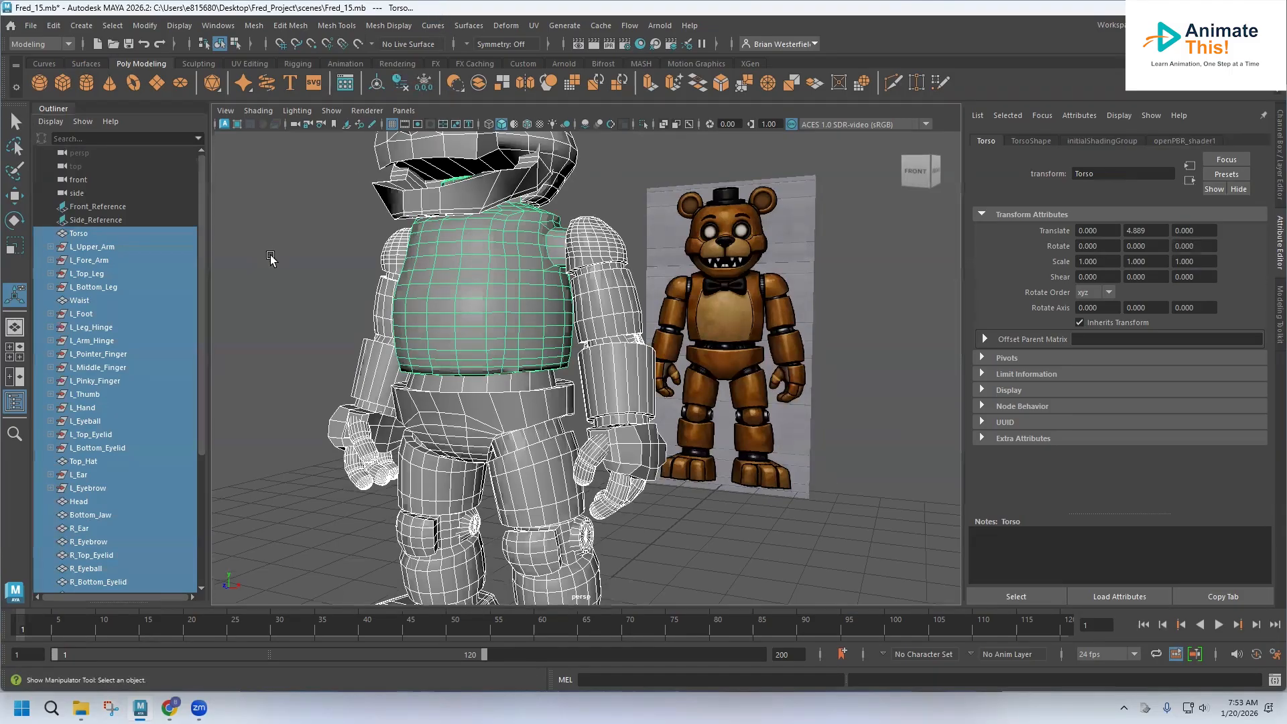
Inspect the L_Upper_Arm and L_Fore_Arm groups and the meshes nested inside them.
left_click(50, 246)
left_click(91, 261)
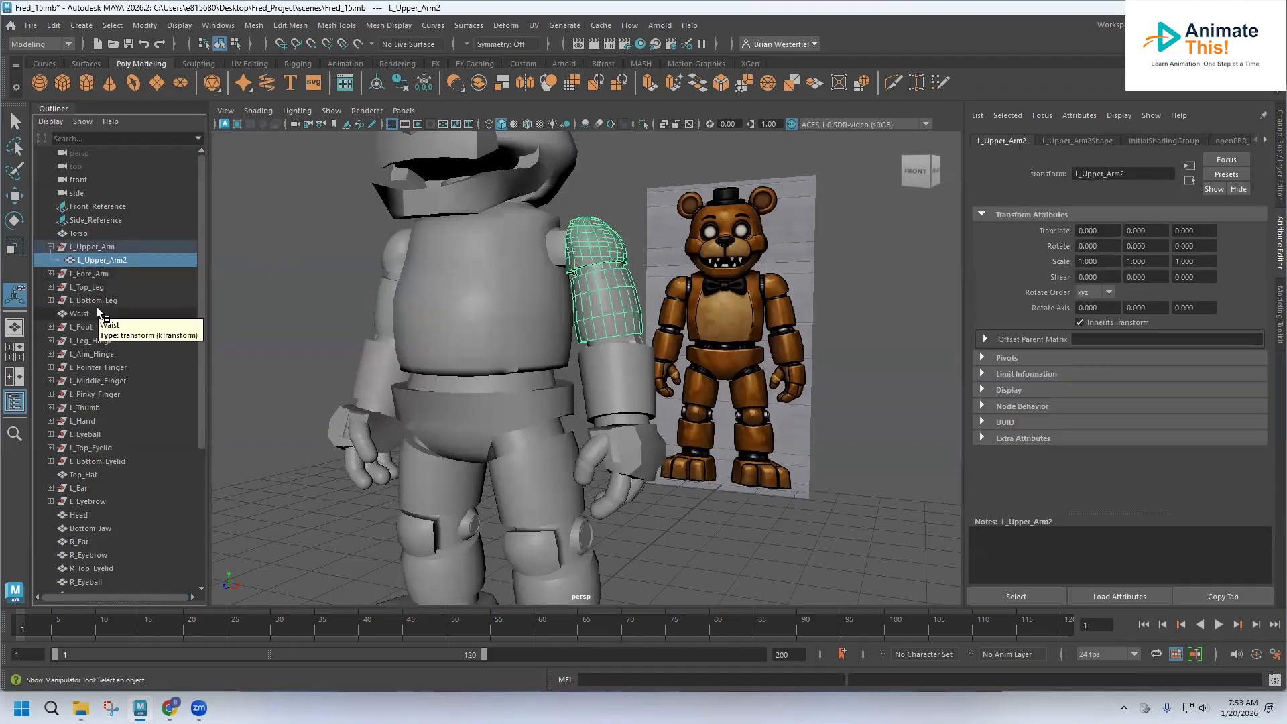
scroll(97, 307, "down", 3)
scroll(97, 307, "up", 3)
left_click(97, 273)
left_click(99, 263)
left_click(51, 273)
left_click(96, 287)
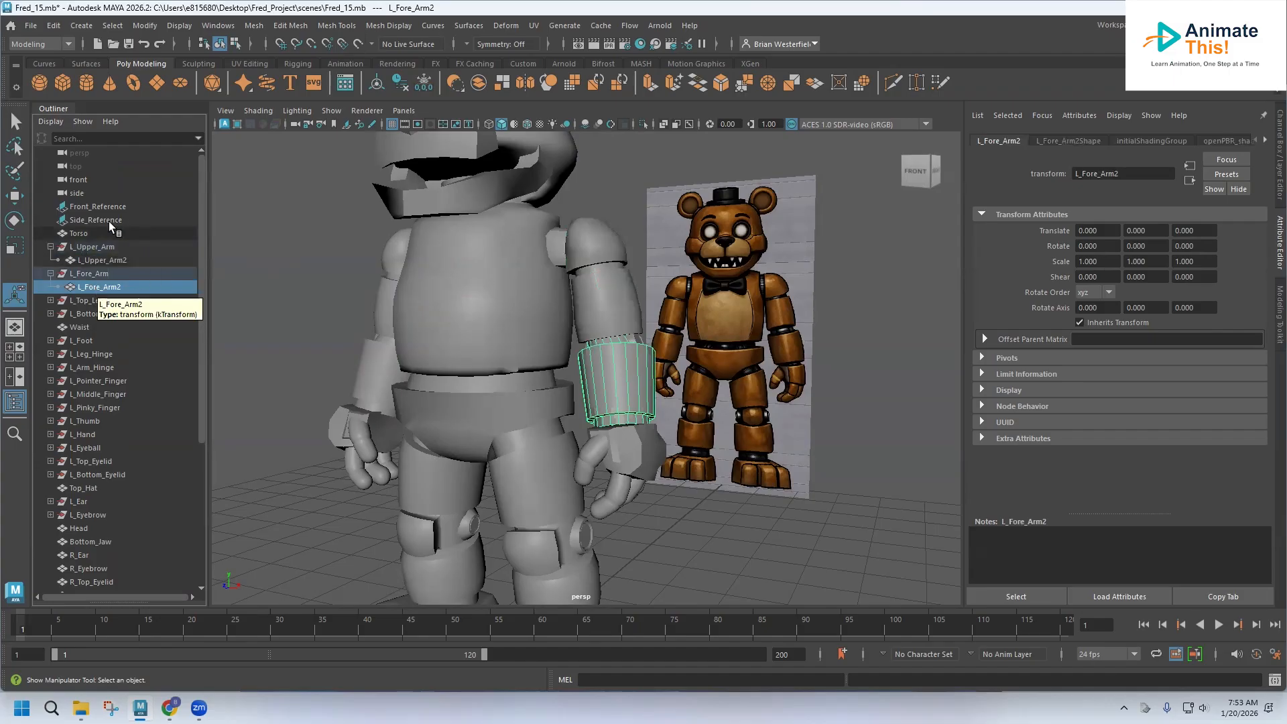
Move L_Upper_Arm2 out of its group to just above Torso and delete the emptied L_Upper_Arm group.
left_click(89, 261)
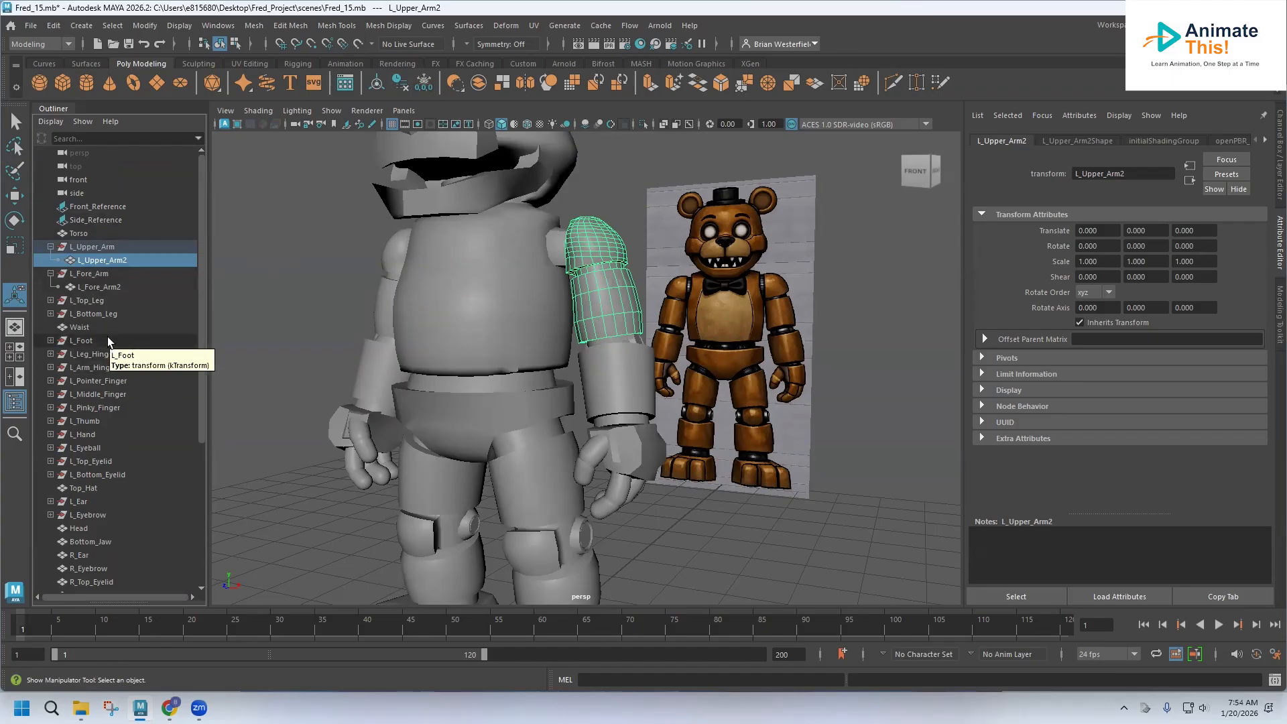
scroll(107, 337, "down", 5)
scroll(107, 337, "up", 5)
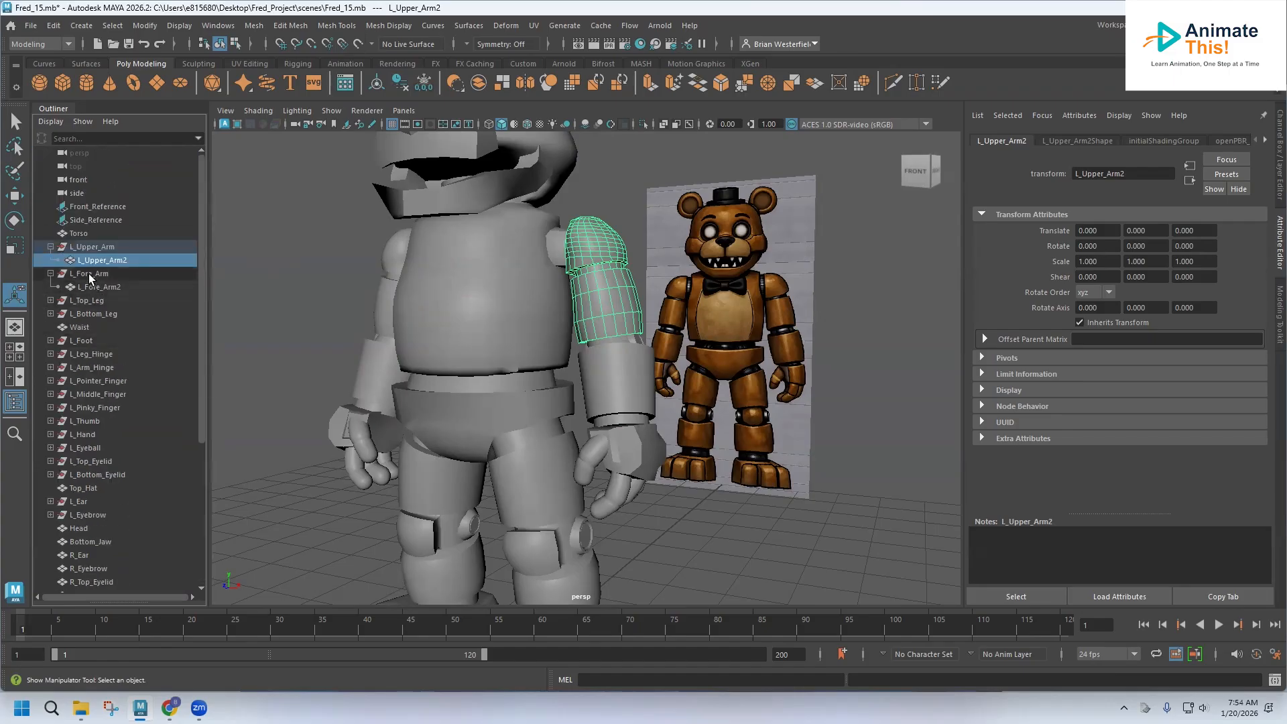
left_click_drag(59, 254, 91, 240)
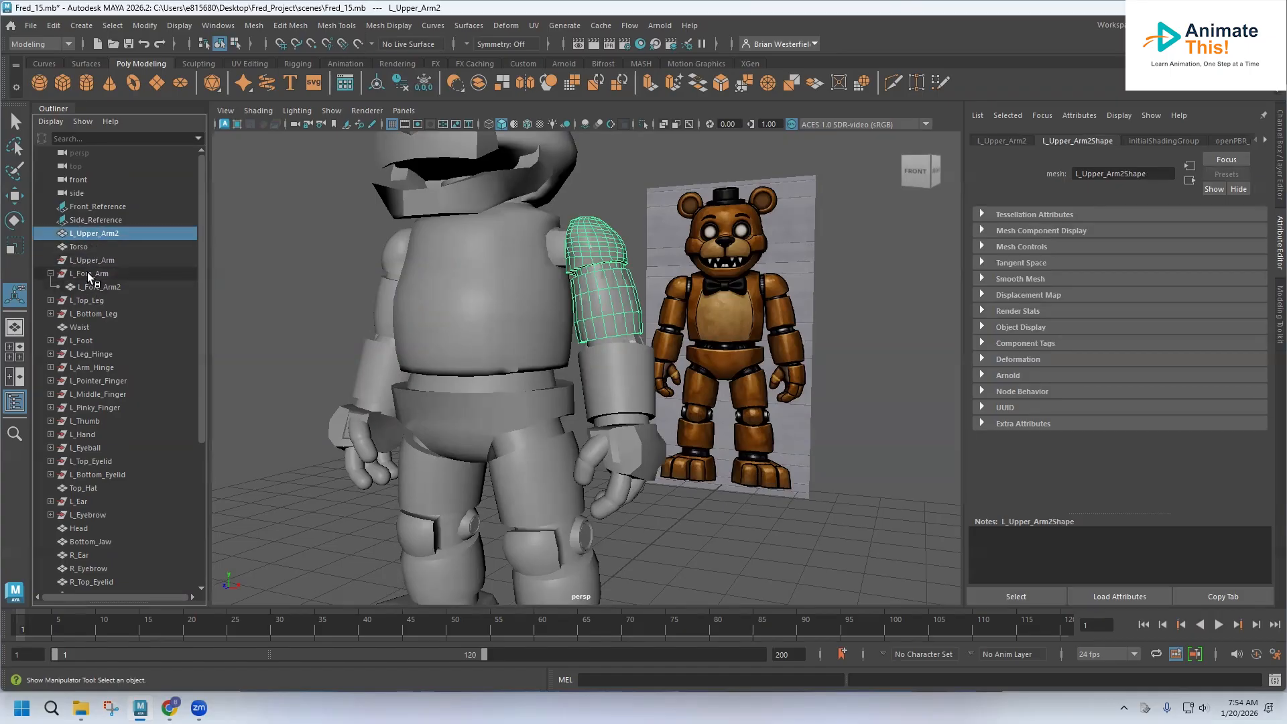
left_click(94, 263)
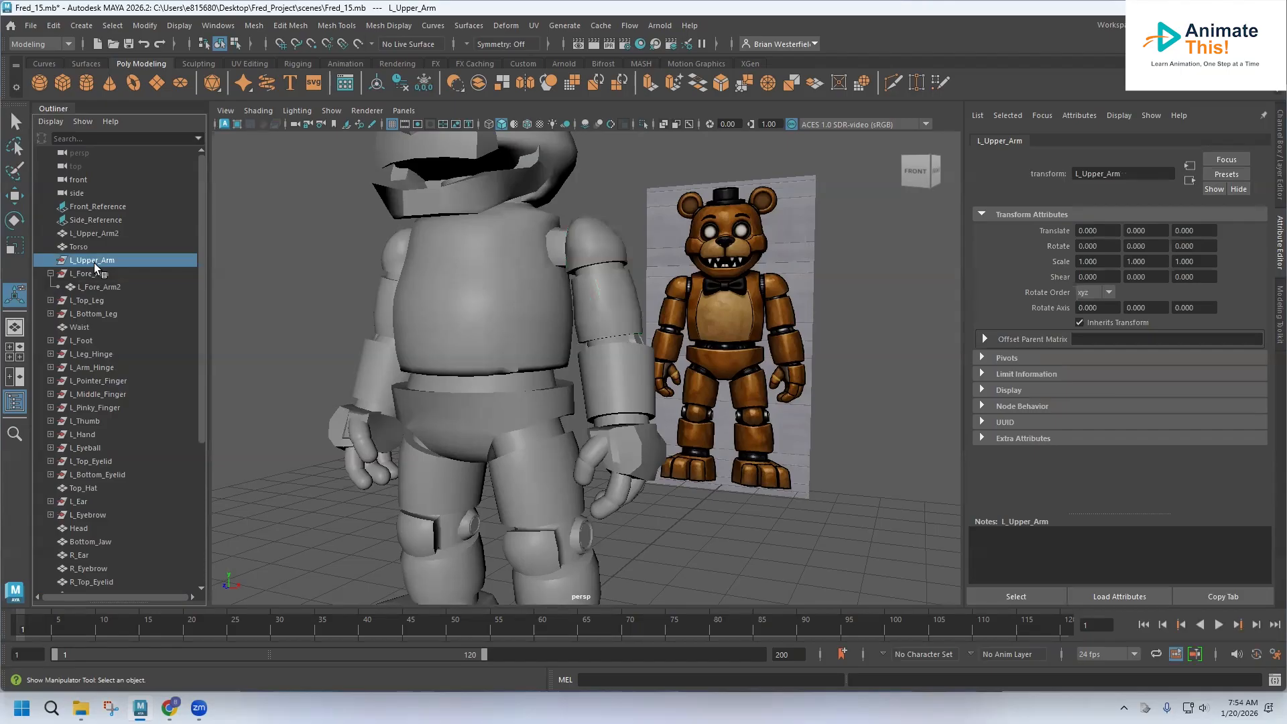
key("Delete")
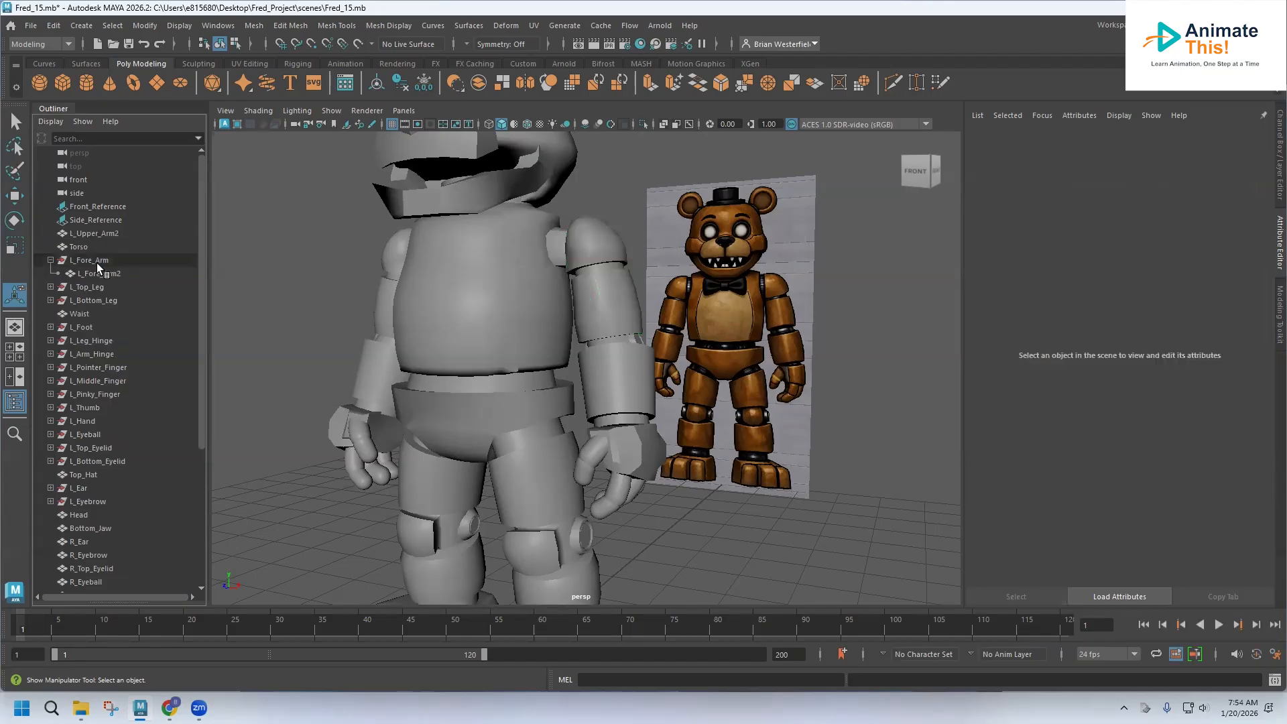
Move L_Fore_Arm2 and L_Top_Leg2 out of their groups and delete the emptied L_Fore_Arm and L_Top_Leg groups.
left_click_drag(86, 275, 87, 240)
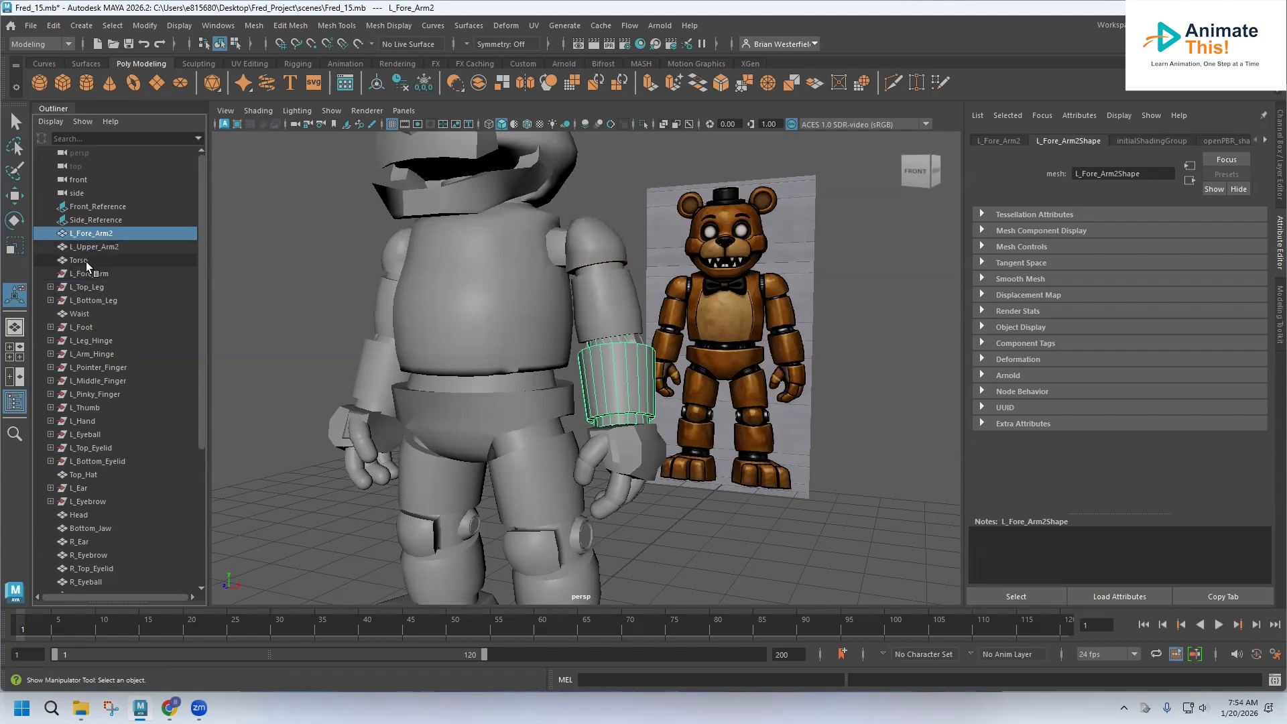
left_click(86, 272)
key("Delete")
left_click(50, 273)
left_click_drag(86, 288, 93, 252)
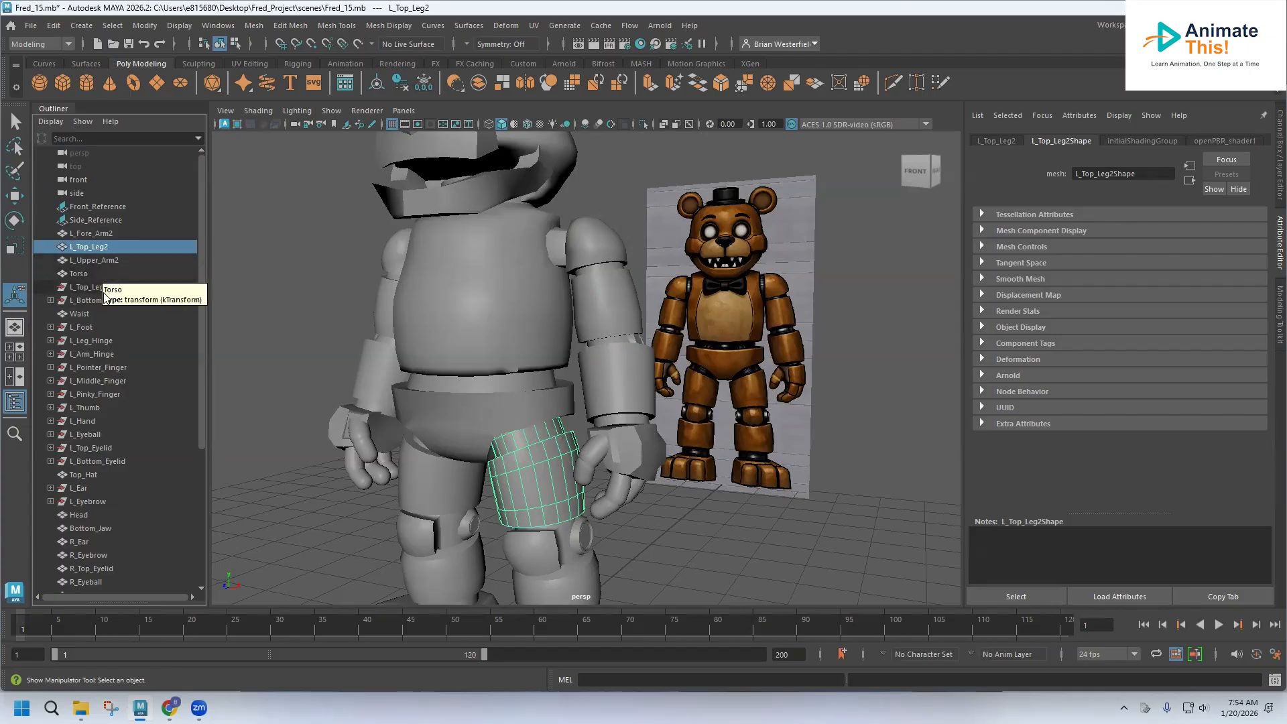
left_click(84, 289)
key("Delete")
Move L_Bottom_Leg2 out of its group to the top level and delete the emptied L_Bottom_Leg group.
left_click(51, 287)
left_click(84, 299)
left_click_drag(88, 297, 92, 267)
left_click(80, 299)
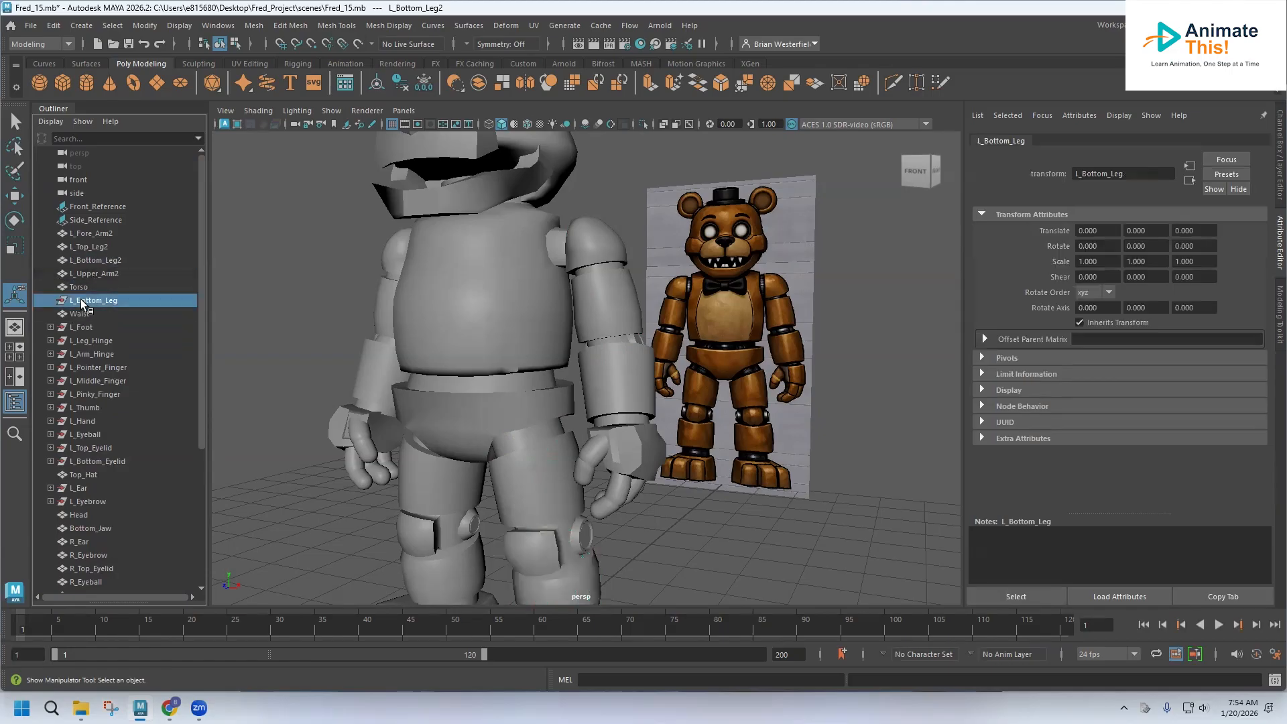
key("Delete")
Move L_Foot2 out of its group, undo the mesh's accidental deletion, and delete the emptied L_Foot group.
left_click(81, 313)
left_click(50, 313)
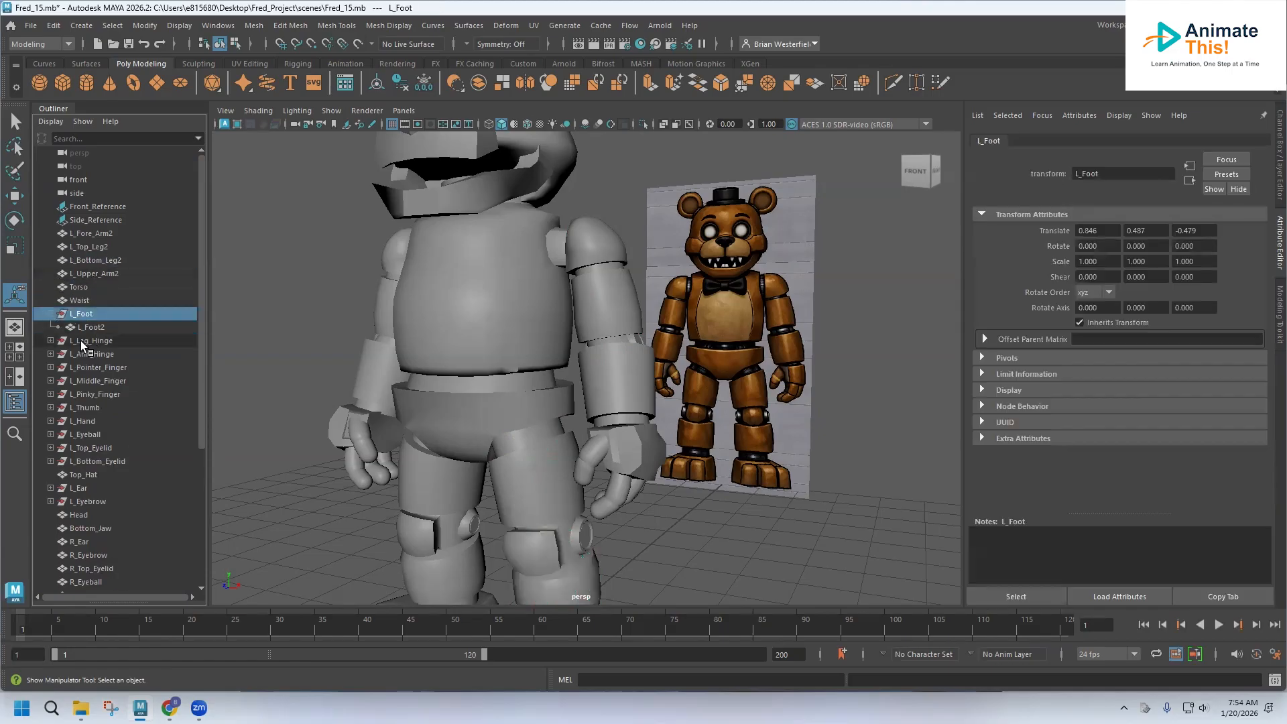
left_click(90, 327)
left_click_drag(90, 329, 89, 278)
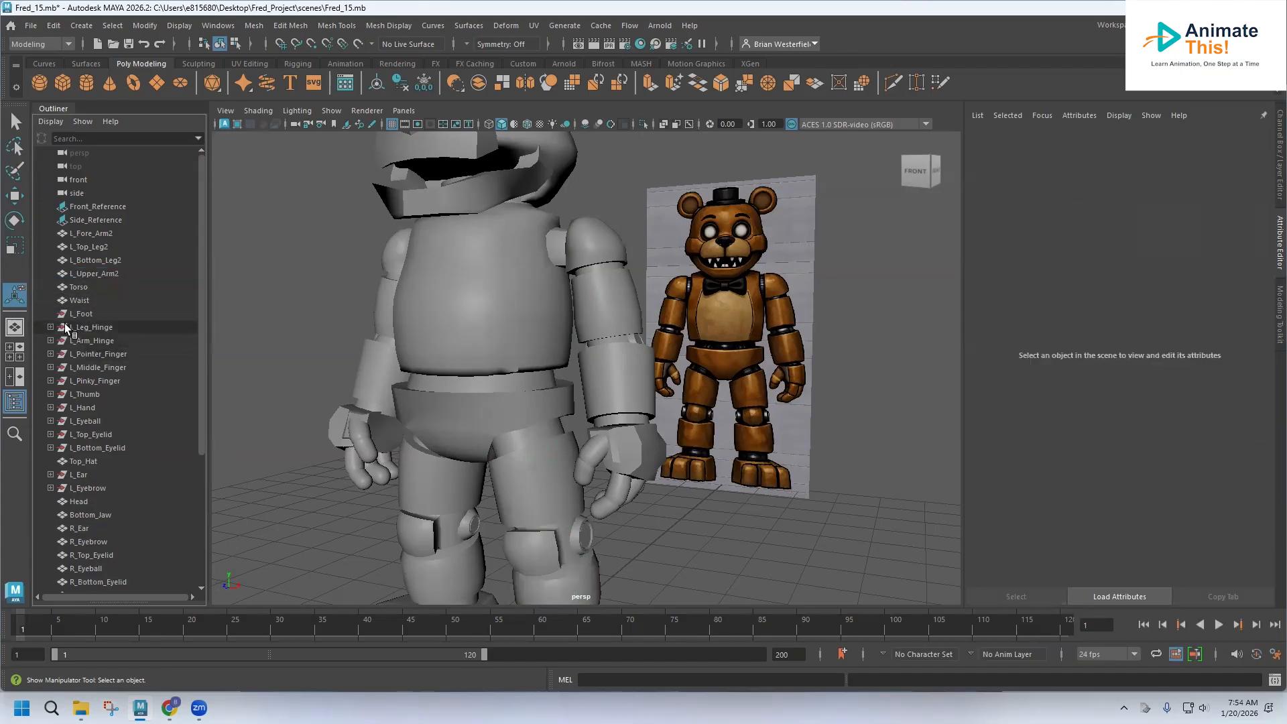
key("ctrl+z")
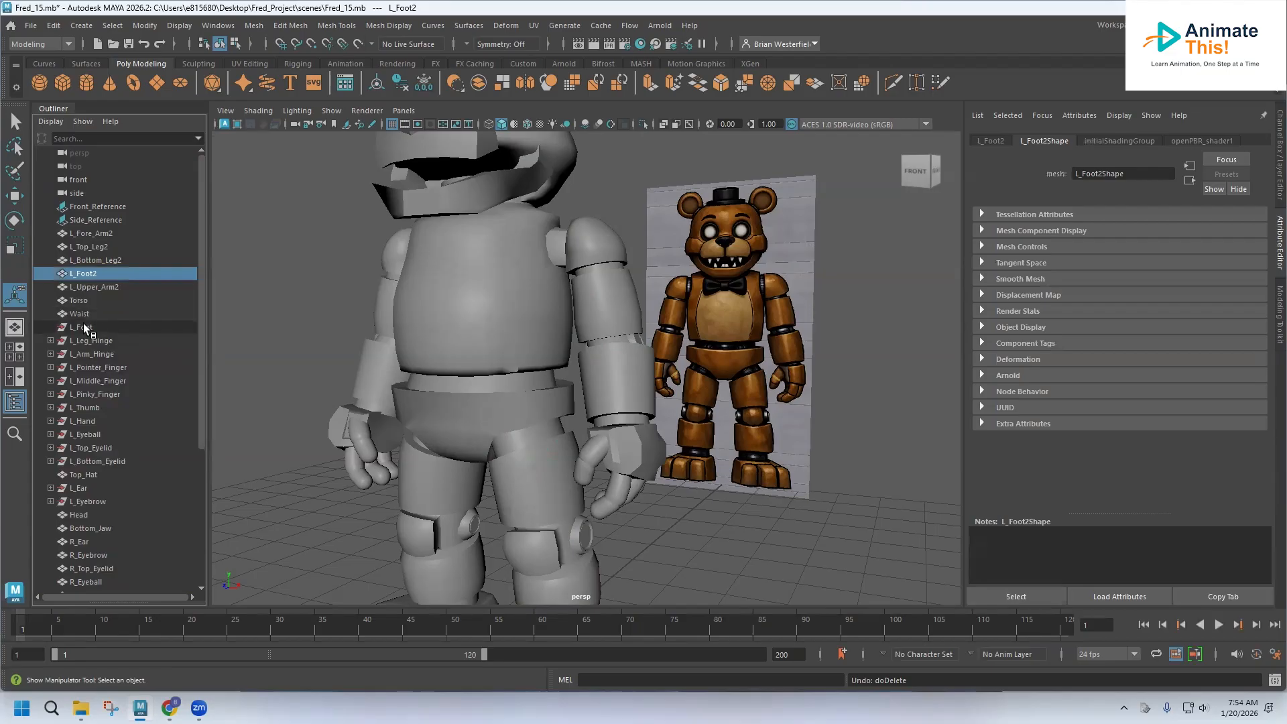
left_click(83, 325)
key("Delete")
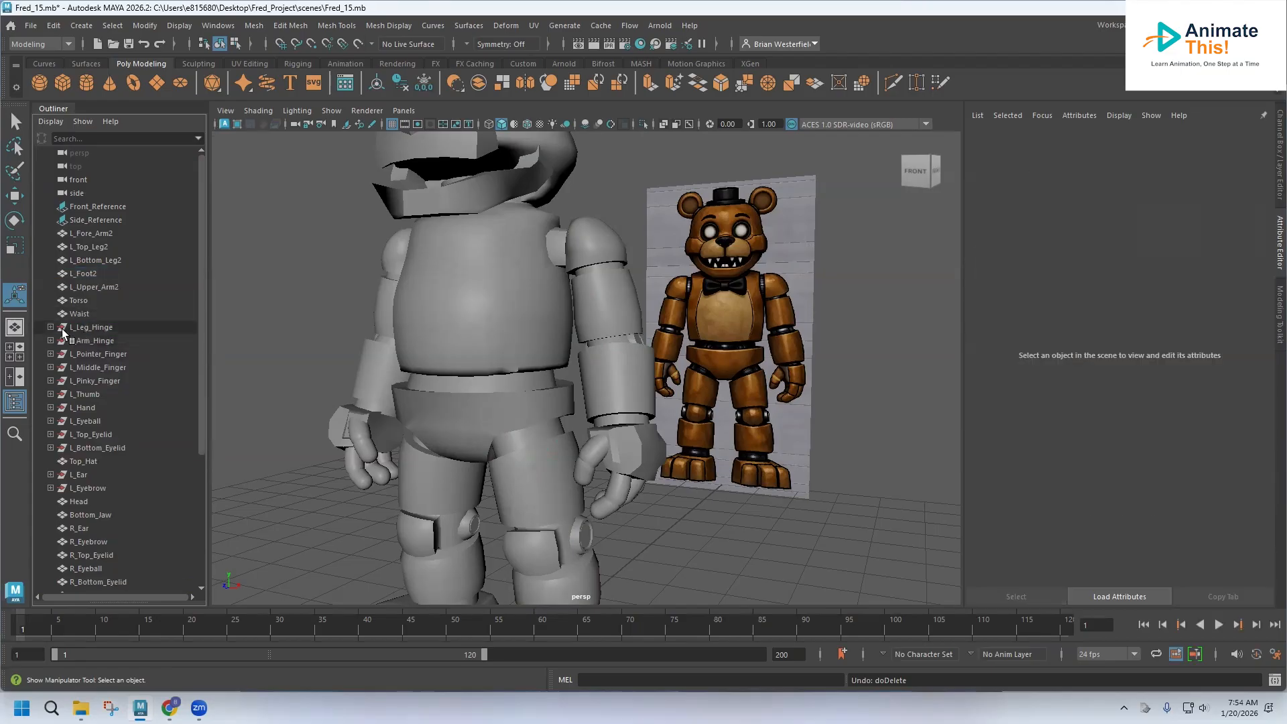
Move L_Leg_Hinge2 out of its group to just above Waist and delete the emptied L_Leg_Hinge group.
left_click(51, 327)
left_click(89, 341)
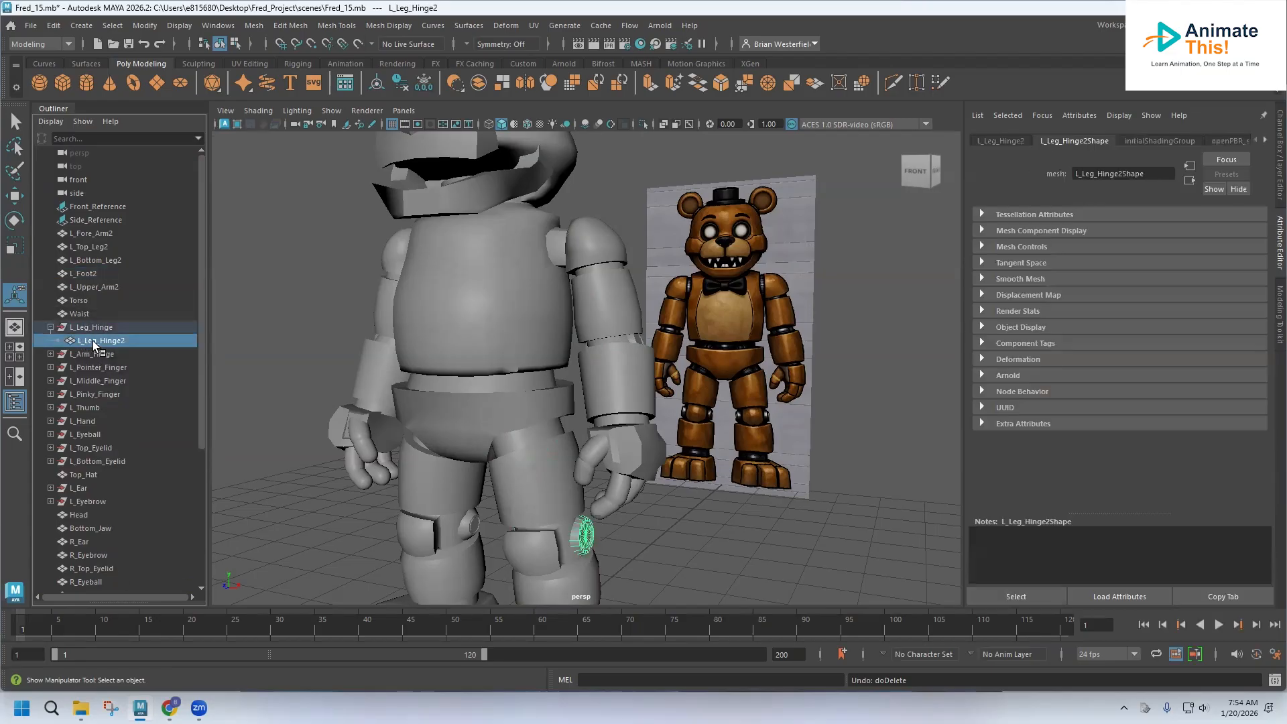
left_click_drag(94, 317, 94, 321)
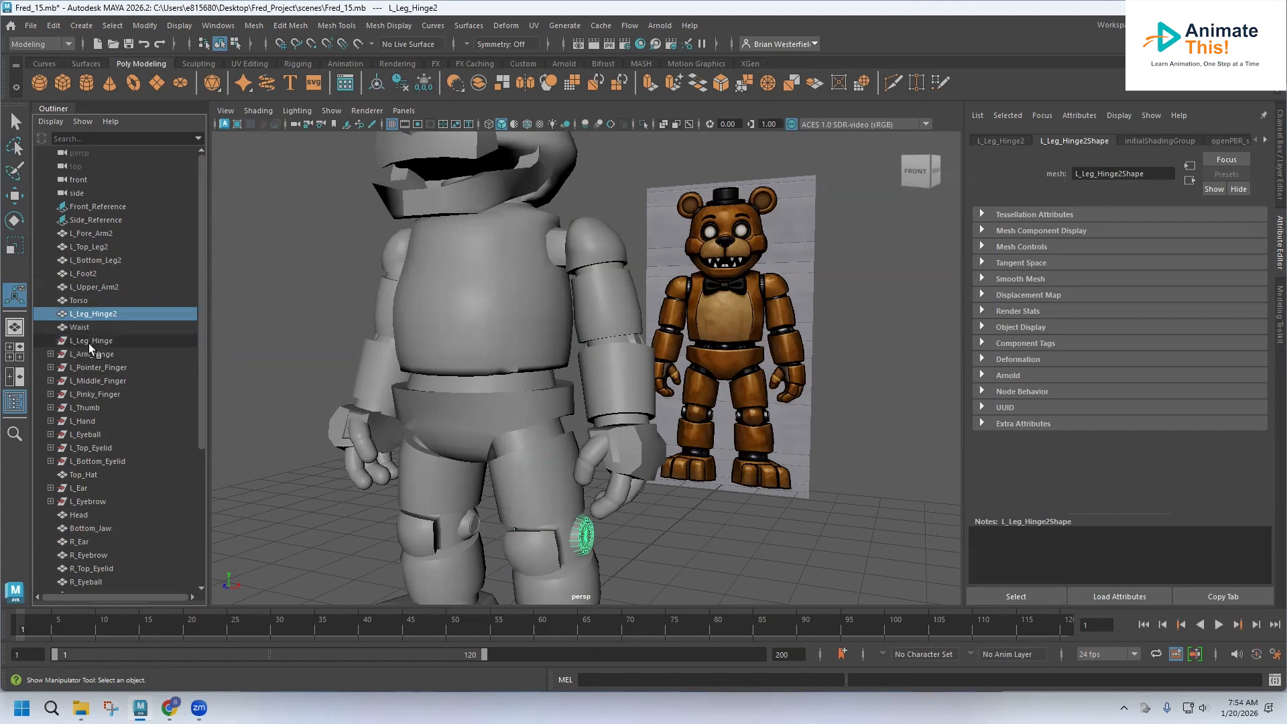
left_click(88, 342)
key("Delete")
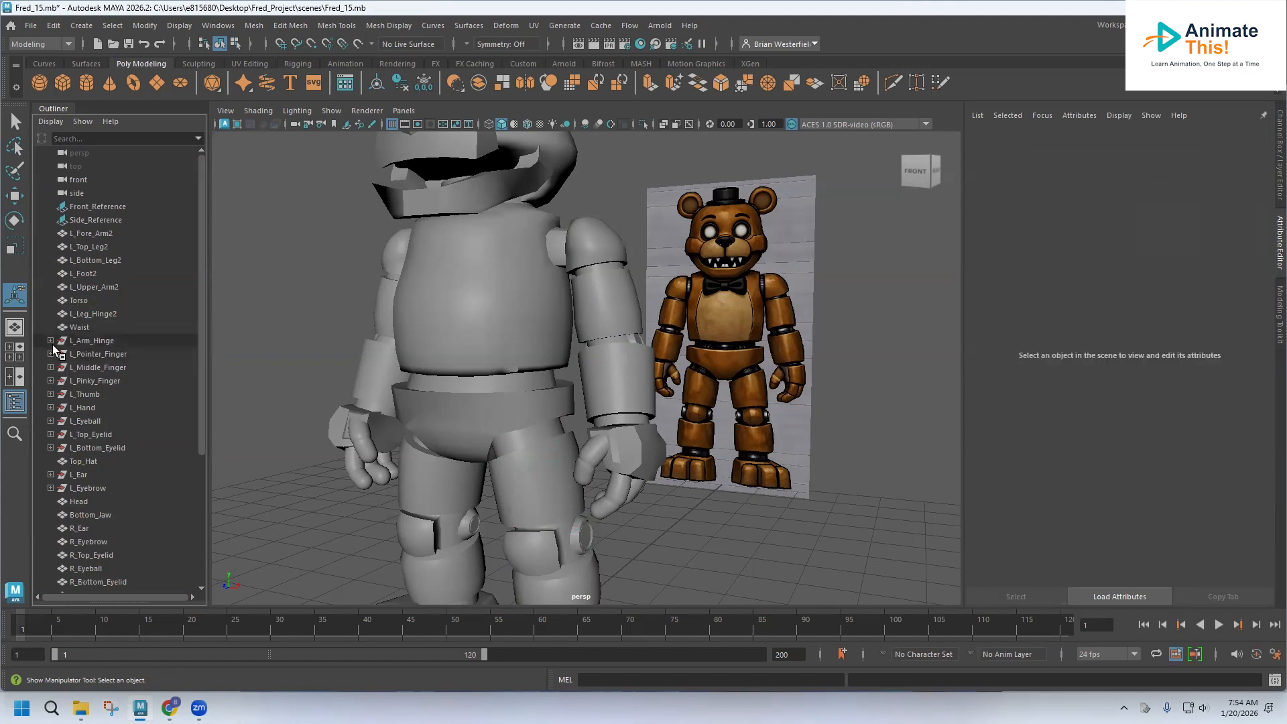
Move L_Arm_Hinge2 out of its group to just above Waist and delete the emptied L_Arm_Hinge group.
left_click(51, 340)
left_click(104, 354)
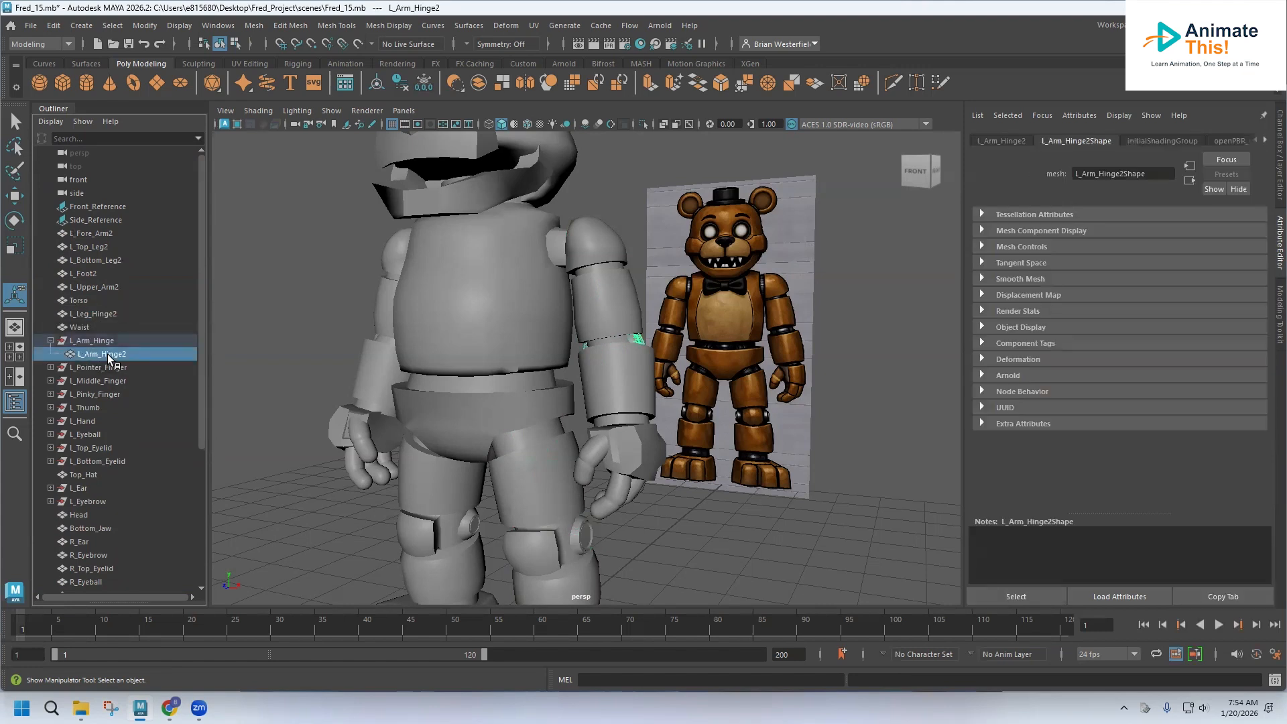
left_click_drag(106, 334, 105, 332)
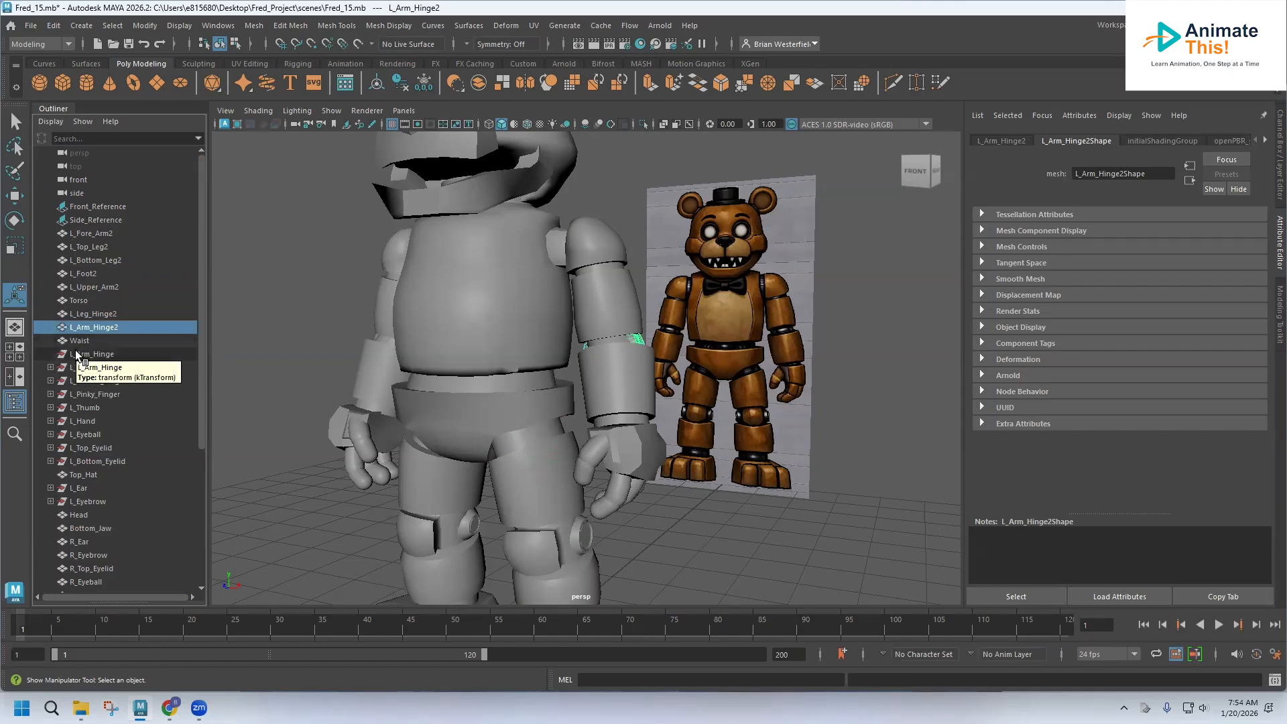
left_click(85, 355)
key("Delete")
Move L_Pointer_Finger2 out of its group to the top level and delete the emptied L_Pointer_Finger group.
left_click(50, 355)
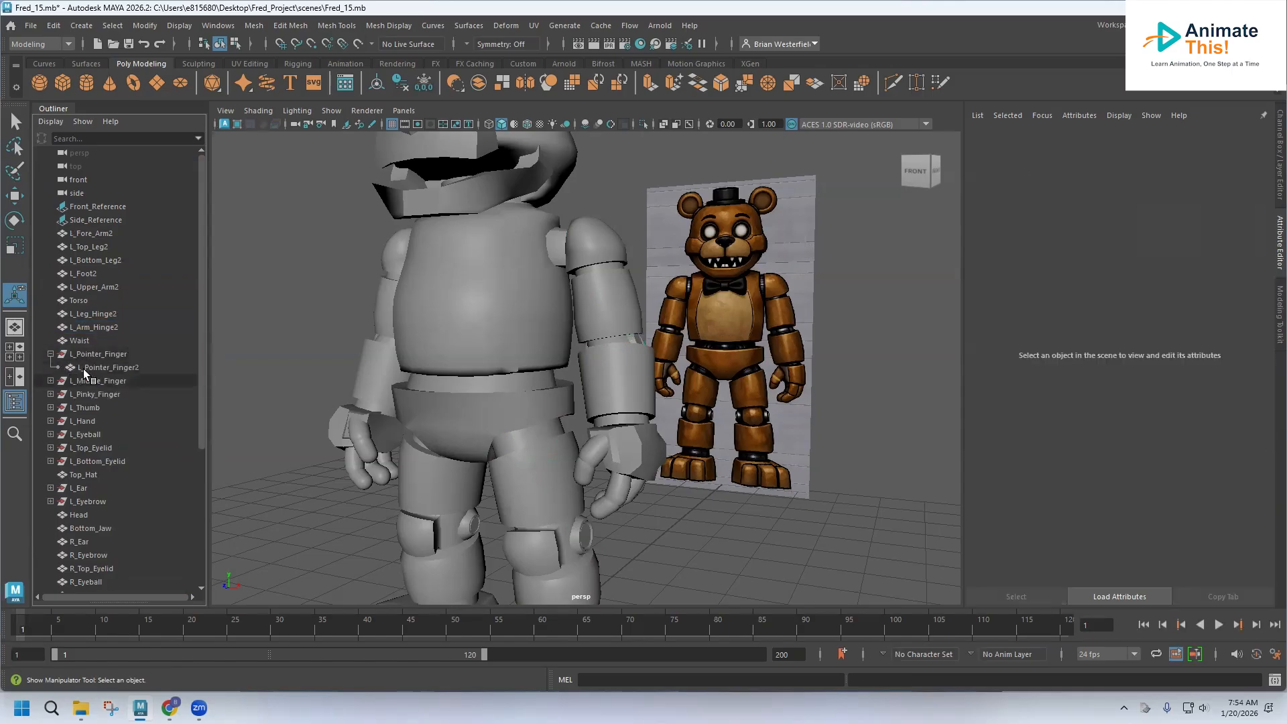
left_click(94, 368)
key("shift+p")
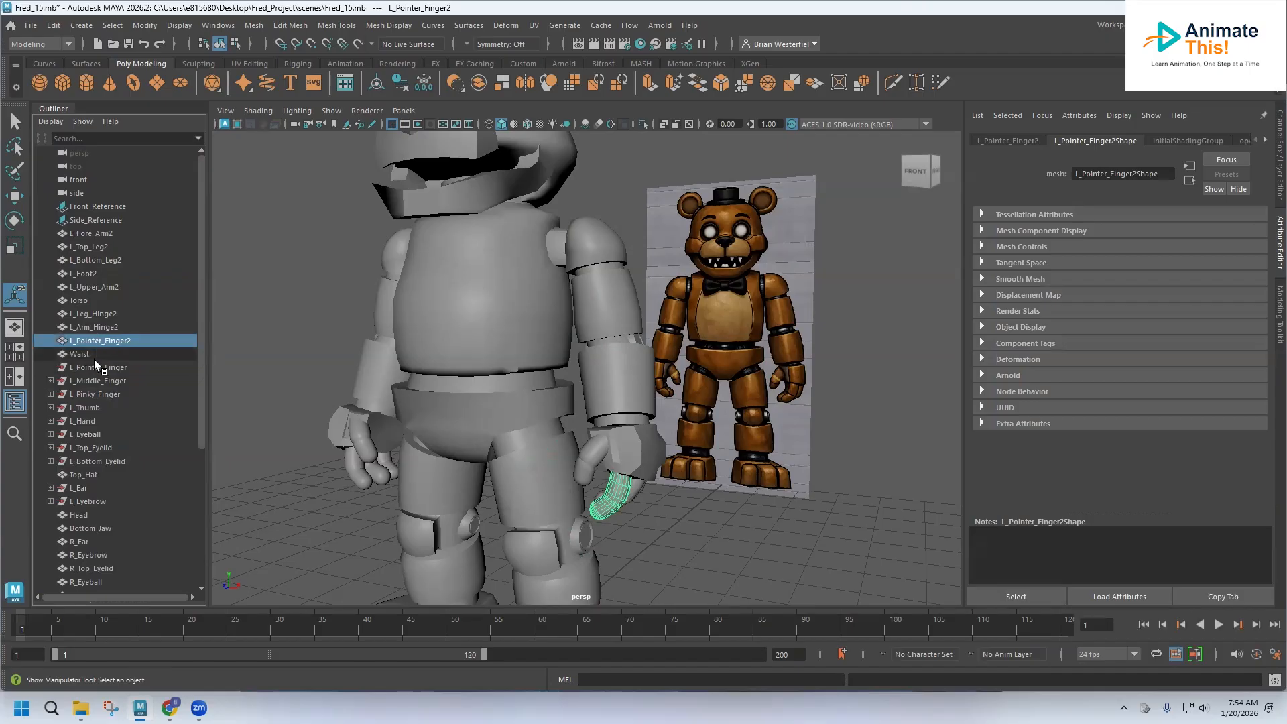
left_click(94, 367)
key("Delete")
Move L_Middle_Finger2 and L_Pinky_Finger2 out of their groups and delete the emptied L_Middle_Finger and L_Pinky_Finger groups.
left_click(50, 368)
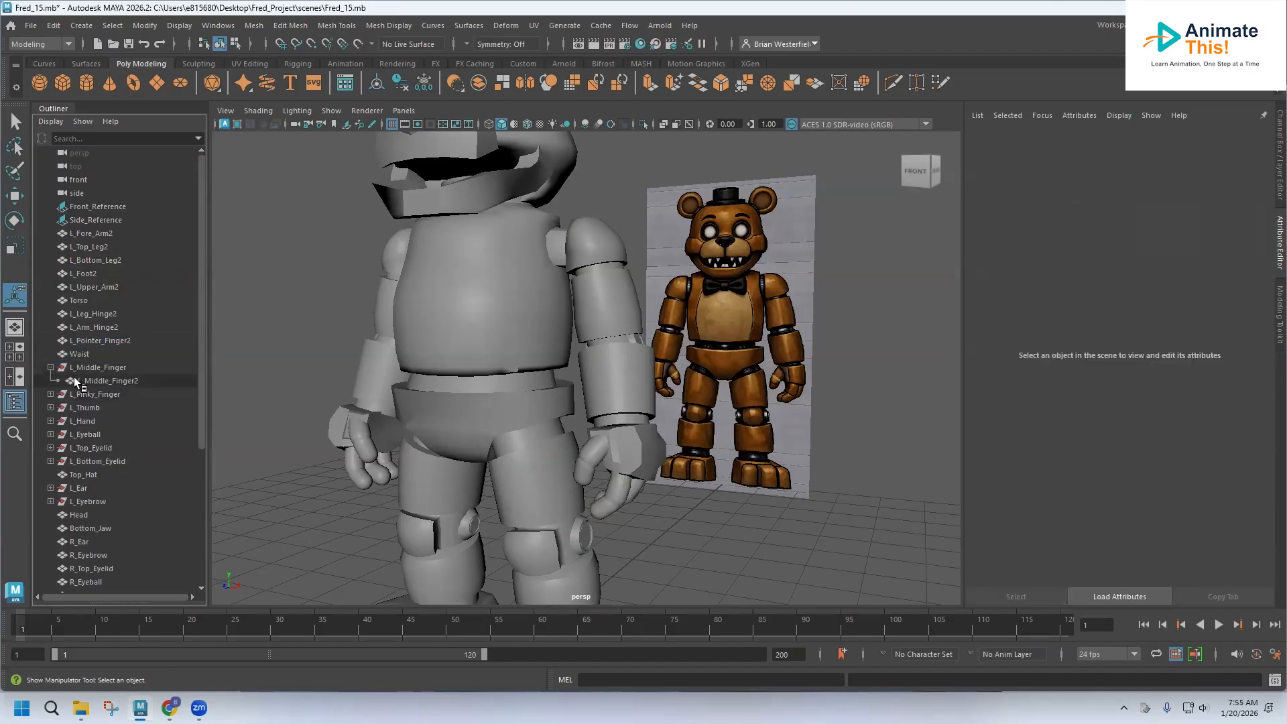
left_click_drag(80, 381, 83, 368)
left_click(86, 381)
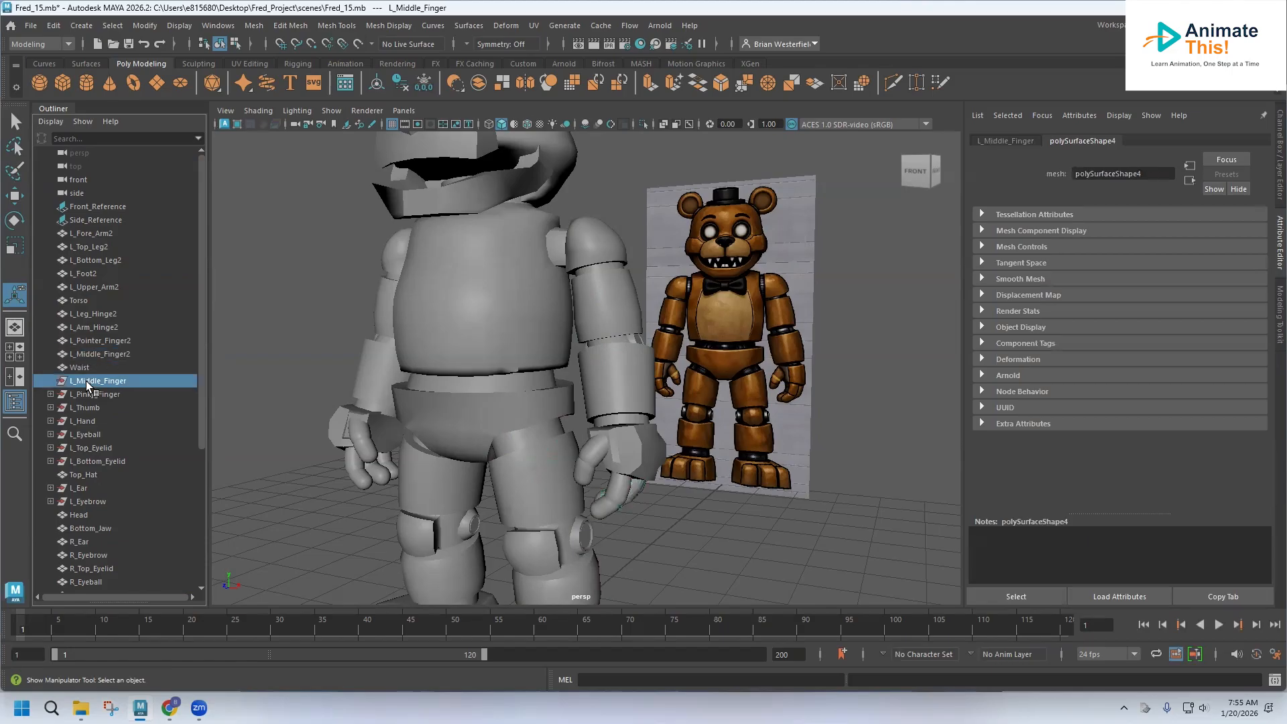
key("Delete")
left_click(51, 380)
left_click_drag(88, 395, 91, 381)
left_click(87, 394)
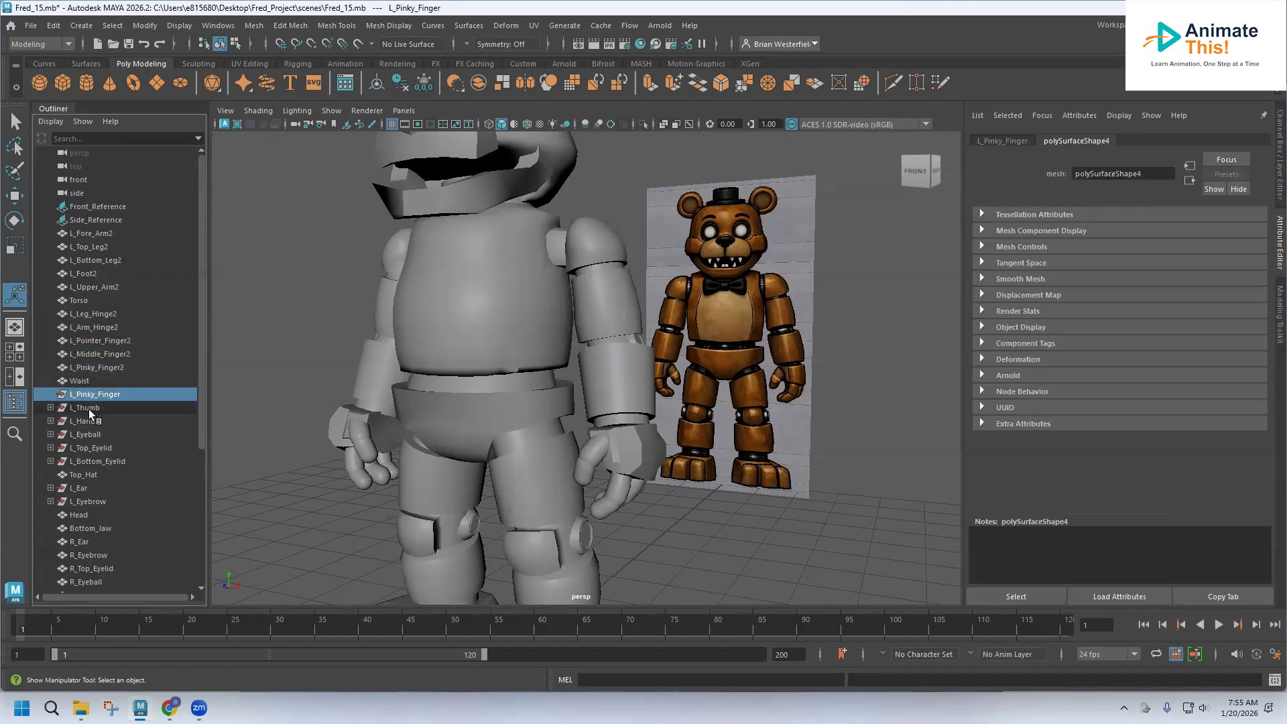
key("Delete")
Move L_Thumb2 and L_Hand2 out of their groups and delete the emptied L_Thumb and L_Hand groups.
left_click(51, 394)
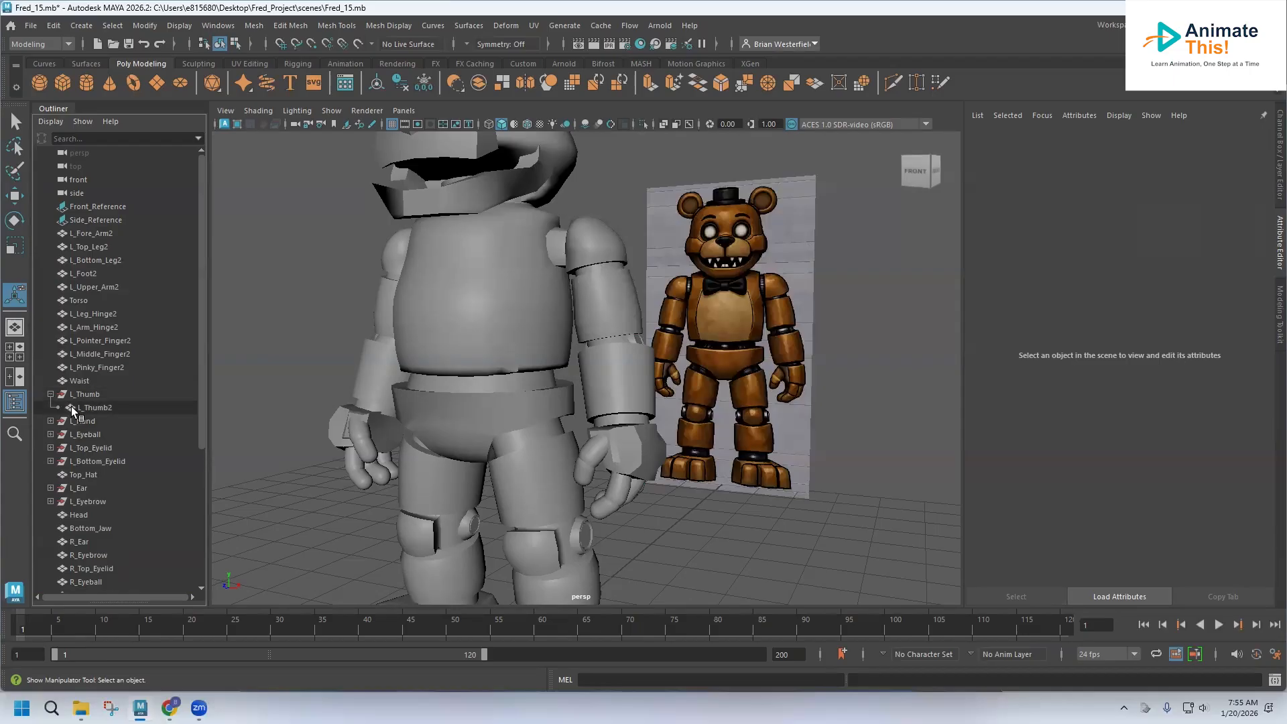
left_click_drag(86, 409, 90, 391)
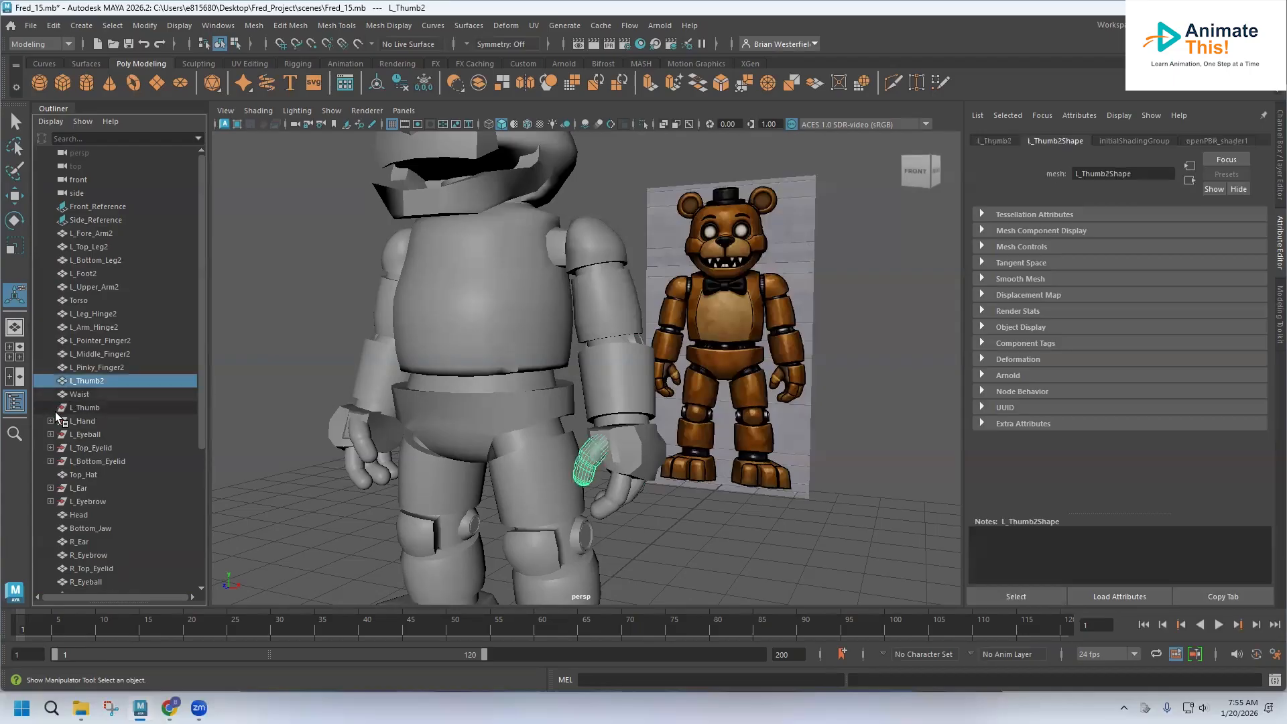
left_click(76, 407)
key("Delete")
left_click(51, 407)
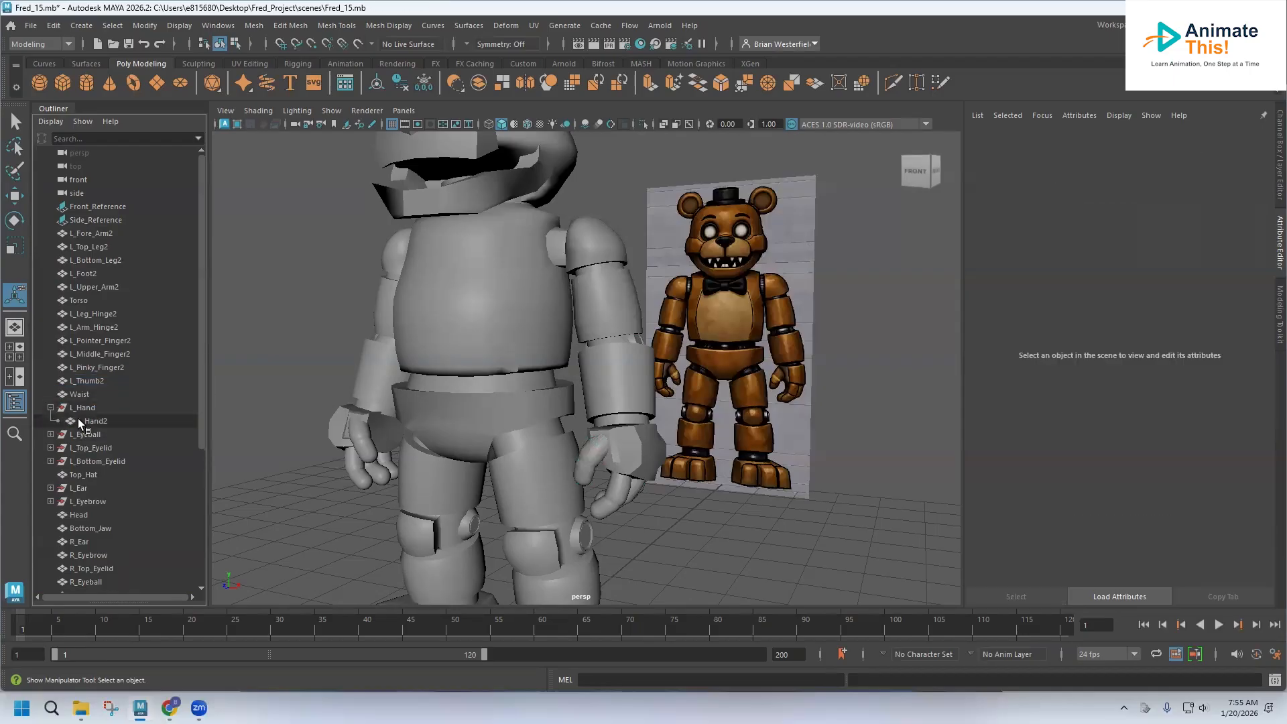
left_click(84, 421)
left_click_drag(93, 400, 91, 401)
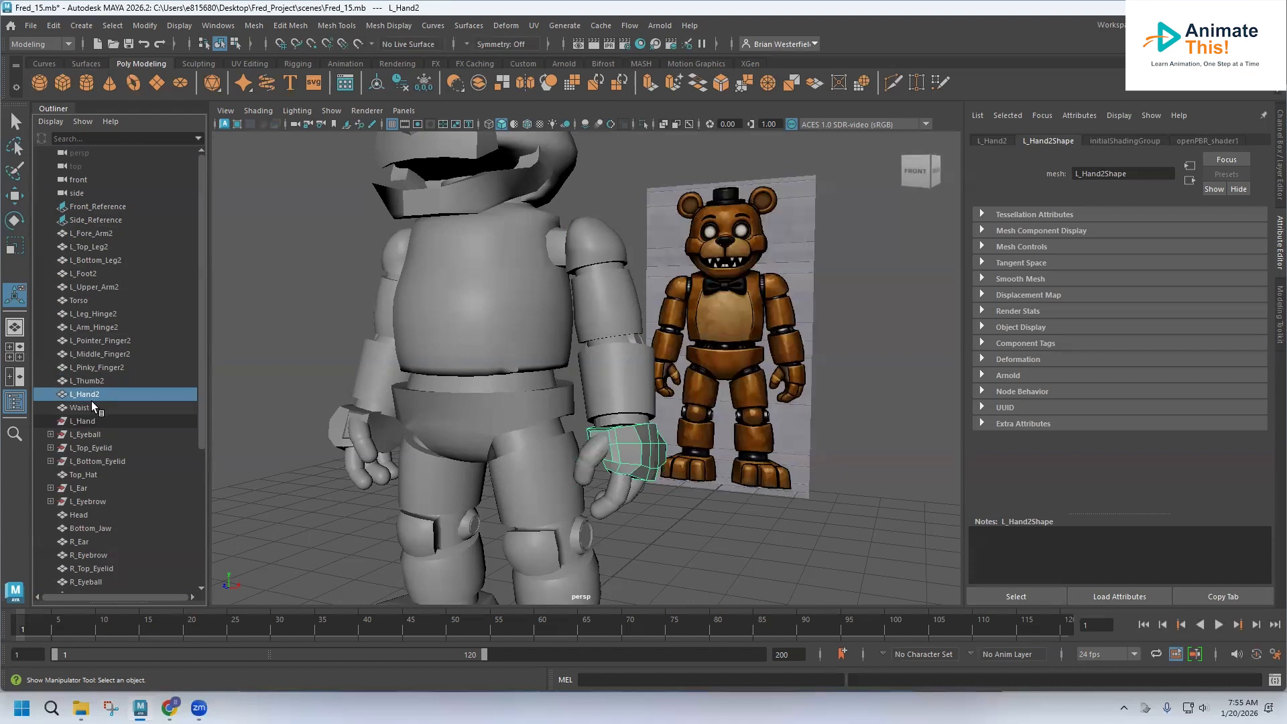
left_click(74, 423)
key("Delete")
Move L_Eyeball2 out of its group to just above Waist and delete the emptied L_Eyeball group.
left_click(50, 421)
left_click(88, 433)
left_click_drag(88, 433, 92, 419)
left_click(90, 433)
key("Delete")
Move L_Top_Eyelid2 out of its group to just above Waist and delete the emptied L_Top_Eyelid group.
left_click(50, 435)
left_click(92, 447)
left_click_drag(93, 448, 95, 429)
left_click(88, 448)
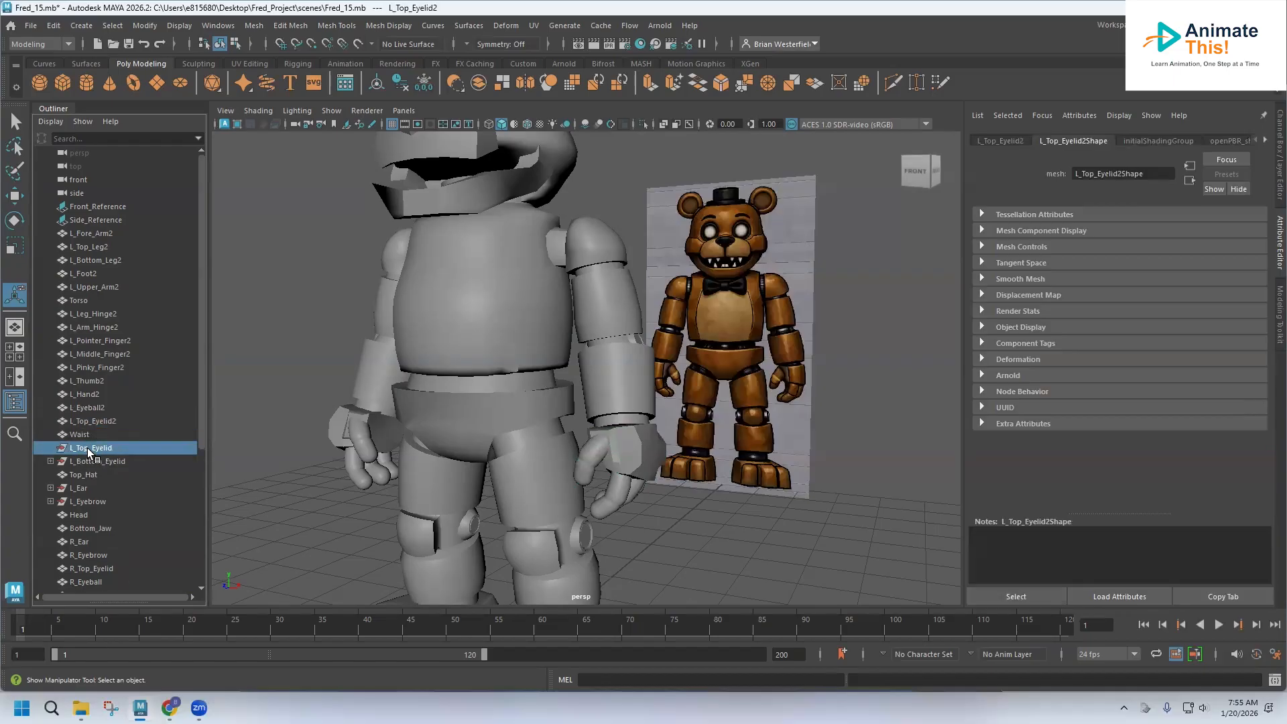
key("Delete")
Move L_Bottom_Eyelid2 out of its group to just above Waist and delete the emptied L_Bottom_Eyelid group.
left_click(51, 447)
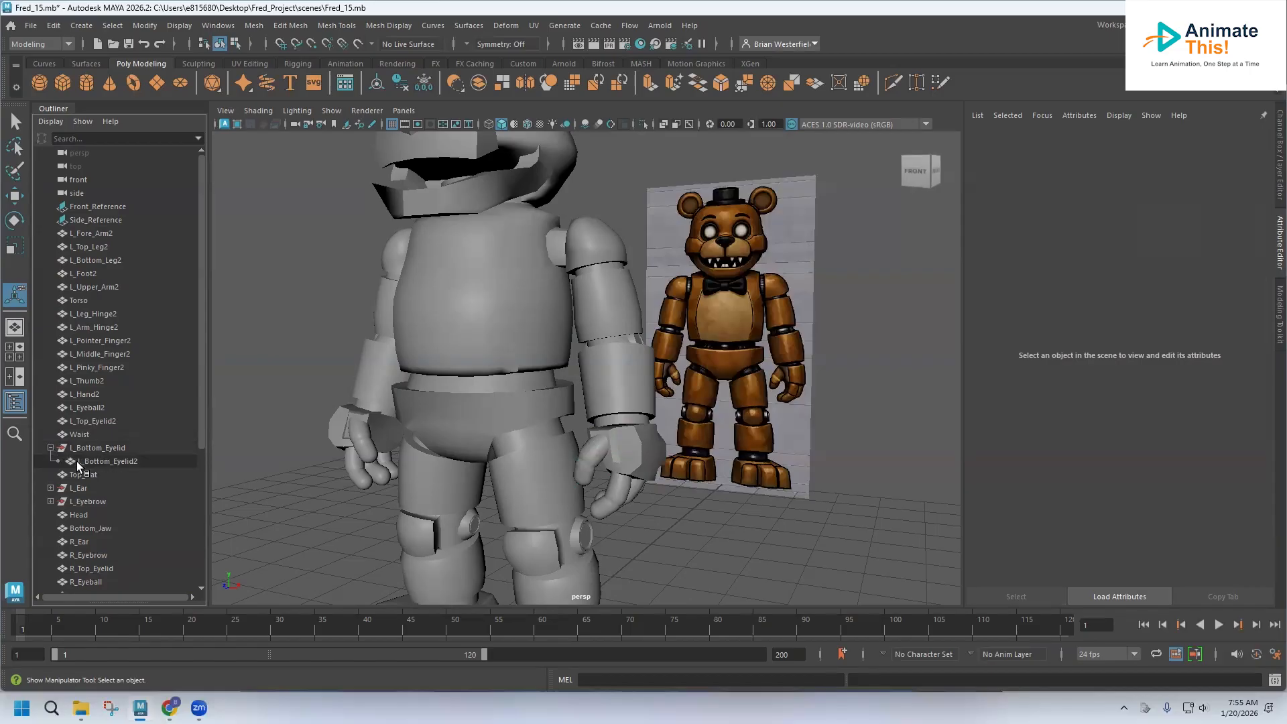
left_click_drag(90, 461, 94, 438)
left_click(94, 461)
key("Delete")
scroll(91, 461, "down", 3)
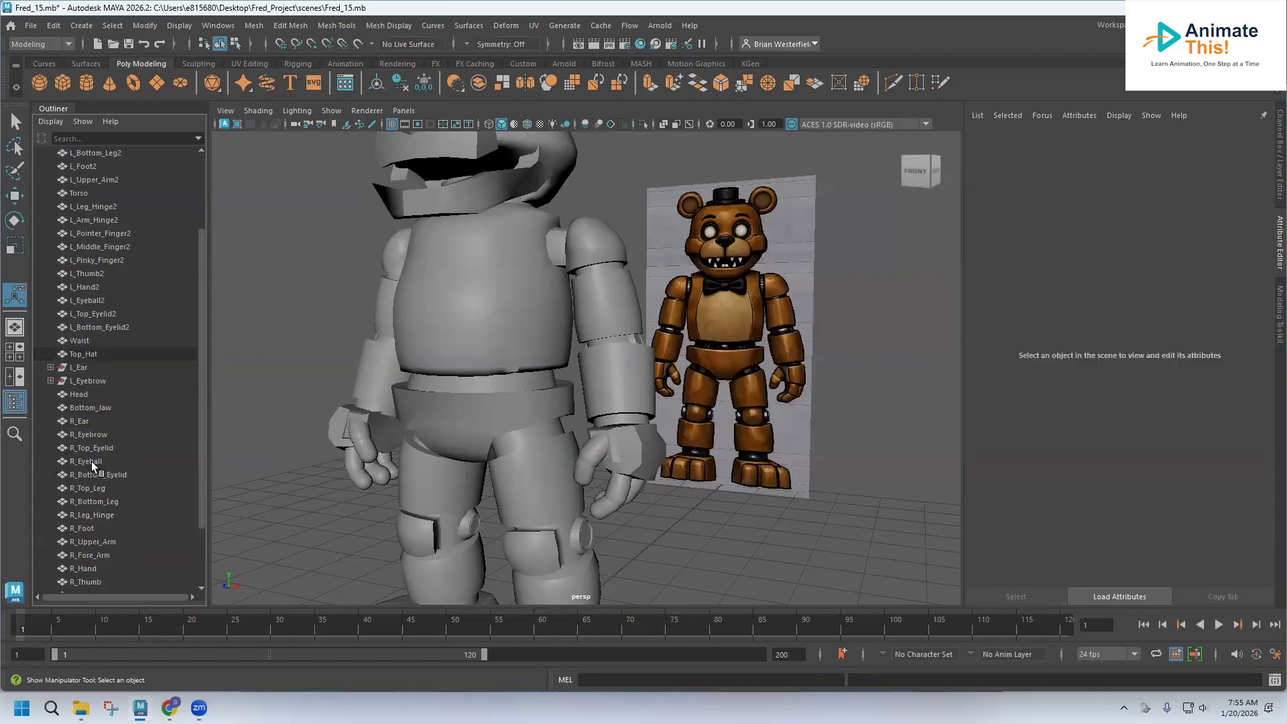
Move L_Ear2 out of its group to just below Waist and delete the emptied L_Ear group.
left_click(50, 367)
left_click_drag(88, 380, 97, 371)
left_click(82, 382)
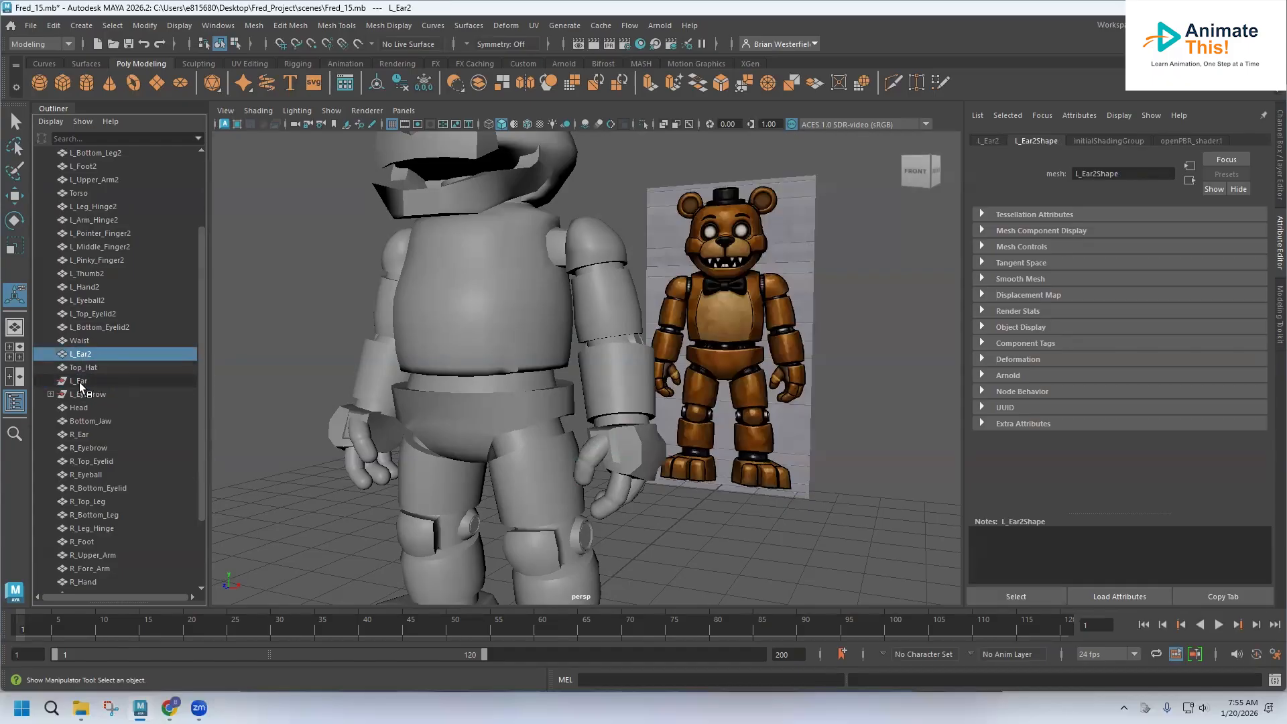
key("Delete")
Move L_Eyebrow2 out of its group to just above Top_Hat and delete the emptied L_Eyebrow group.
left_click(50, 380)
left_click(90, 394)
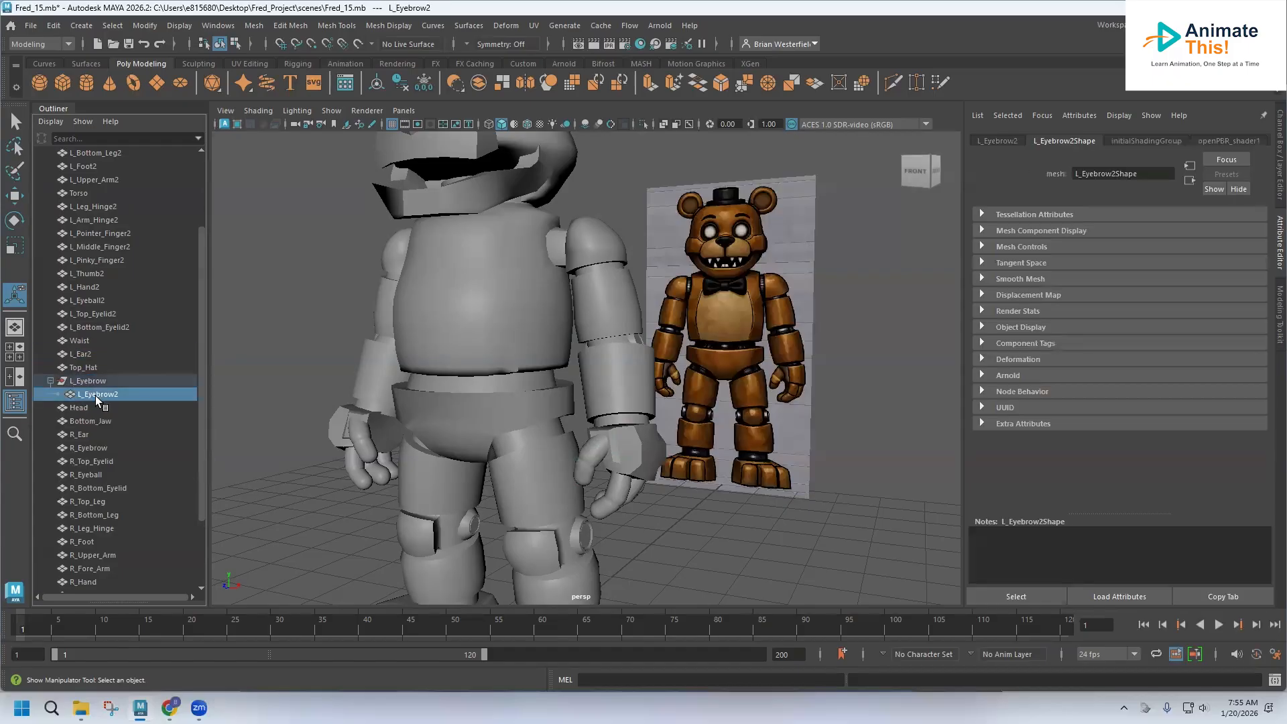
left_click_drag(99, 382, 98, 373)
left_click(94, 391)
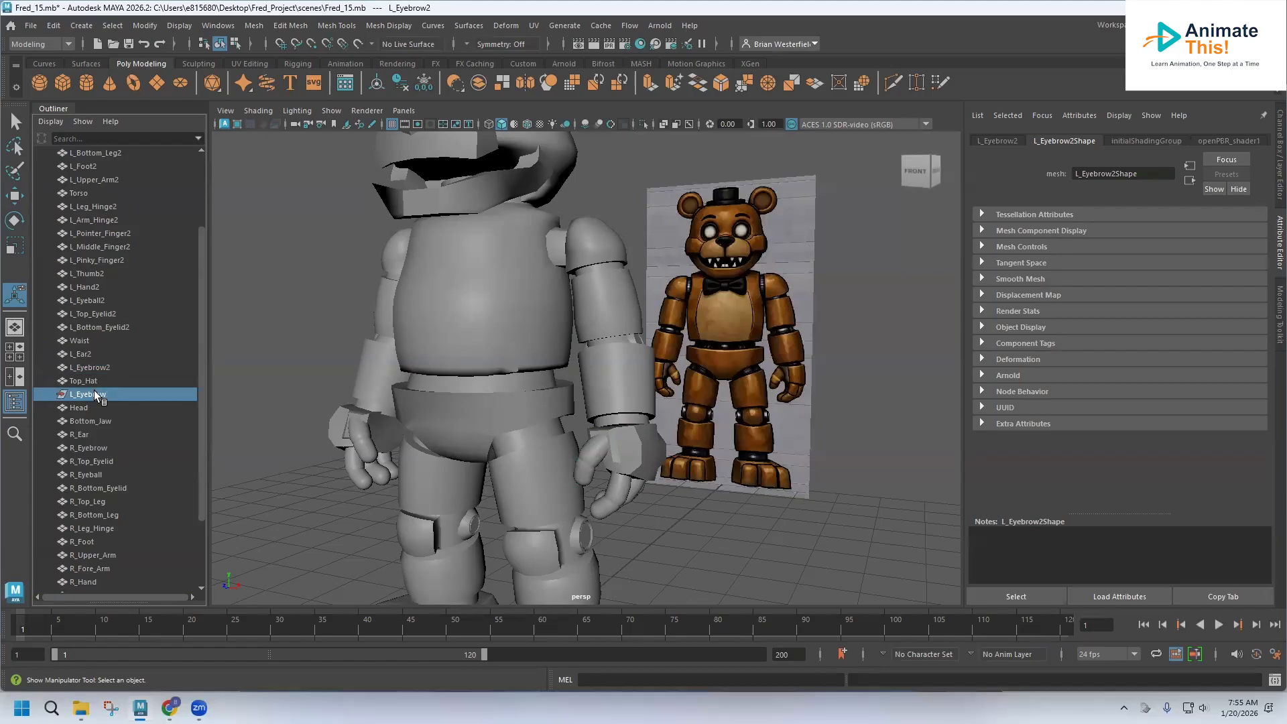
key("Delete")
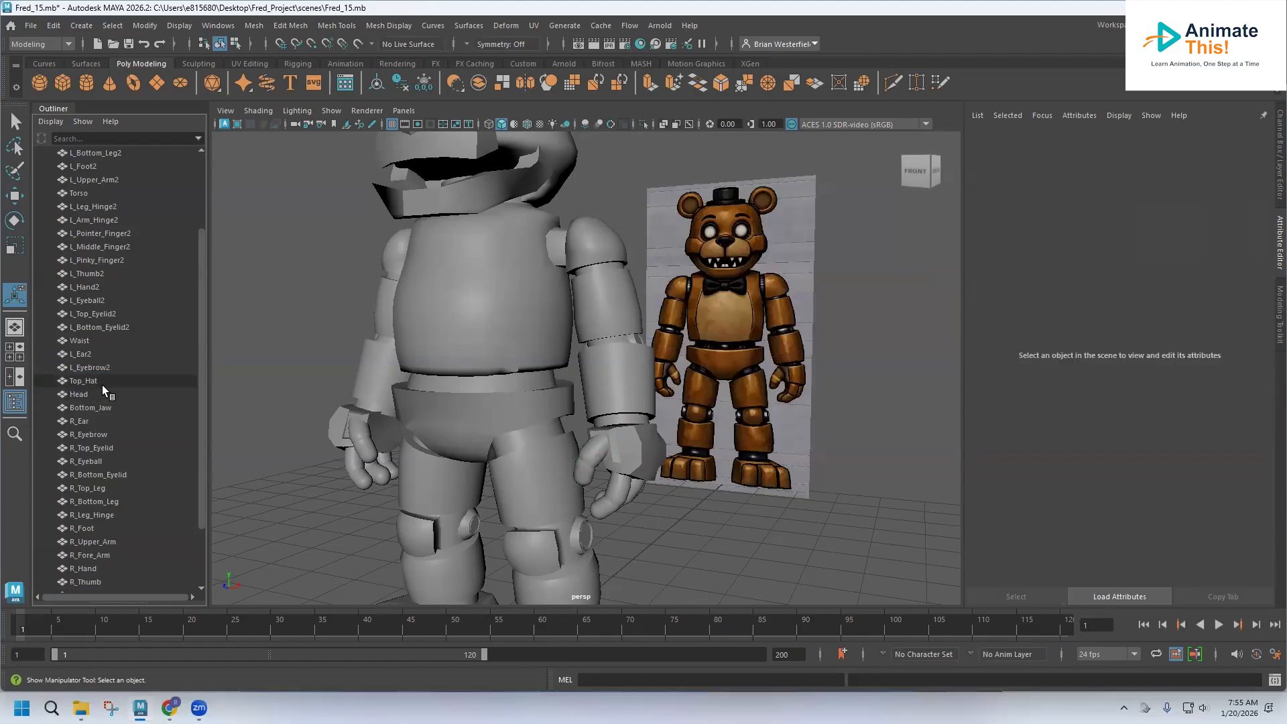
Center the pivots of all the bear's meshes, from L_Fore_Arm2 through R_Arm_Hinge, and clear the selection.
key("a")
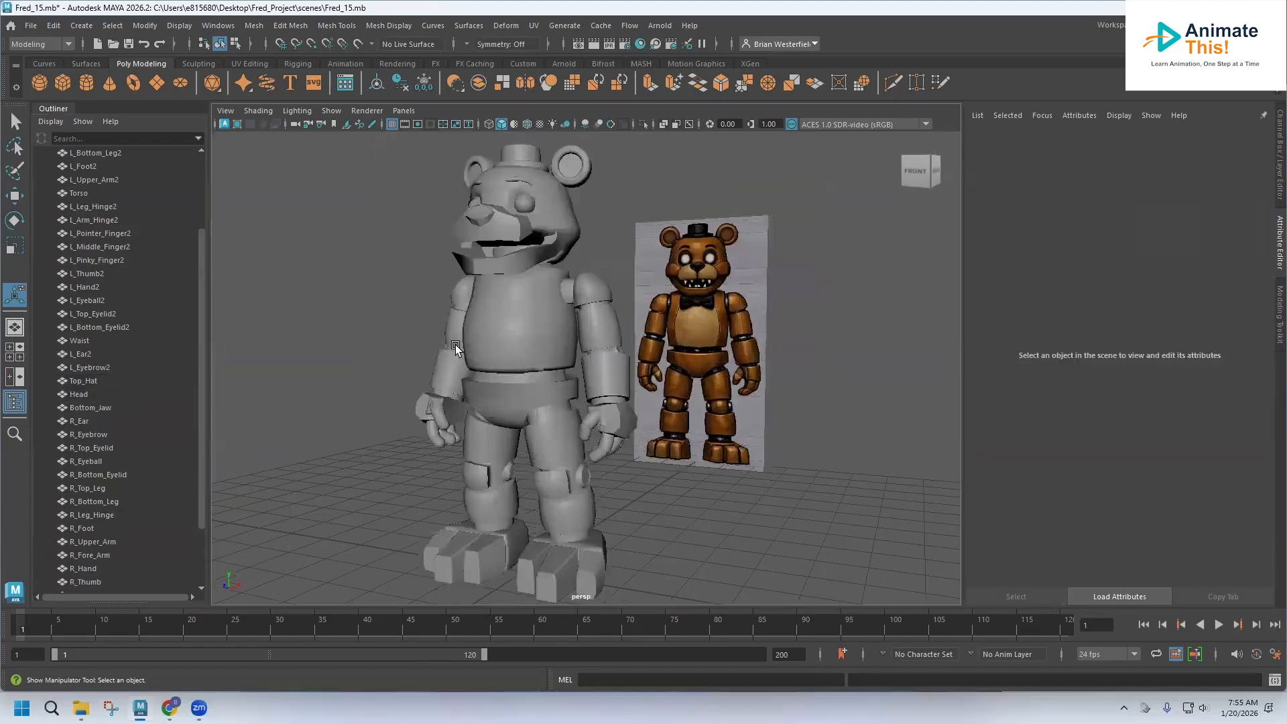
scroll(123, 328, "up", 3)
left_click(84, 234)
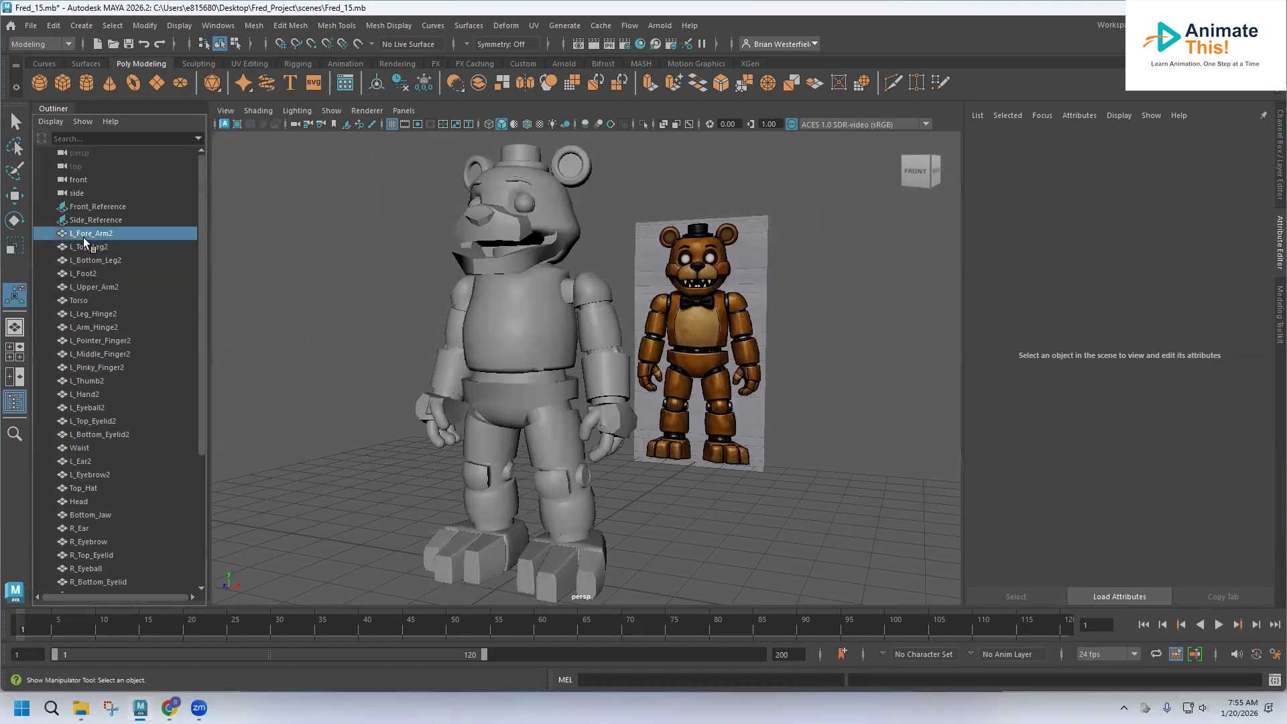
scroll(102, 399, "down", 5)
left_click(102, 554, "shift")
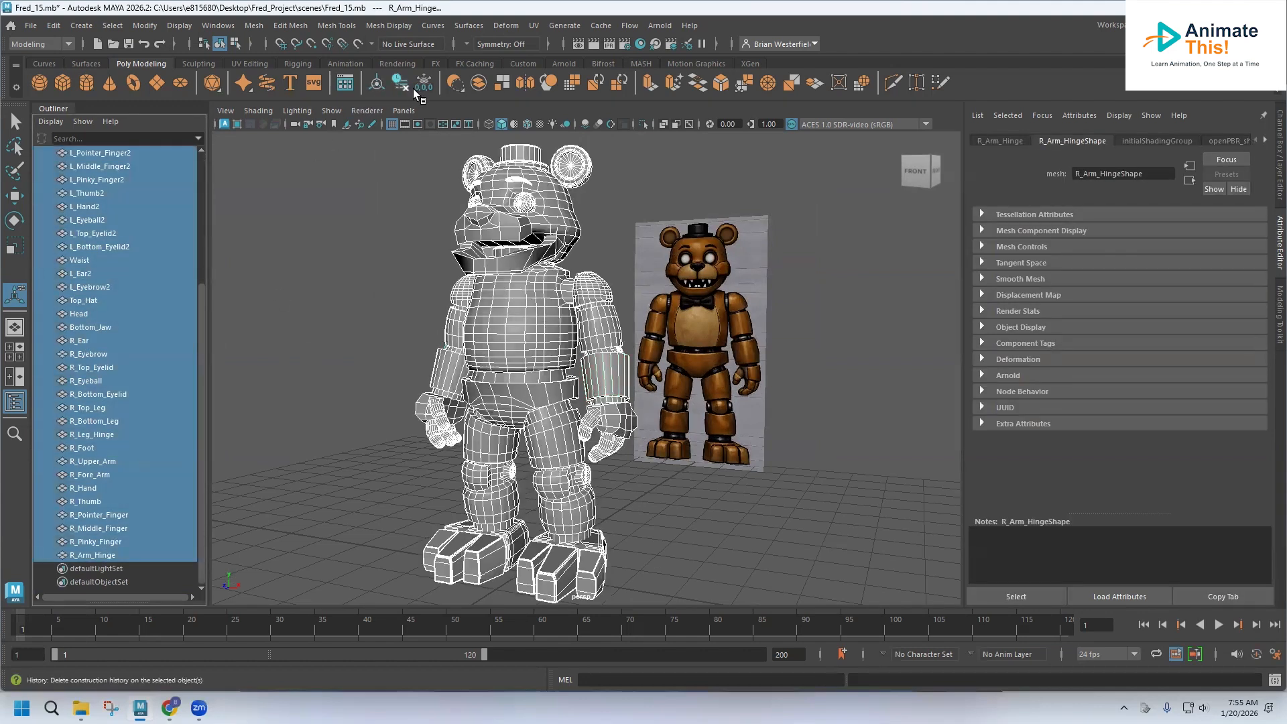
left_click(377, 86)
left_click(309, 303)
Check the Torso mesh's pivot location with the Move tool and deselect the mesh.
scroll(133, 290, "up", 5)
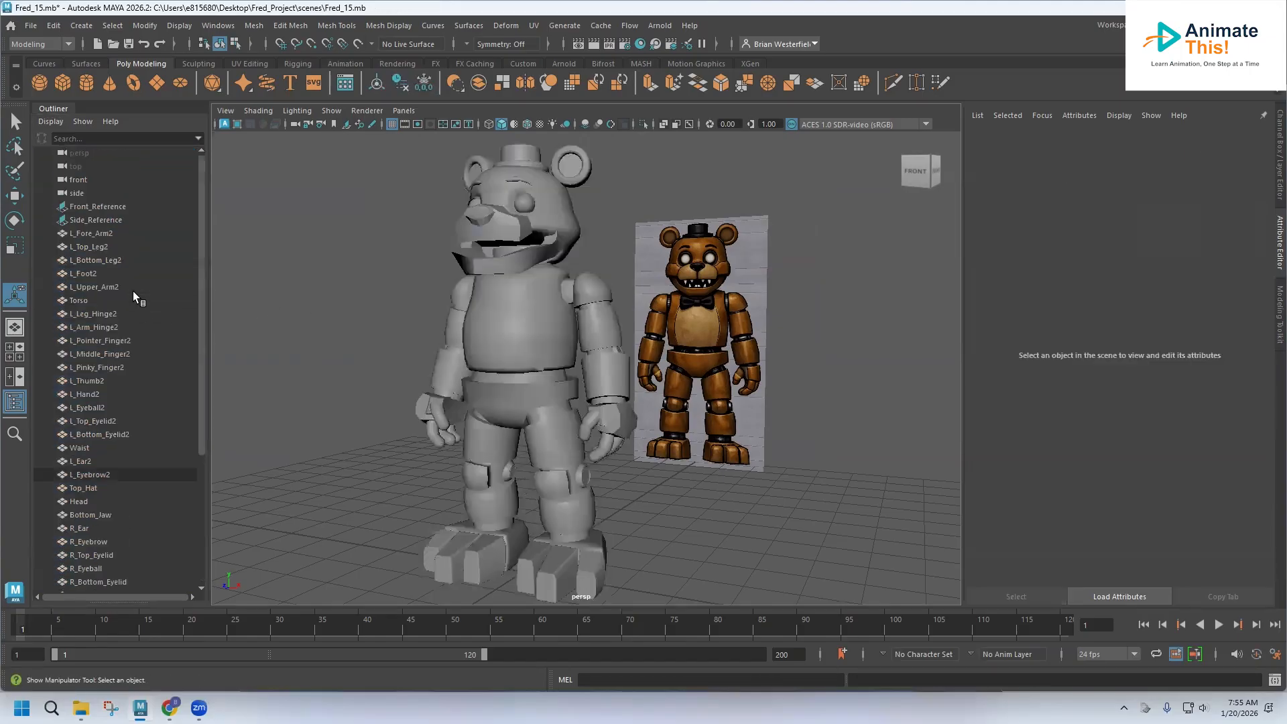
left_click(492, 271)
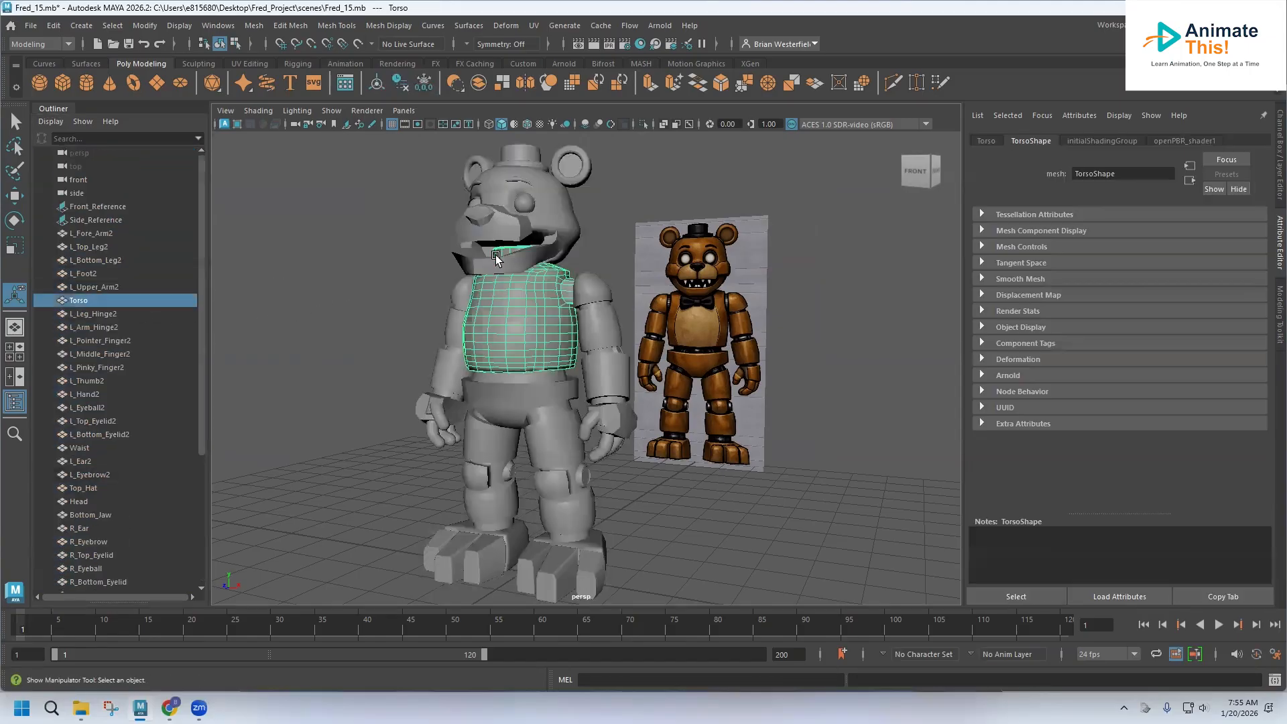
left_click(14, 195)
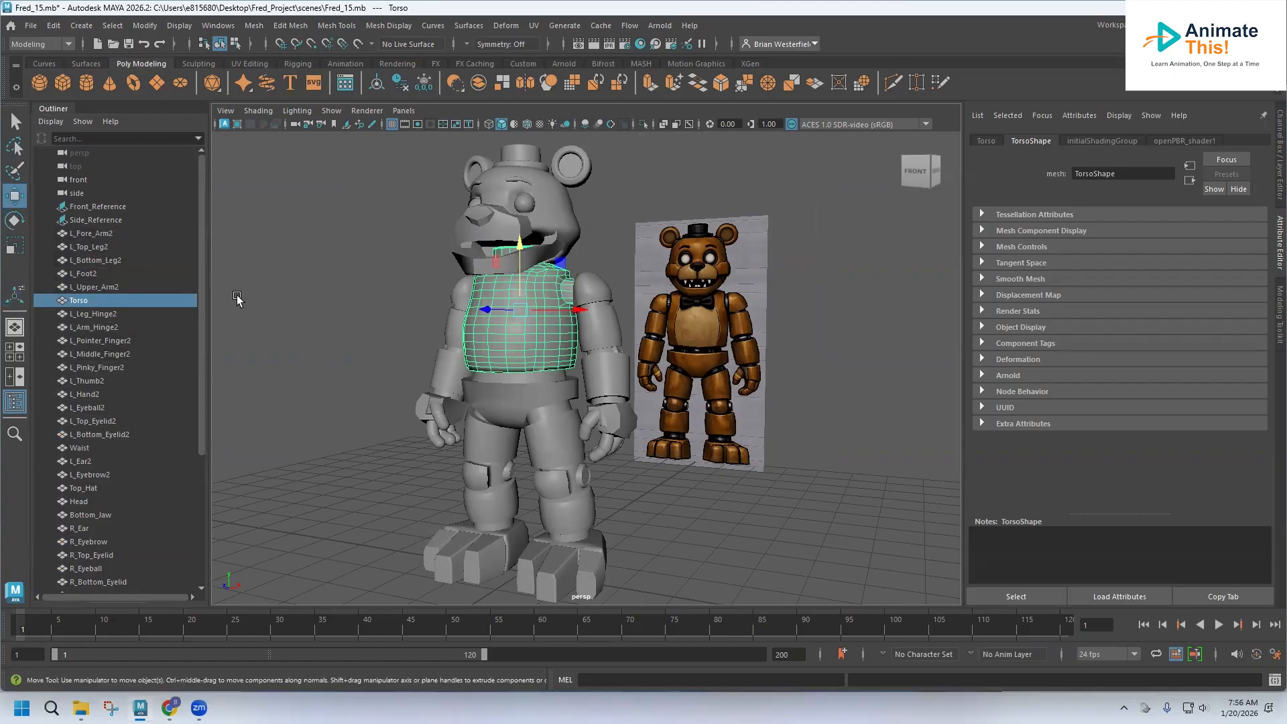
left_click(291, 315)
Create a polygon cube and raise it to the bow tie on the chest, using the front reference view.
scroll(449, 344, "up", 5)
left_click_drag(459, 331, 459, 287, "alt")
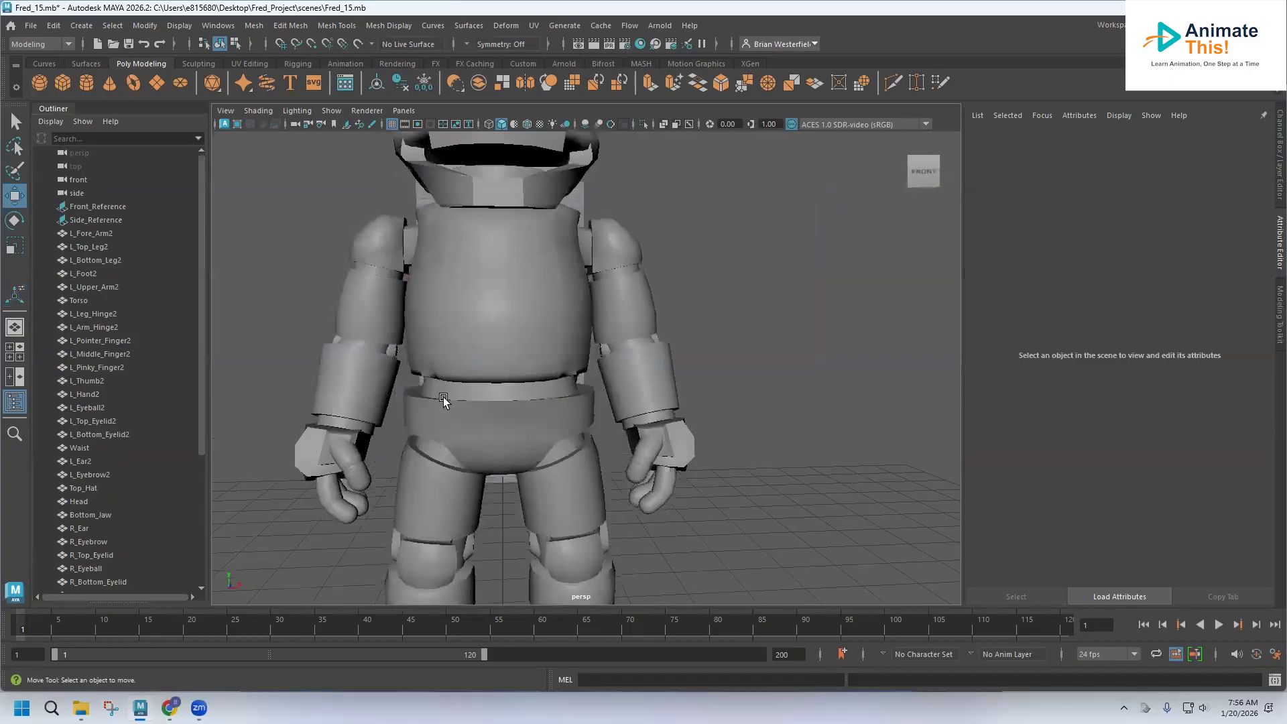
key("space")
left_click_drag(468, 345, 494, 431)
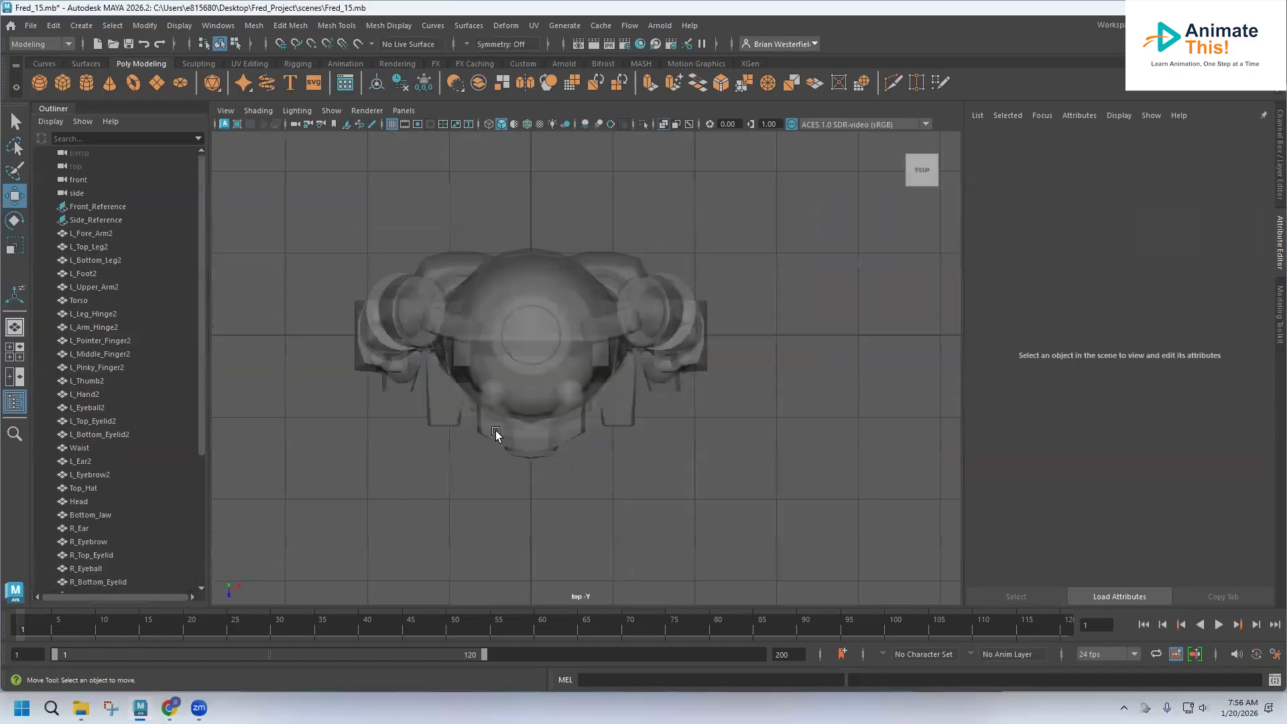
key("space")
scroll(342, 471, "down", 5)
scroll(355, 483, "up", 4)
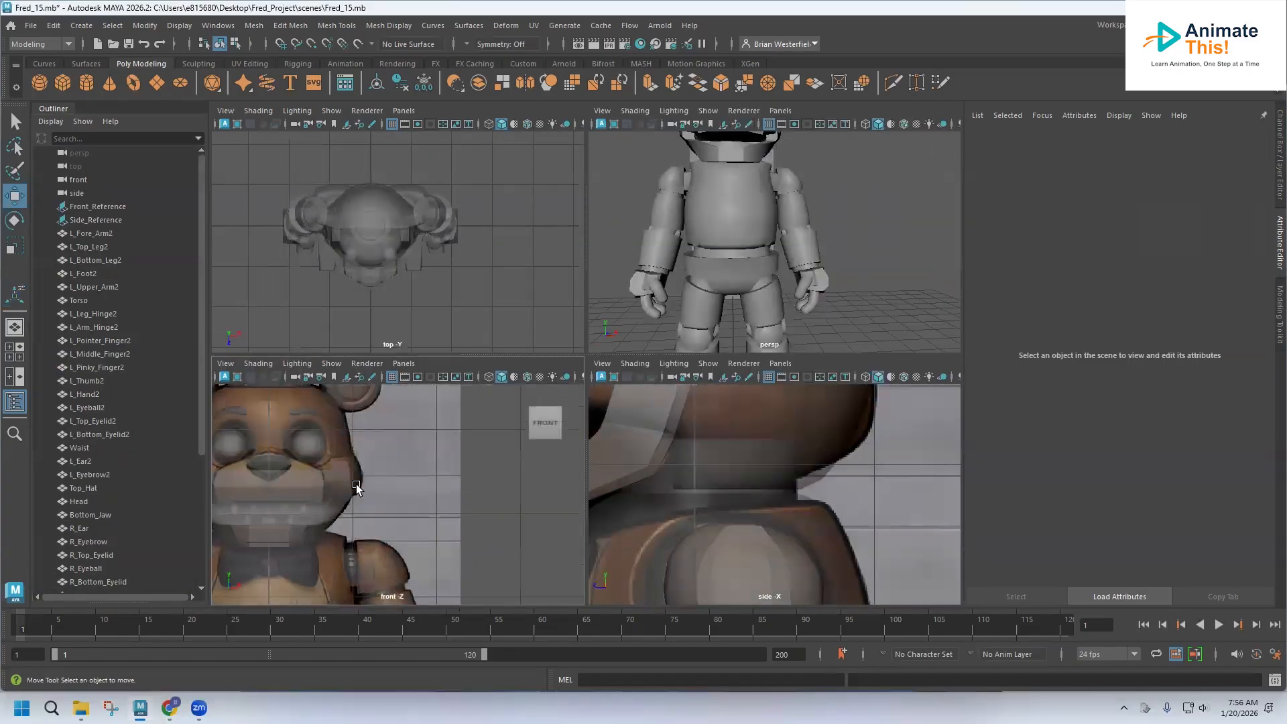
middle_click_drag(353, 483, 420, 429, "alt")
scroll(422, 432, "up", 4)
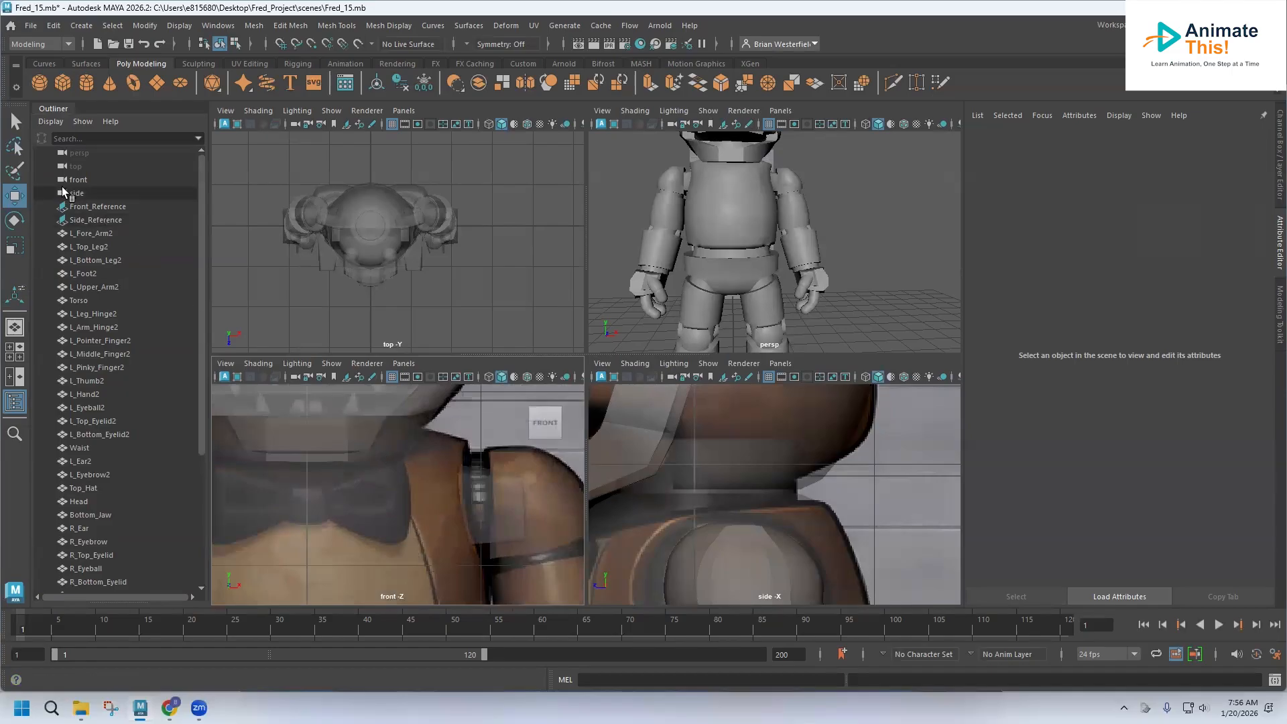
scroll(391, 498, "down", 10)
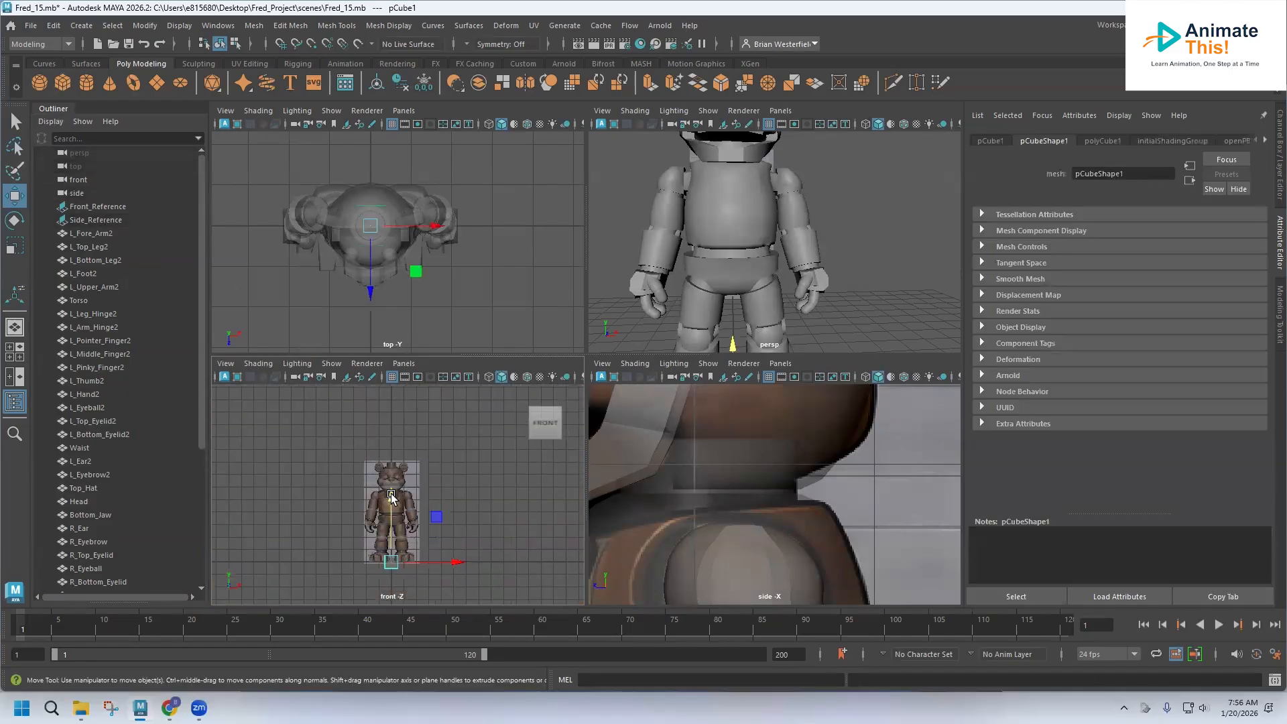
left_click_drag(392, 512, 392, 450)
scroll(401, 521, "up", 10)
scroll(422, 520, "up", 5)
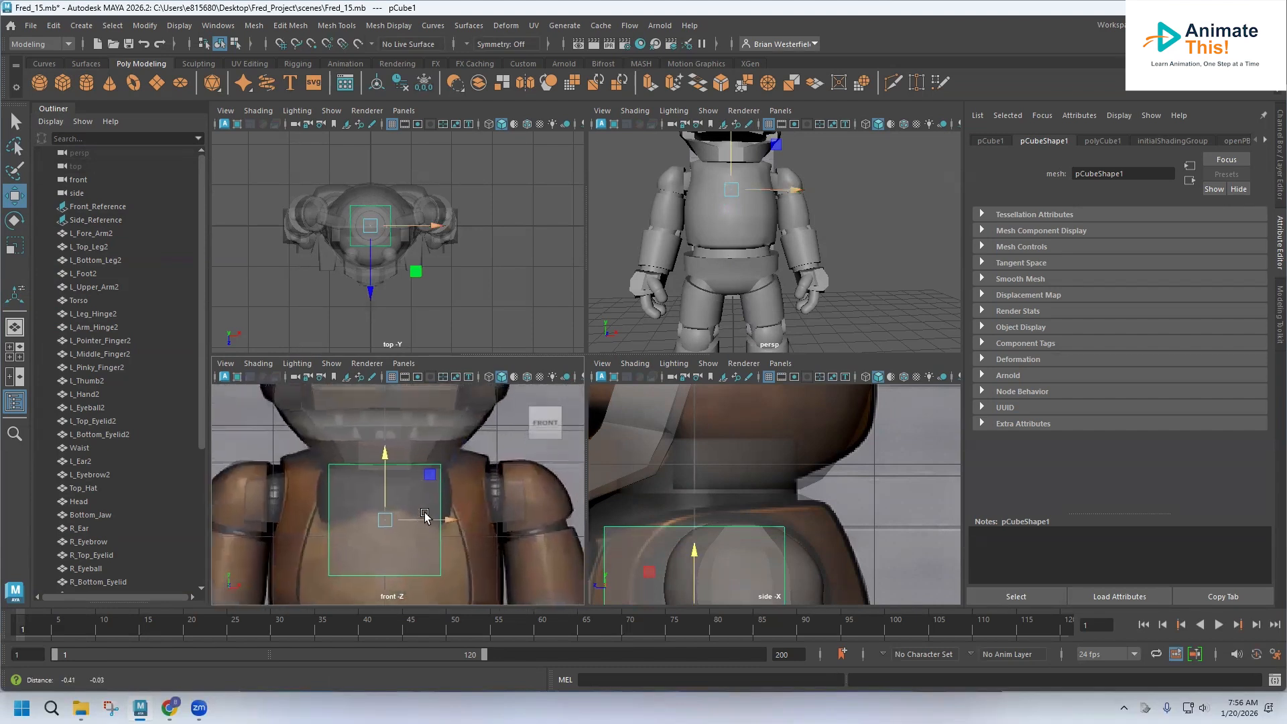
Rename the new cube Bowtie.
scroll(149, 384, "down", 5)
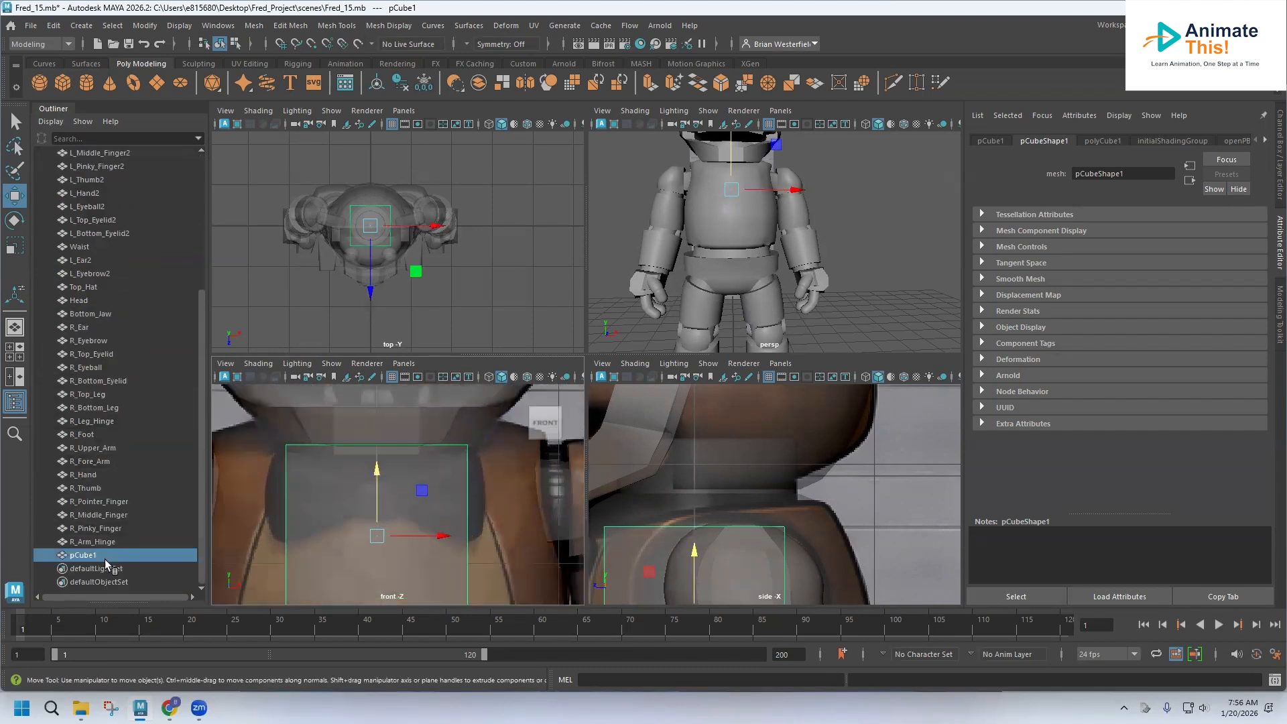
double_click(94, 555)
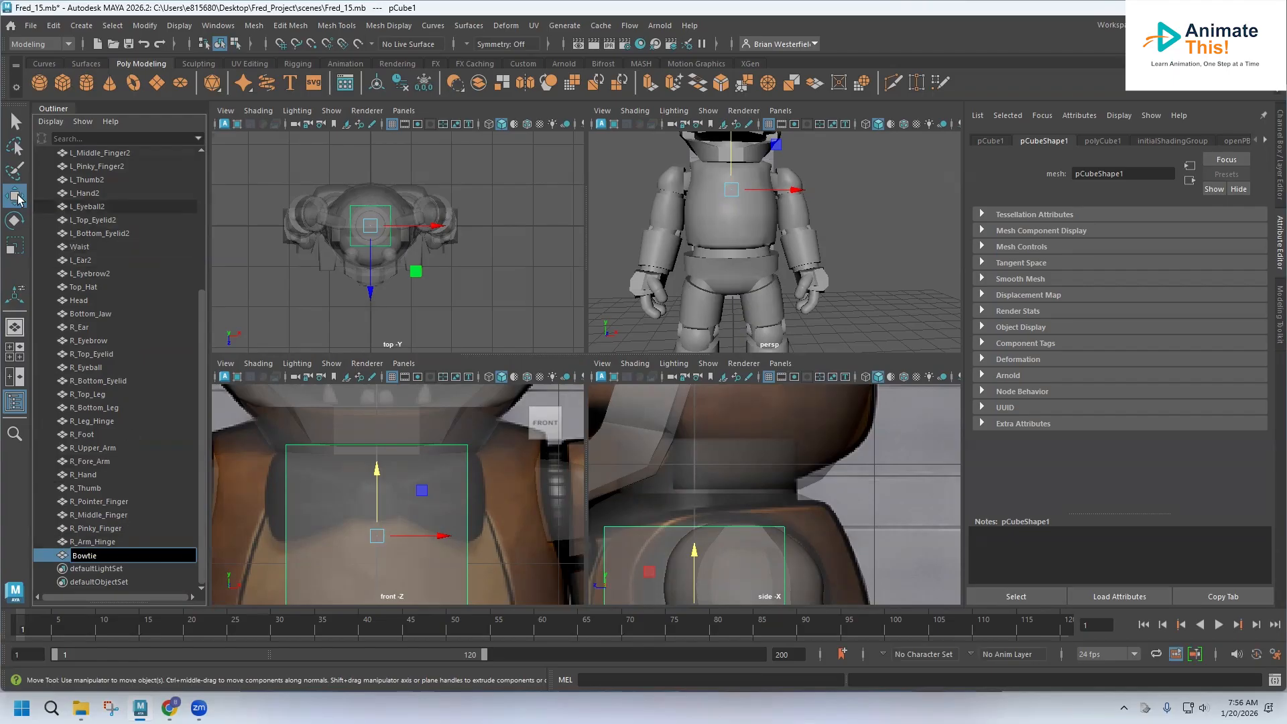
key("Return")
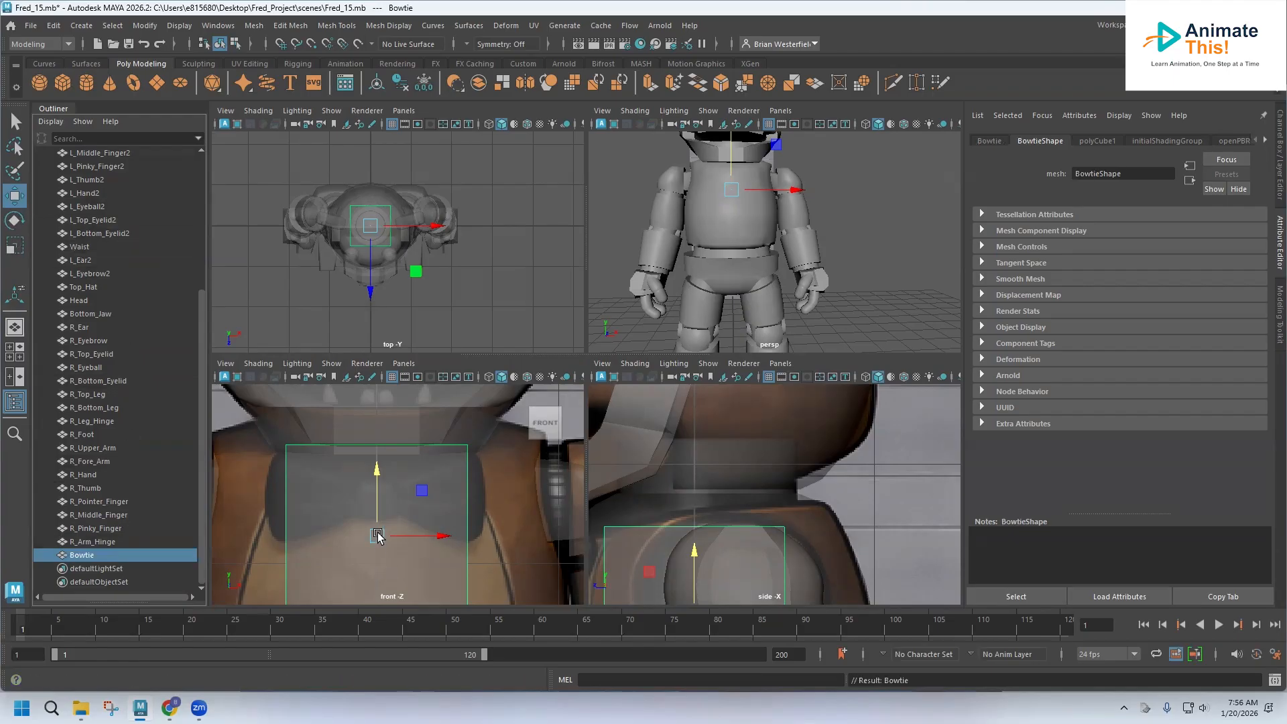
Scale the Bowtie cube down uniformly to about the size of the reference bow tie's center knot.
key("e")
key("r")
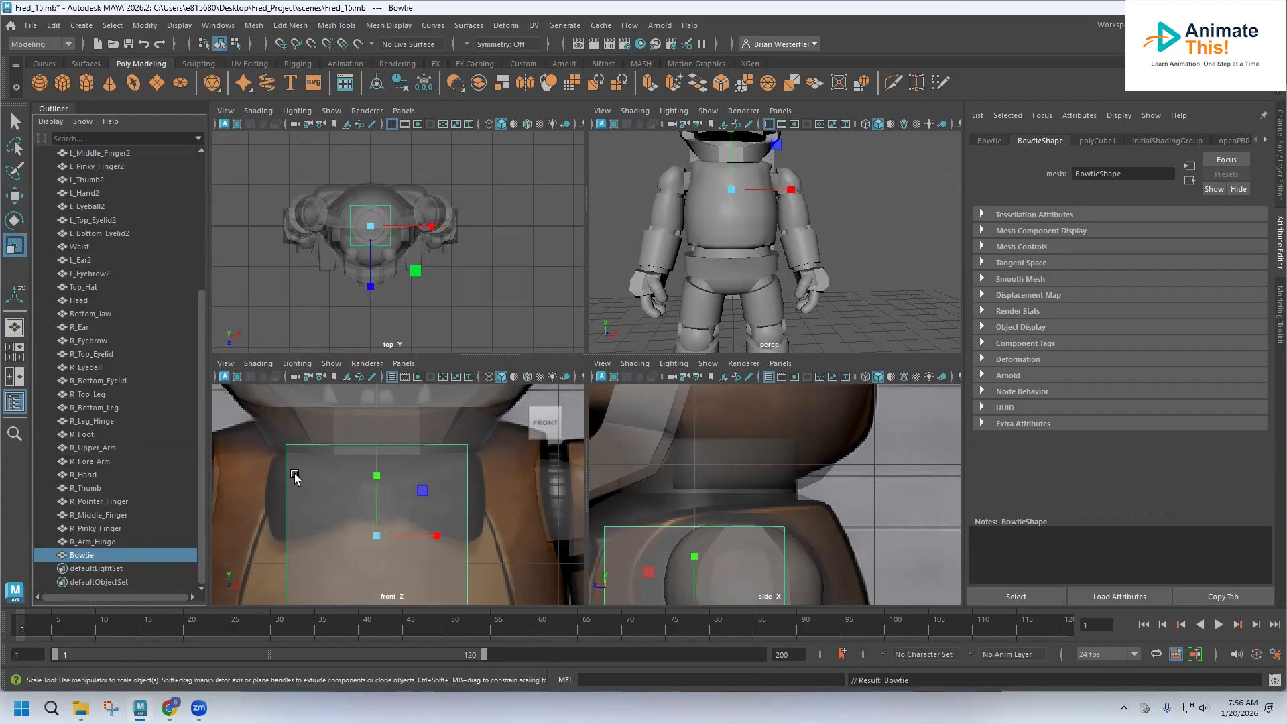
left_click_drag(377, 536, 254, 565)
key("w")
scroll(260, 563, "up", 5)
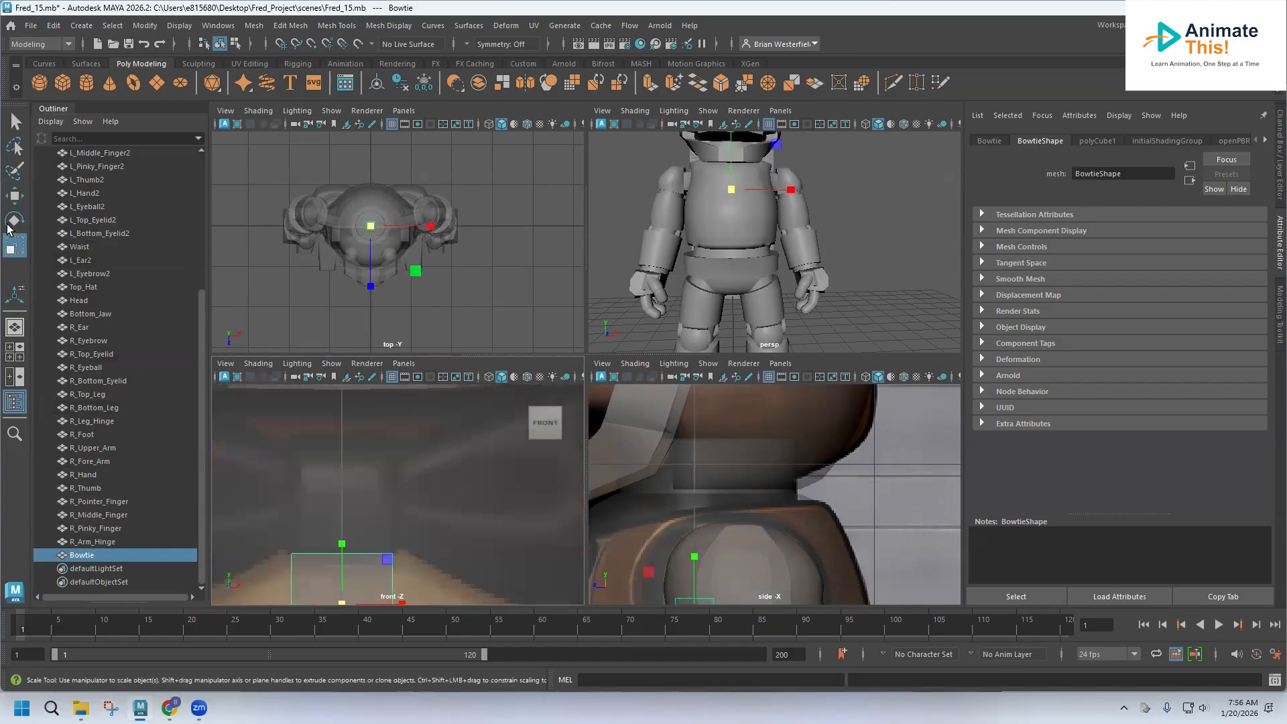
Fit the Bowtie cube over the reference's center knot in the front view, enlarging it slightly and placing it at X 0, Y 5.375.
left_click(13, 200)
left_click_drag(342, 540, 348, 426)
left_click_drag(405, 491, 370, 493)
left_click(14, 245)
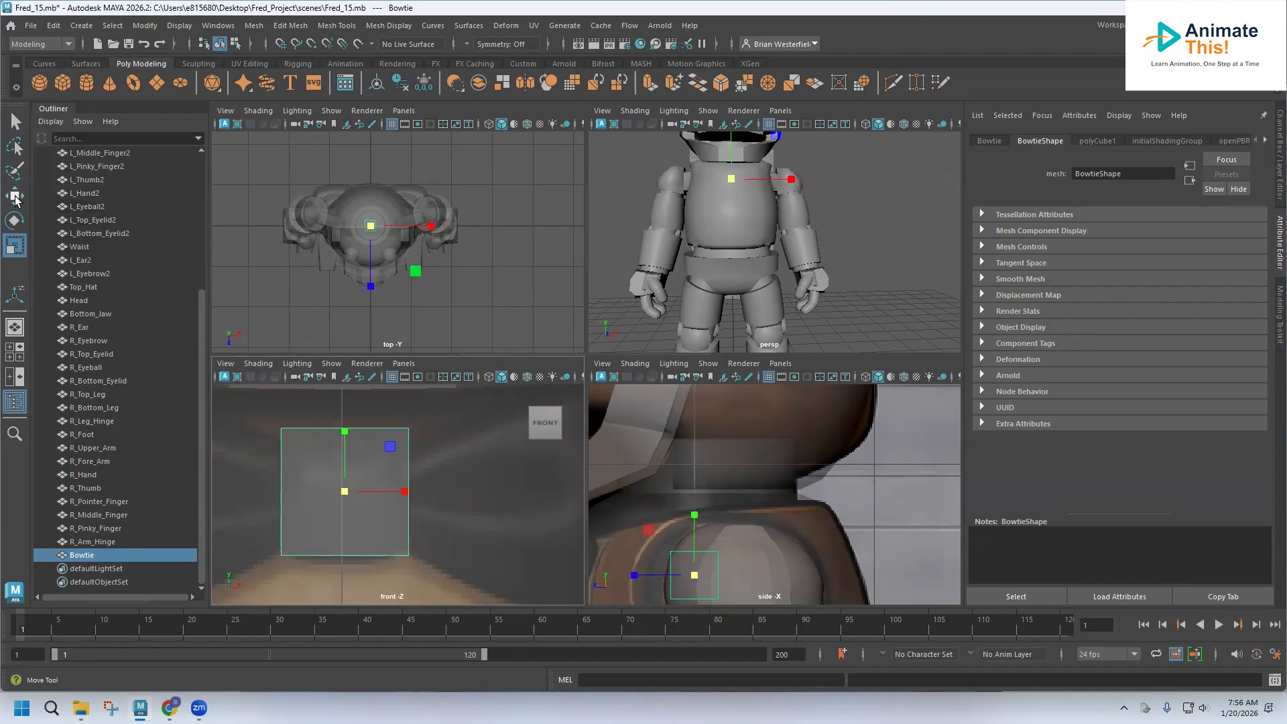
left_click(14, 195)
left_click_drag(347, 434, 347, 440)
left_click_drag(406, 496, 405, 497)
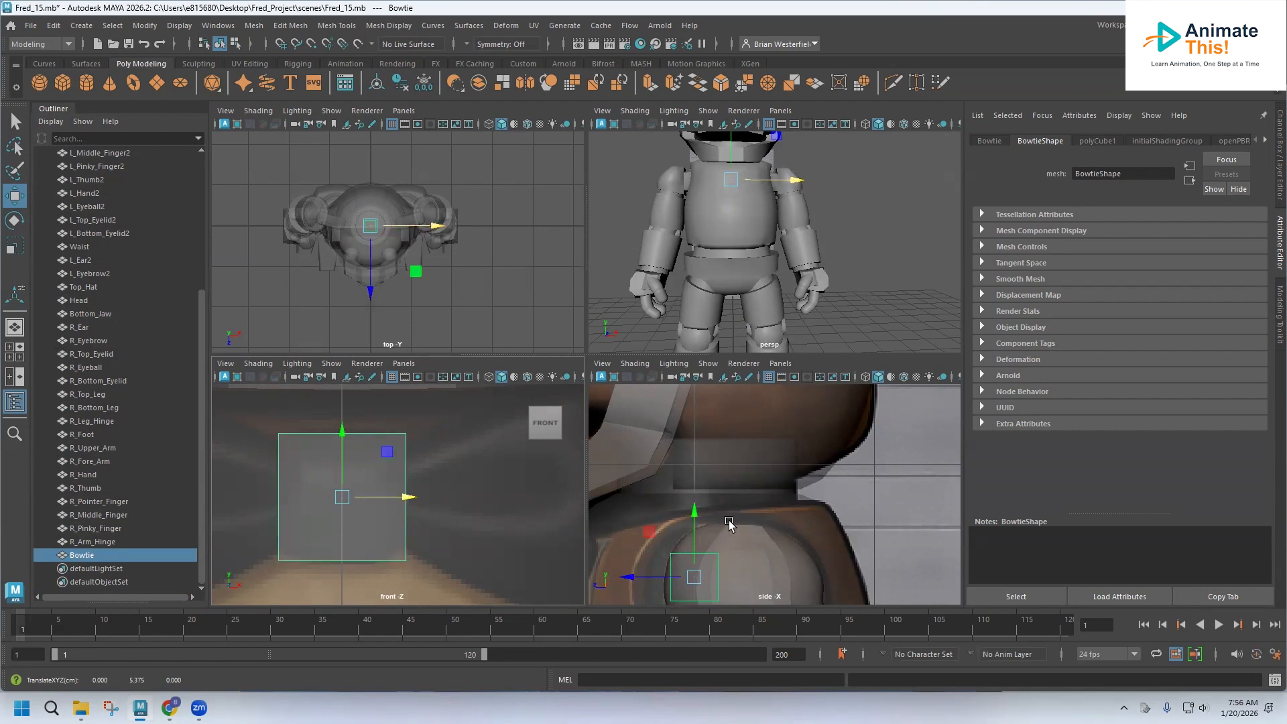
Move the Bowtie cube forward along Z in the side view to the bow tie at the front of the chest.
middle_click_drag(729, 523, 830, 477, "alt")
left_click_drag(755, 508, 600, 508)
scroll(697, 524, "up", 4)
middle_click_drag(681, 528, 808, 530, "alt")
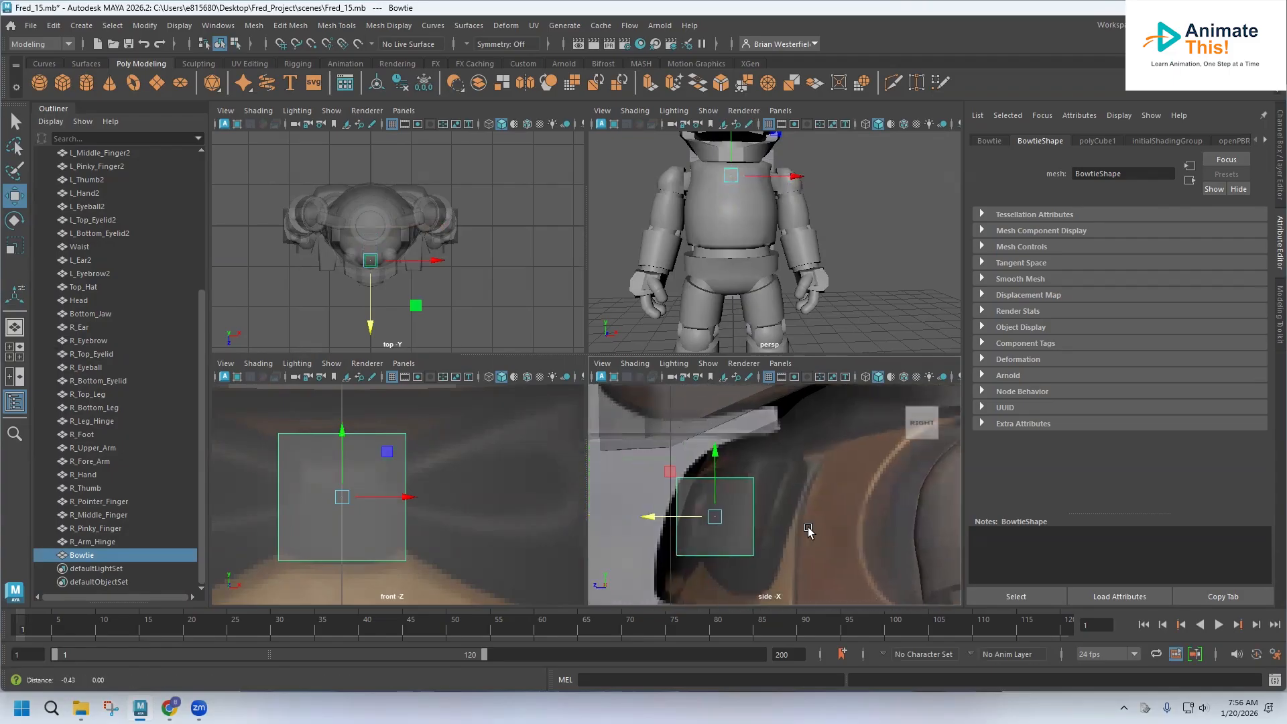
Reduce the Bowtie cube's depth along Z and nudge it slightly forward to match the side reference.
left_click(16, 246)
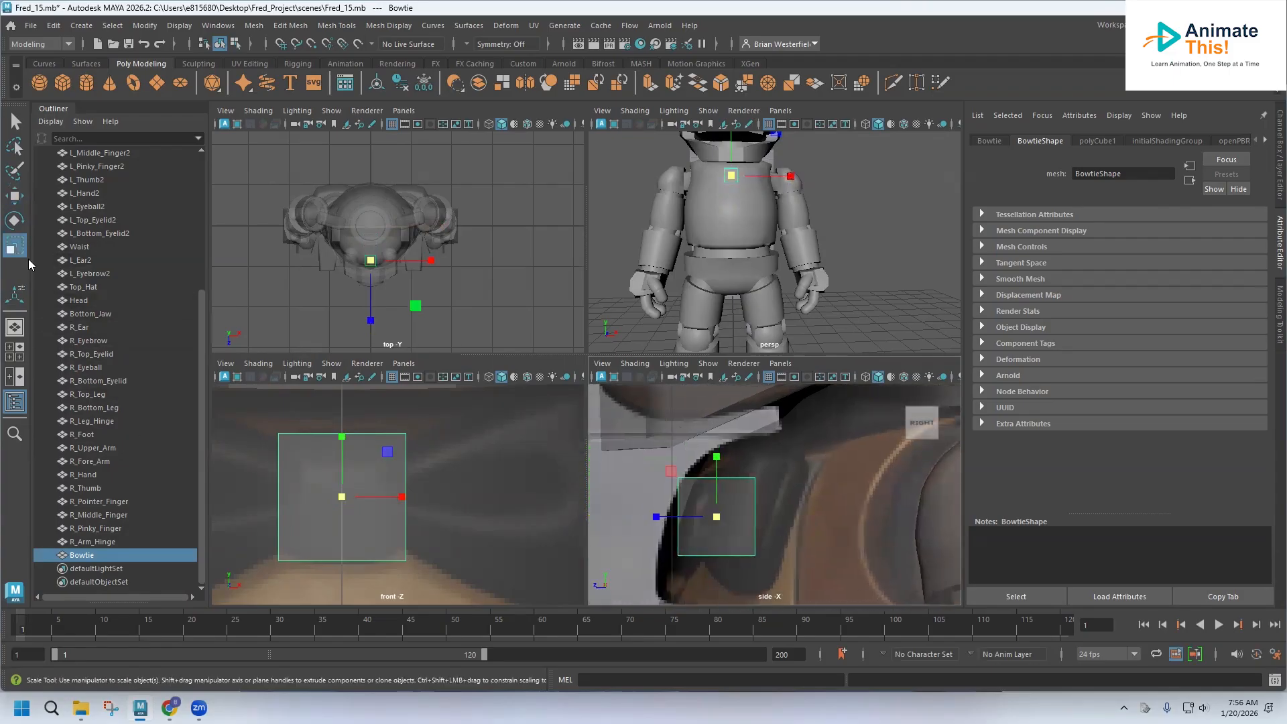
left_click_drag(658, 518, 678, 518)
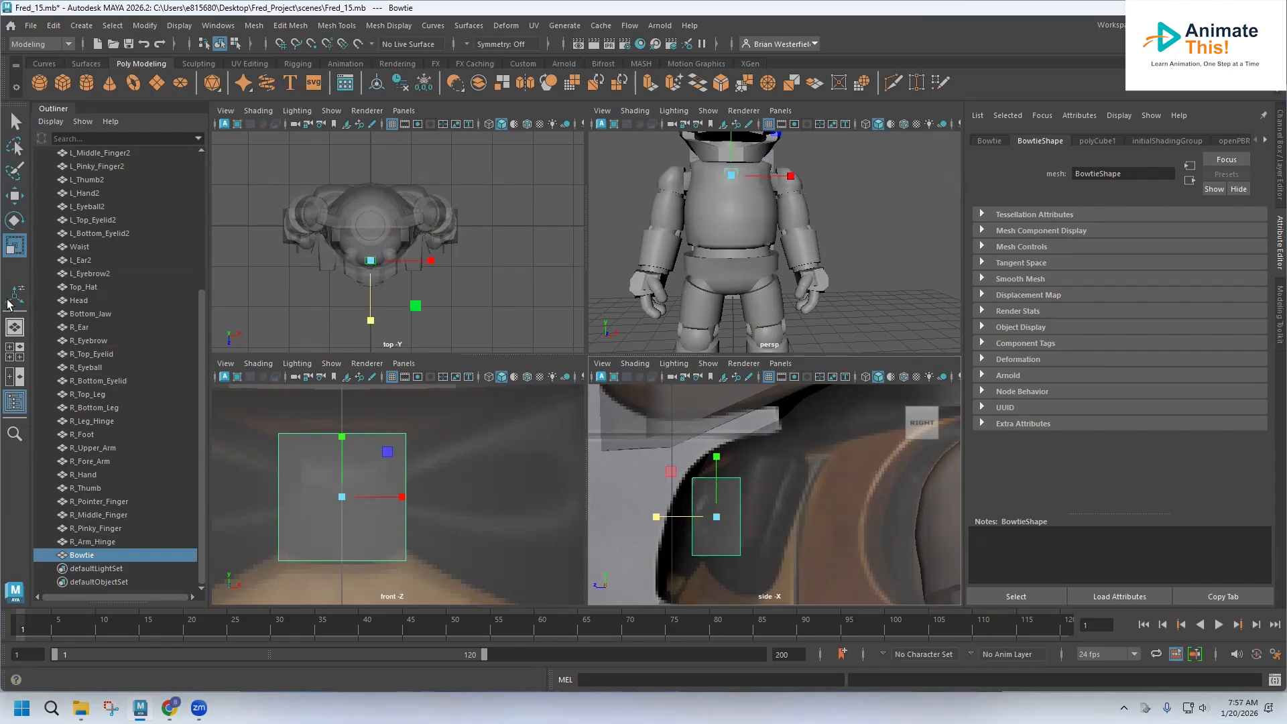
left_click(16, 199)
left_click_drag(665, 520, 650, 520)
Extrude the Bowtie cube's face on the character's left side outward by about 0.196.
scroll(769, 319, "up", 6)
scroll(764, 319, "down", 1)
middle_click_drag(757, 318, 793, 252, "alt")
left_click_drag(700, 276, 642, 277, "alt")
middle_click_drag(642, 277, 755, 290, "alt")
scroll(755, 290, "up", 4)
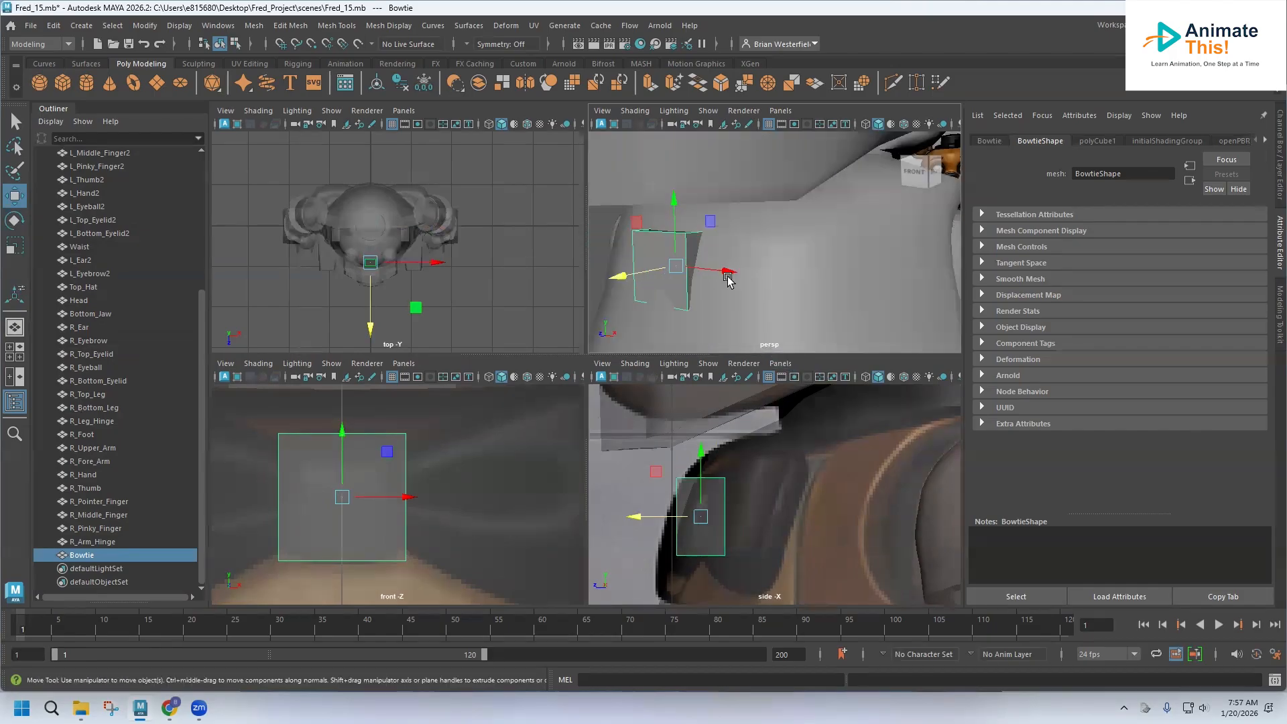
right_click_drag(689, 242, 691, 274)
left_click(690, 255)
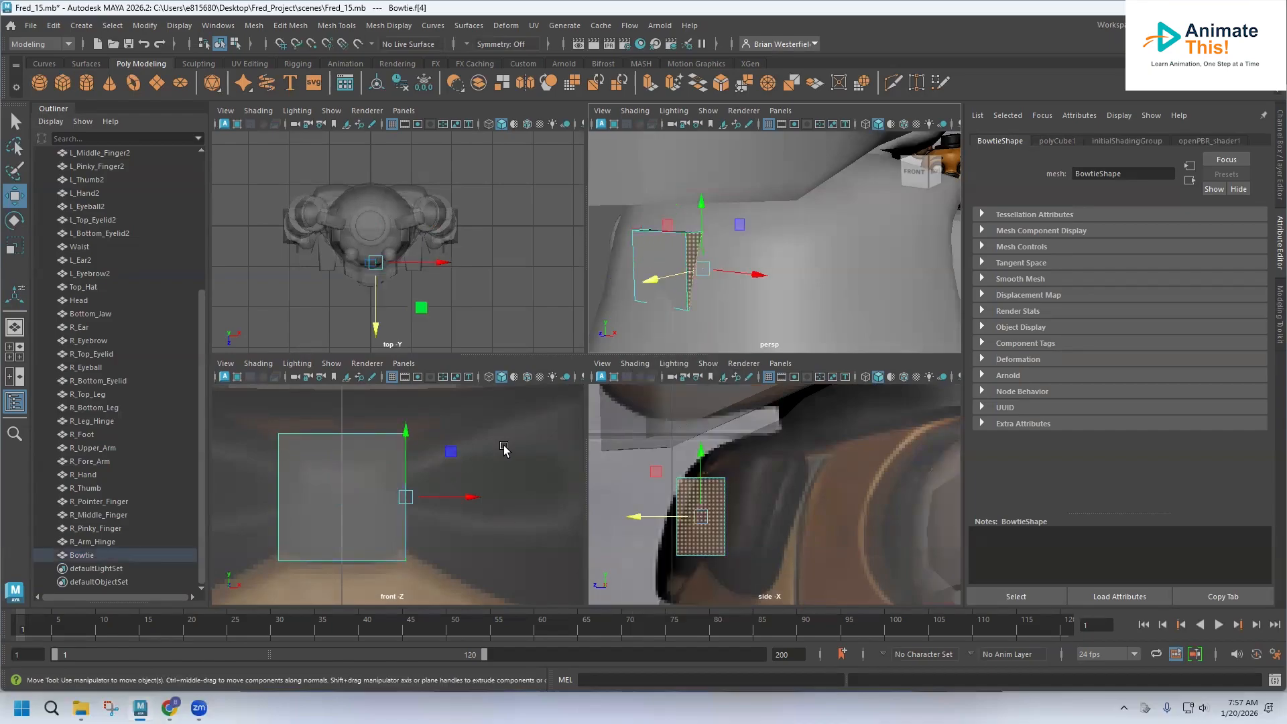
middle_click_drag(363, 490, 287, 511, "alt")
key("ctrl+e")
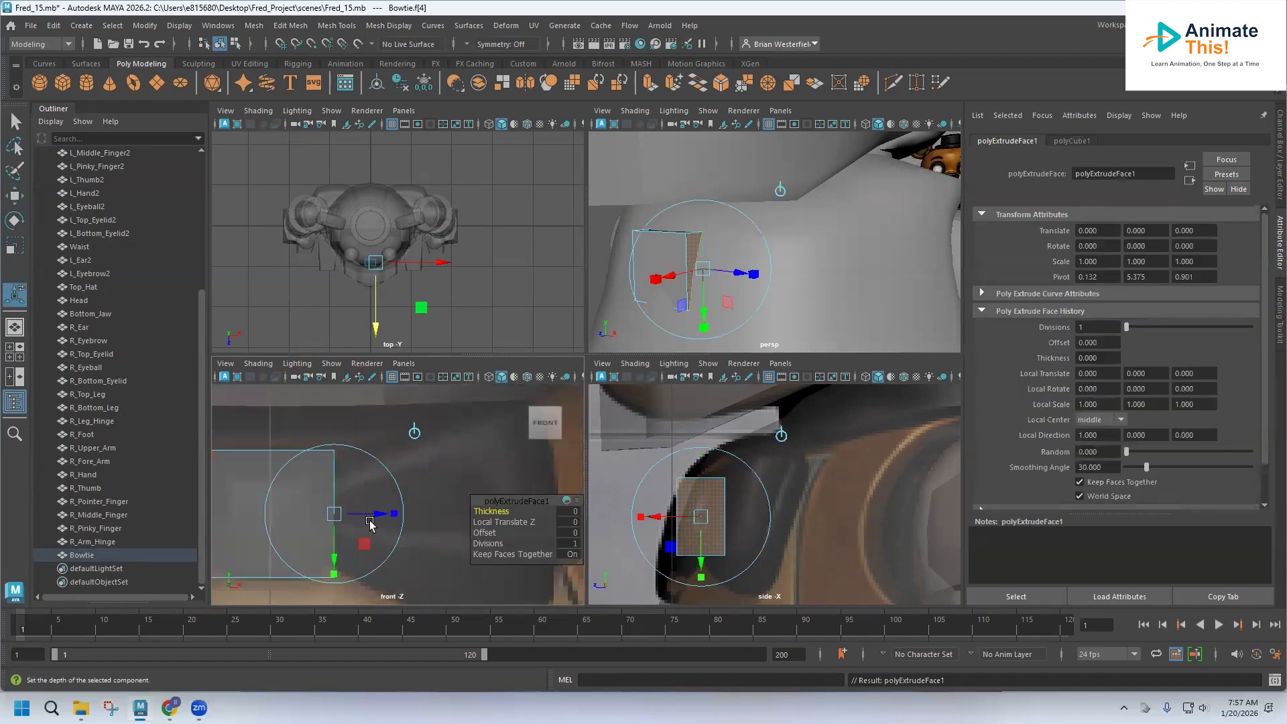
left_click_drag(379, 516, 473, 518)
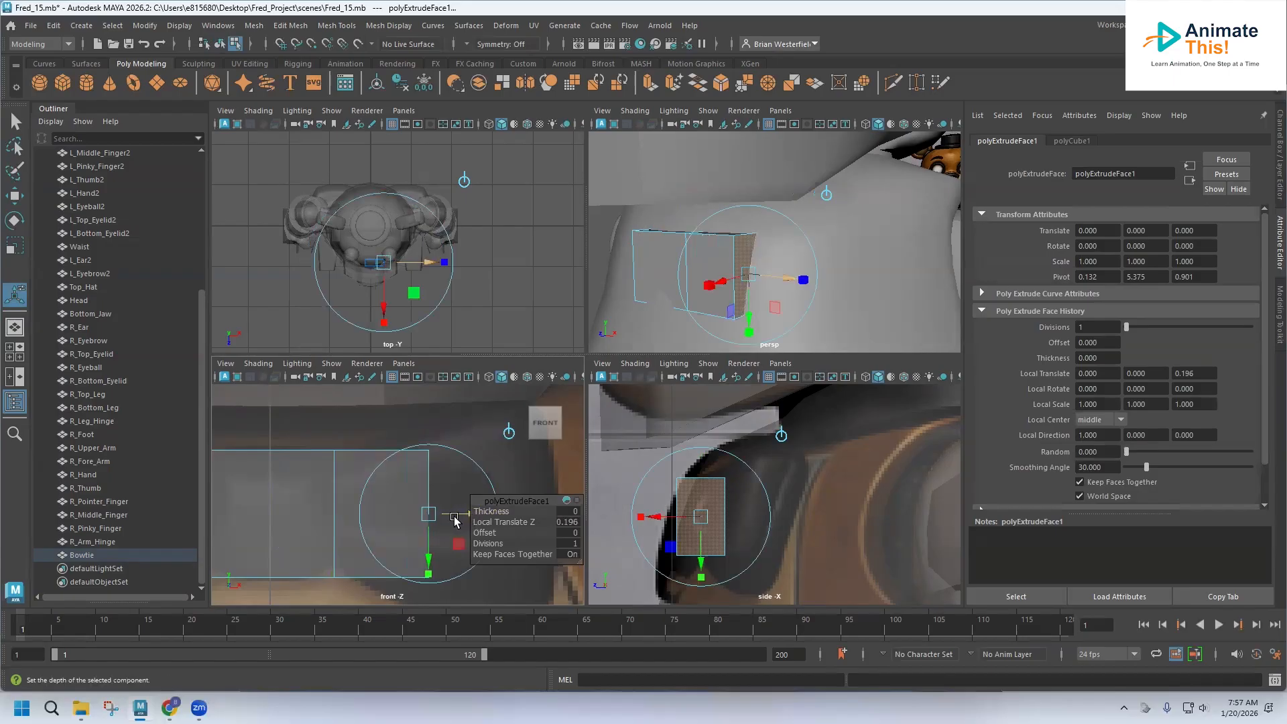
Extend the bow tie extrusion to about 0.384 and scale its end face vertically to about 1.827 so the wing flares.
scroll(452, 522, "down", 9)
scroll(441, 526, "up", 7)
middle_click_drag(439, 529, 368, 510, "alt")
left_click_drag(397, 497, 445, 502)
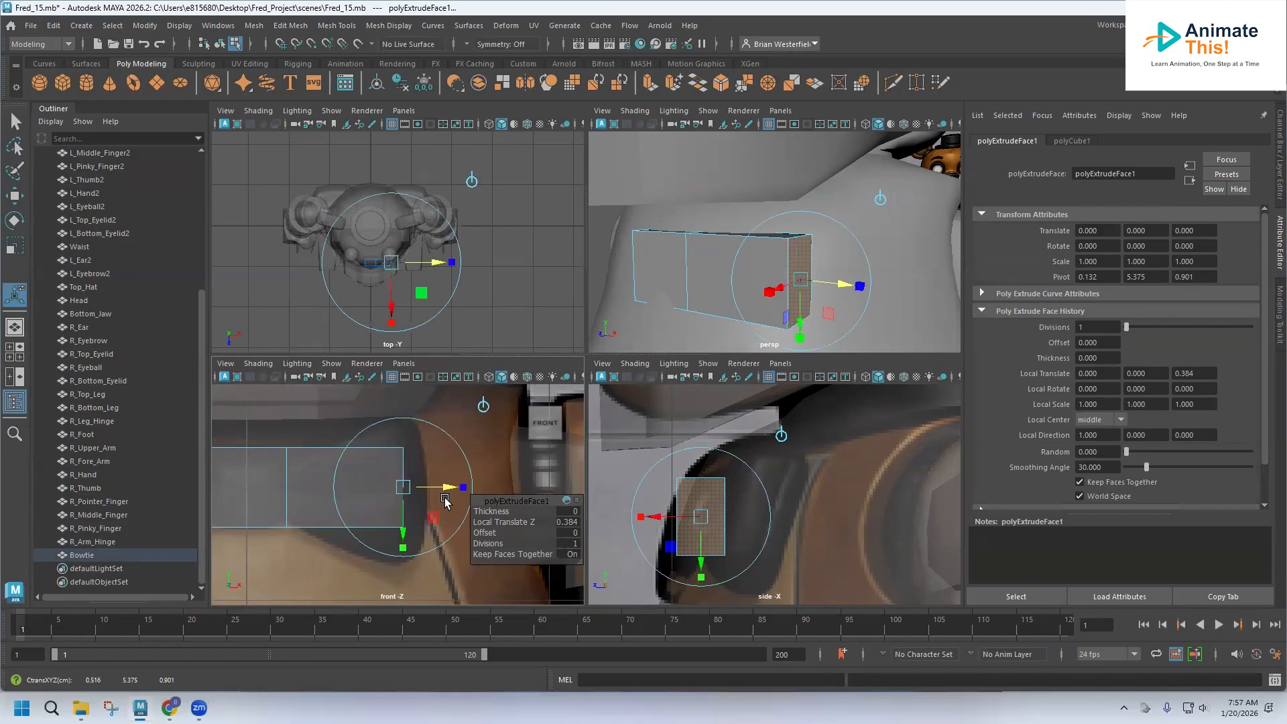
left_click_drag(404, 548, 413, 598)
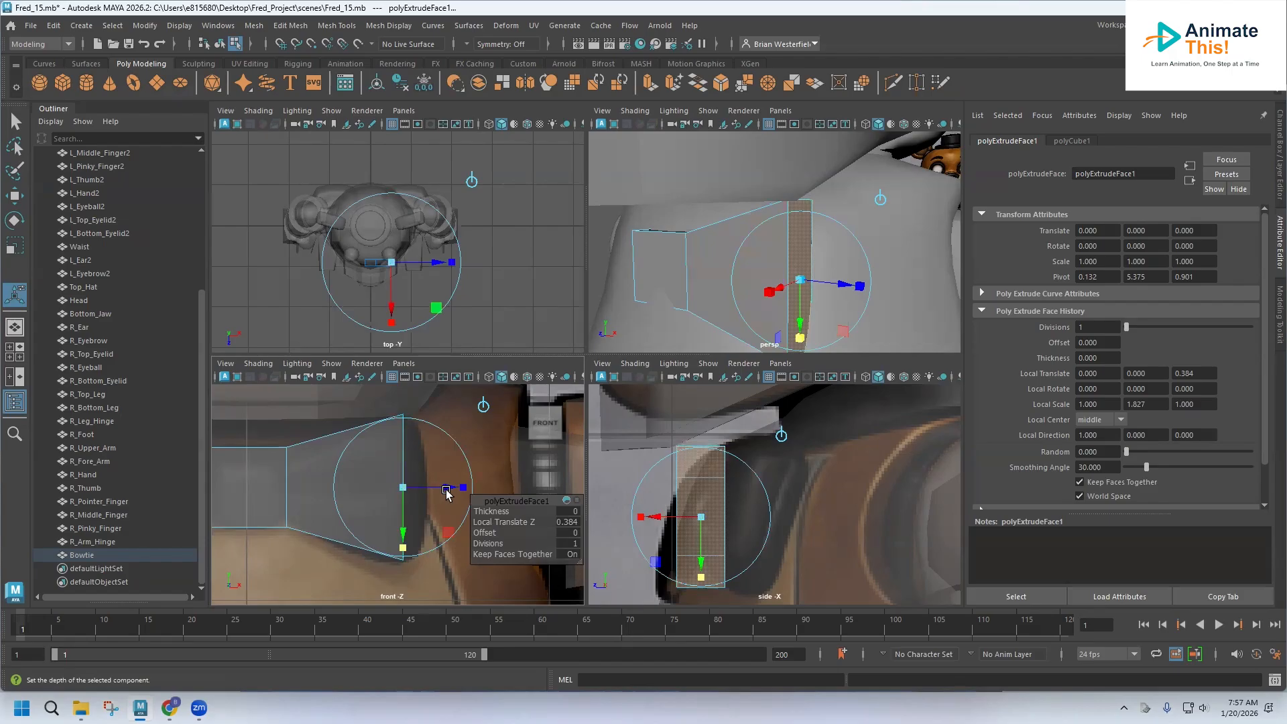
Extrude the wing's end face again by about 0.075 and scale it vertically to about 0.638 to taper the tip.
key("ctrl+e")
left_click_drag(447, 491, 471, 491)
left_click_drag(425, 551, 426, 528)
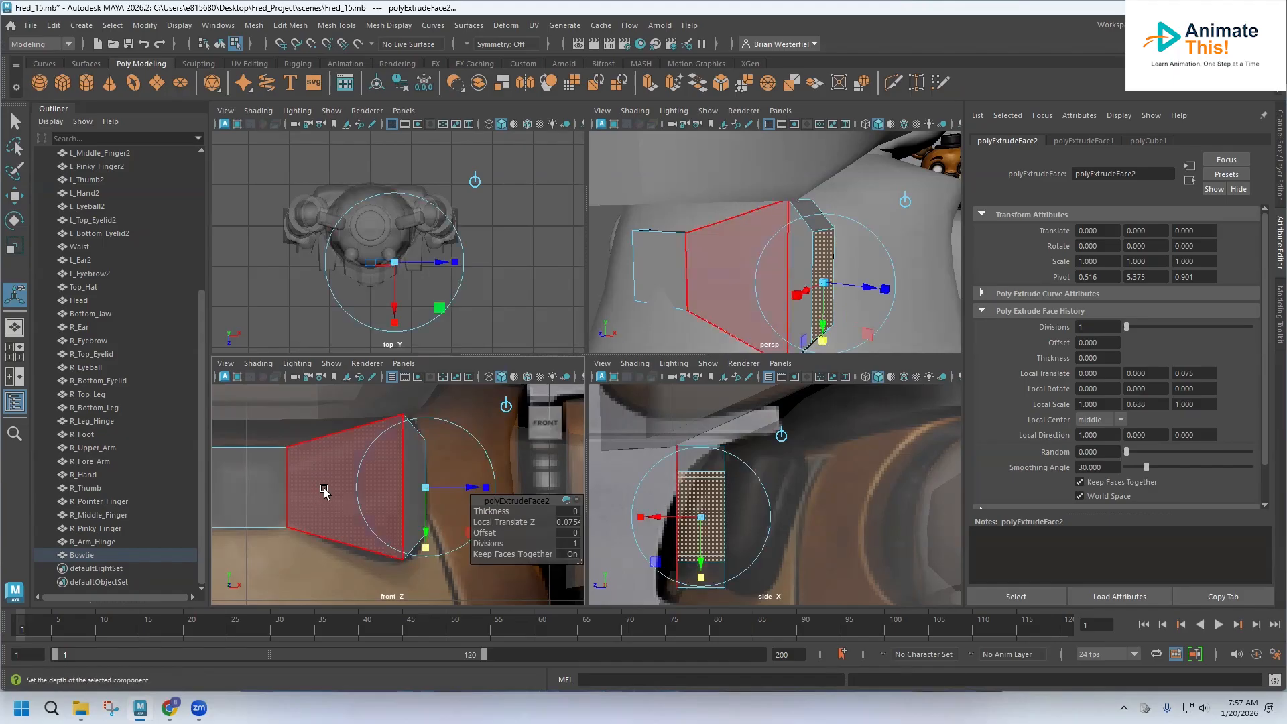
Insert a vertical edge loop through the centre of the bow tie's knot, aligned with the character's centreline.
left_click(290, 25)
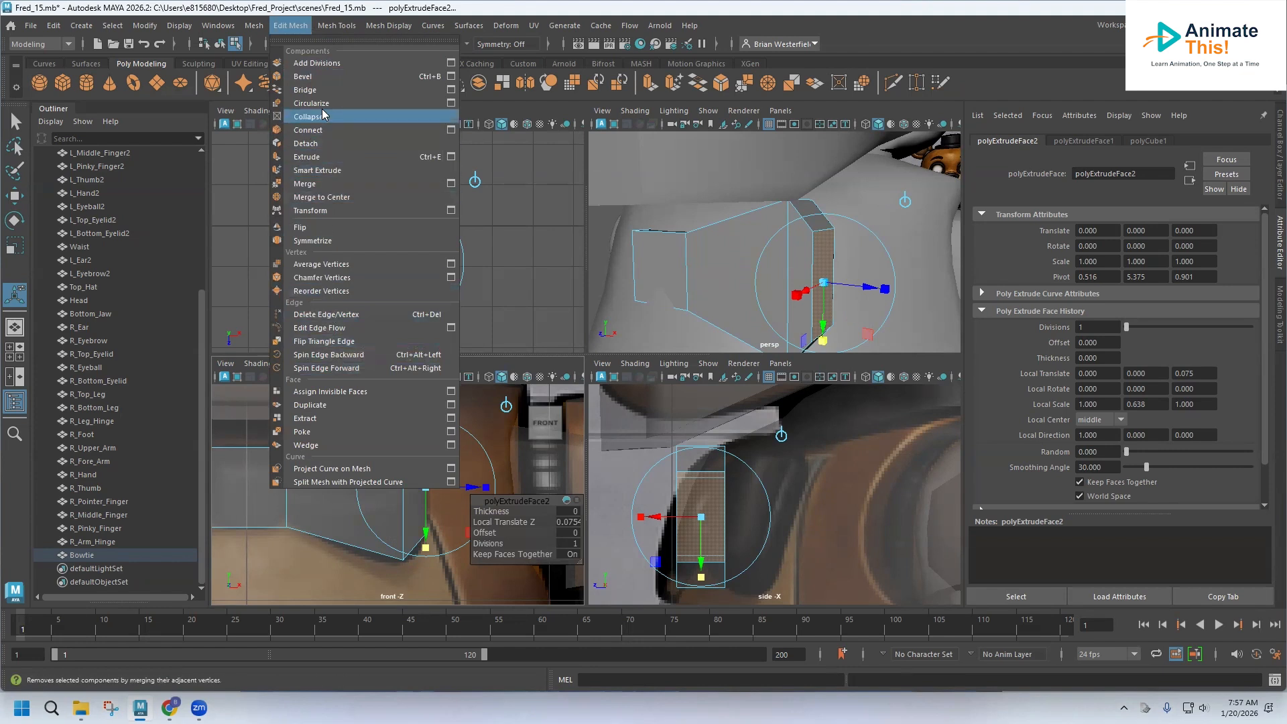
mouse_move(328, 28)
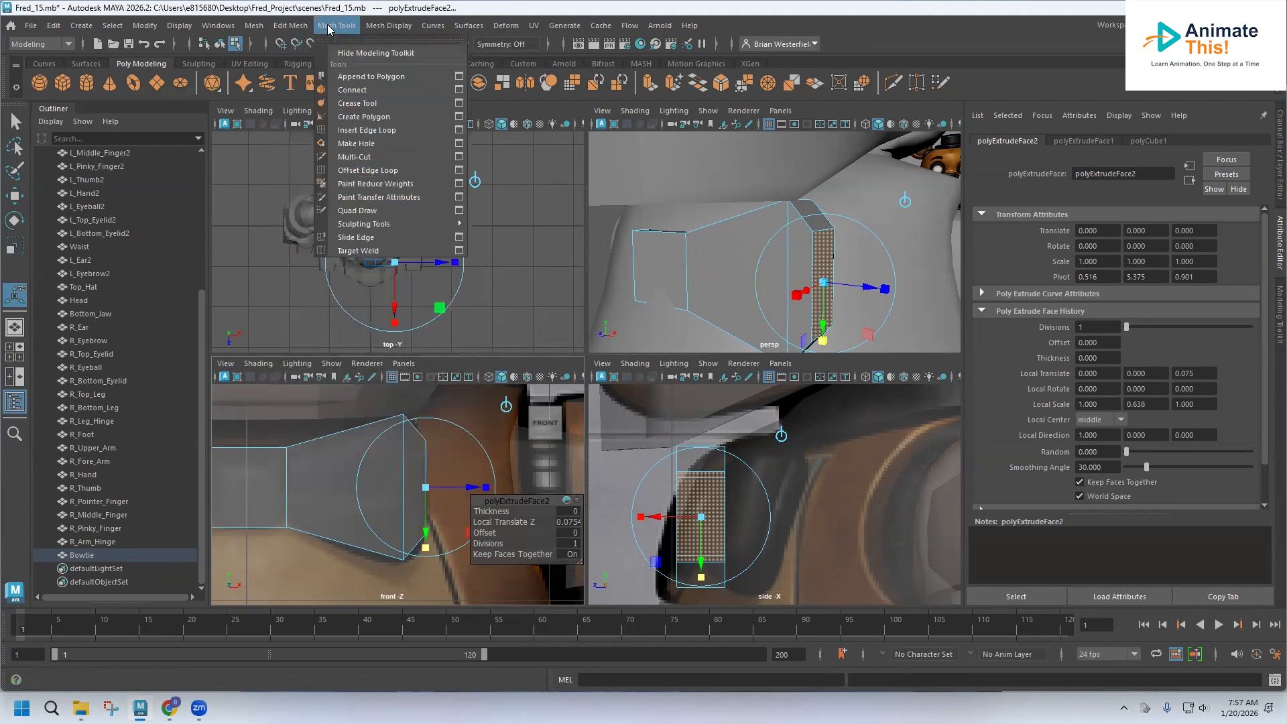
left_click(367, 130)
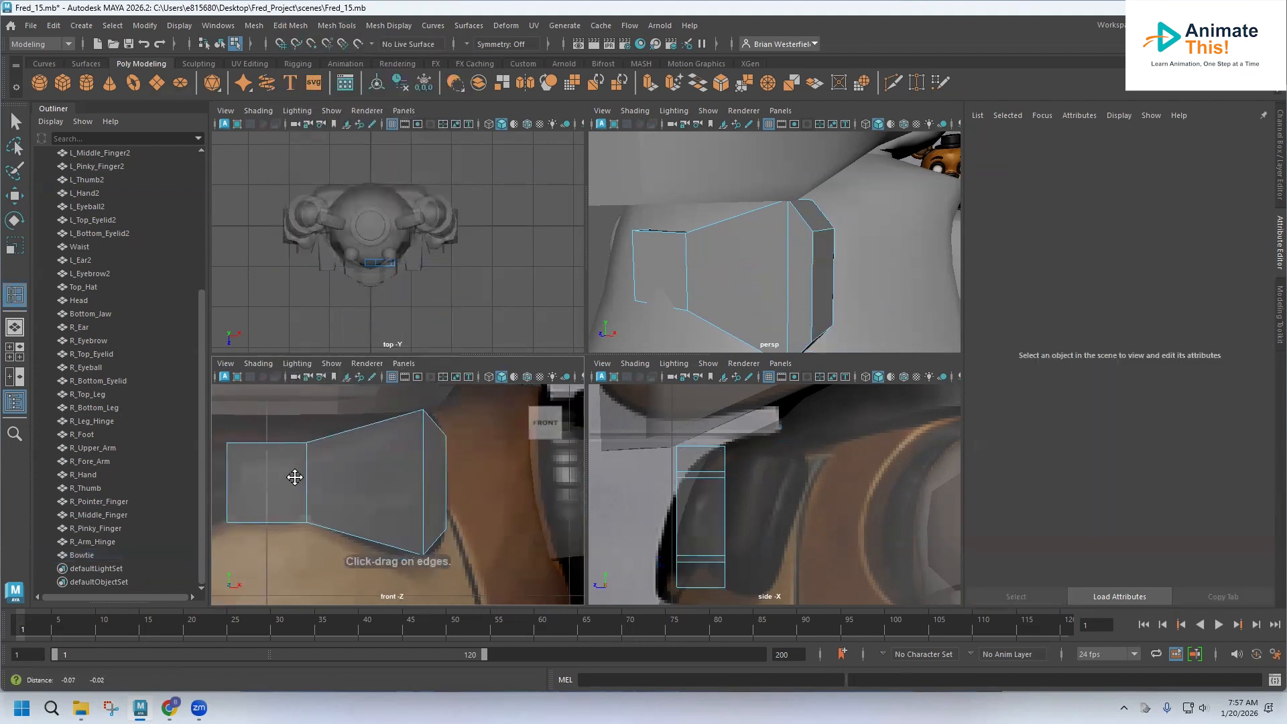
middle_click_drag(295, 477, 283, 475, "alt")
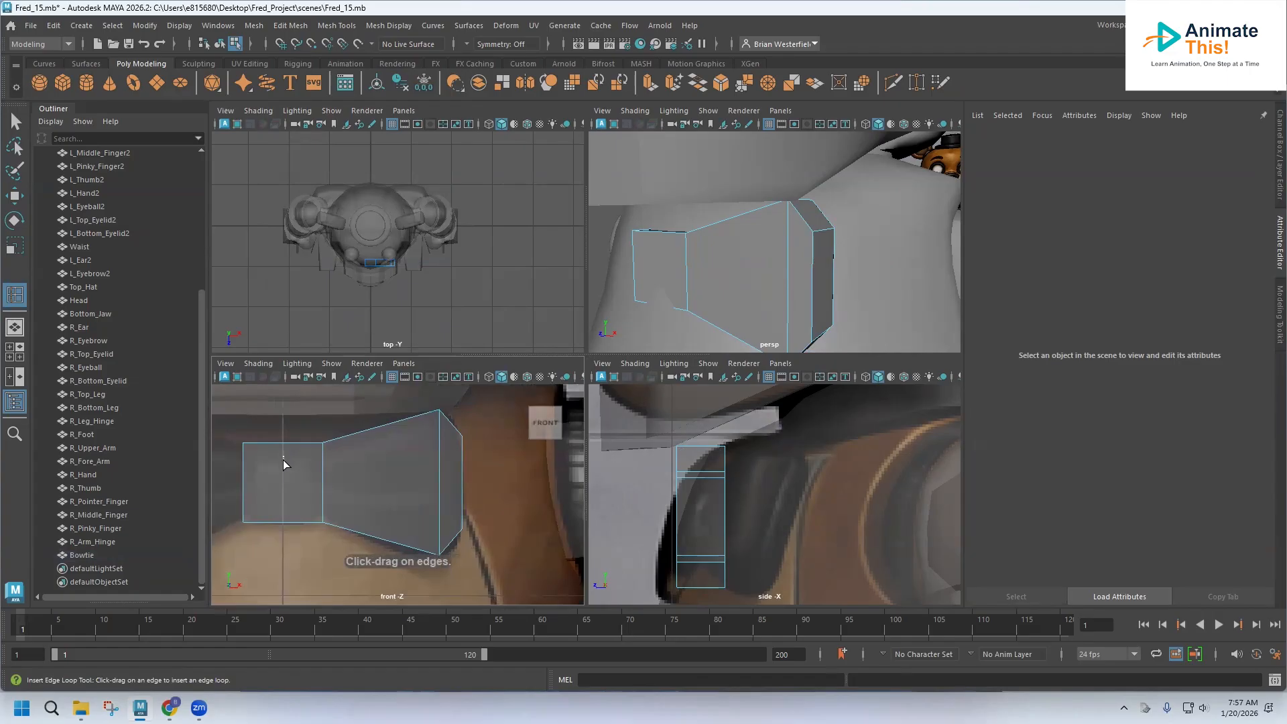
left_click(284, 448)
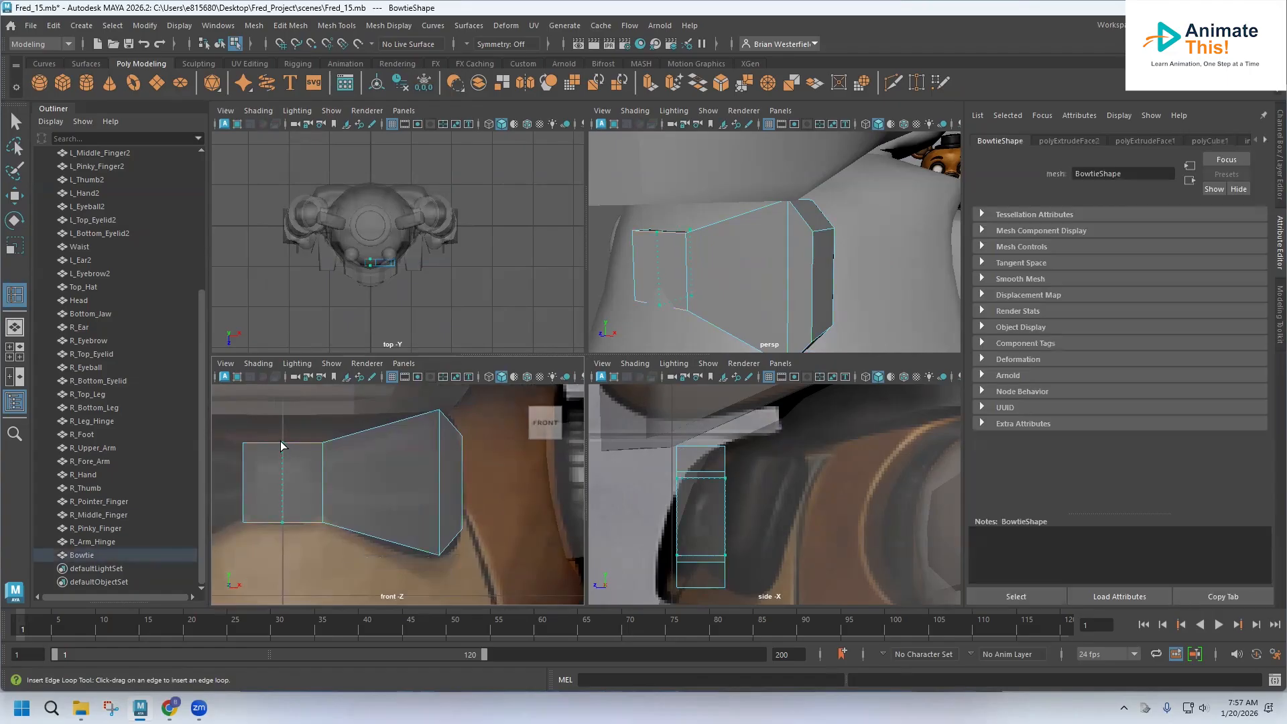
left_click(282, 448)
Insert another vertical edge loop across the outer half of the wing and two lengthwise loops dividing the bow tie into thirds.
left_click(397, 429)
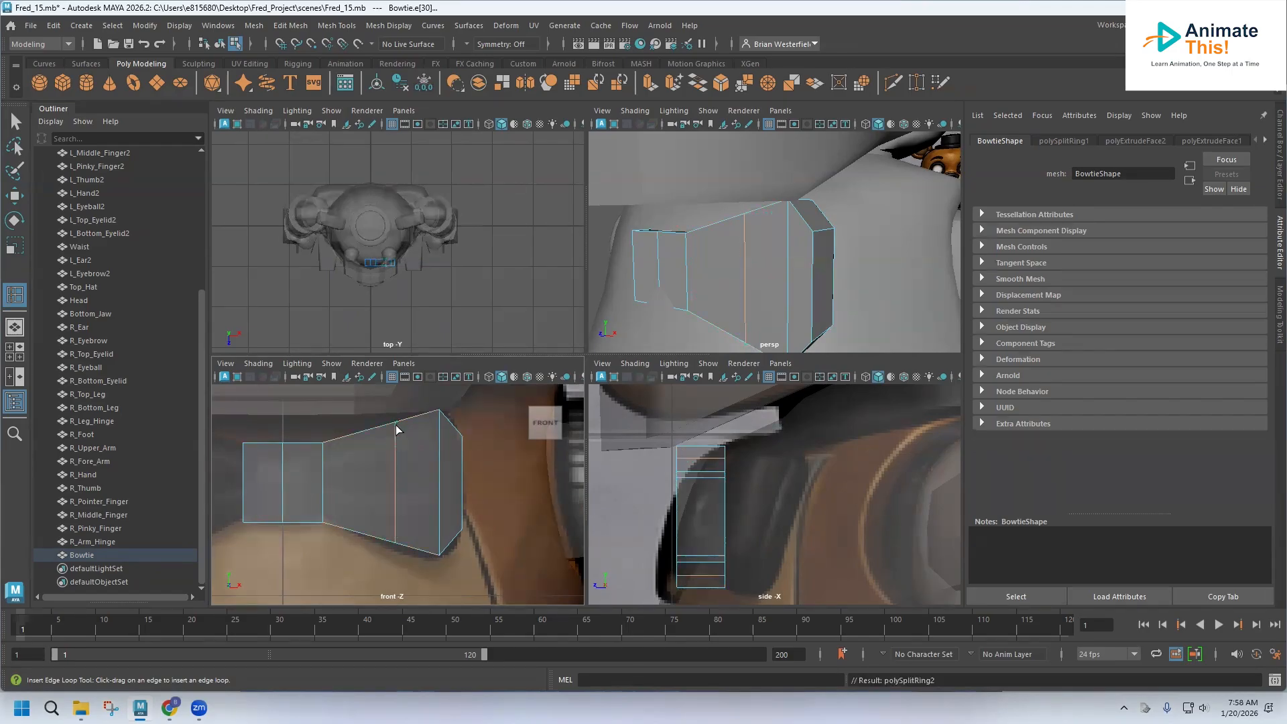
left_click(450, 428)
left_click_drag(324, 478, 415, 496)
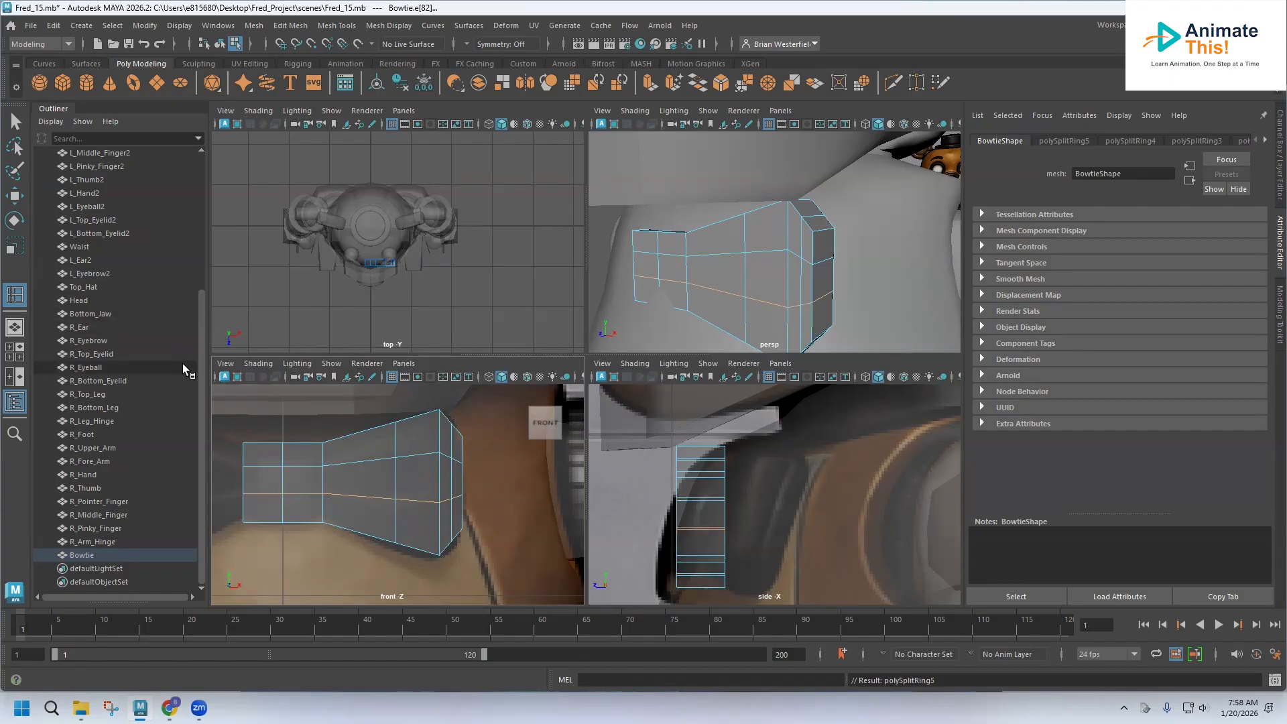
Lower the vertices along the wing's bottom edge and push the tip's middle vertices outward to round the outline to the front reference.
left_click(14, 196)
right_click(395, 309)
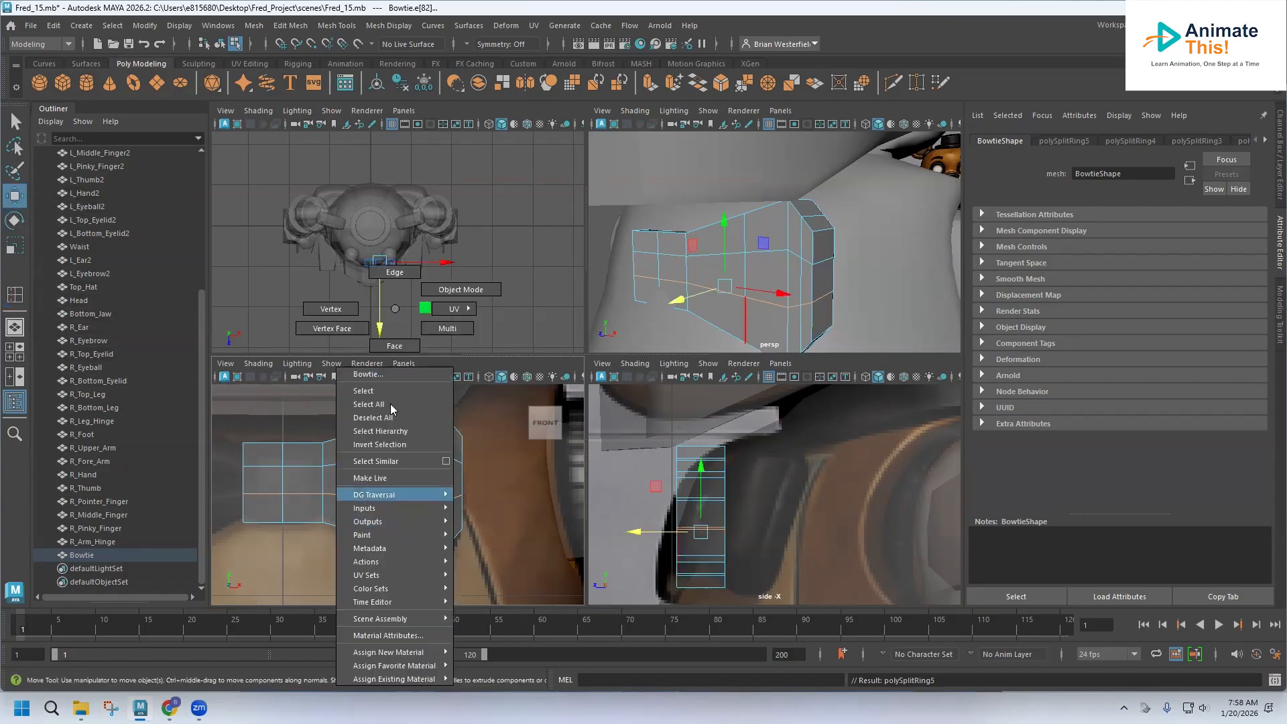
left_click(350, 308)
left_click_drag(375, 522, 412, 563)
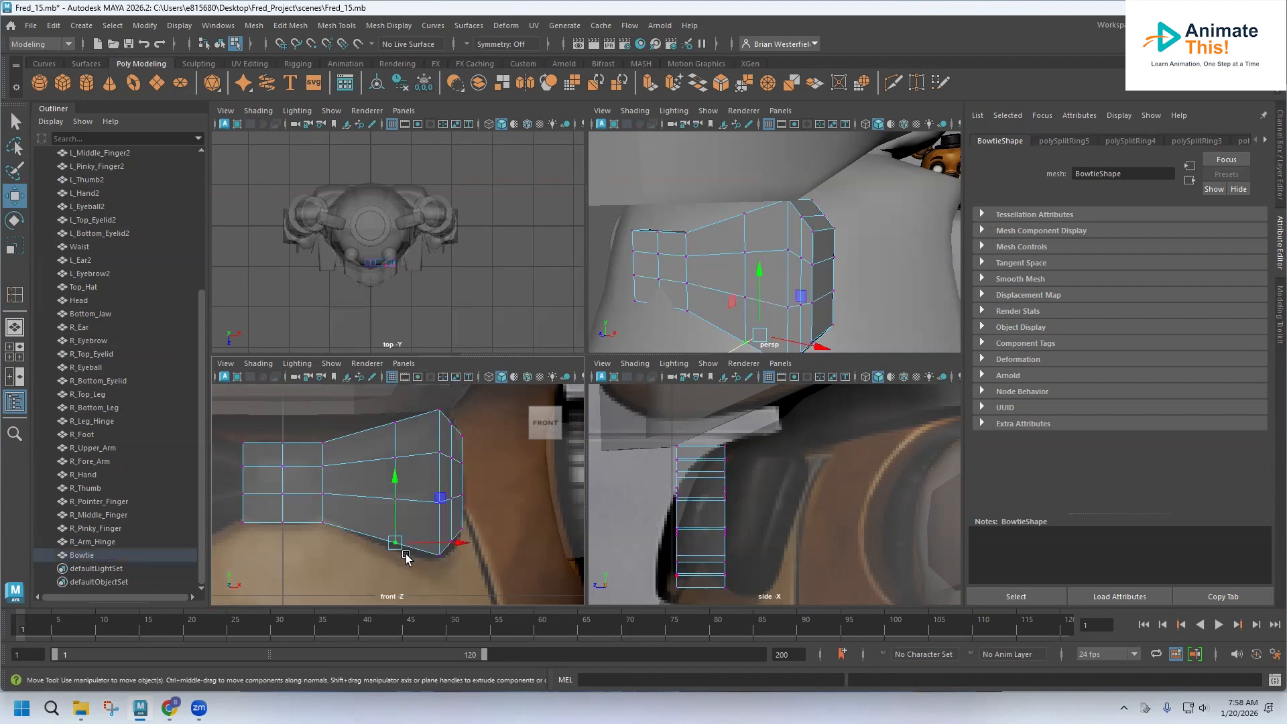
left_click_drag(395, 474, 395, 484)
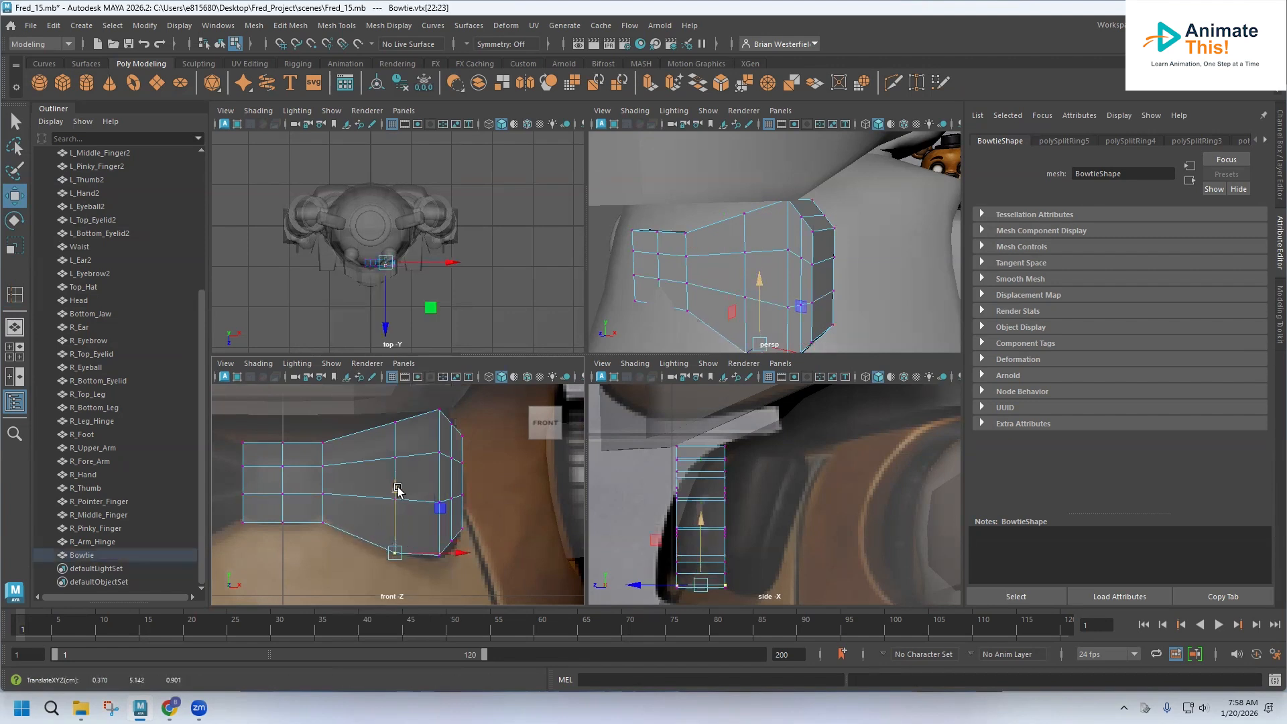
left_click_drag(425, 538, 451, 570)
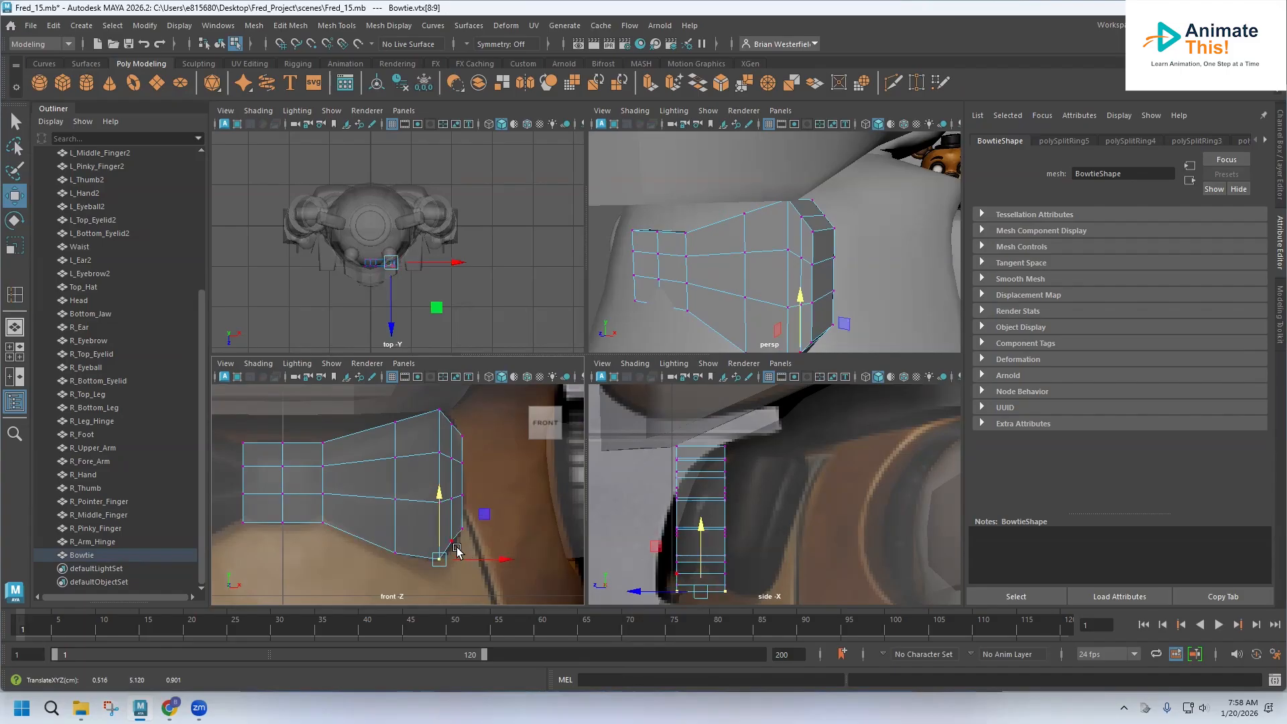
left_click_drag(446, 527, 461, 551)
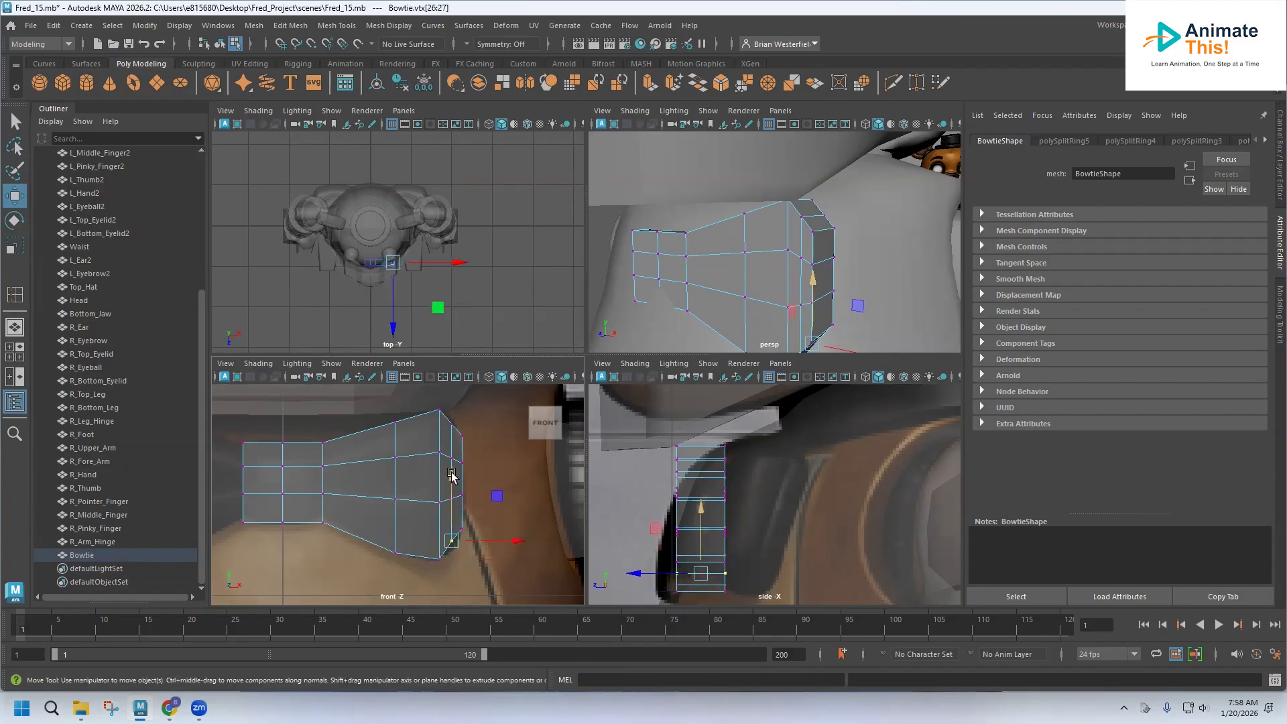
left_click_drag(453, 482, 504, 483)
left_click_drag(454, 432, 396, 400)
Insert two supporting edge loops close to either side of the junction between the knot and the wing.
left_click_drag(311, 427, 338, 460)
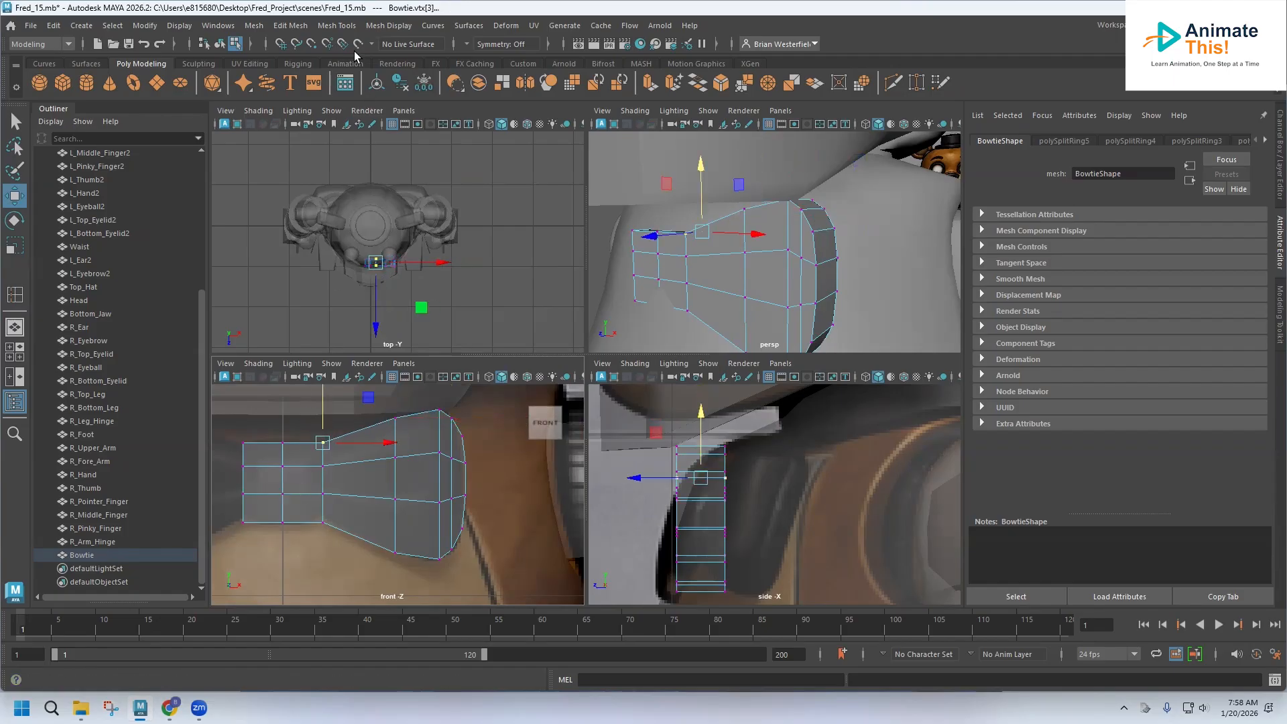
left_click(337, 26)
mouse_move(378, 27)
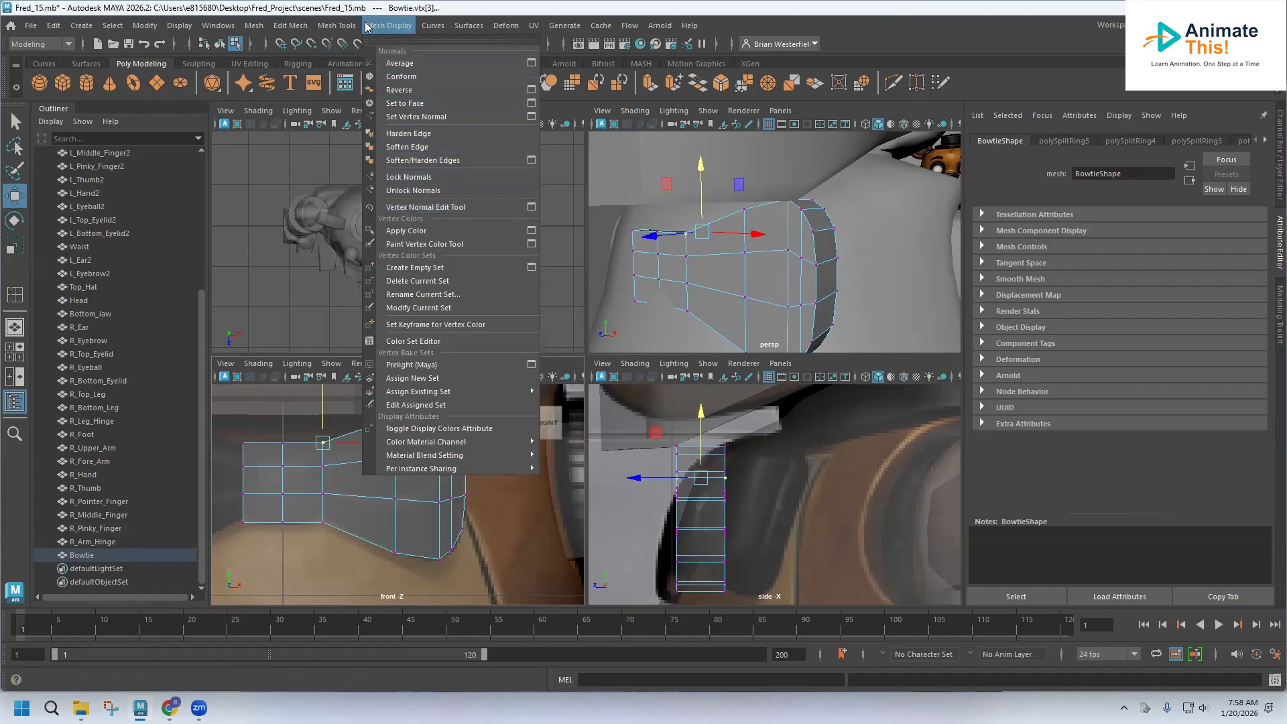
left_click(349, 390)
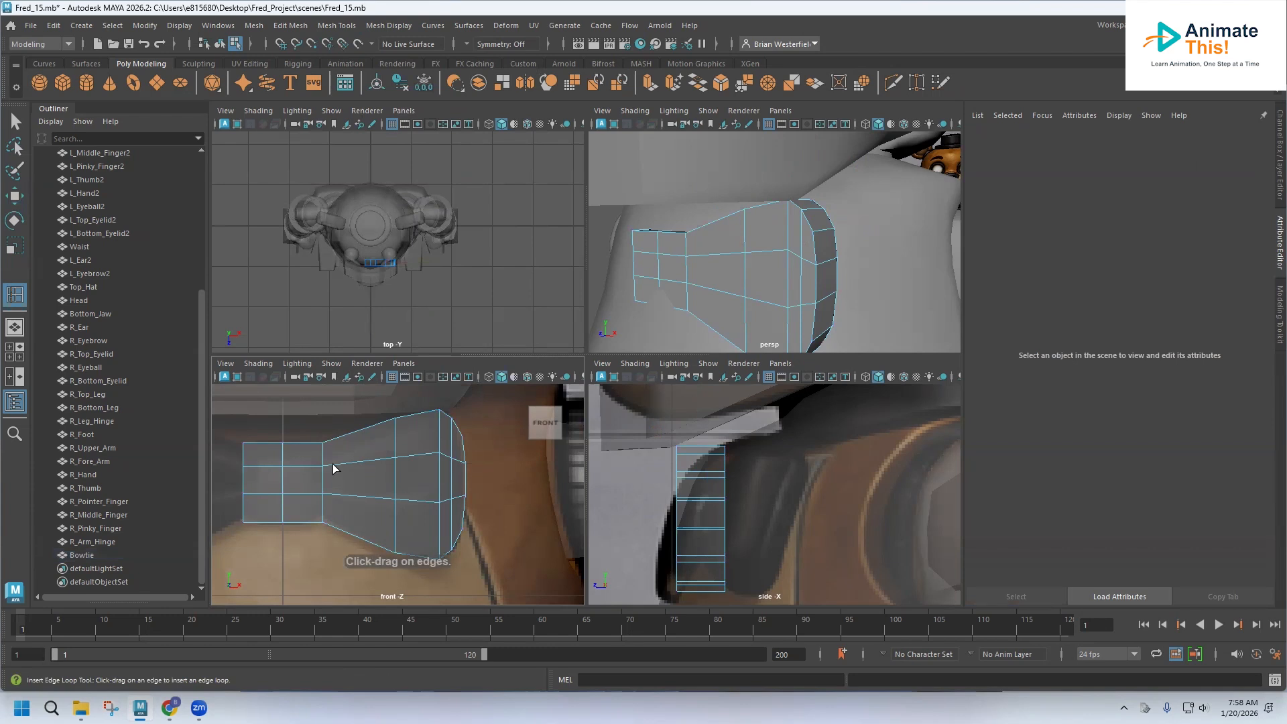
left_click_drag(331, 464, 327, 473)
key("q")
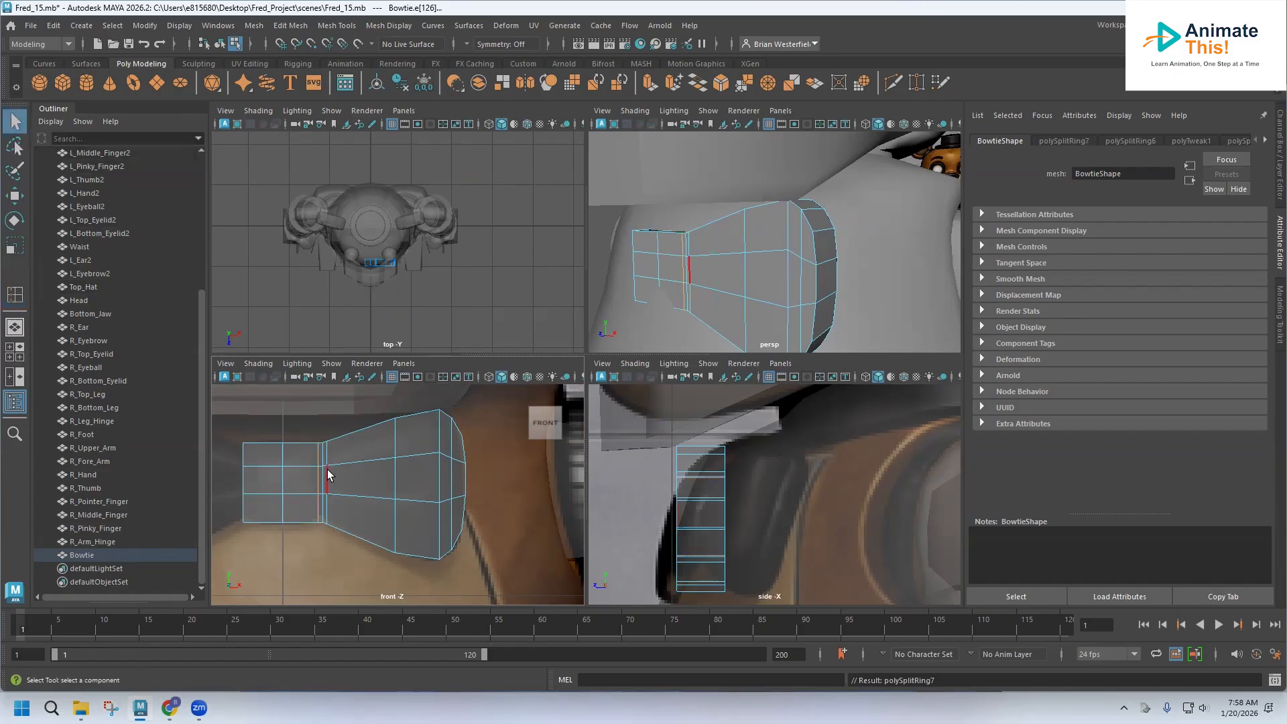
Select the edge loop at the junction between knot and wing and scale it inward vertically to form a crease.
right_click_drag(328, 468, 309, 268)
left_click(323, 476)
double_click(322, 476)
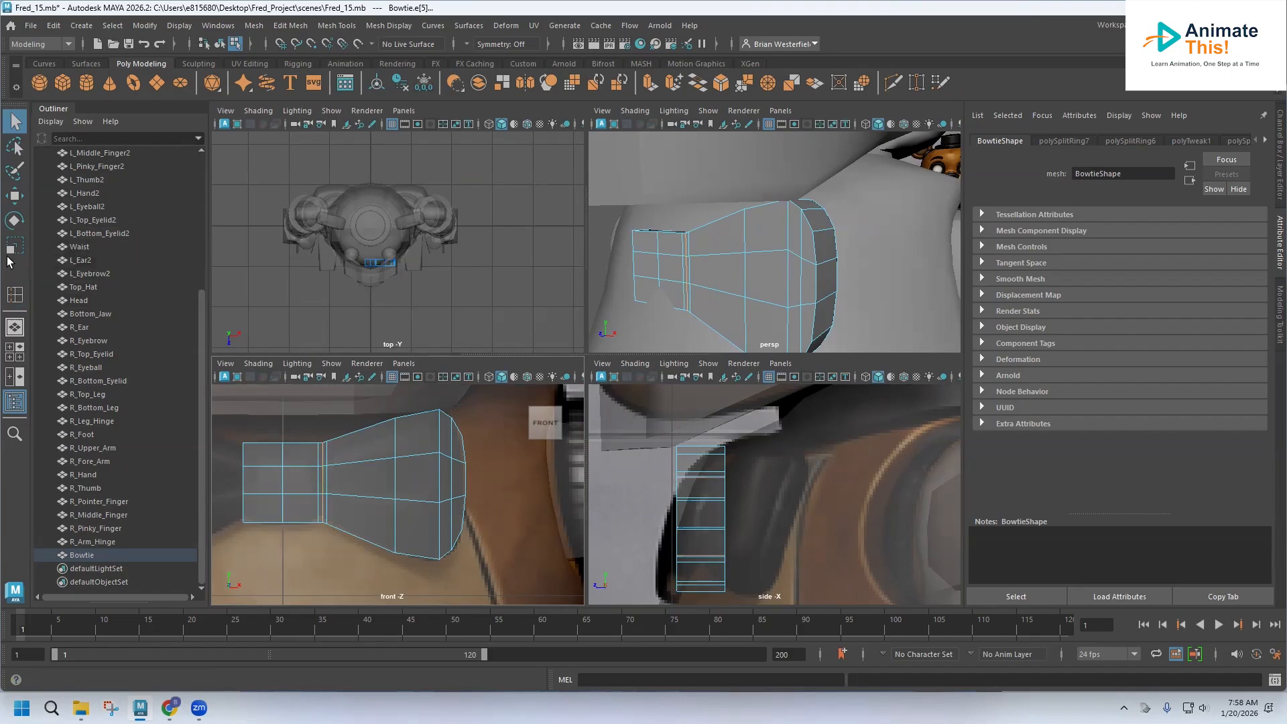
key("r")
left_click_drag(325, 463, 323, 430)
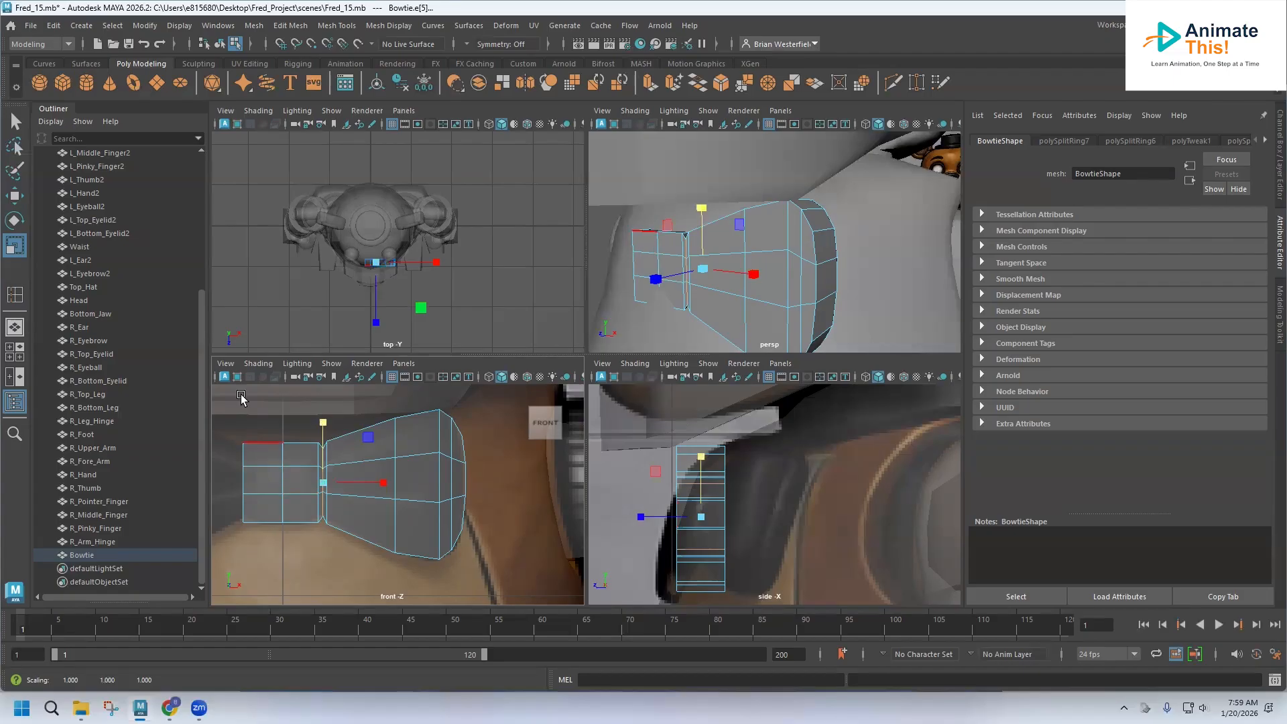
Delete the knot faces on the character's right side of the centreline, leaving only half of the bow tie.
left_click(16, 124)
right_click_drag(263, 308, 242, 356)
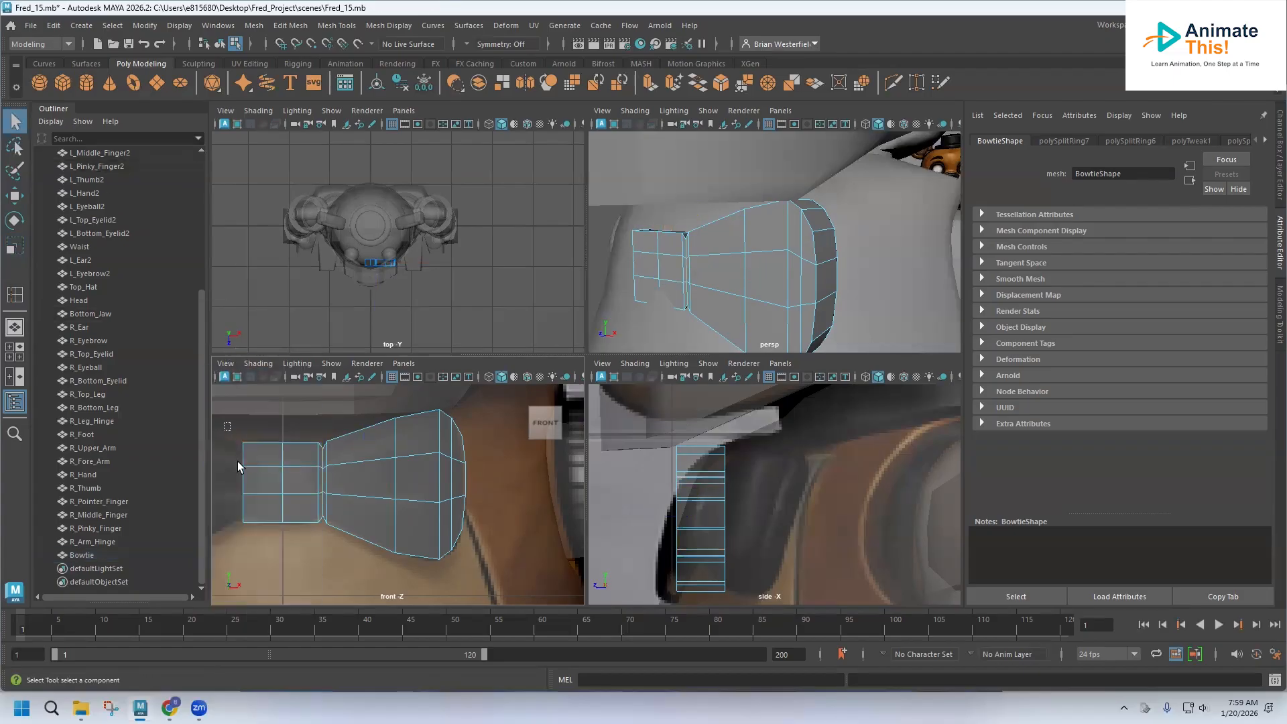
left_click_drag(269, 555, 270, 556)
key("Delete")
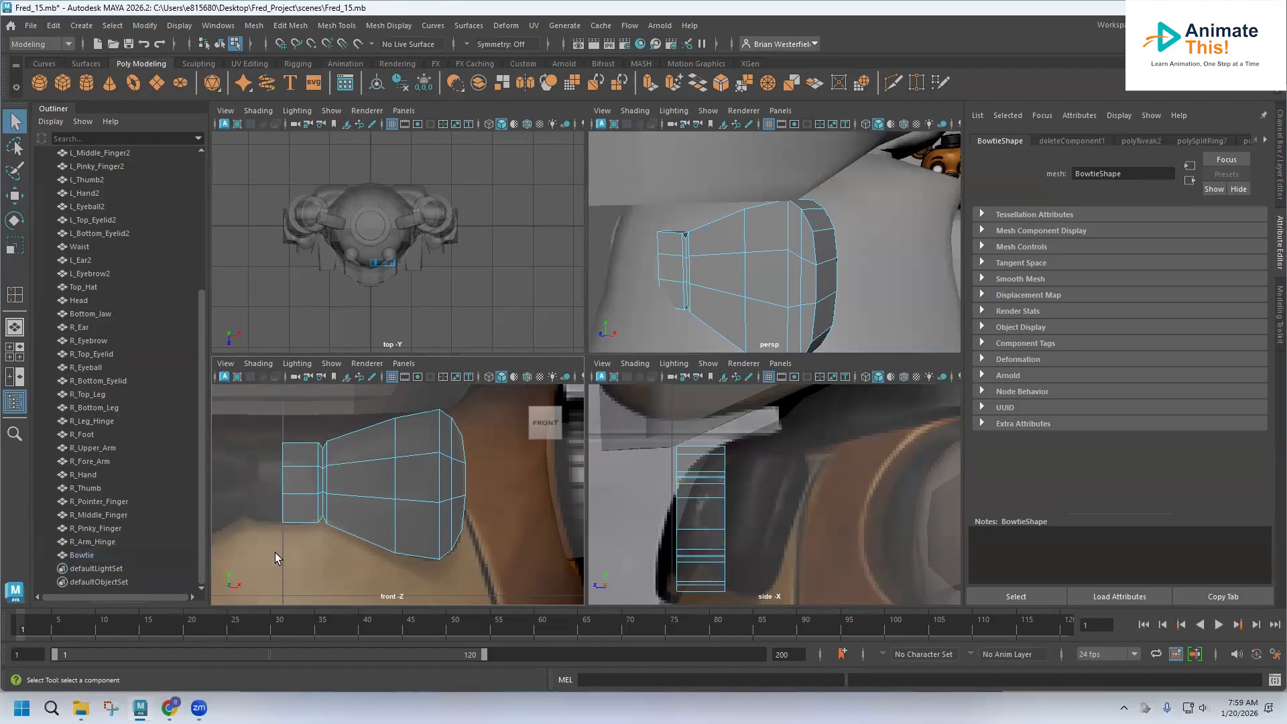
Extrude the wing's middle front face next to the knot with a local Z translate of -0.005 and scale it to about 0.794.
mouse_move(523, 439)
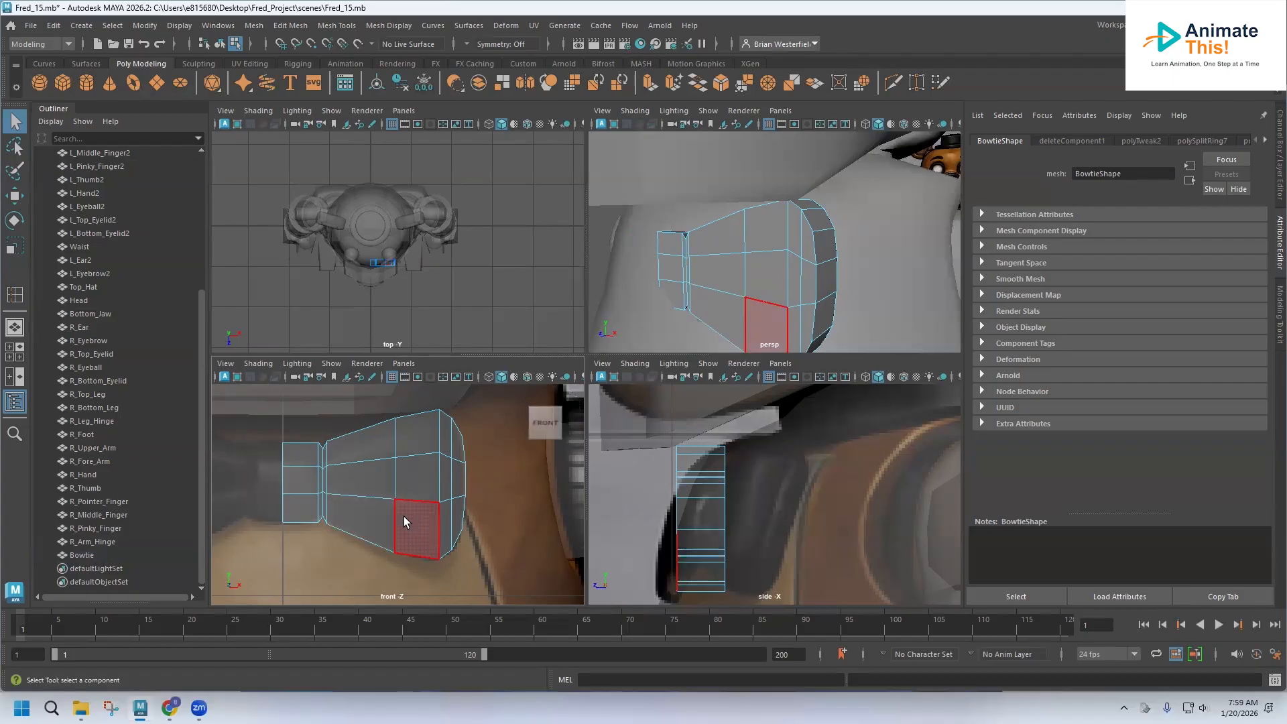
left_click_drag(722, 279, 715, 273, "alt")
left_click(689, 271)
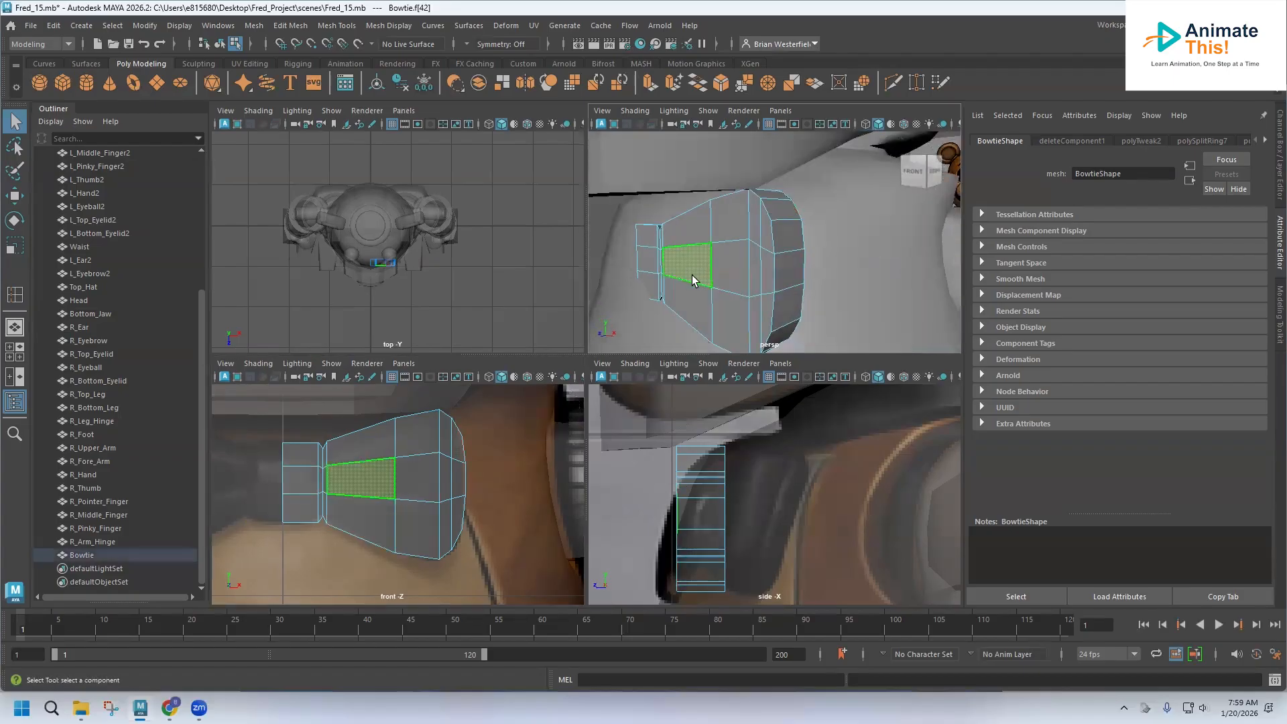
key("ctrl+e")
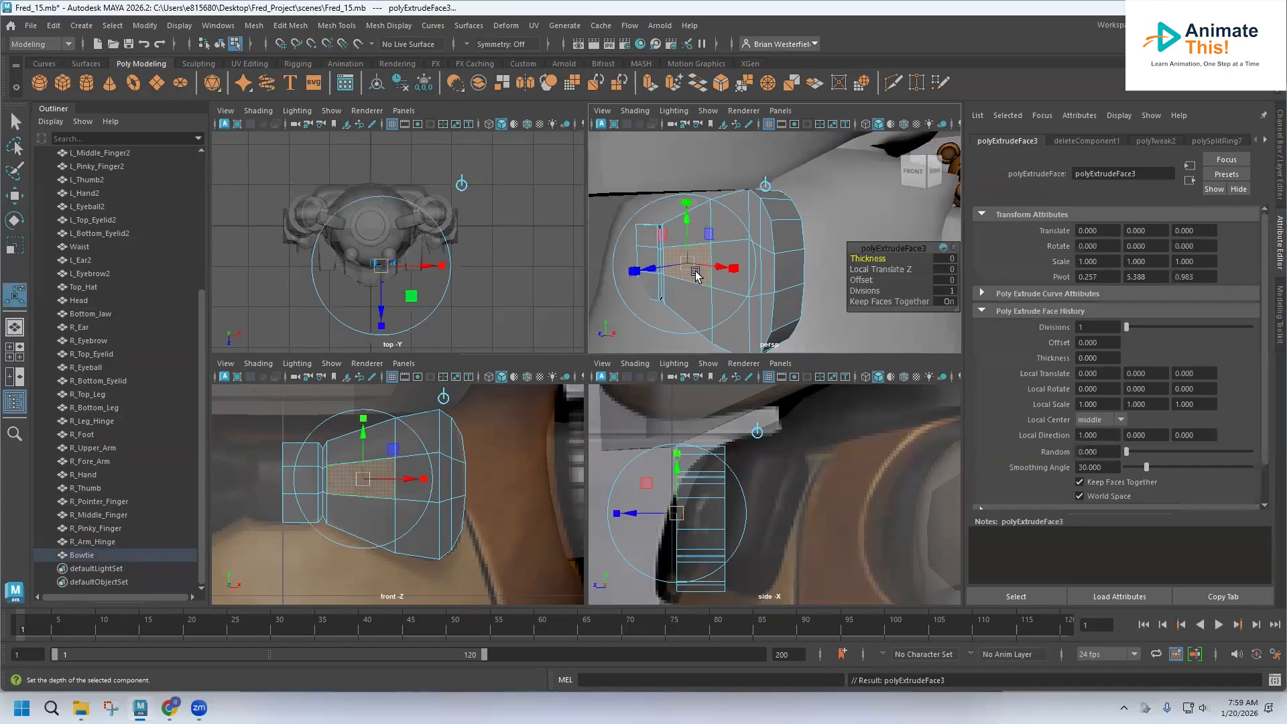
left_click(732, 269)
mouse_move(687, 262)
left_mouse_down()
mouse_move(657, 269)
mouse_move(710, 257)
left_mouse_up()
middle_click_drag(711, 256, 569, 259, "alt")
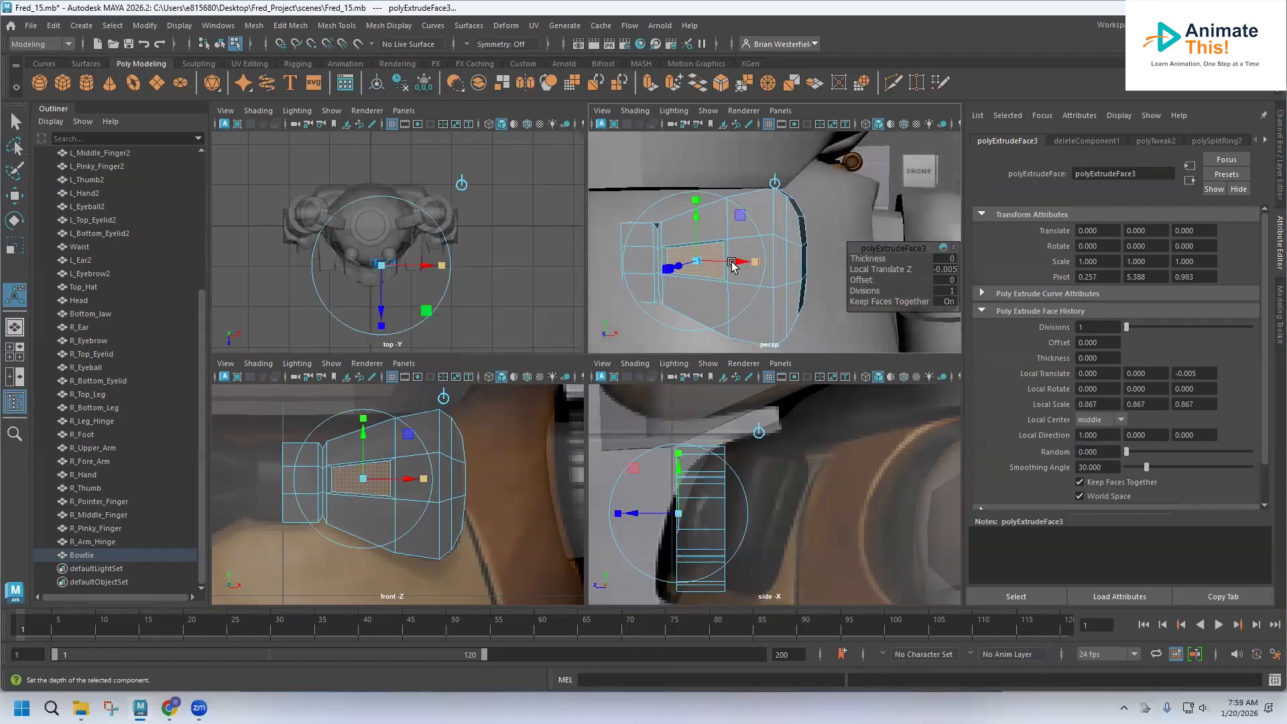
left_click_drag(697, 261, 662, 260)
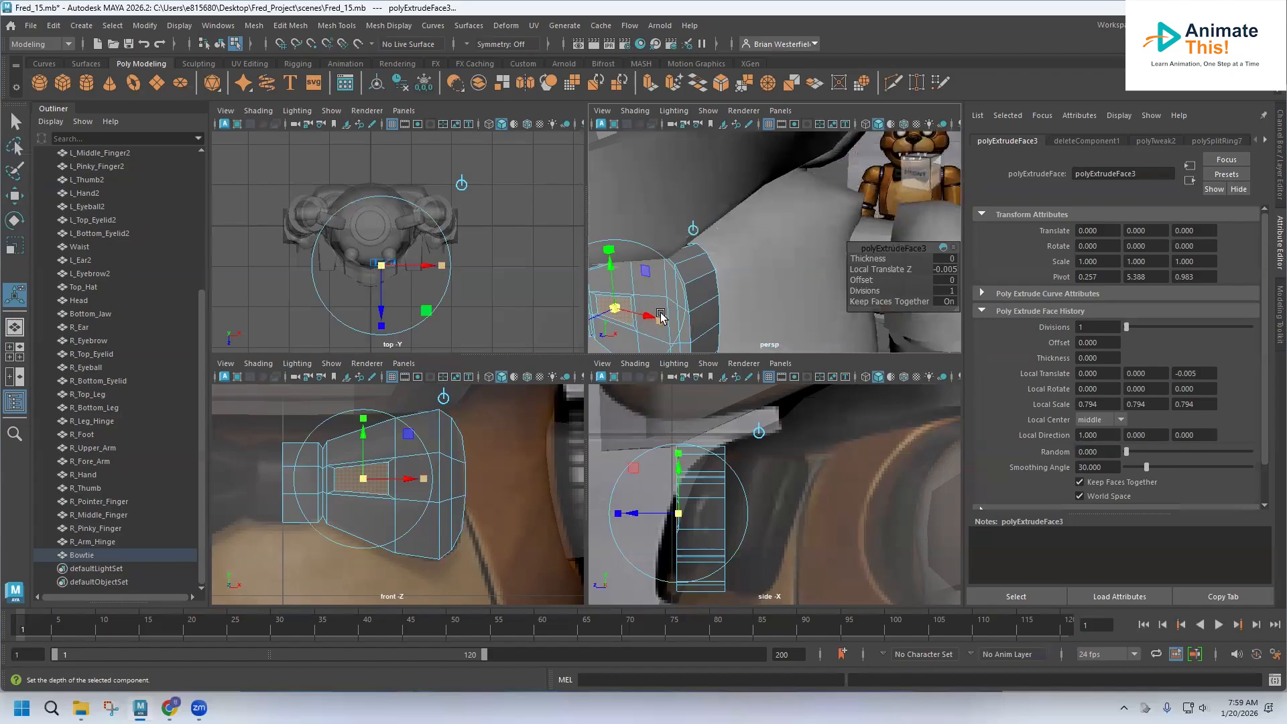
Pull the knot's middle front face slightly forward to about 0.996 on Z.
middle_click_drag(694, 274, 744, 273, "alt")
scroll(666, 288, "up", 4)
middle_click_drag(666, 287, 711, 249, "alt")
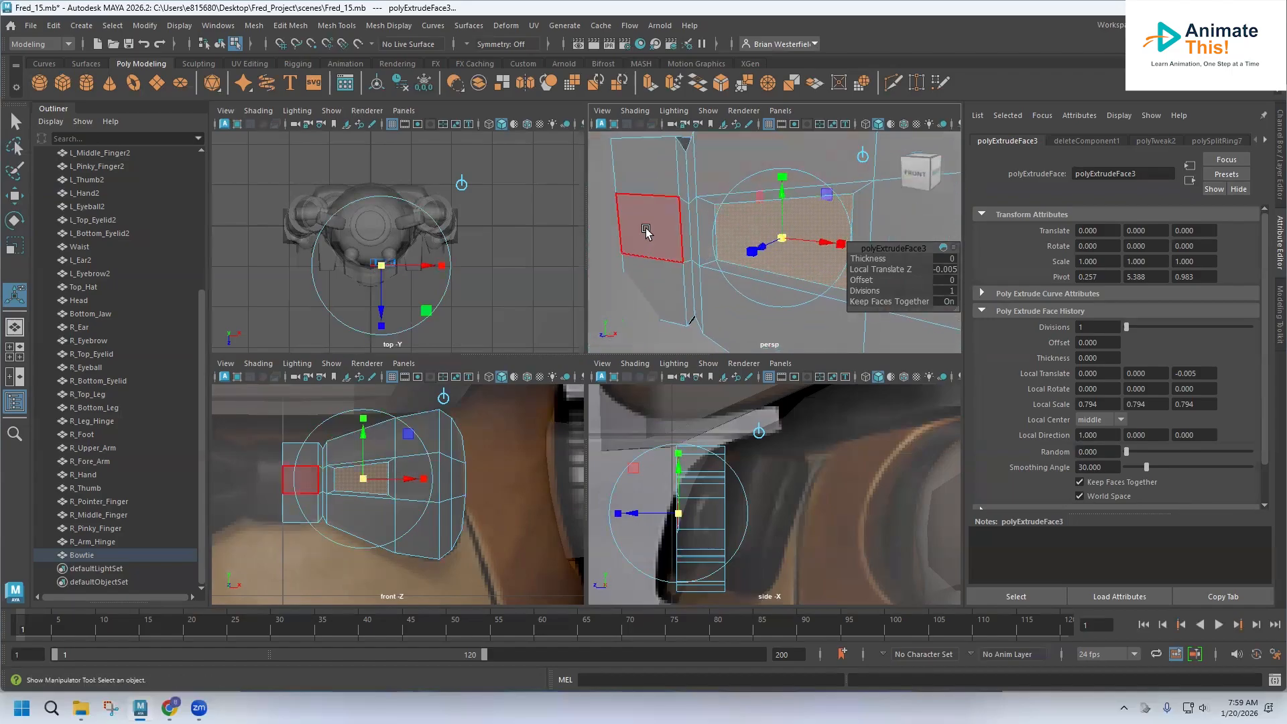
left_click(647, 231)
left_click(14, 196)
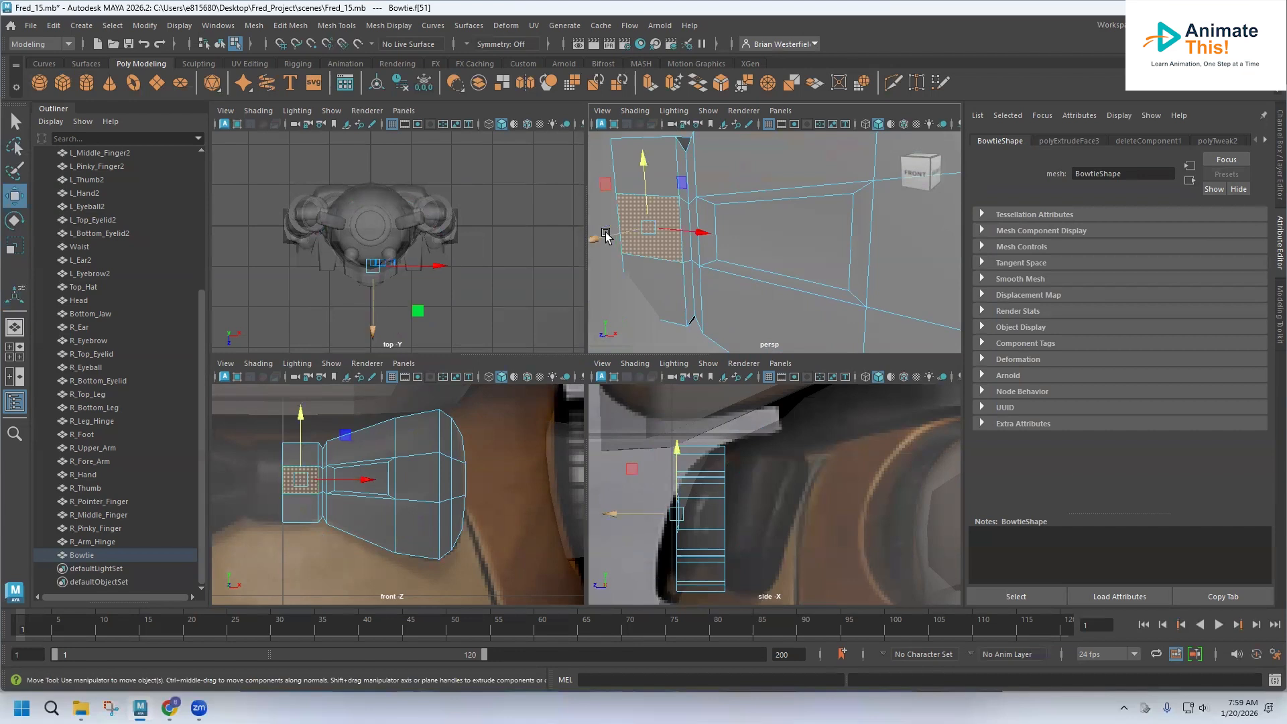
left_click_drag(601, 236, 596, 236)
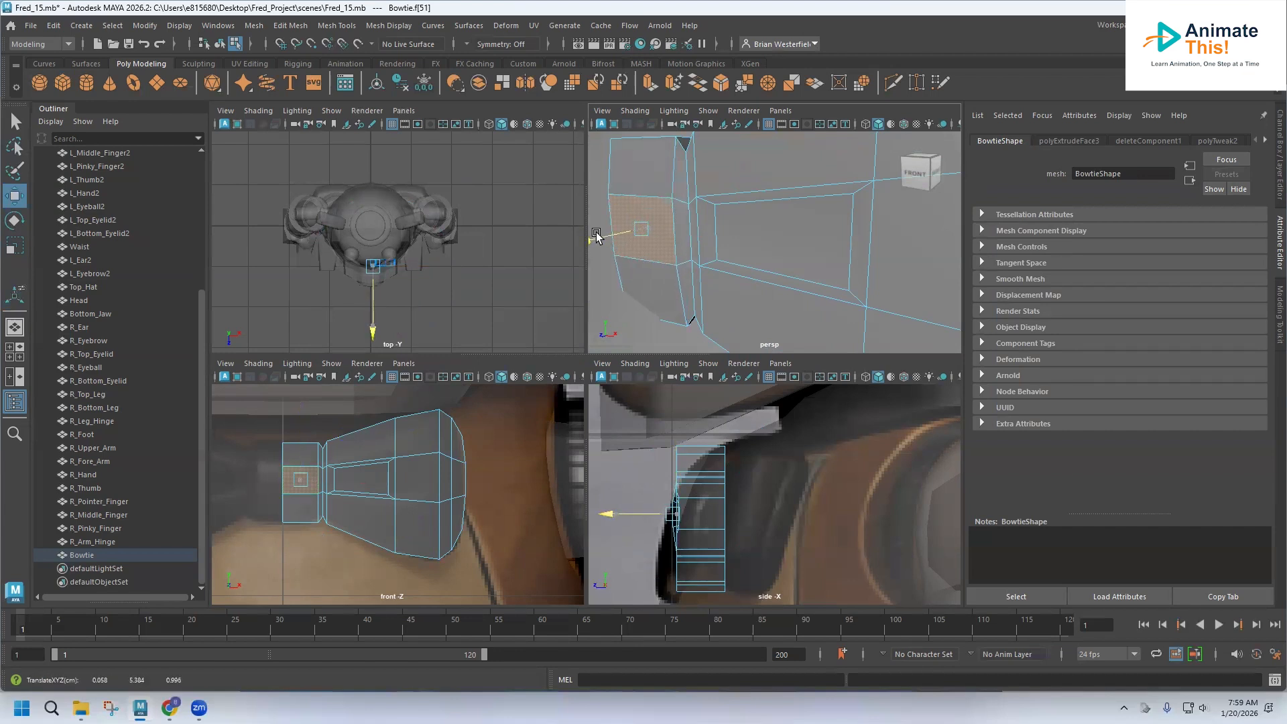
Select the wing's front faces surrounding the inset face and move them slightly forward along Z.
scroll(737, 246, "down", 6)
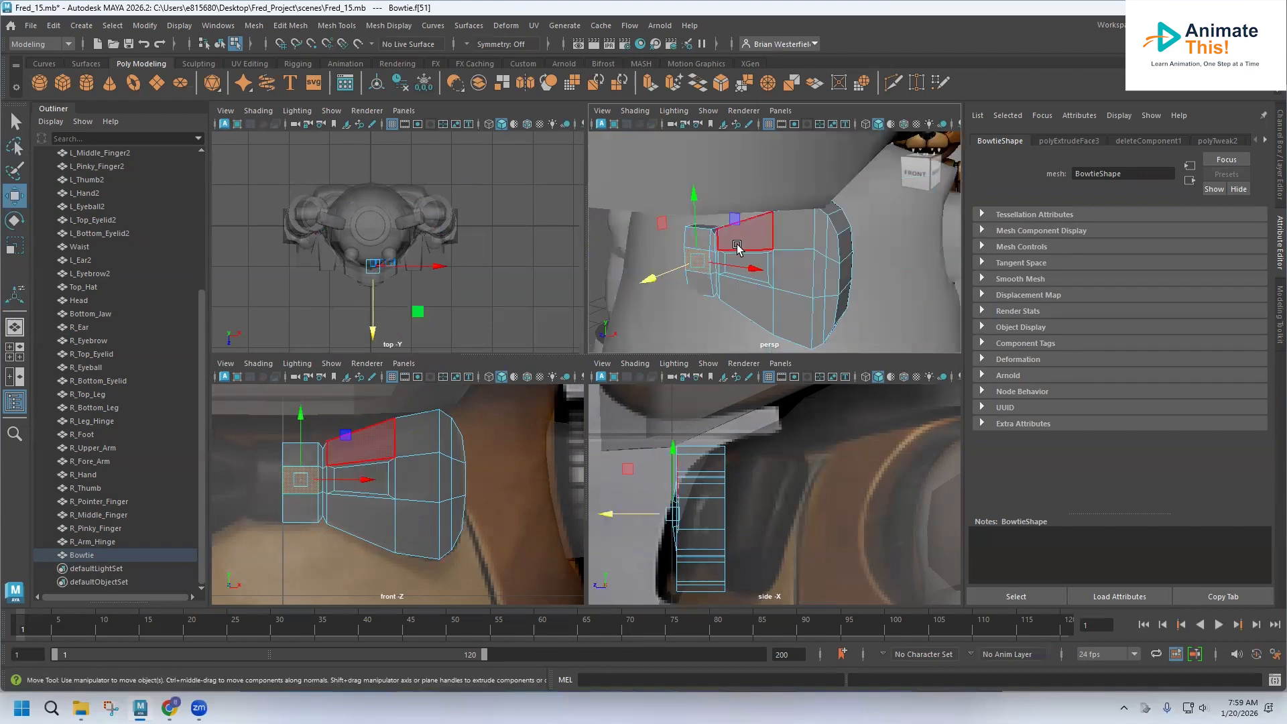
scroll(757, 274, "up", 5)
scroll(762, 273, "down", 5)
left_click(757, 248)
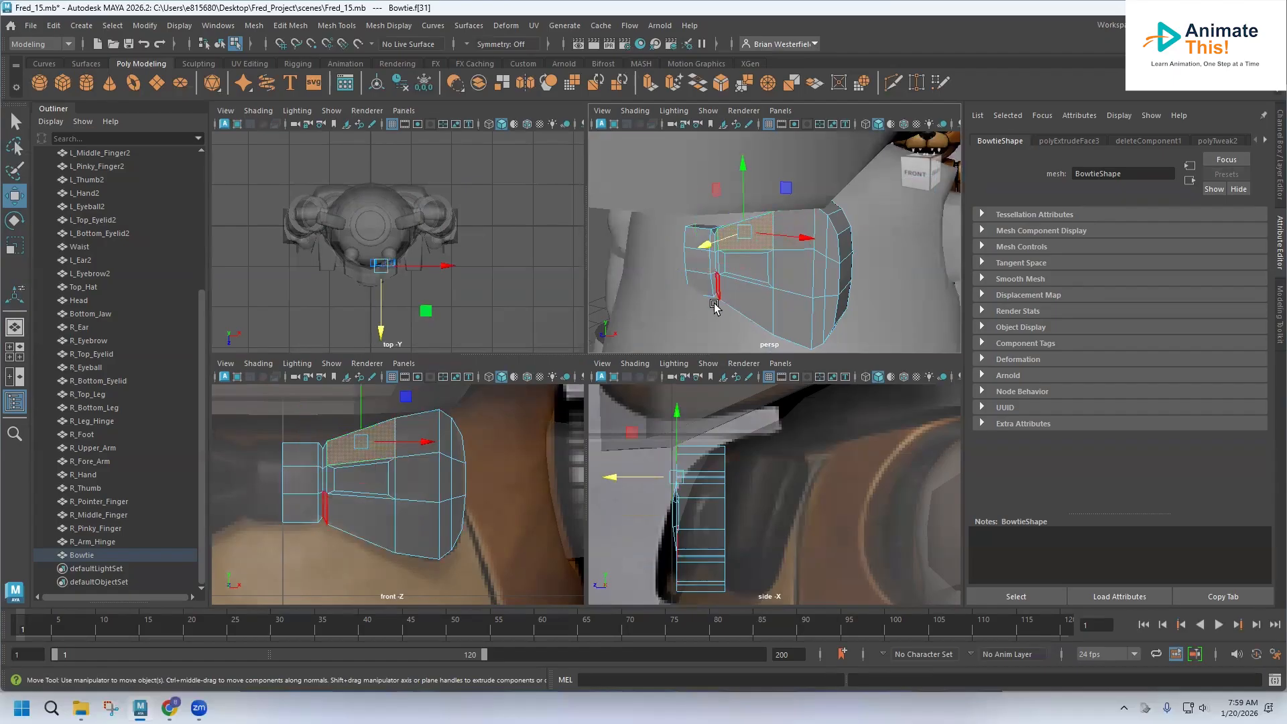
left_click(752, 309, "shift")
left_click(791, 314, "shift")
left_click(798, 266, "shift")
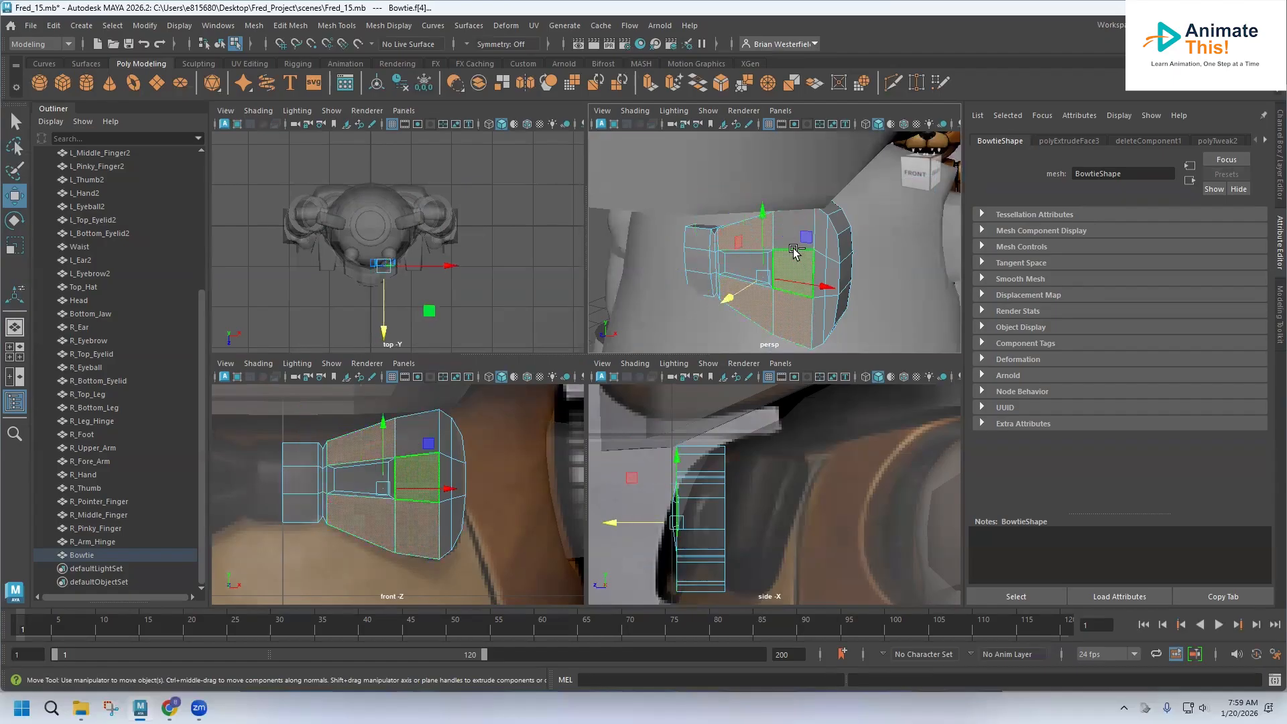
left_click(787, 231, "shift")
scroll(764, 266, "up", 6)
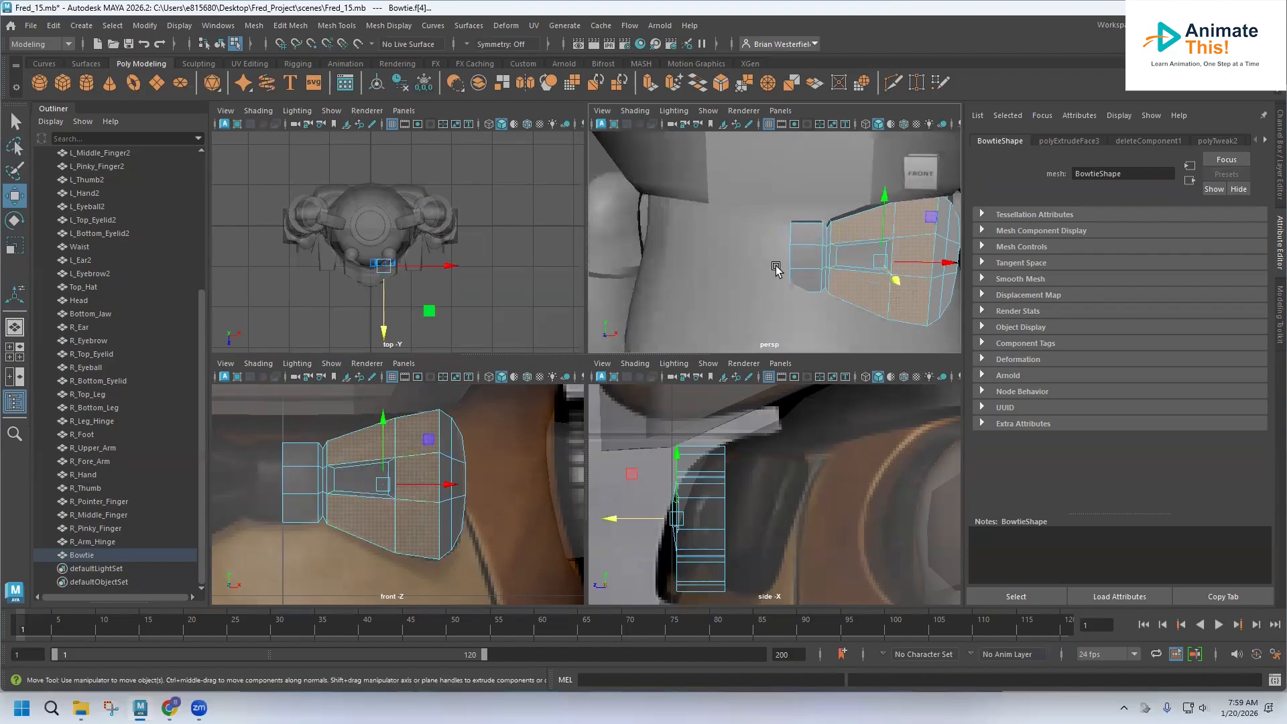
scroll(771, 269, "down", 6)
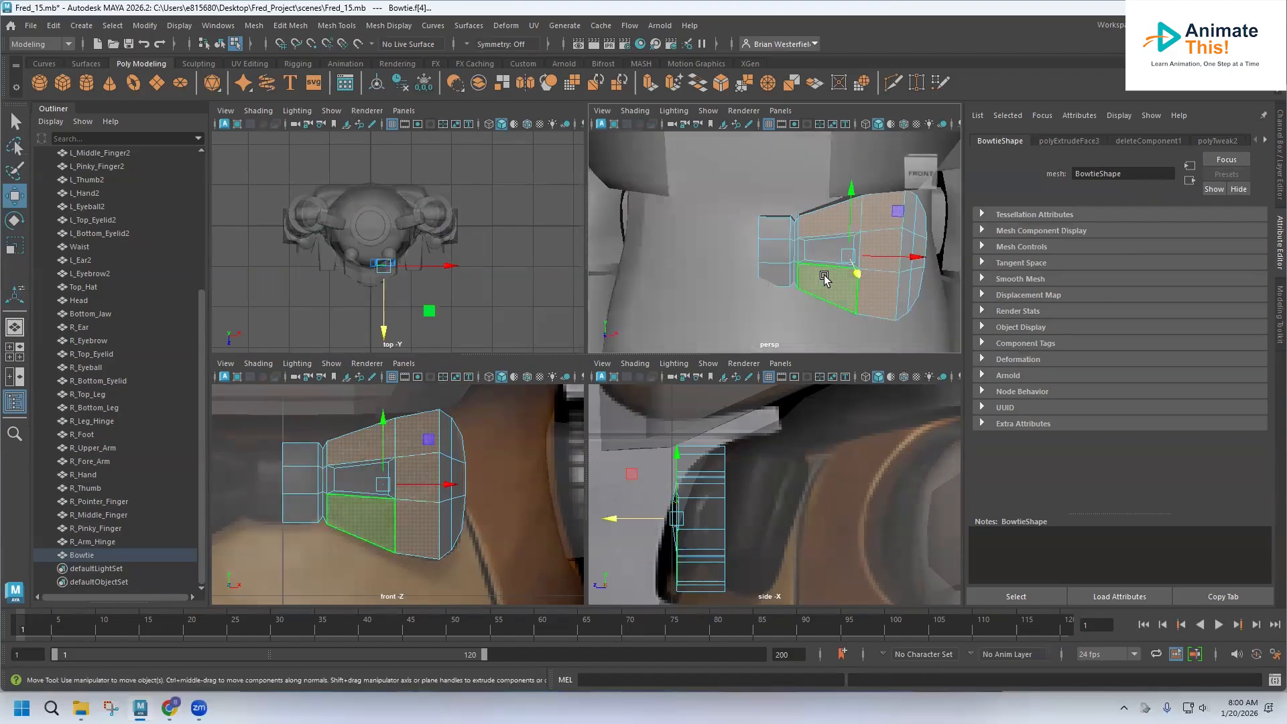
left_click_drag(852, 273, 797, 289, "alt")
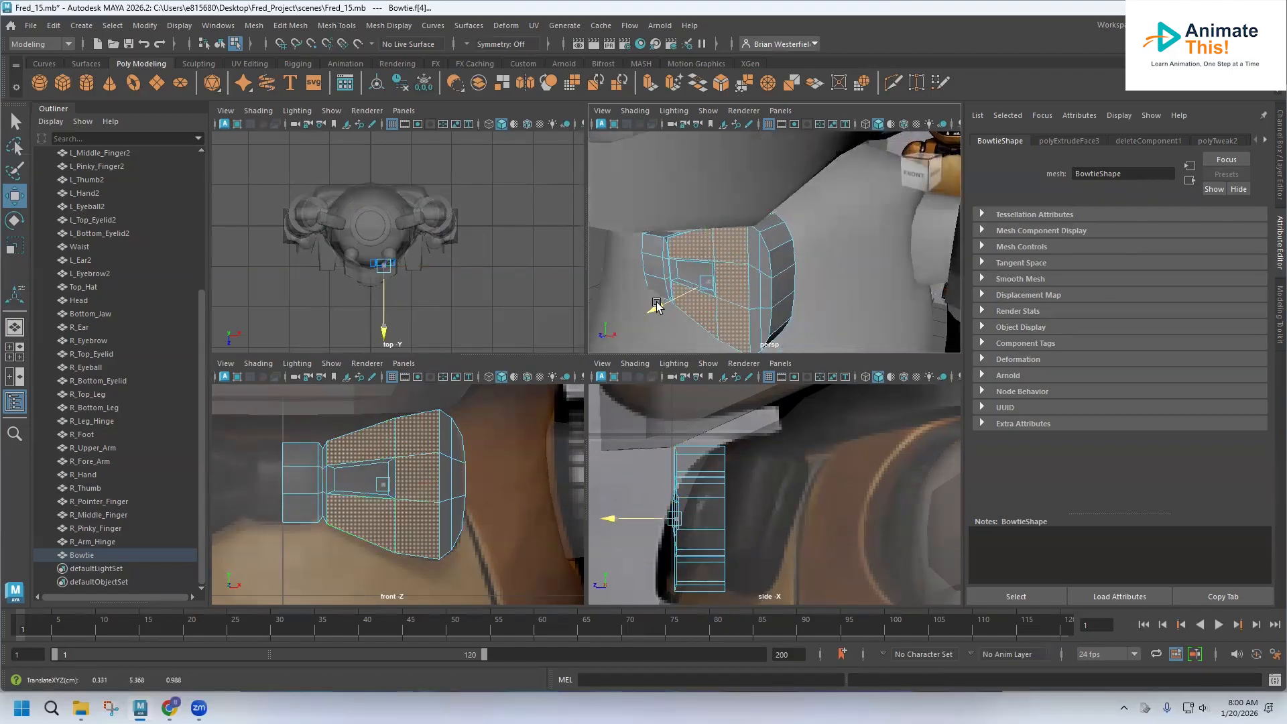
left_click_drag(657, 306, 657, 305)
left_click_drag(737, 263, 722, 272, "alt")
middle_click_drag(695, 256, 696, 137, "alt")
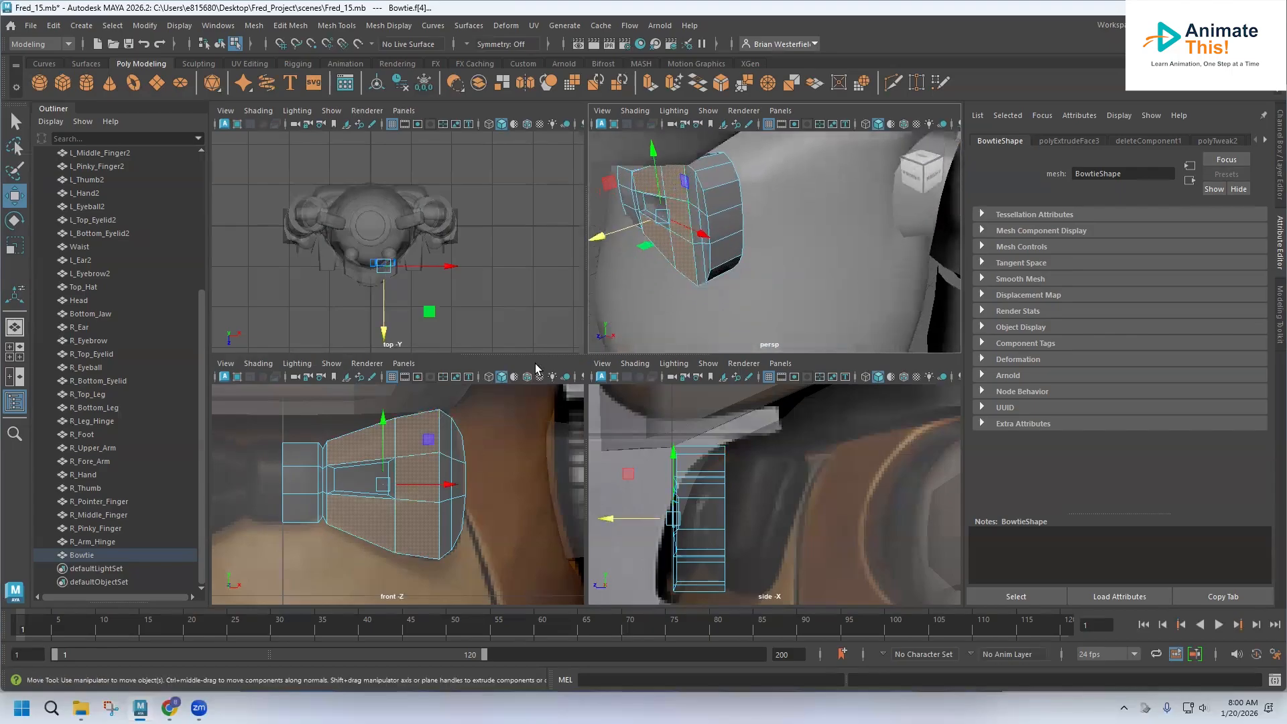
Return the bow tie half to object mode and preview its smoothed shape against the torso, ending in unsmoothed display.
right_click(726, 242)
right_click_drag(726, 242, 743, 232)
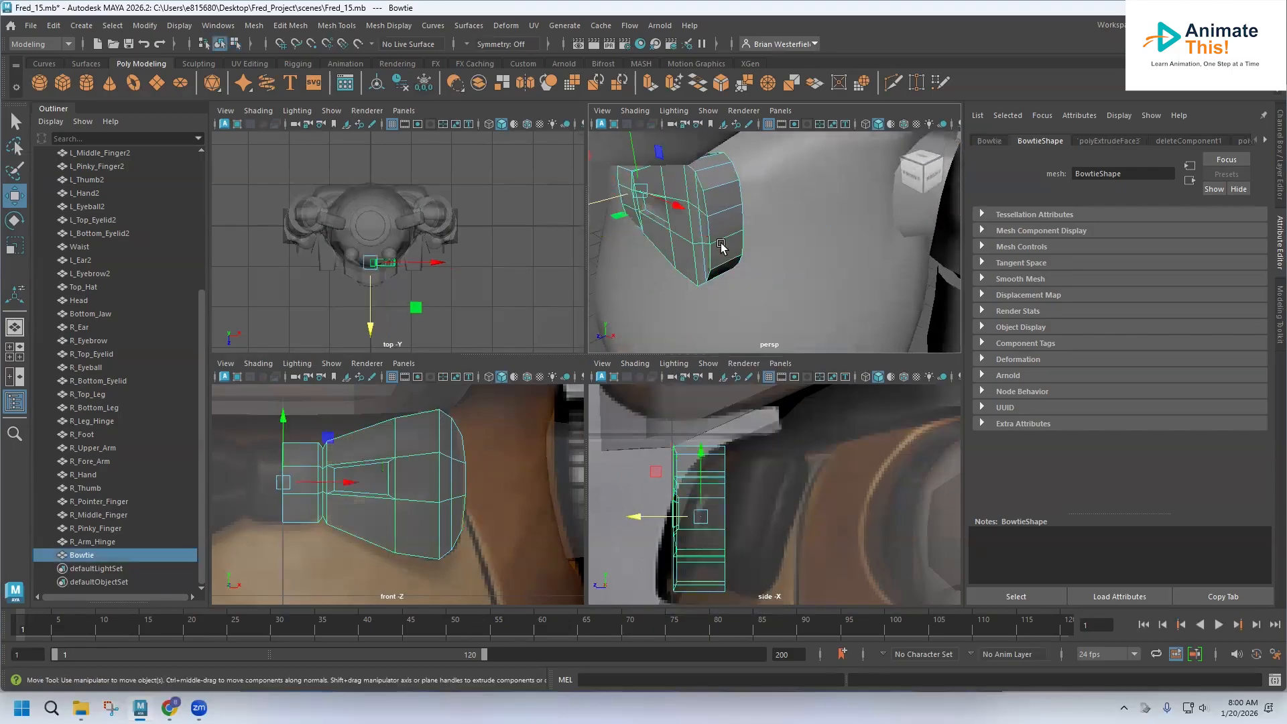
key("3")
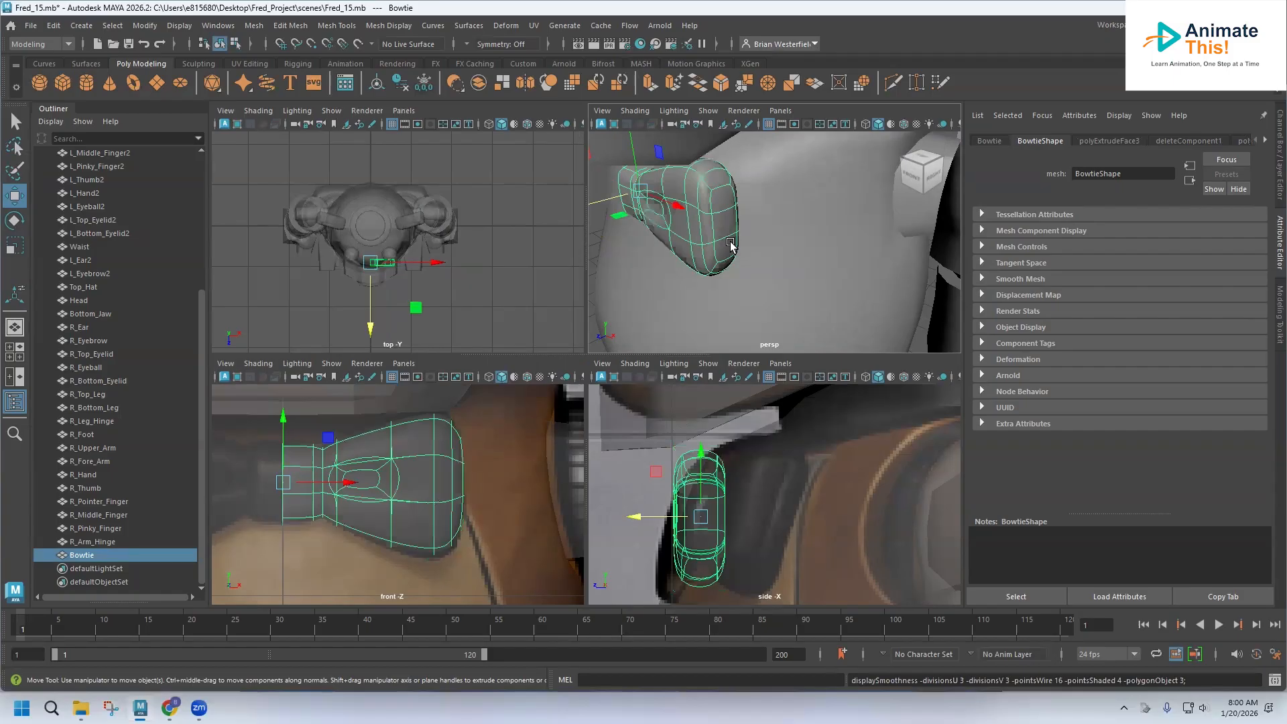
left_click(770, 282)
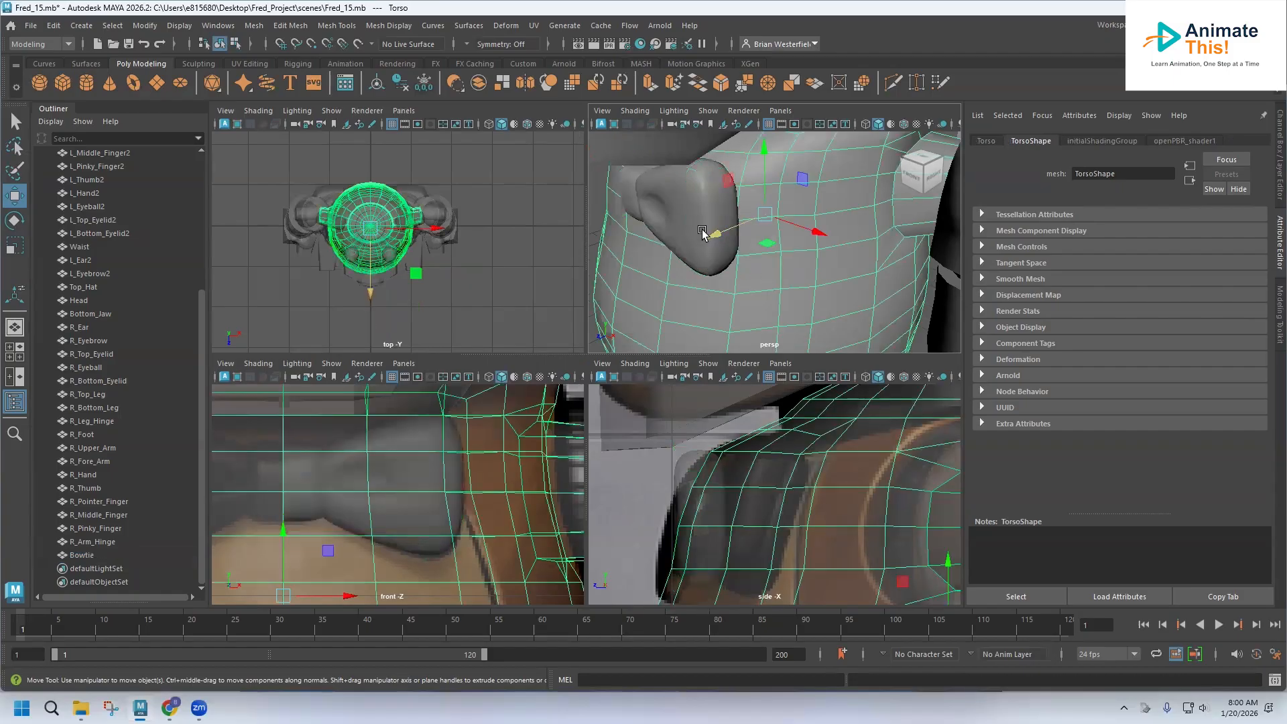
left_click_drag(703, 228, 715, 224, "alt")
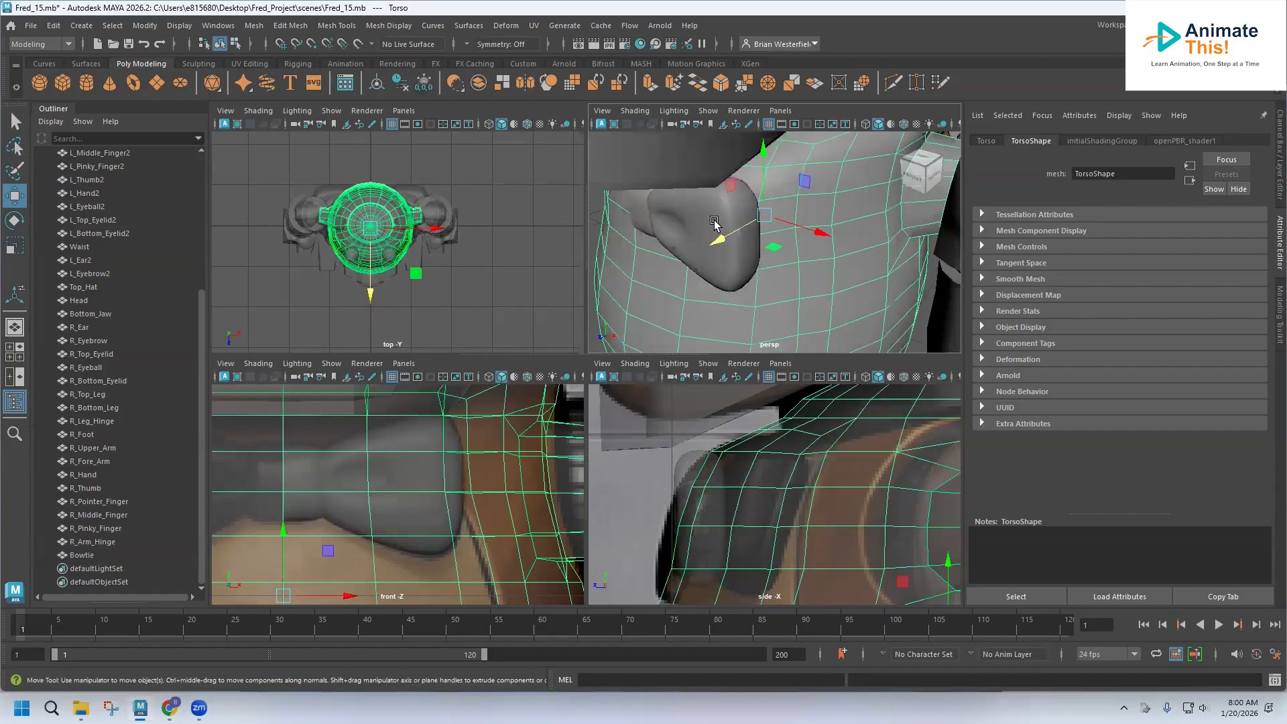
left_click(682, 235)
key("1")
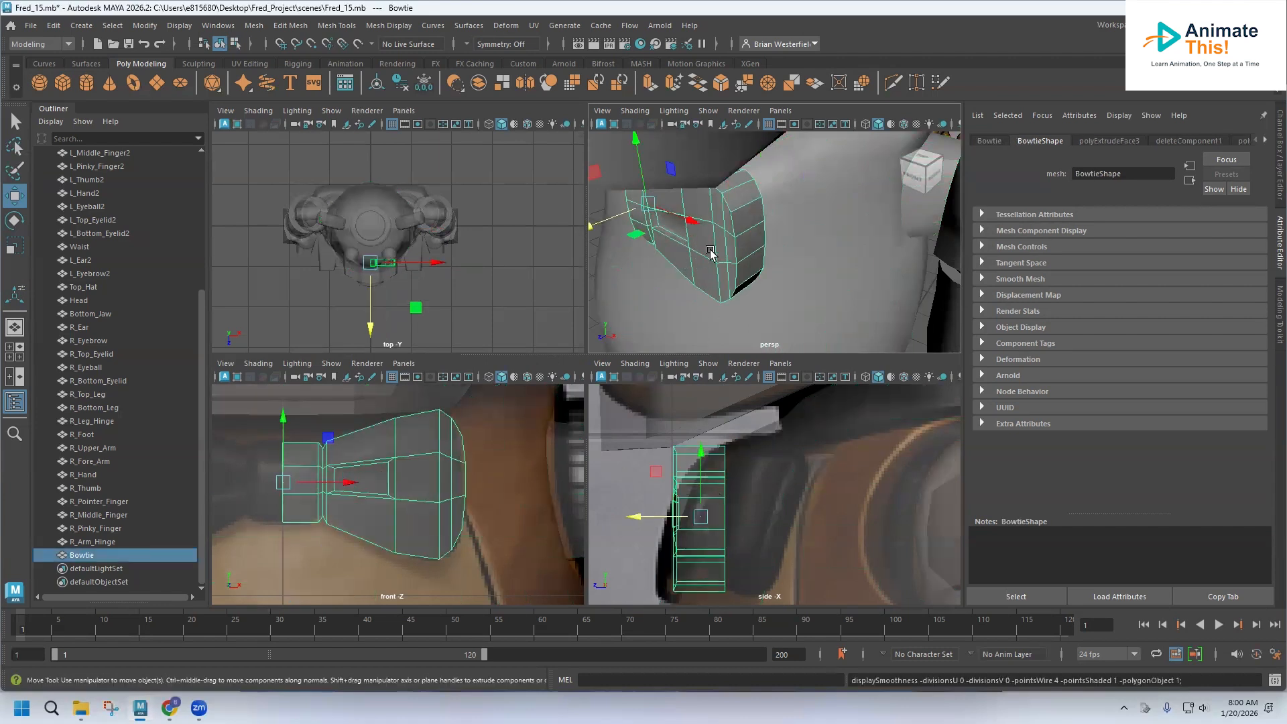
Rotate the bow tie half about X so its tilt follows the slope of the chest in the side view.
left_click_drag(707, 250, 703, 224, "alt")
scroll(727, 475, "up", 2)
middle_click_drag(726, 474, 733, 437, "alt")
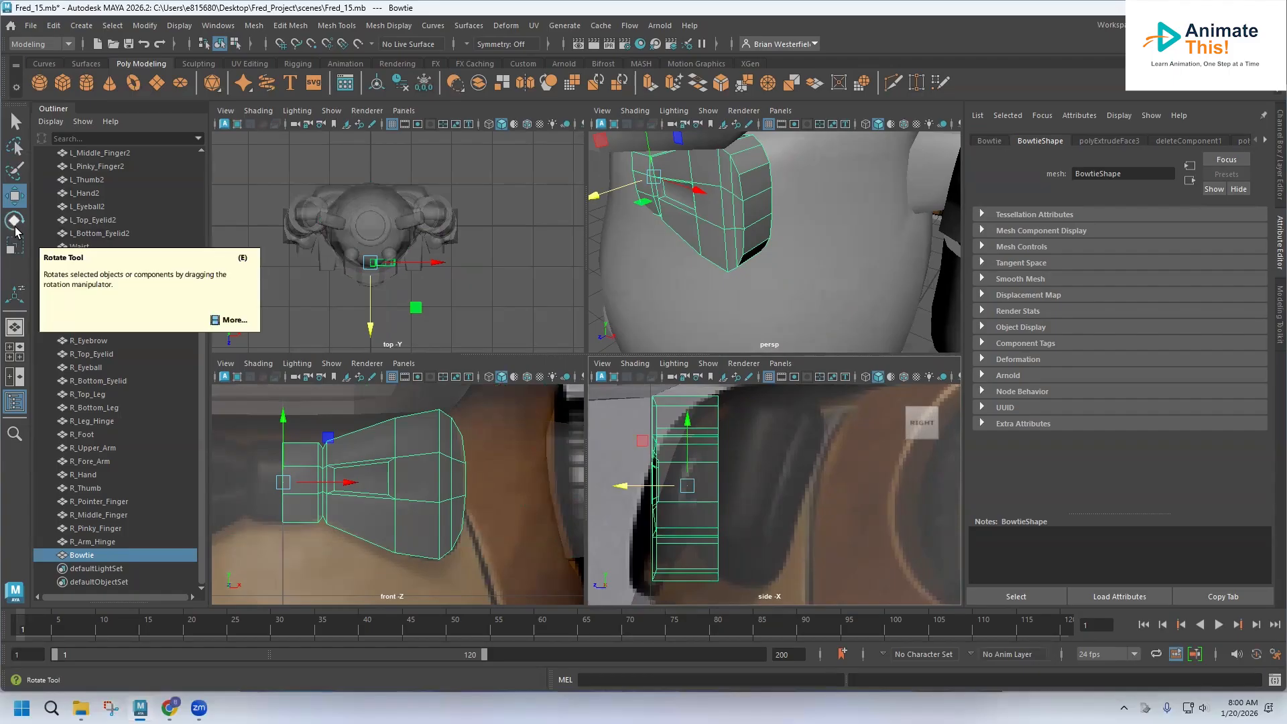
left_click_drag(761, 224, 733, 222, "alt")
middle_click_drag(733, 221, 795, 215, "alt")
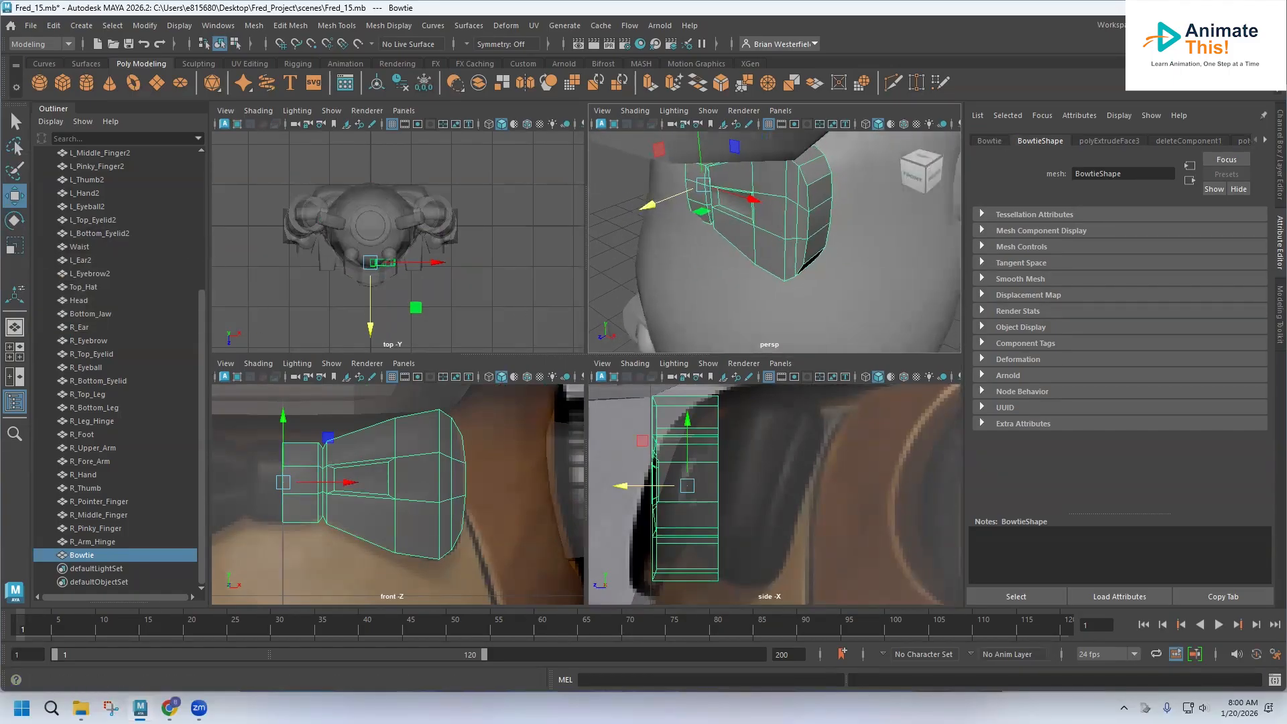
left_click(14, 221)
left_click_drag(660, 440, 675, 457)
Move the tilted bow tie half forward along Z, out of the torso surface.
left_click_drag(766, 324, 682, 286, "alt")
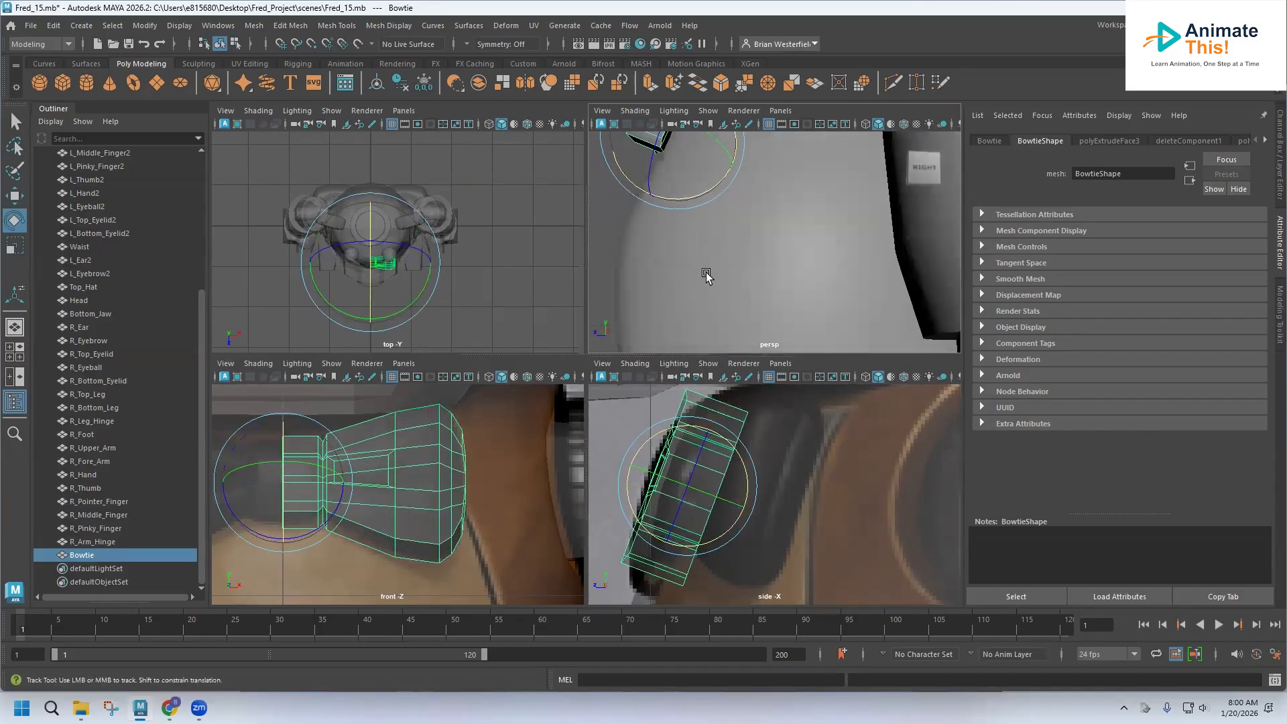
middle_click_drag(706, 269, 712, 301, "alt")
left_click_drag(712, 305, 757, 215, "alt")
left_click(14, 195)
left_click_drag(697, 186, 663, 175)
Rotate the bow tie half slightly about Y so its outer end angles back toward the torso.
left_click_drag(760, 181, 782, 182, "alt")
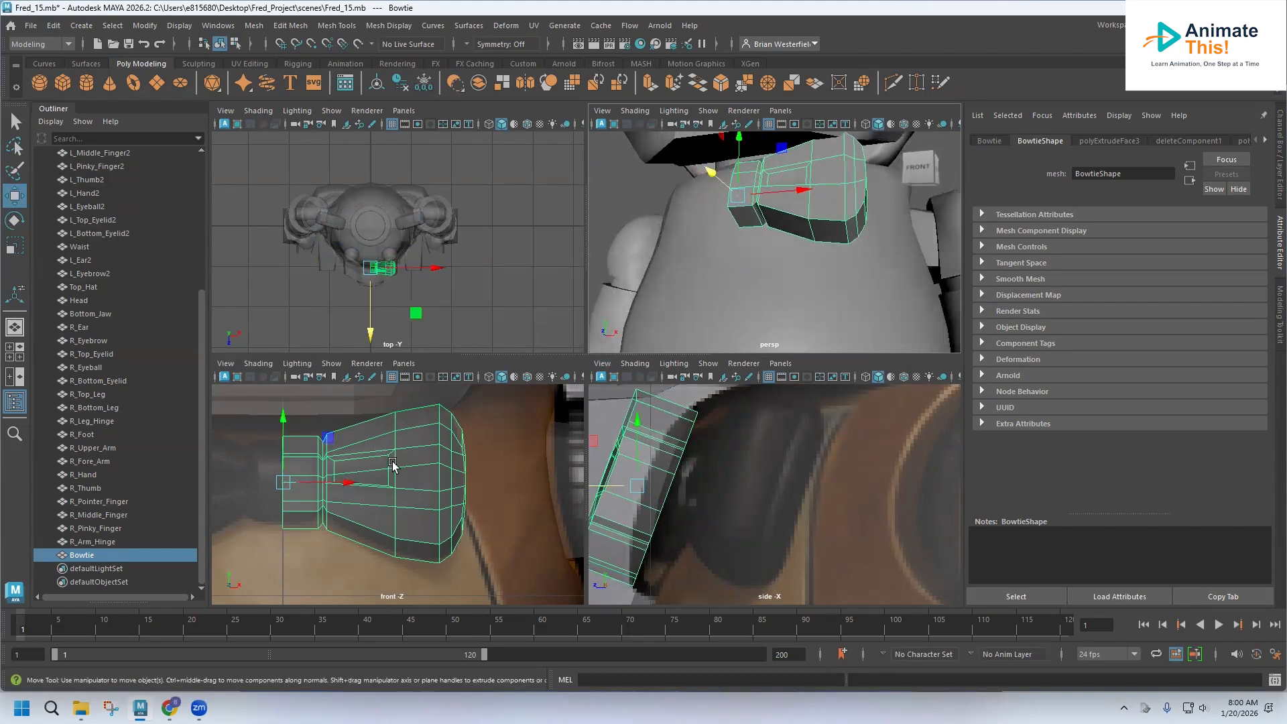
mouse_move(771, 236)
left_mouse_down("alt")
mouse_move(797, 203)
mouse_move(764, 241)
left_mouse_up("alt")
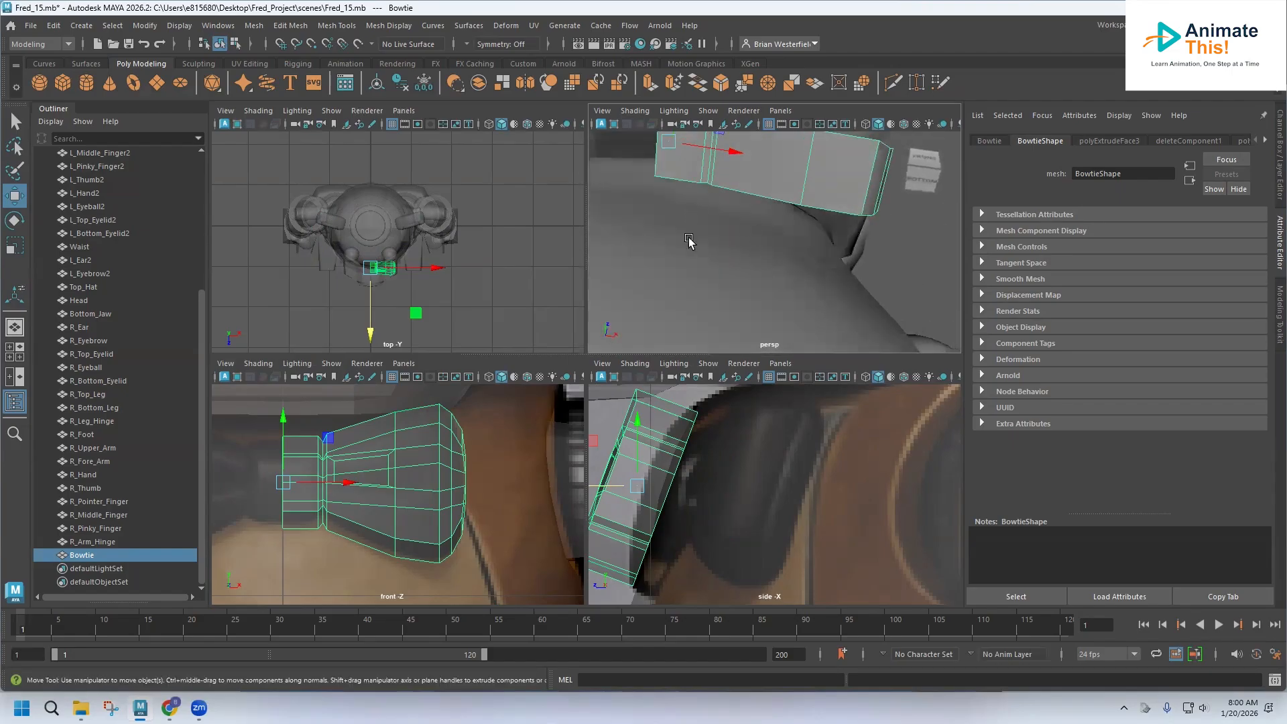
left_click(14, 220)
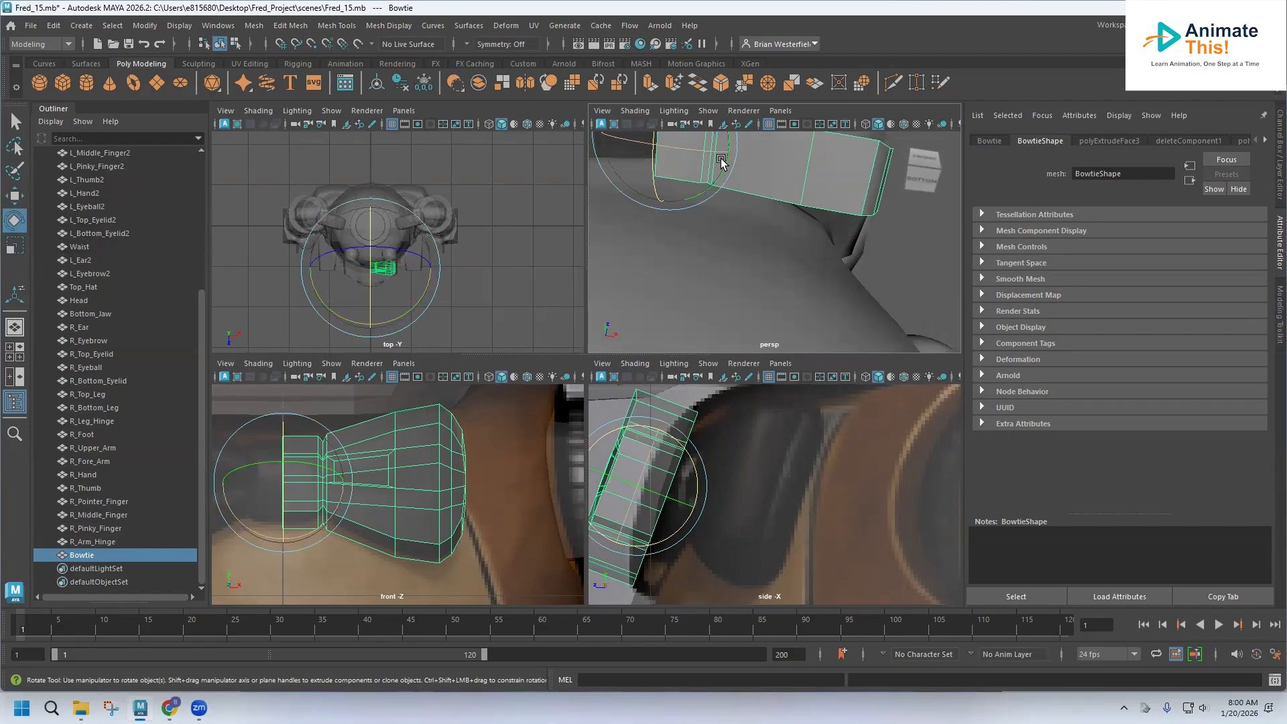
left_click_drag(727, 164, 729, 183)
Switch the bow tie to vertex editing and select the wing's vertices, leaving the knot's vertices unselected.
middle_click_drag(693, 416, 730, 394, "alt")
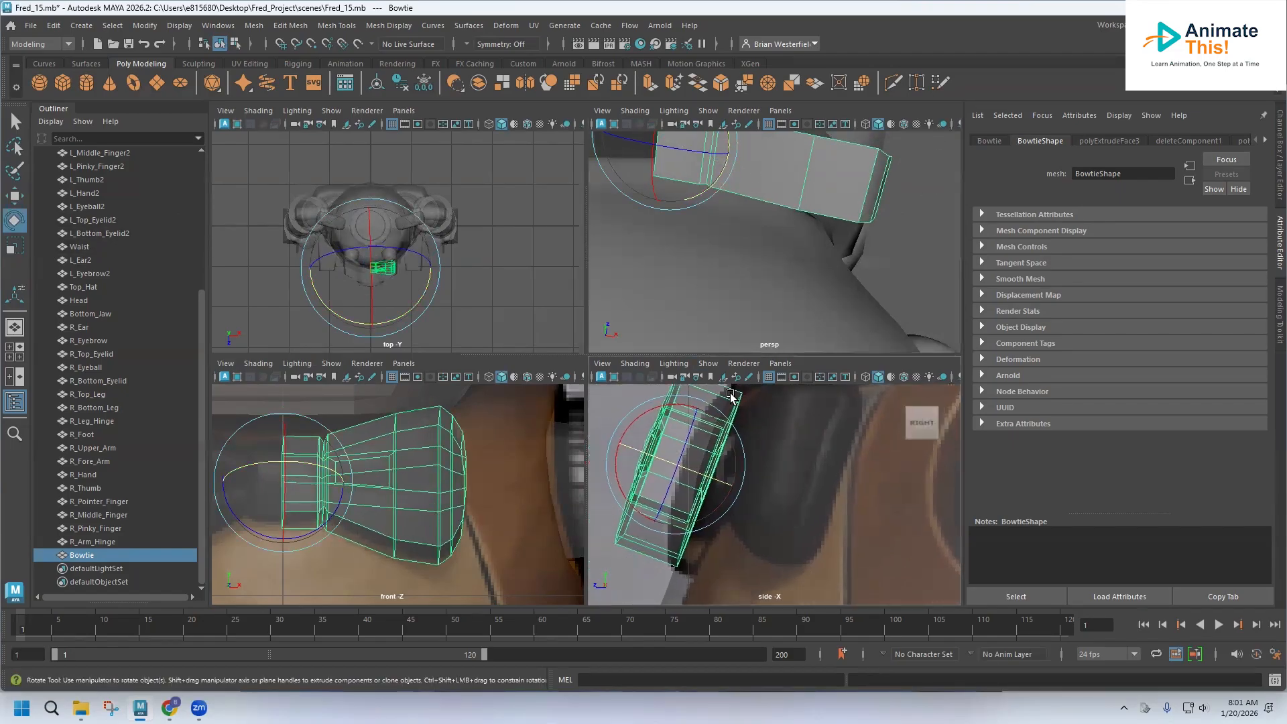
scroll(434, 457, "up", 3)
middle_click_drag(434, 457, 474, 470, "alt")
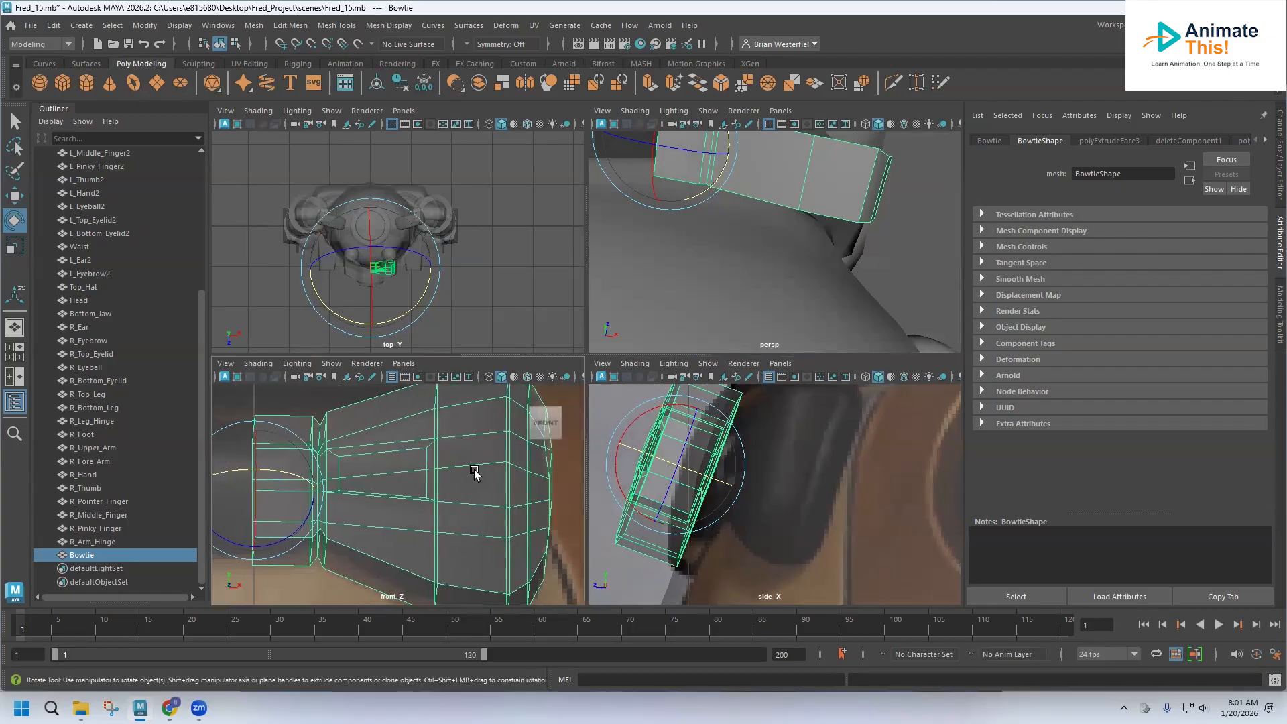
scroll(374, 520, "down", 12)
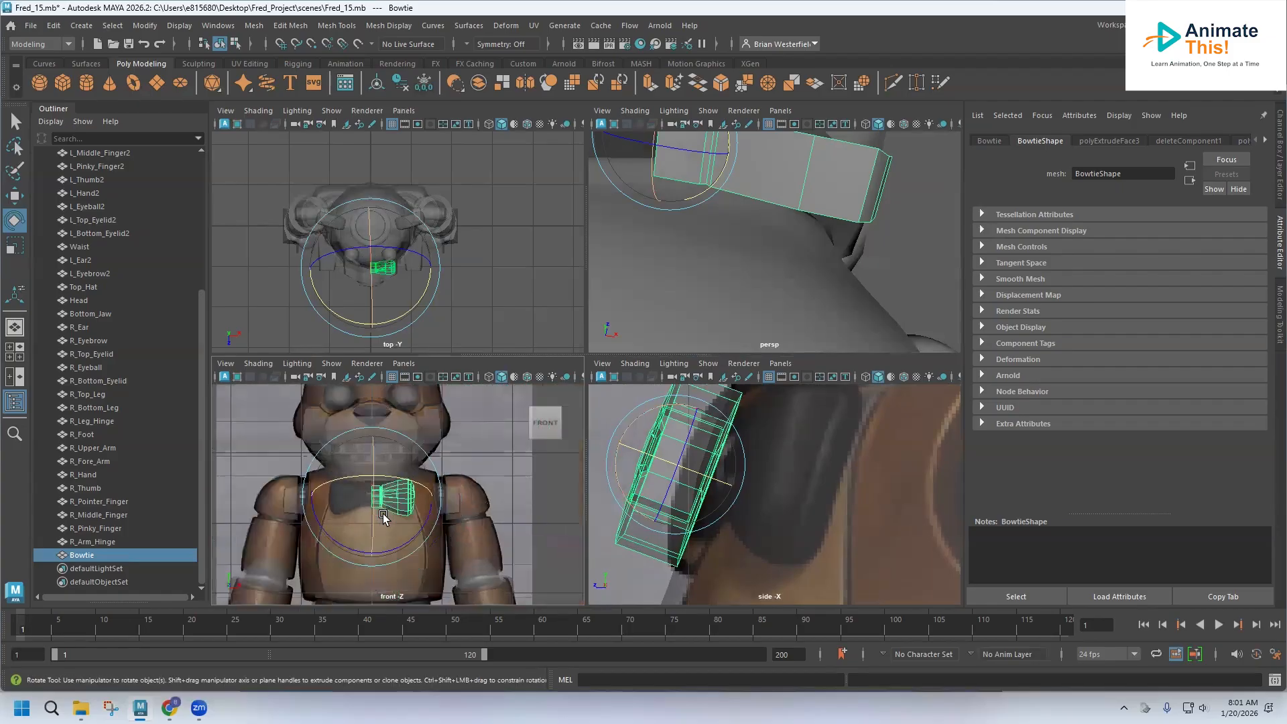
scroll(383, 514, "up", 8)
right_click_drag(394, 309, 340, 315)
scroll(425, 521, "up", 3)
middle_click_drag(422, 523, 384, 512, "alt")
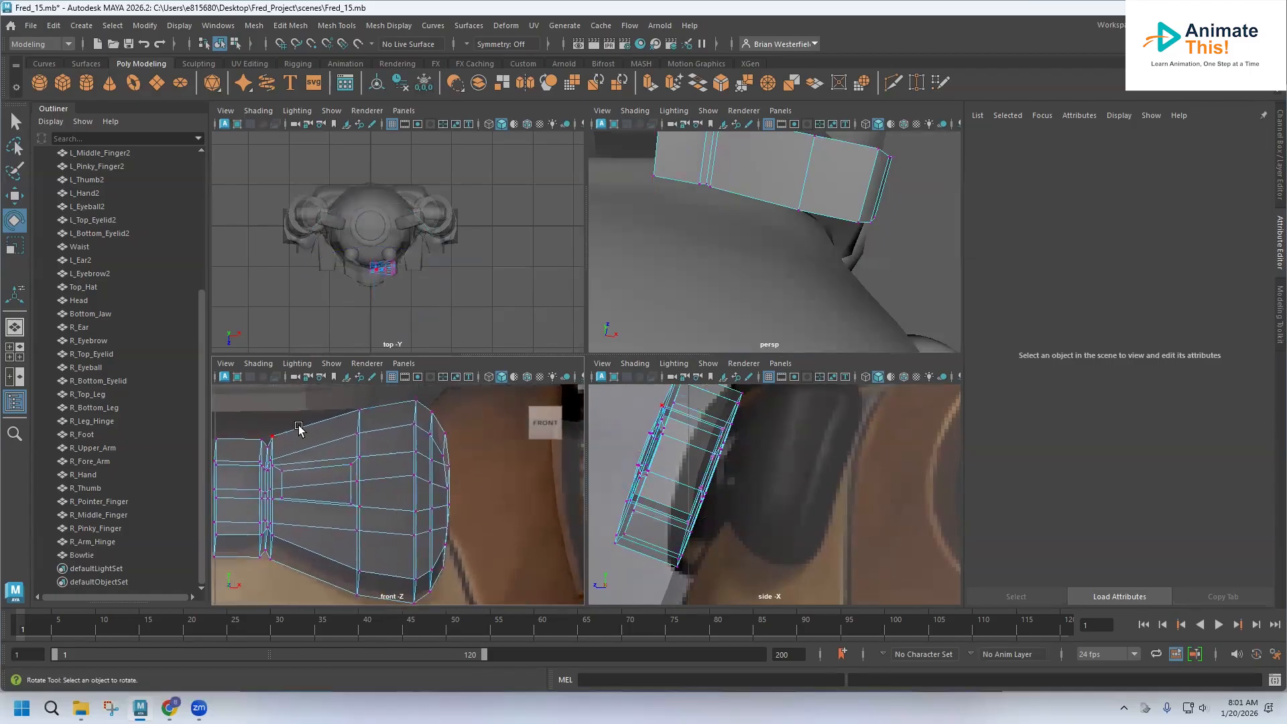
left_click_drag(285, 432, 497, 605)
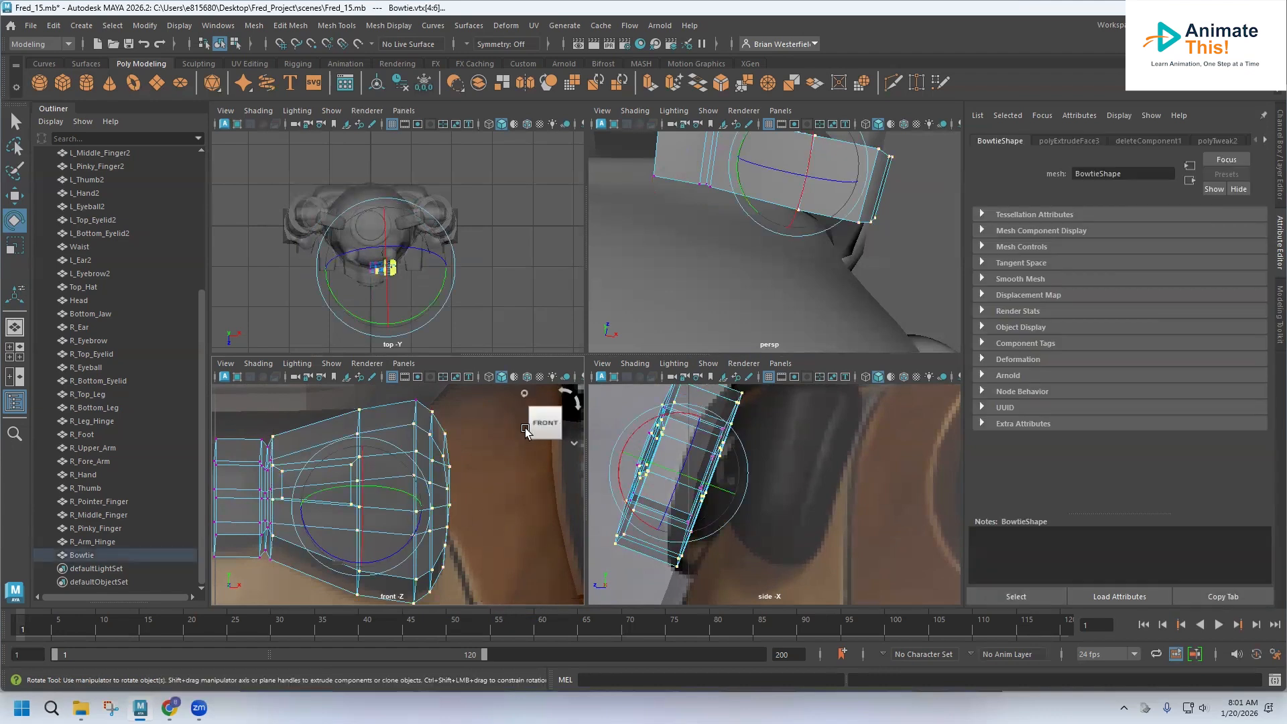
Try to rotate the wing's vertices toward the torso and move them back along Z.
left_click_drag(752, 214, 697, 282, "alt")
scroll(772, 236, "up", 5)
left_click_drag(710, 325, 715, 291, "alt")
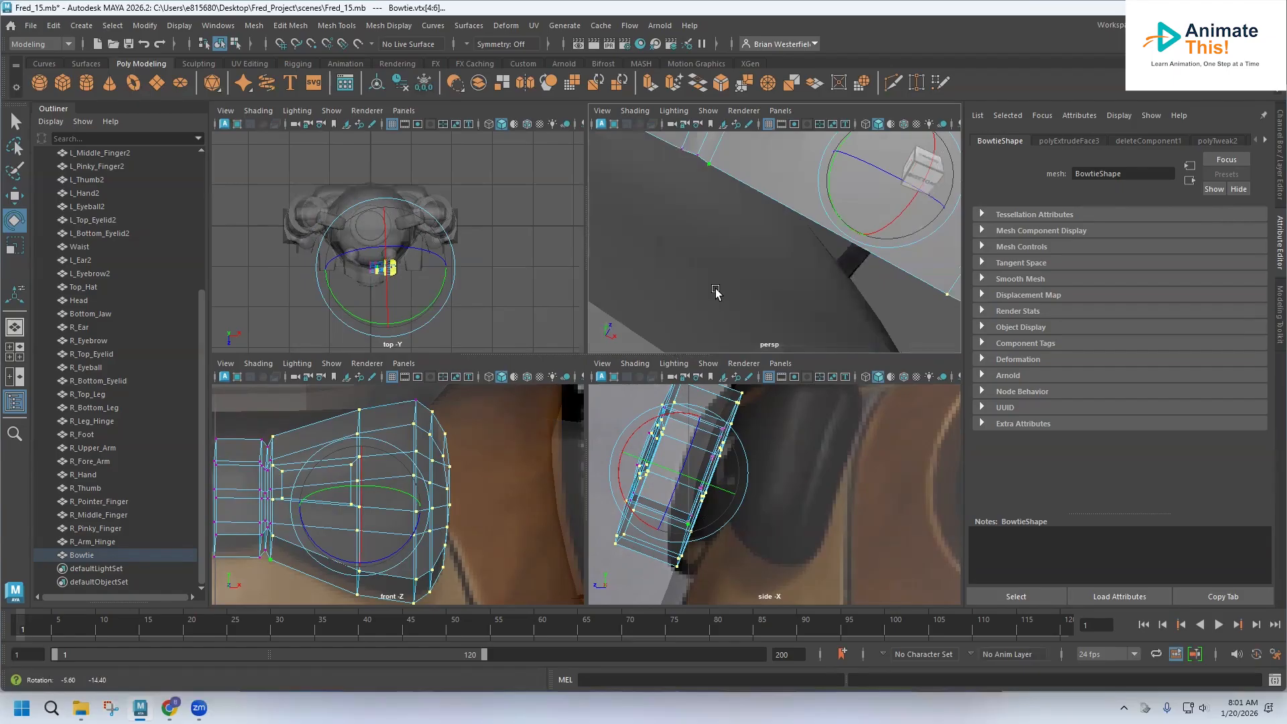
left_click_drag(375, 482, 540, 309)
scroll(653, 269, "down", 6)
key("w")
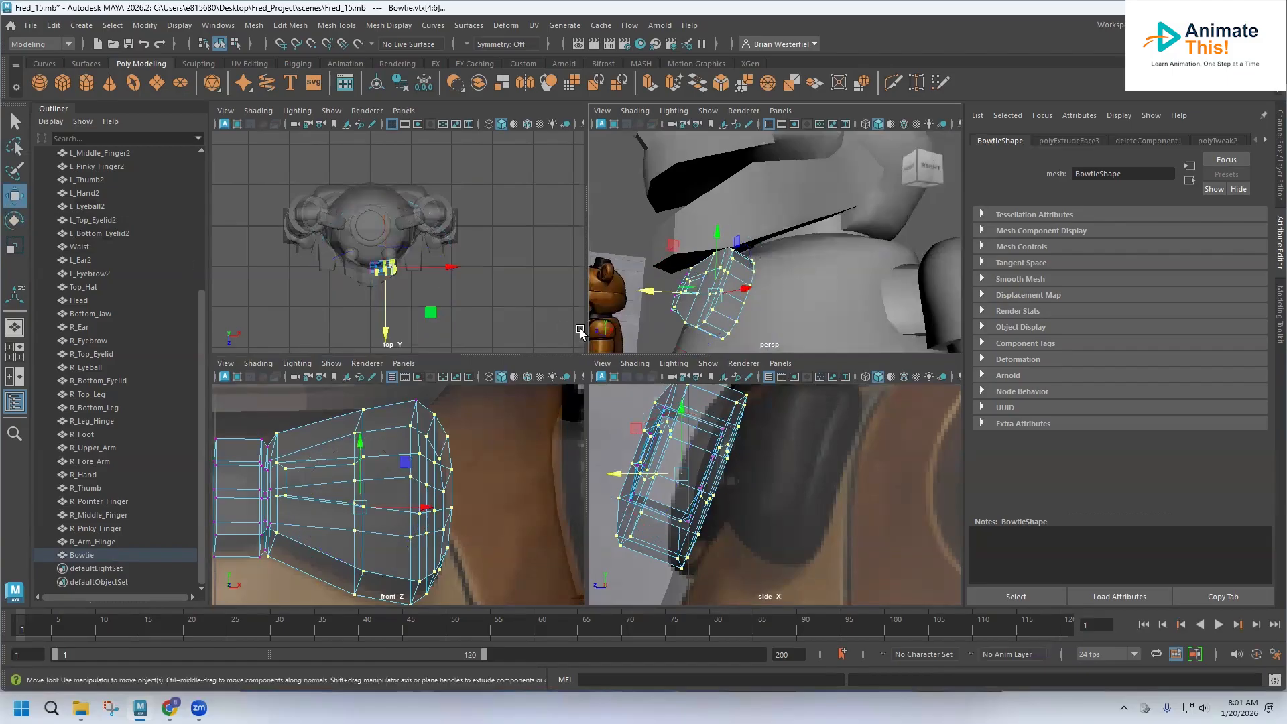
left_click_drag(645, 291, 746, 248)
key("ctrl+z")
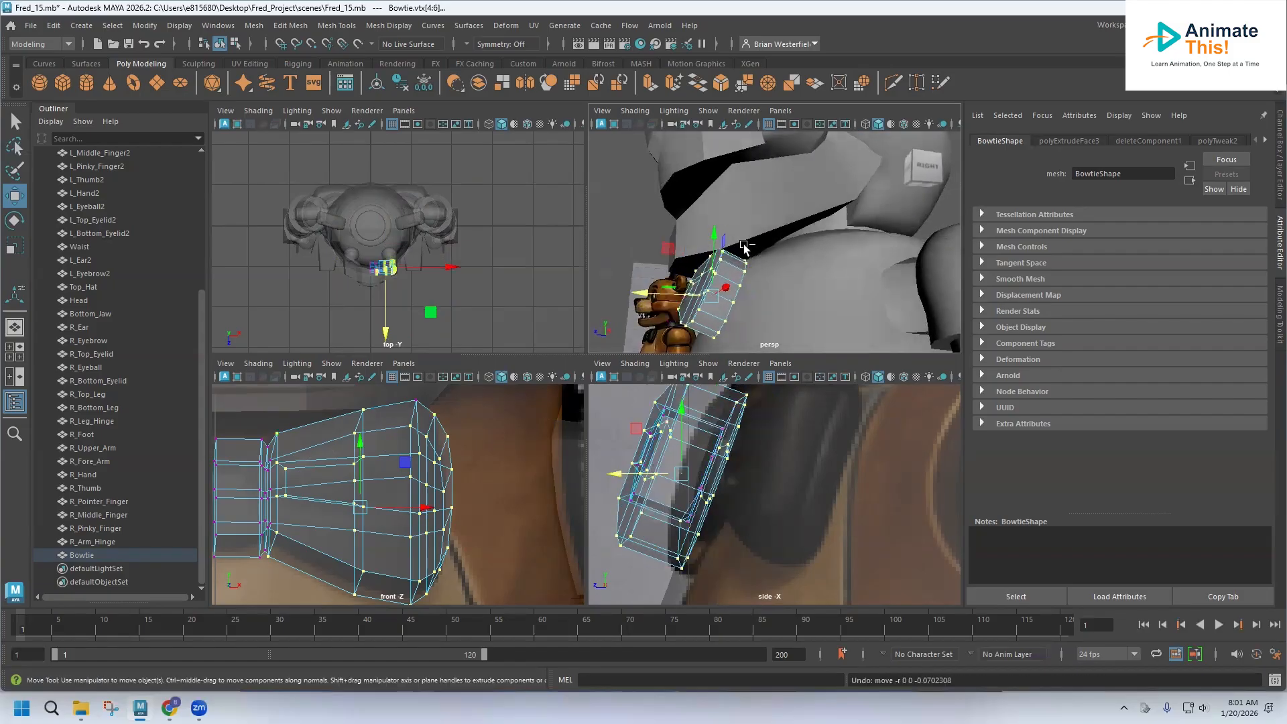
Add the wing's missed upper corner vertex to the selection and rotate the wing vertices slightly about Y toward the torso.
scroll(766, 231, "up", 5)
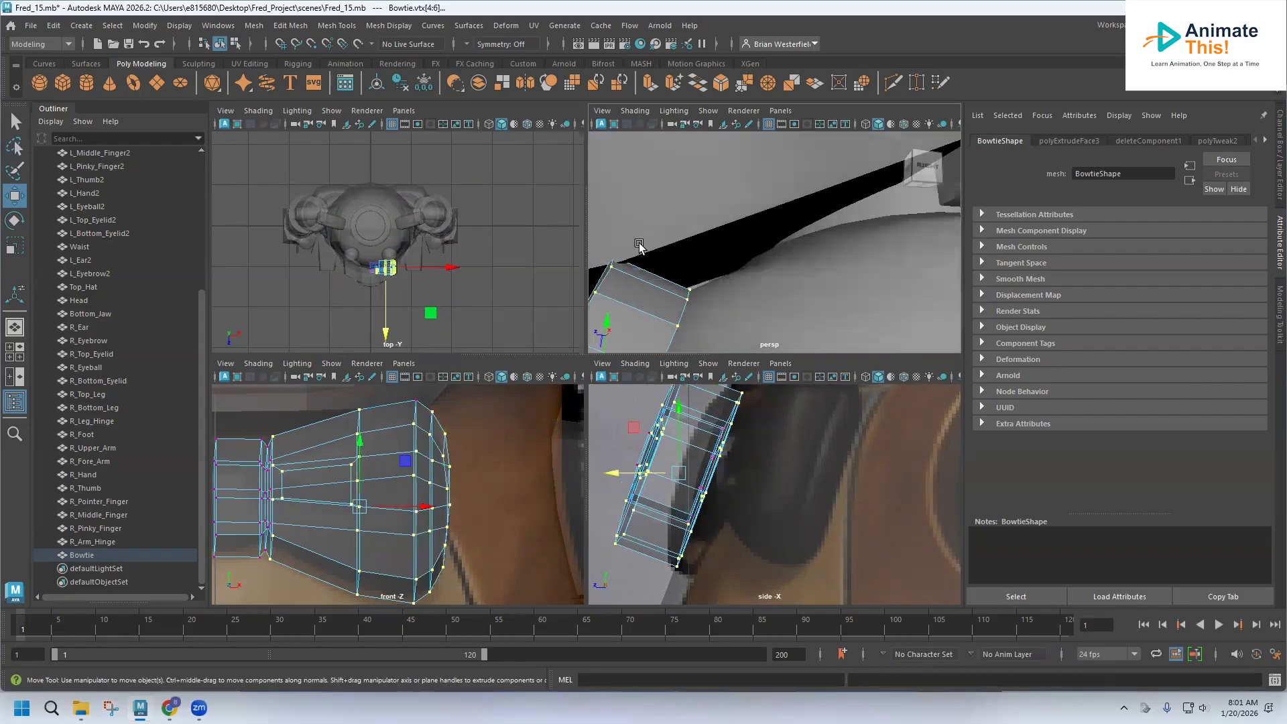
left_click(614, 258, "shift")
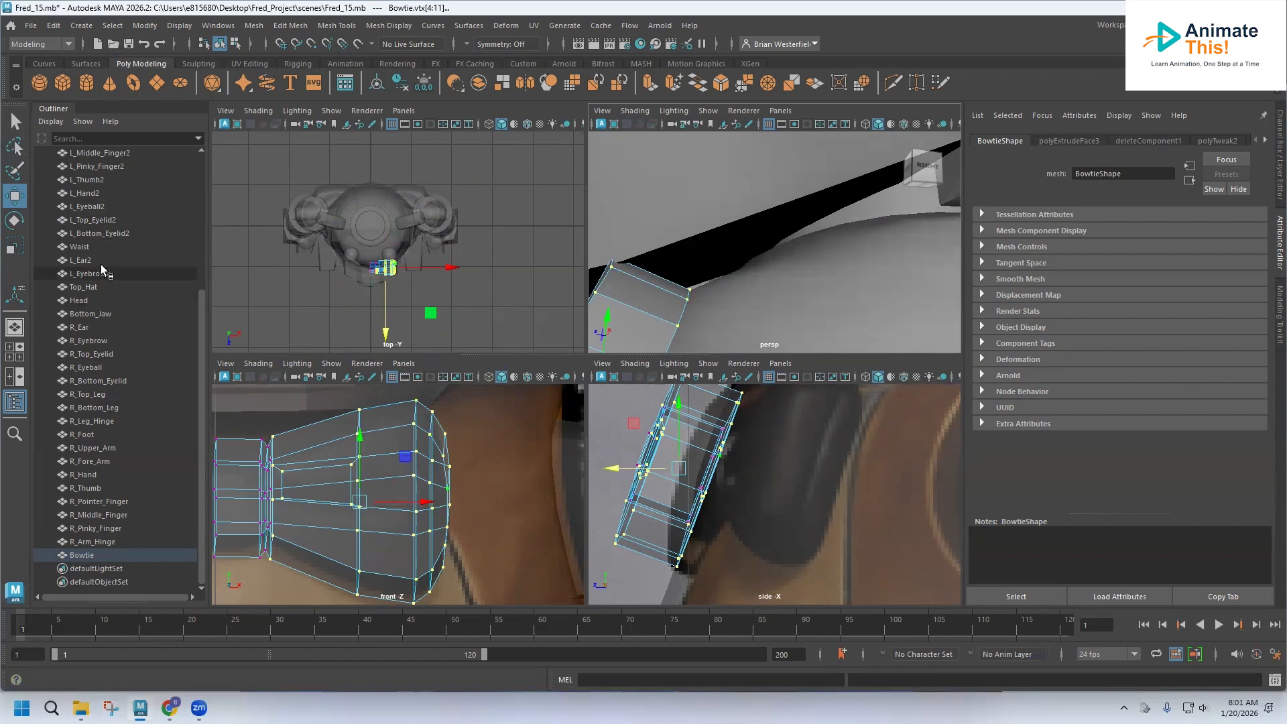
left_click(14, 221)
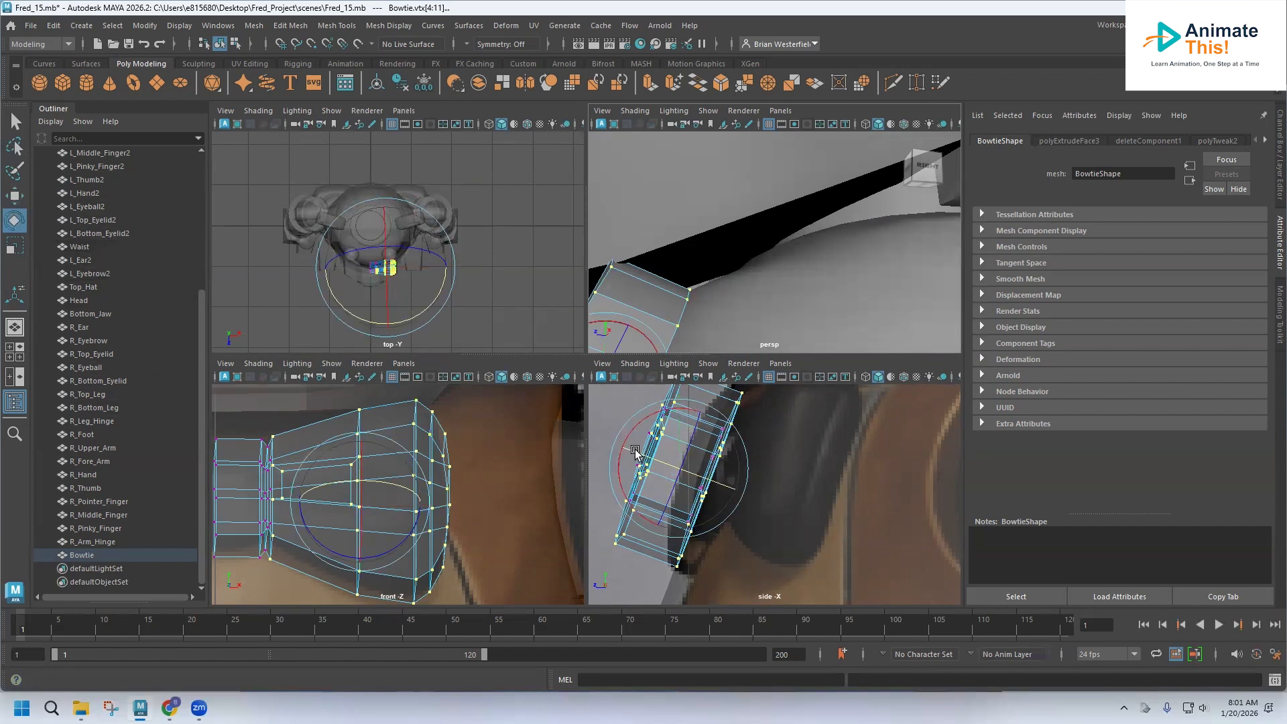
left_click_drag(635, 452, 640, 456)
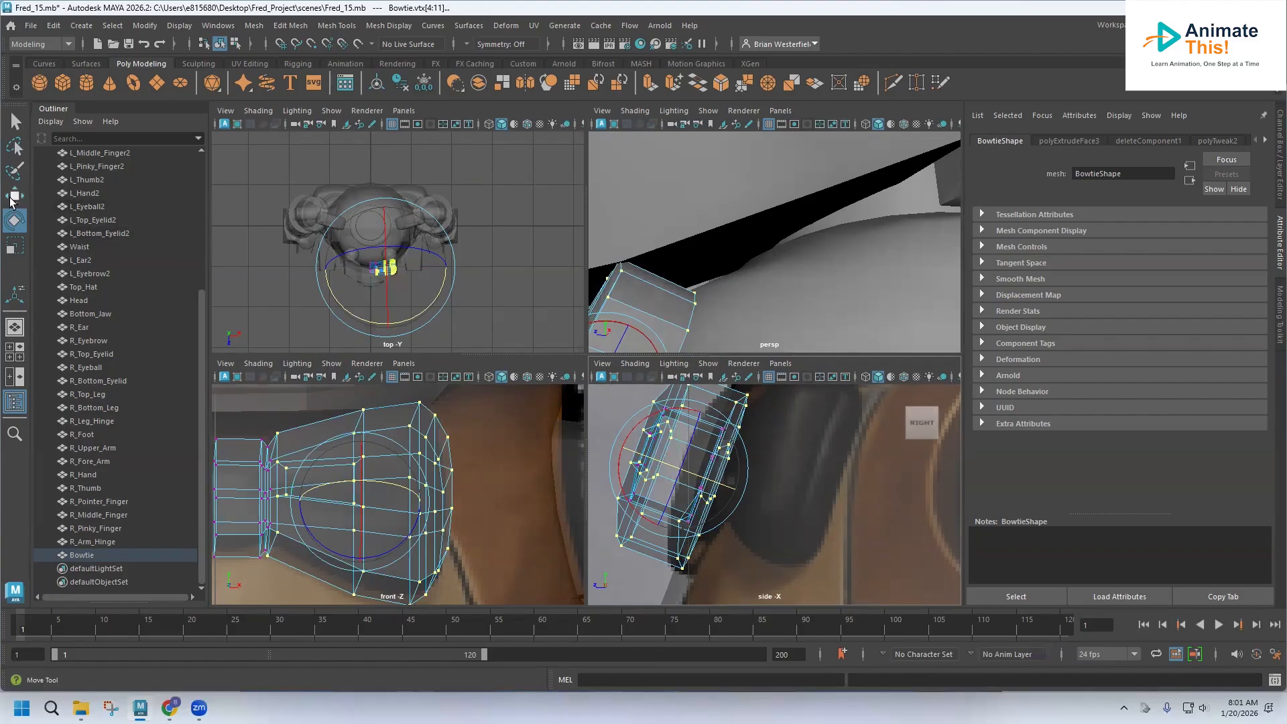
Move the wing's vertices back along Z toward the torso and return the bow tie to object mode.
key("w")
left_click_drag(614, 471, 632, 471)
left_click_drag(701, 411, 705, 415)
mouse_move(751, 283)
left_mouse_down("alt")
mouse_move(778, 275)
mouse_move(779, 243)
mouse_move(736, 265)
mouse_move(744, 275)
mouse_move(784, 244)
mouse_move(763, 297)
mouse_move(751, 288)
mouse_move(770, 295)
left_mouse_up("alt")
scroll(735, 270, "down", 5)
scroll(763, 297, "up", 3)
right_click_drag(750, 275, 776, 258)
left_click_drag(776, 259, 772, 296, "alt")
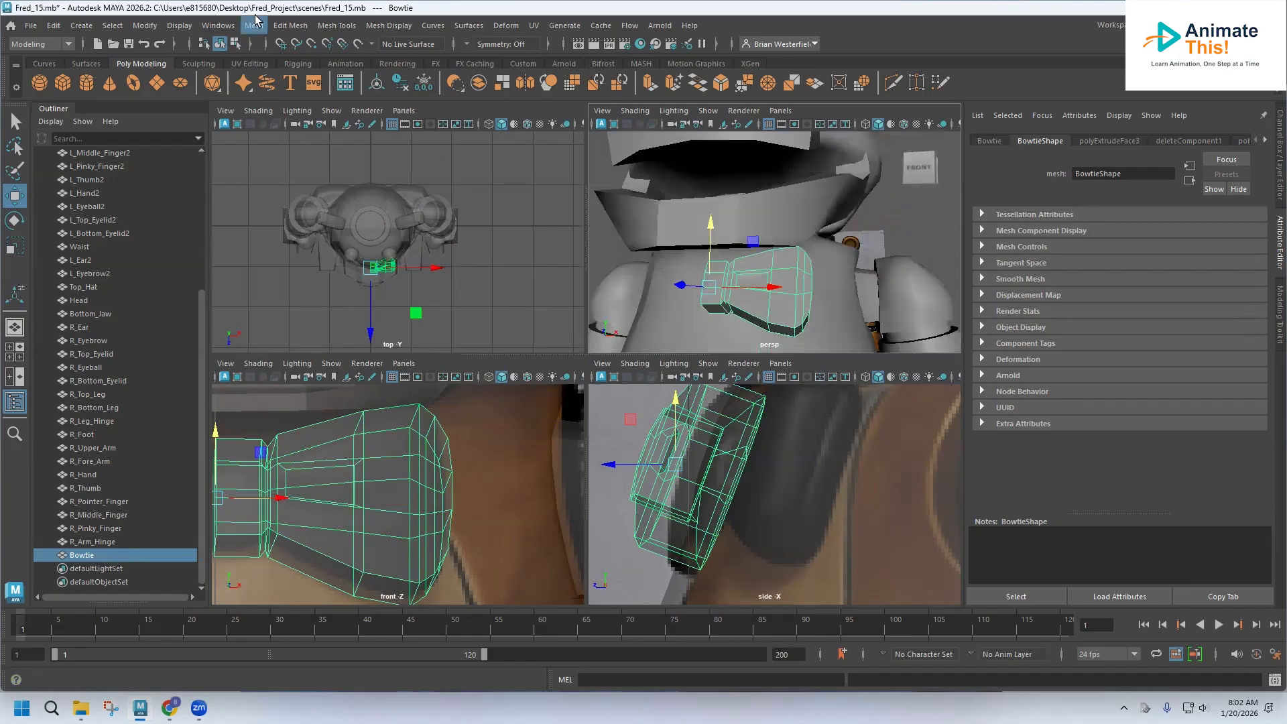
Mirror the bow tie half across the world X axis in the negative direction, combined with the original.
left_click(300, 27)
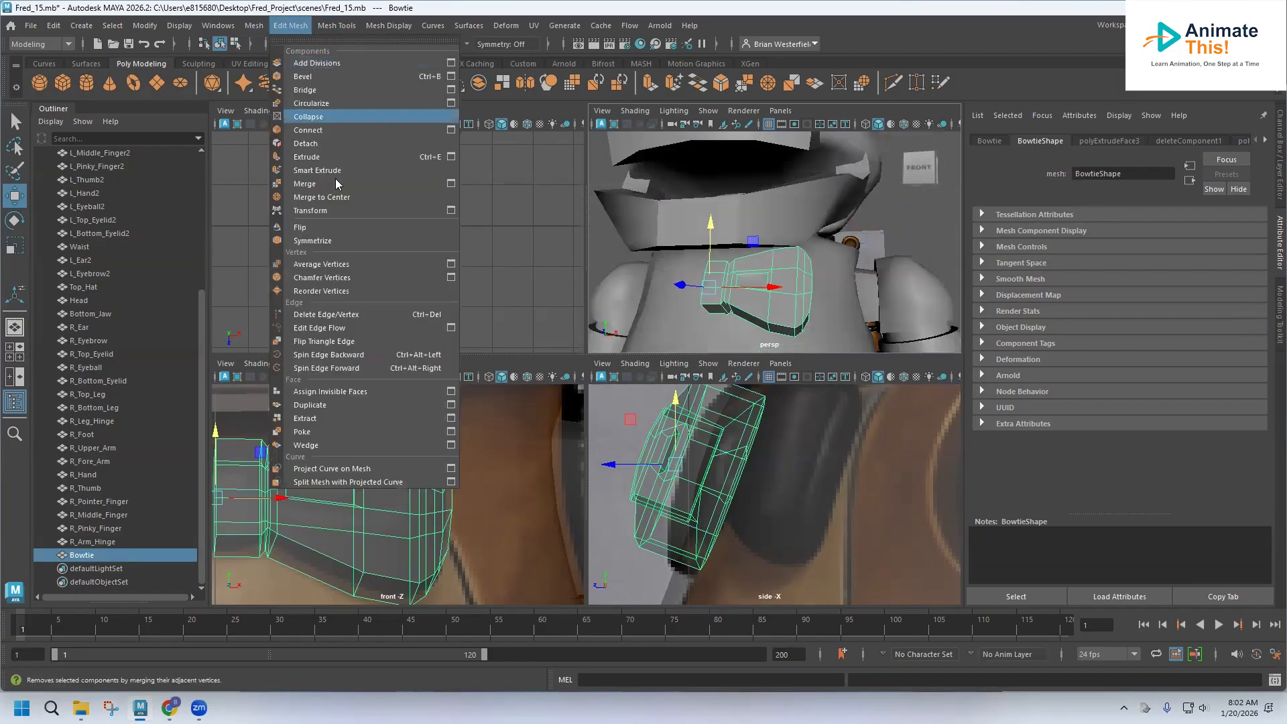
mouse_move(254, 25)
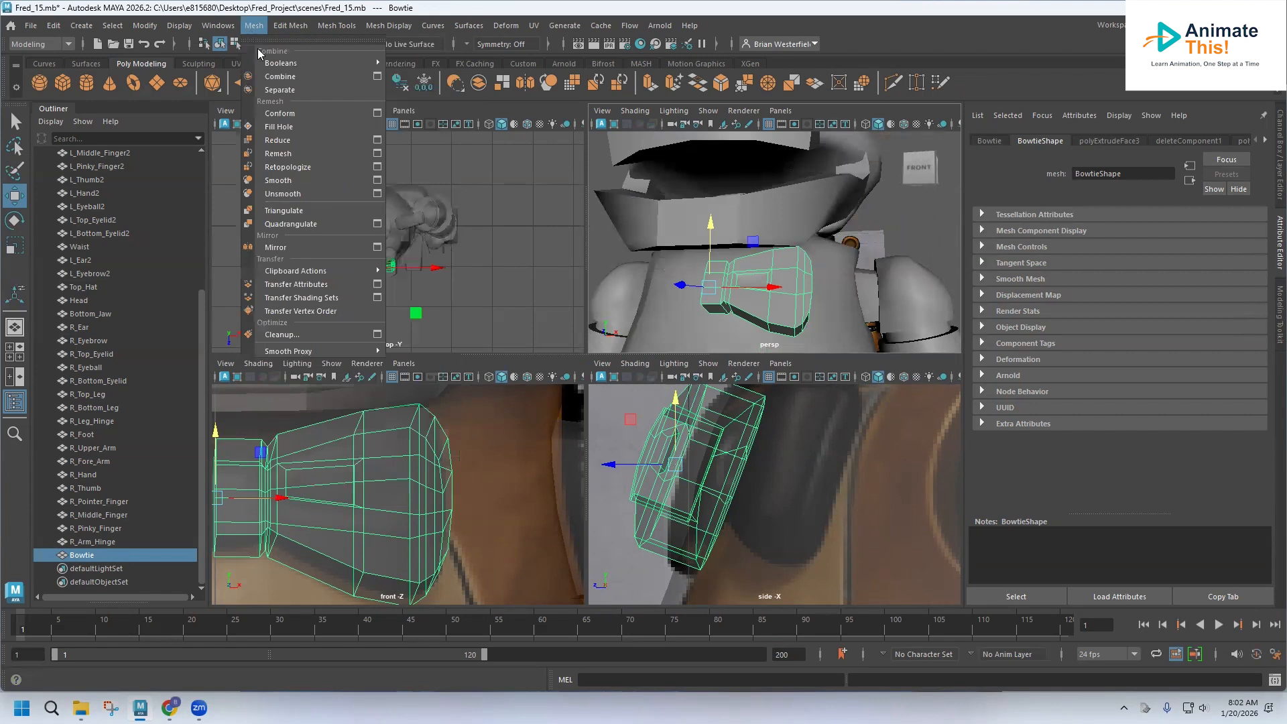
left_click(377, 247)
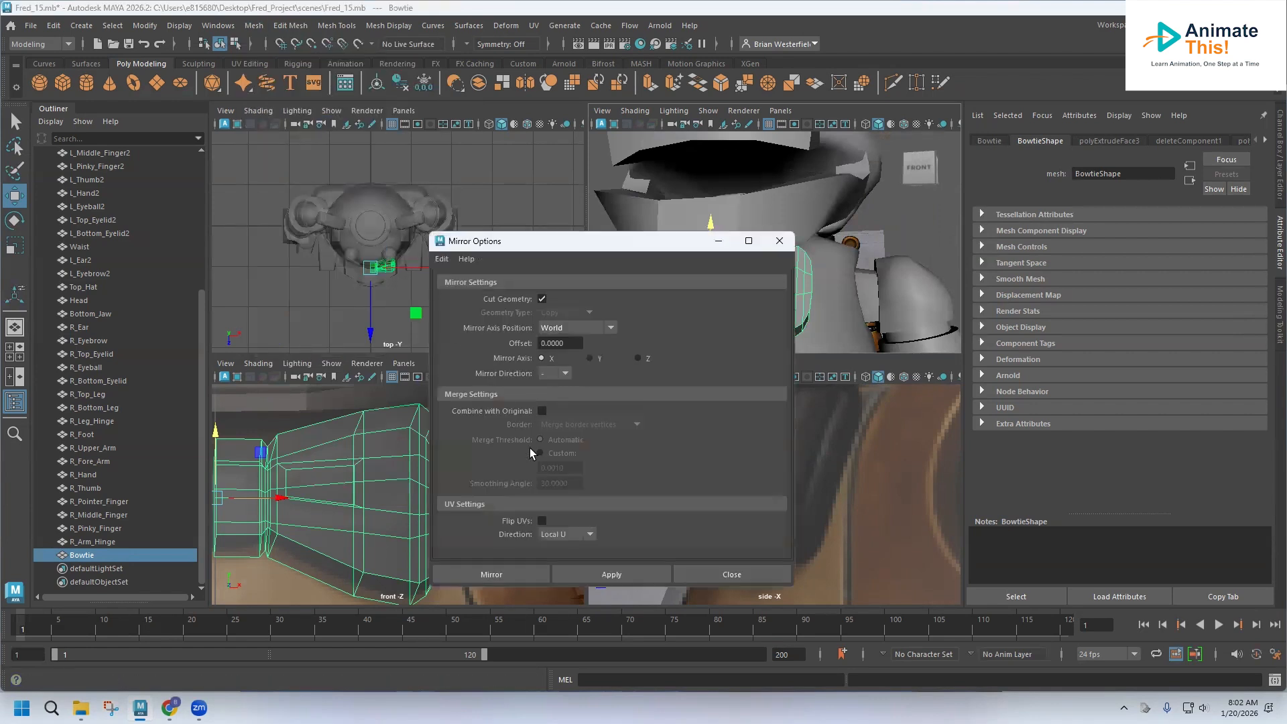
left_click(542, 411)
left_click(506, 577)
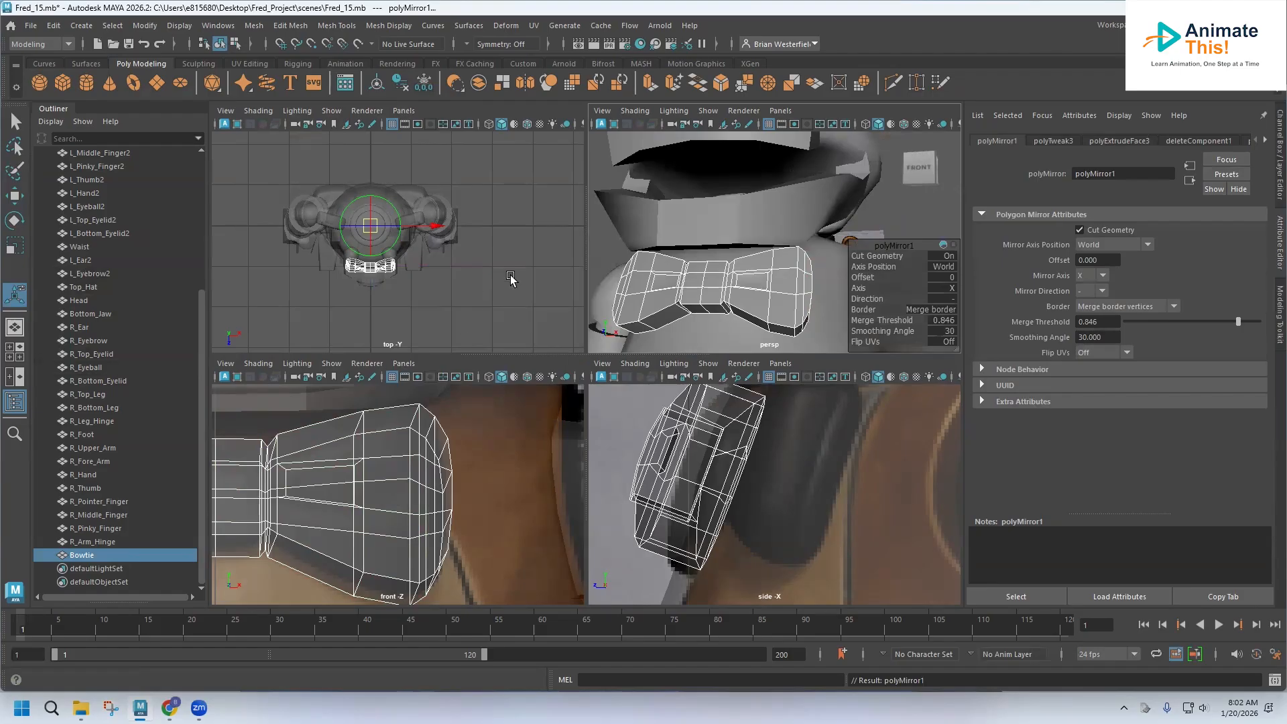
scroll(632, 300, "down", 3)
scroll(633, 300, "up", 3)
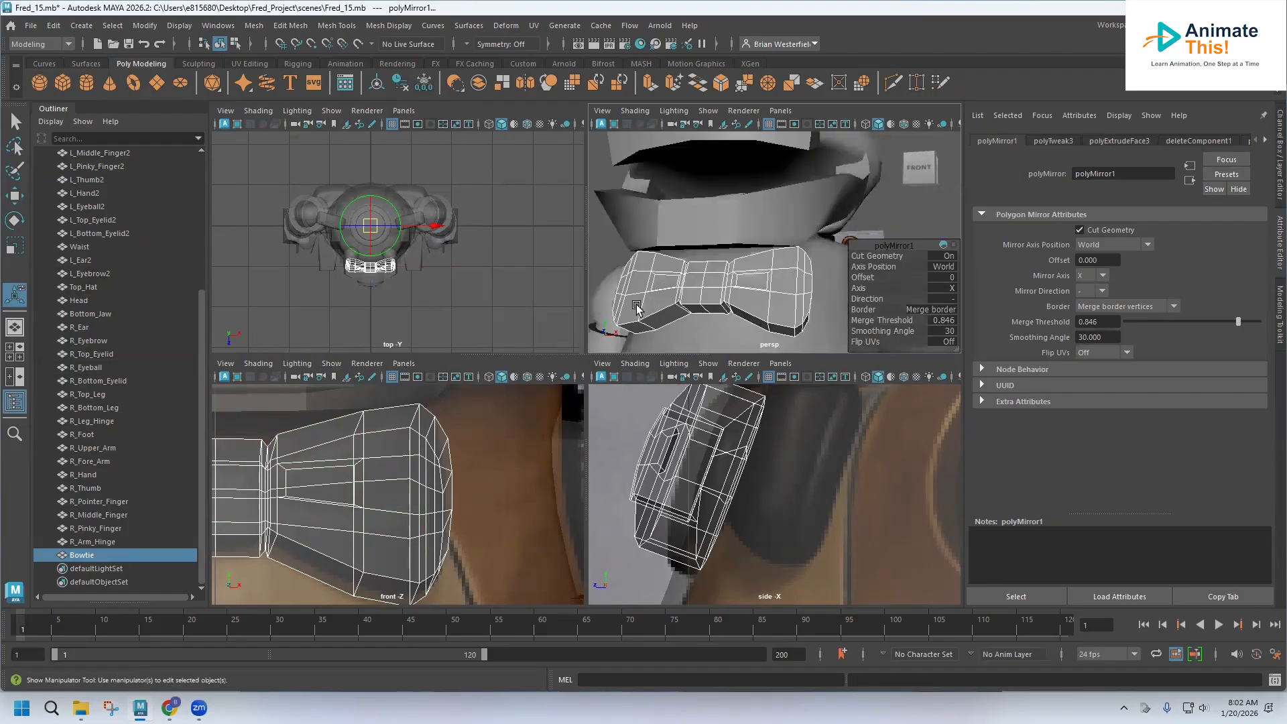
Delete the bow tie's construction history, freeze its transformations, and centre its pivot.
left_click(401, 83)
left_click(422, 85)
left_click(382, 82)
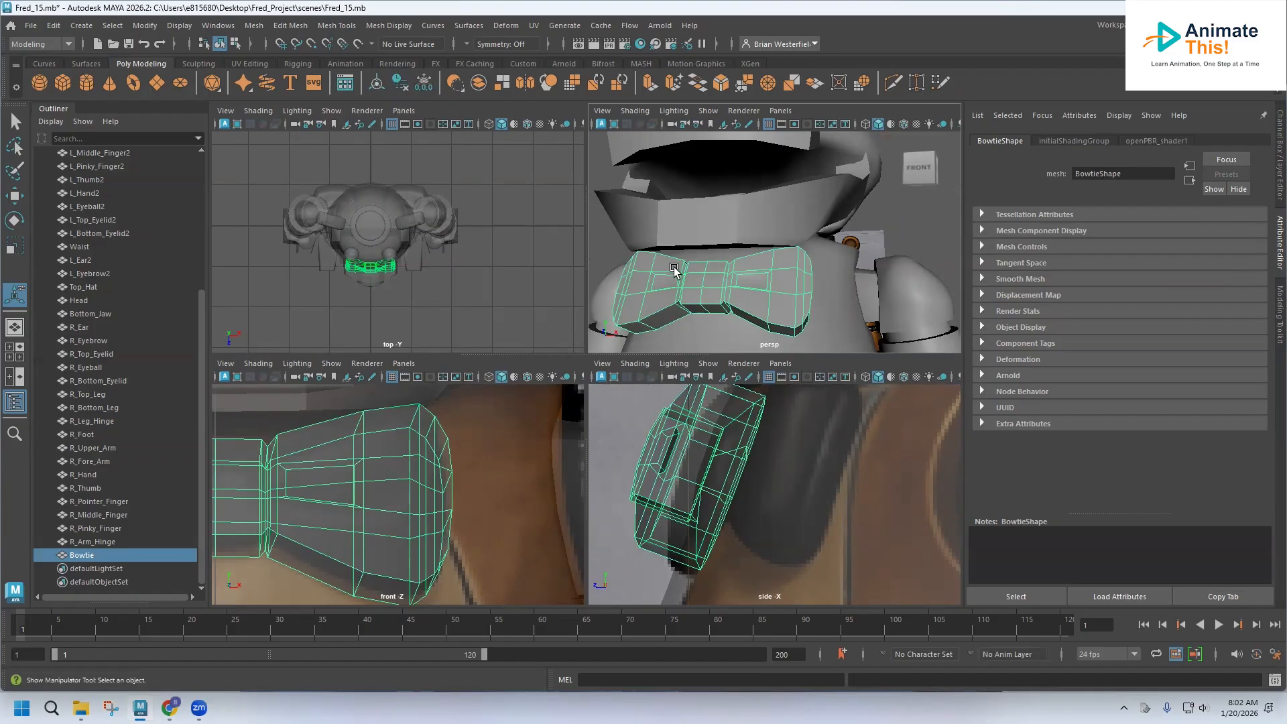
Deselect the bow tie and examine its fit and proportions on the character from the front.
scroll(675, 270, "down", 3)
left_click_drag(674, 270, 756, 258, "alt")
scroll(728, 295, "down", 5)
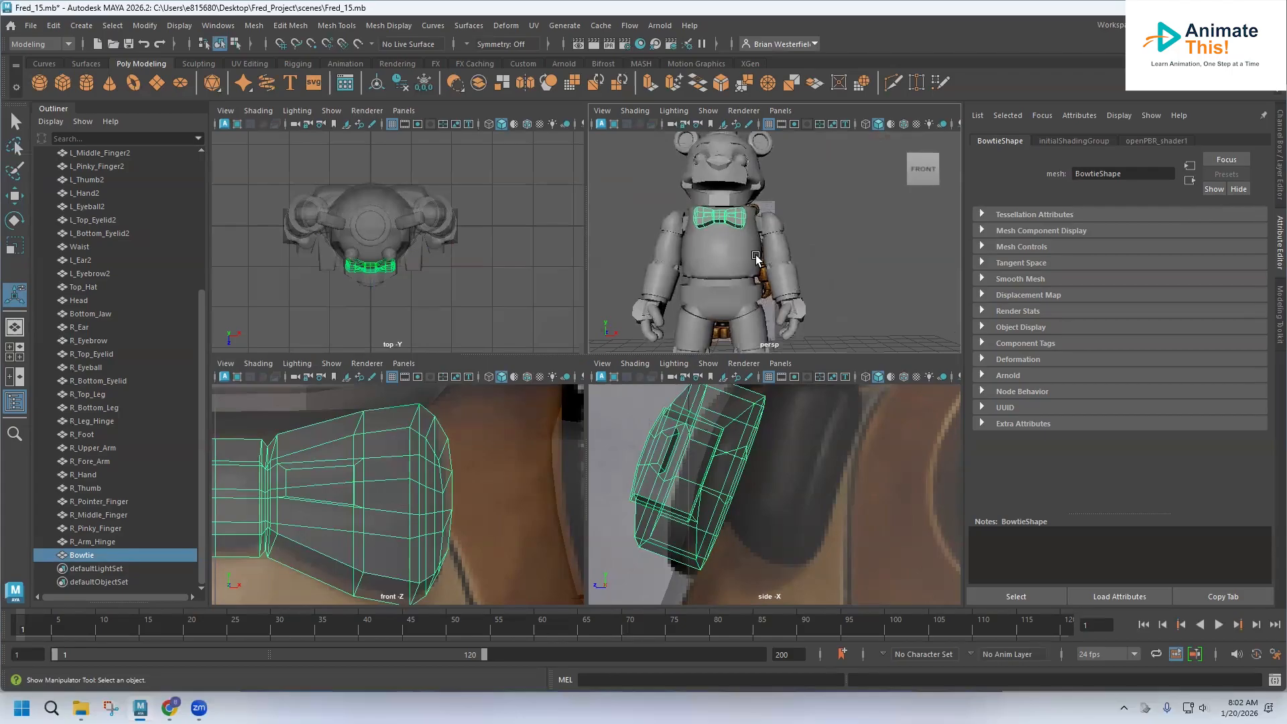
left_click(827, 244)
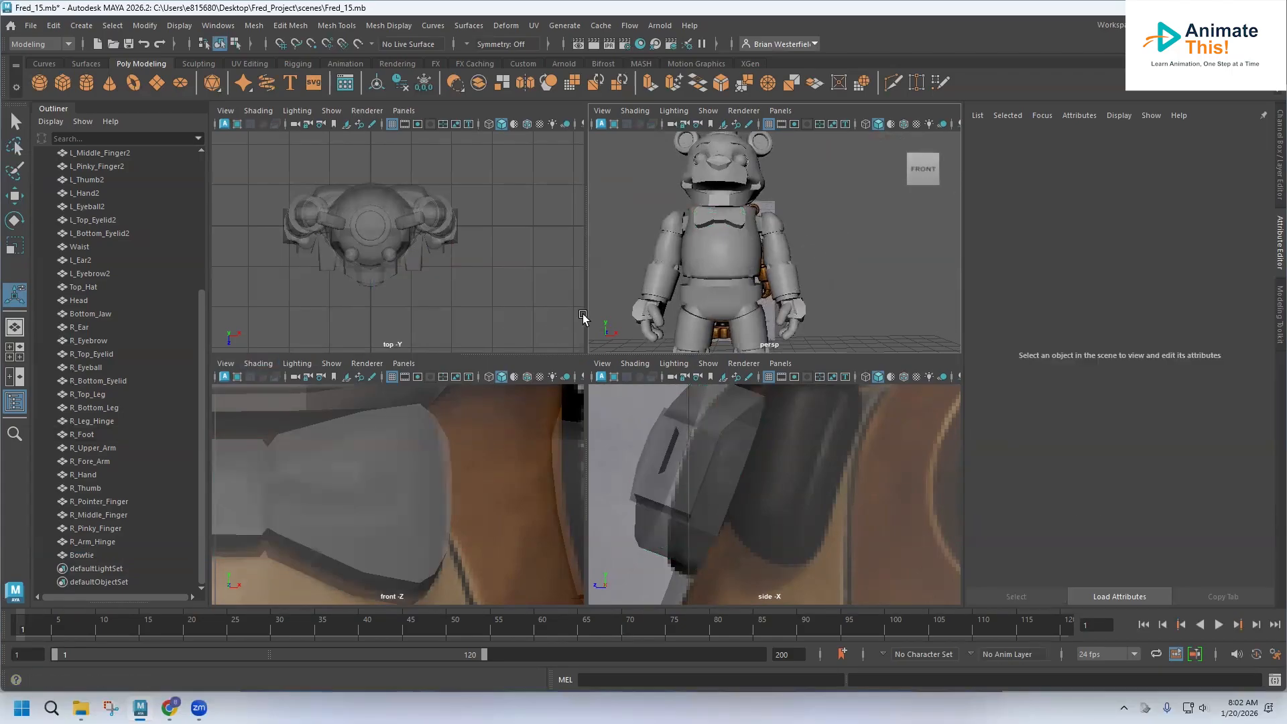
scroll(688, 248, "up", 5)
middle_click_drag(365, 407, 399, 640, "alt")
middle_click_drag(365, 550, 474, 580, "alt")
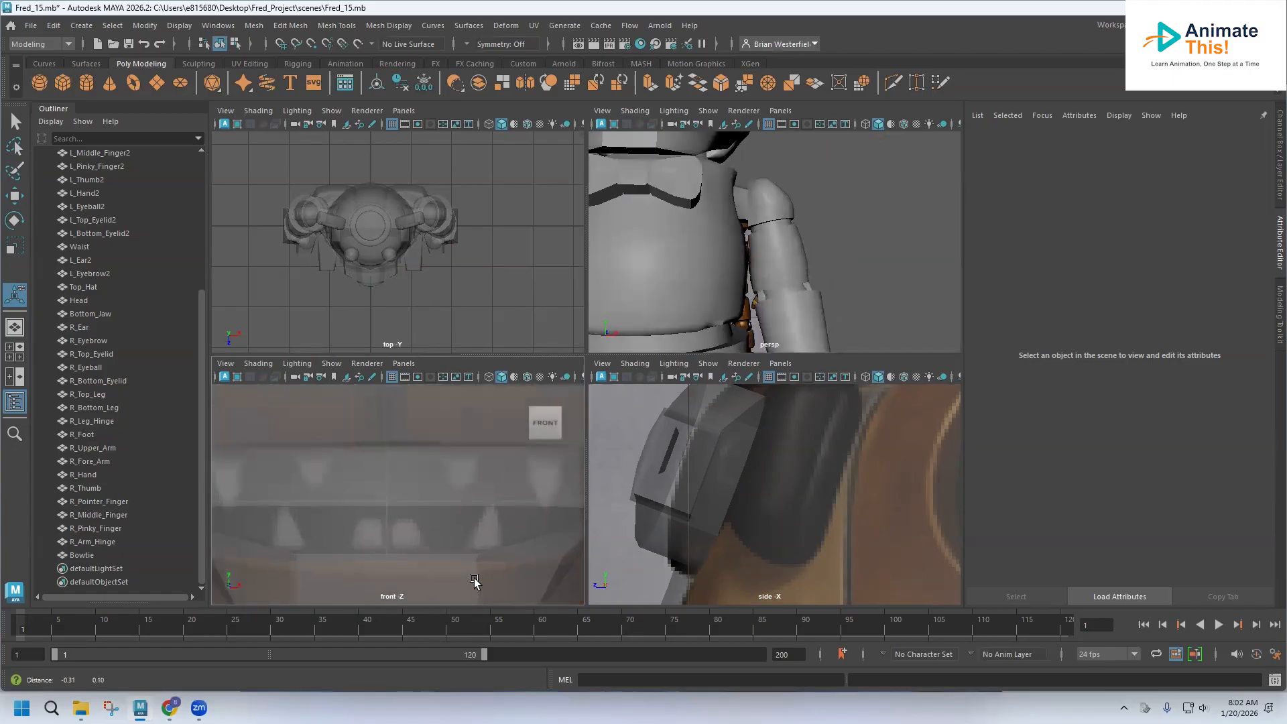
mouse_move(396, 502)
middle_mouse_down("alt")
mouse_move(491, 509)
mouse_move(400, 485)
middle_mouse_up("alt")
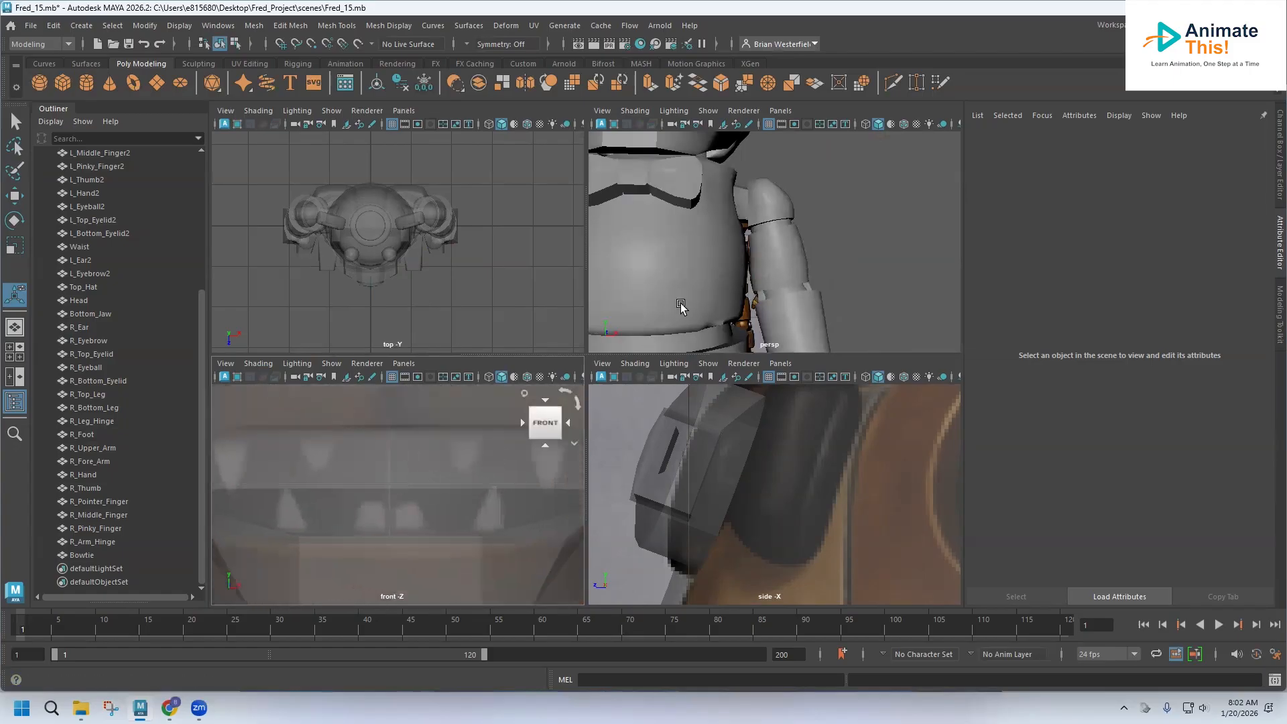
middle_click_drag(639, 269, 732, 345, "alt")
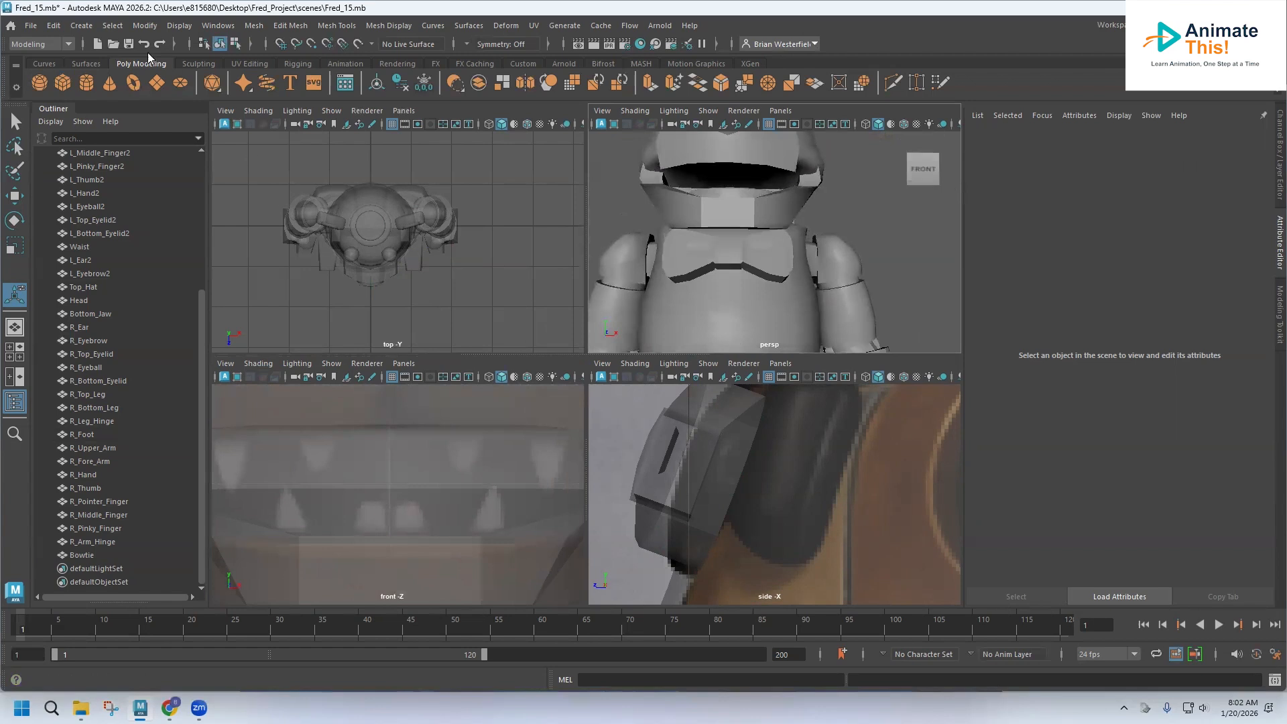
Create a polygon sphere and raise it to the height of the character's head in the front view.
left_click(40, 81)
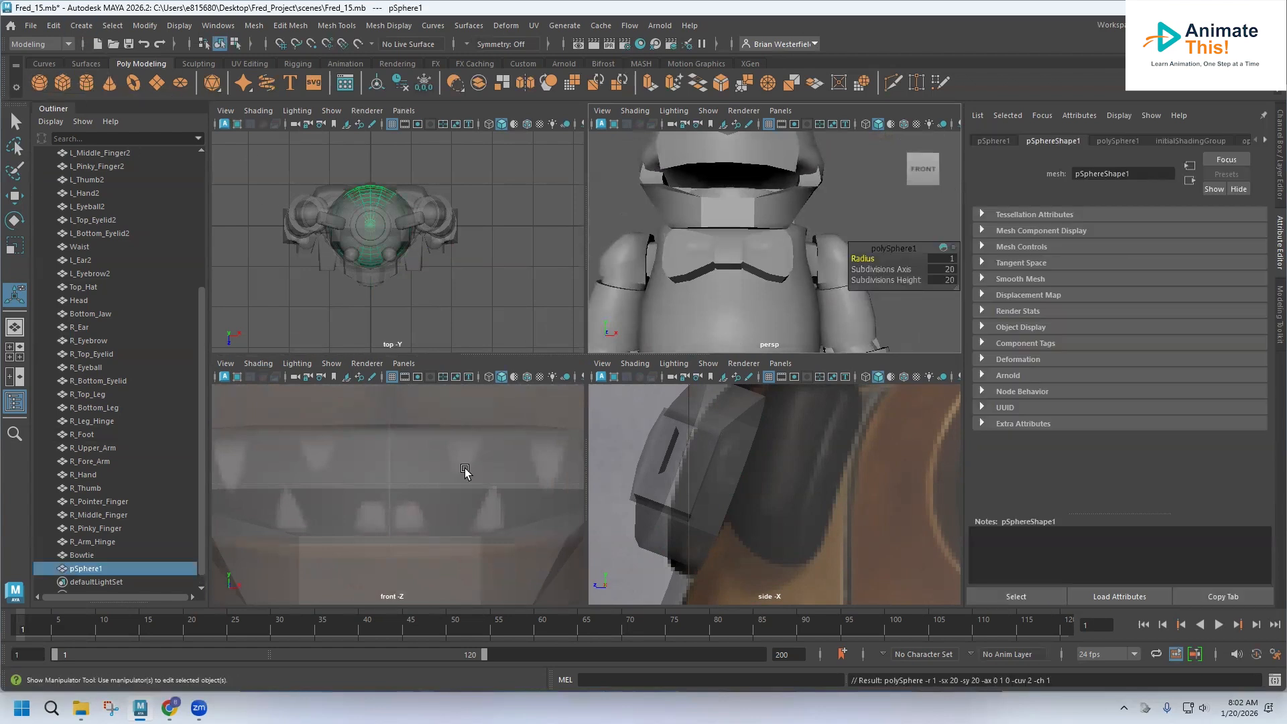
scroll(464, 468, "down", 8)
key("w")
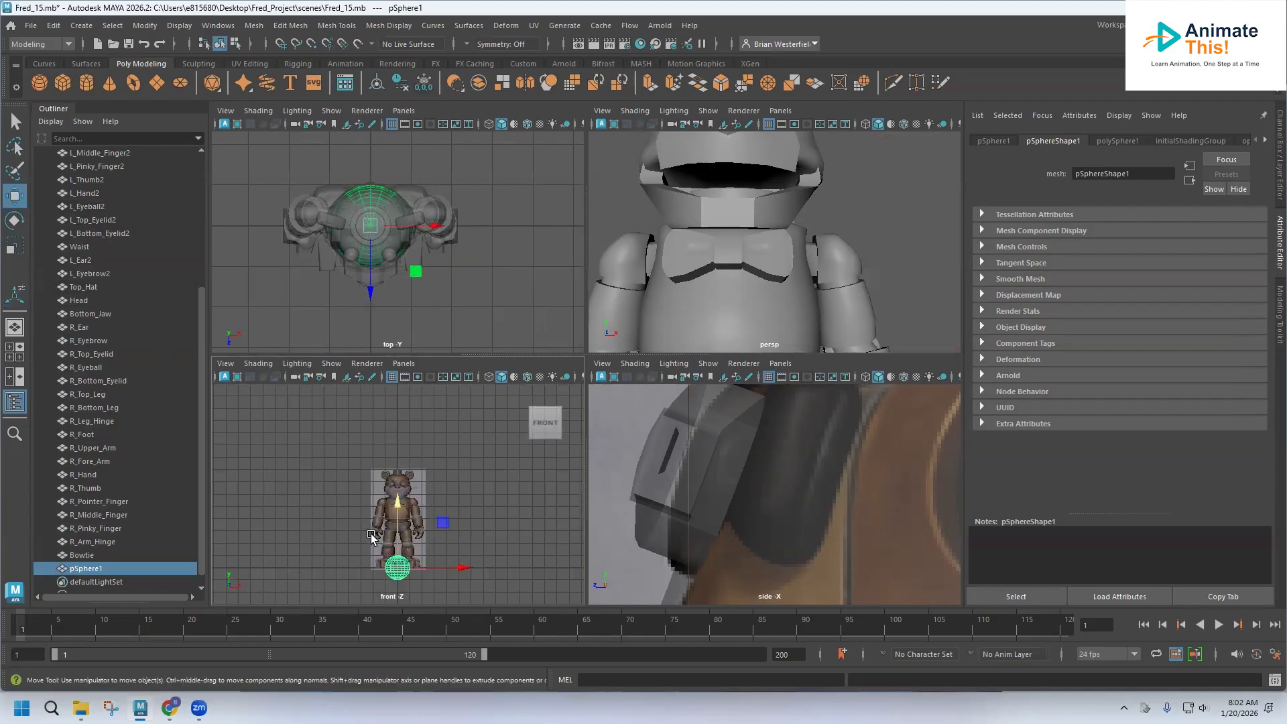
left_click_drag(398, 492, 398, 420)
scroll(396, 495, "up", 8)
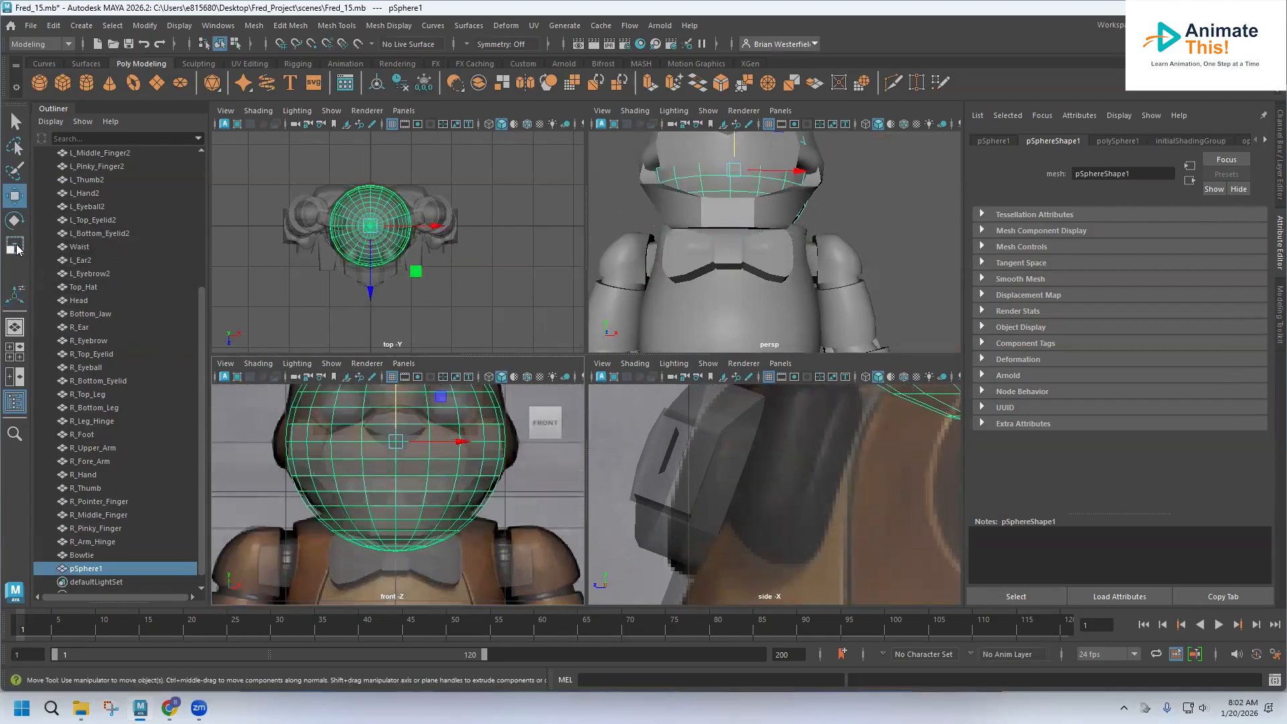
Scale the sphere down uniformly to about 0.07 so it approaches the size of a tooth.
key("r")
left_click_drag(394, 443, 348, 502)
scroll(348, 503, "up", 3)
middle_click_drag(400, 511, 384, 577, "alt")
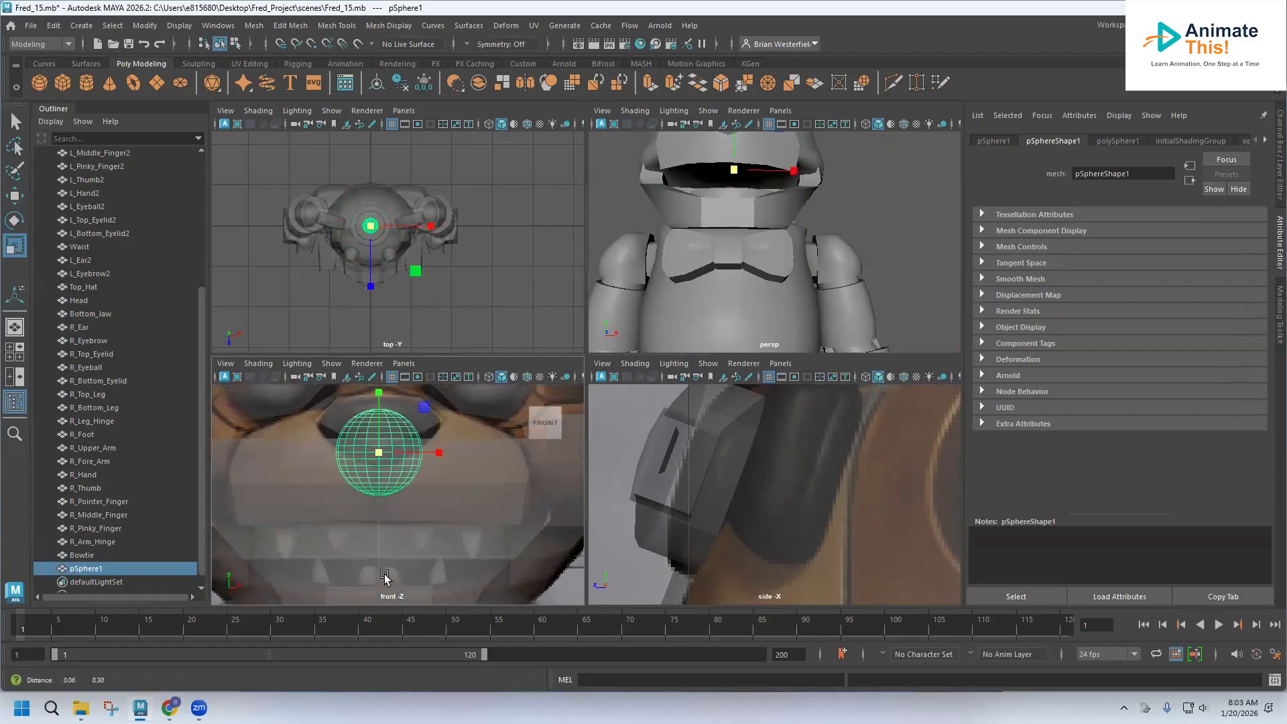
left_click_drag(377, 453, 327, 473)
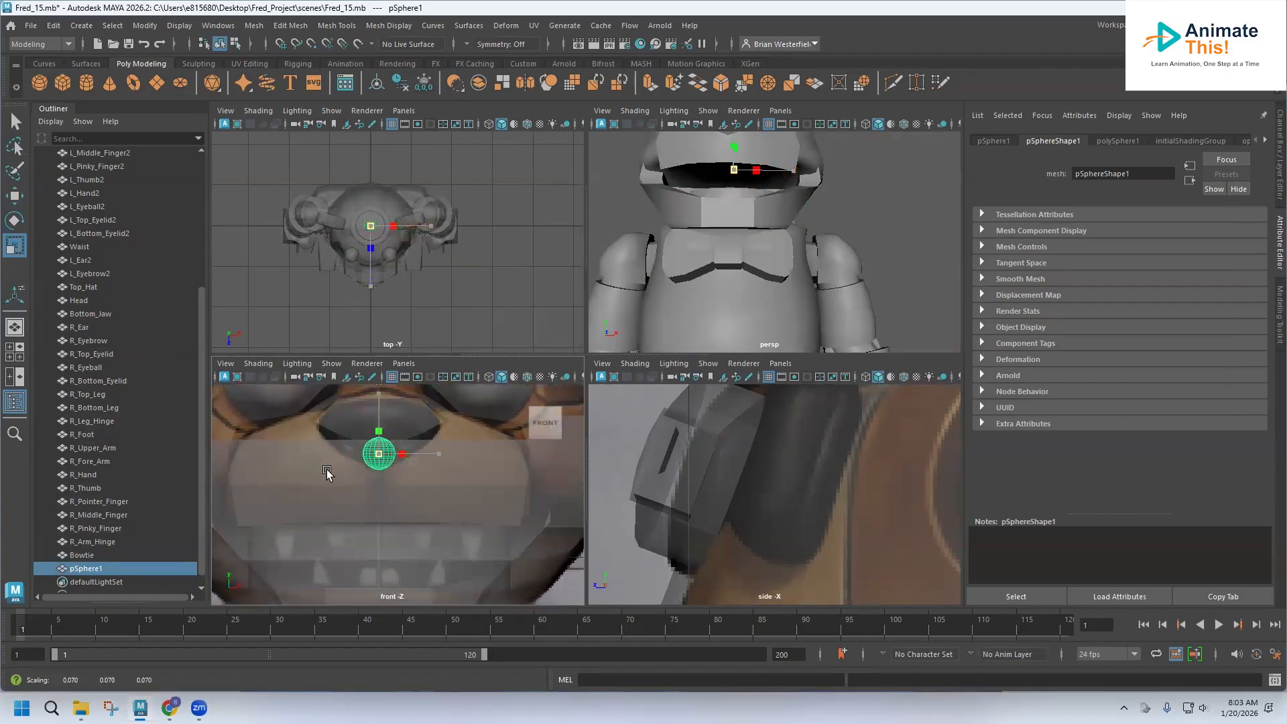
Move the sphere down and along positive X onto the lower tooth beside the centre pair in the front reference.
left_click(14, 195)
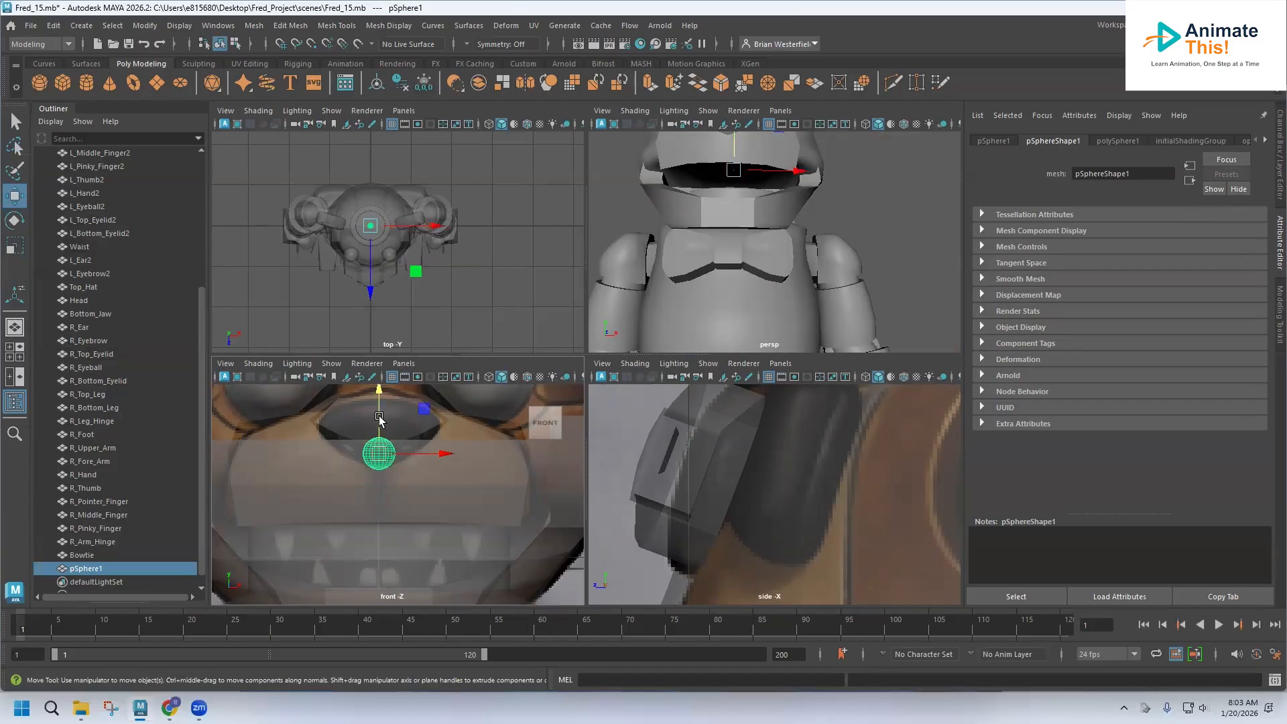
left_click_drag(376, 422, 390, 547)
scroll(410, 581, "up", 3)
middle_click_drag(411, 581, 380, 379, "alt")
scroll(383, 432, "up", 3)
middle_click_drag(367, 472, 344, 570, "alt")
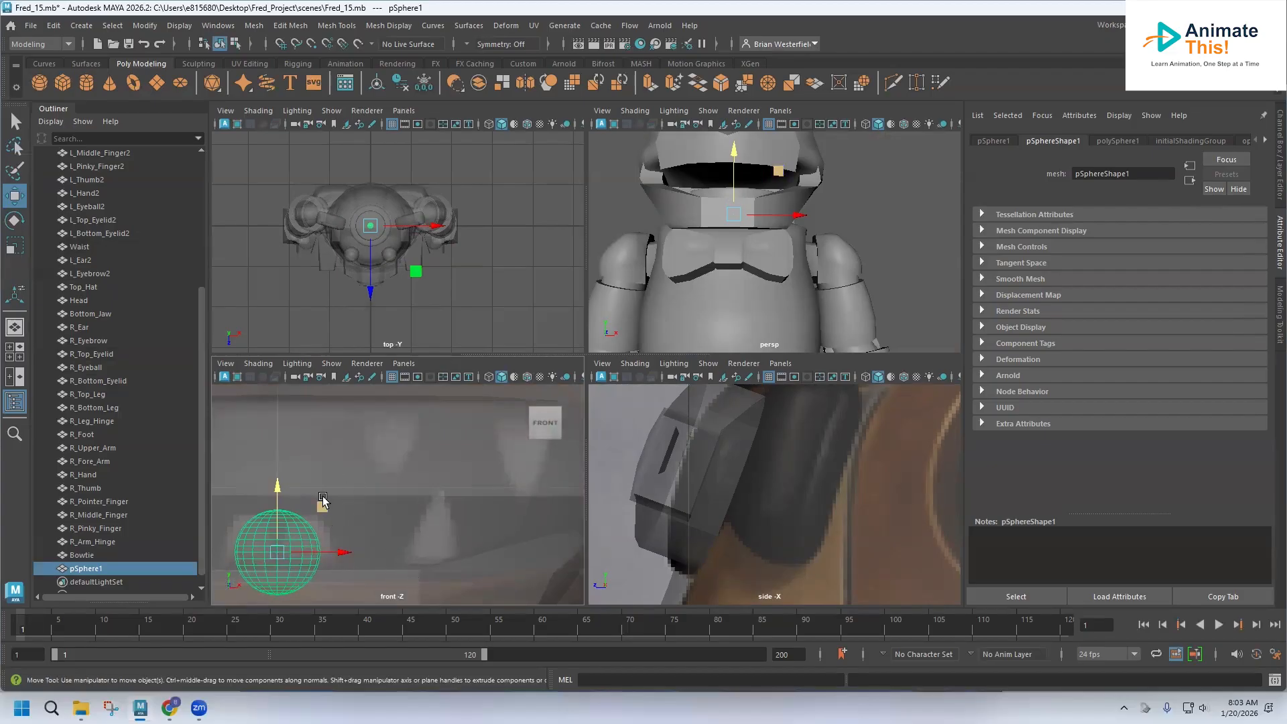
left_click_drag(341, 552, 496, 552)
Fit the sphere to the tooth's base, lowering it to about Y 5.87 and scaling it uniformly to about 0.047.
scroll(447, 541, "up", 2)
middle_click_drag(446, 542, 368, 431, "alt")
scroll(364, 459, "up", 1)
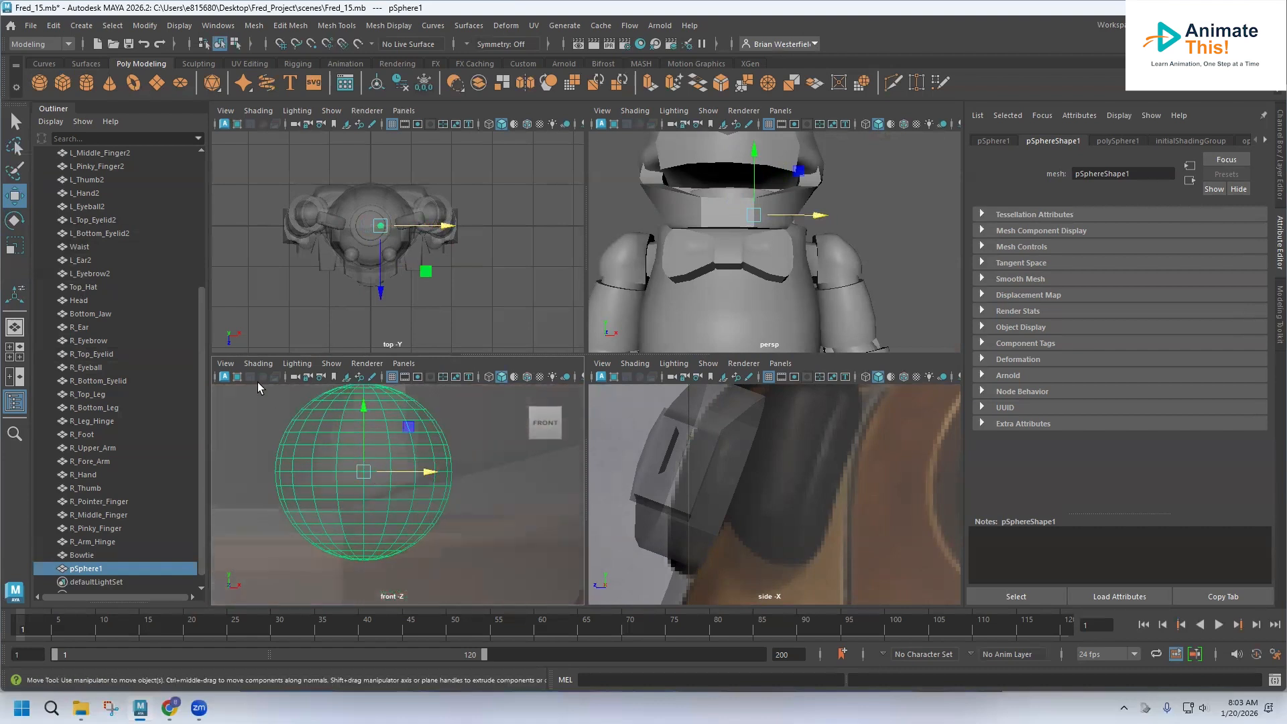
left_click(16, 248)
left_click_drag(366, 486, 299, 482)
middle_click_drag(364, 512, 345, 546, "alt")
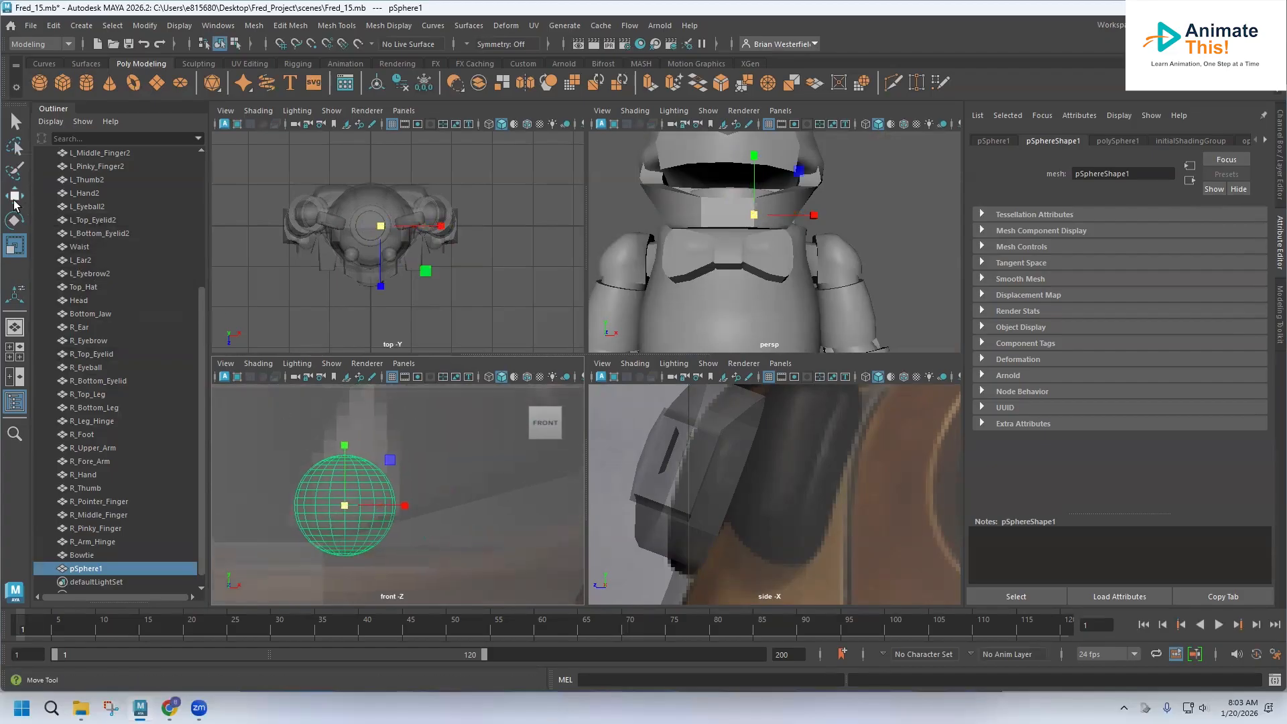
left_click(14, 196)
left_click_drag(346, 437, 349, 464)
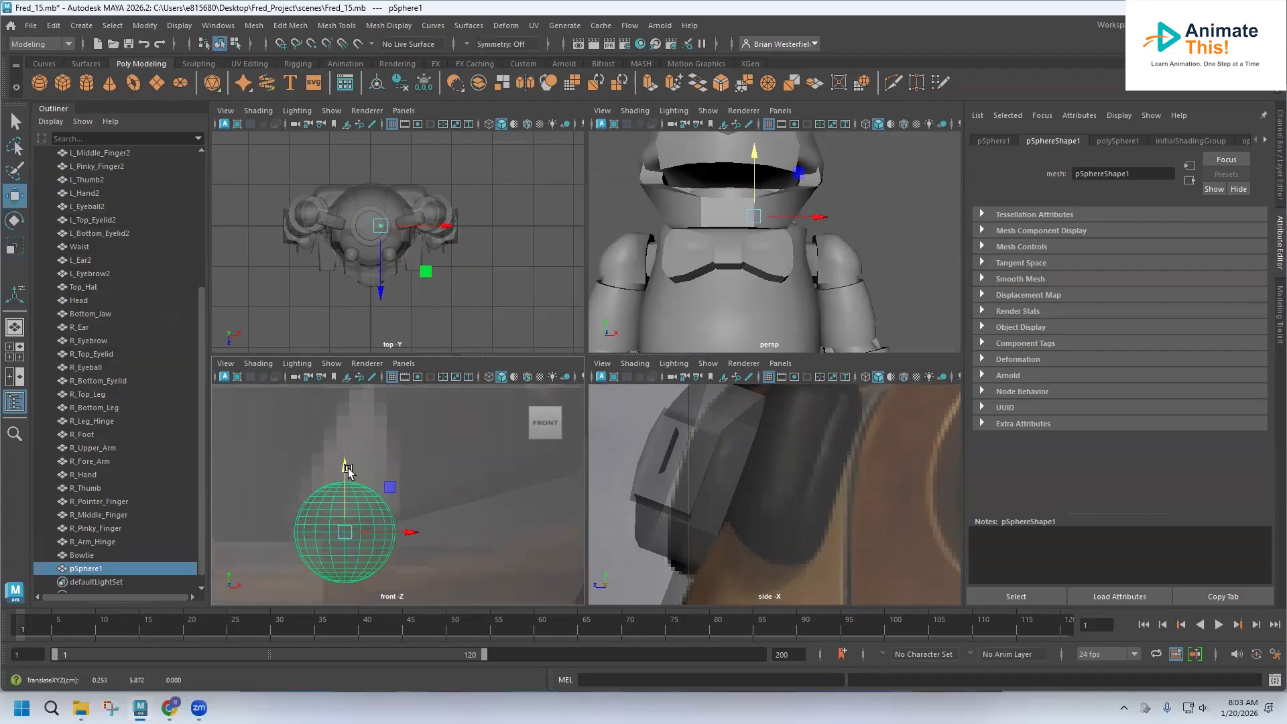
left_click(10, 245)
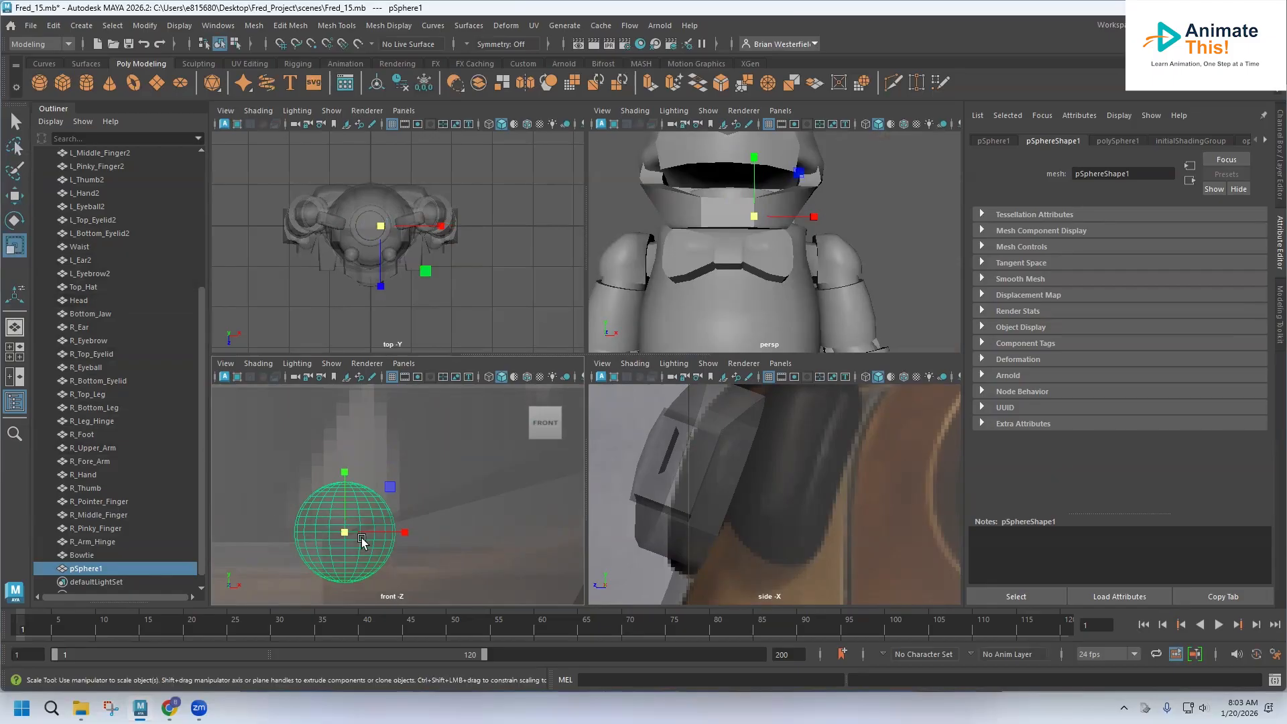
left_click_drag(347, 532, 363, 540)
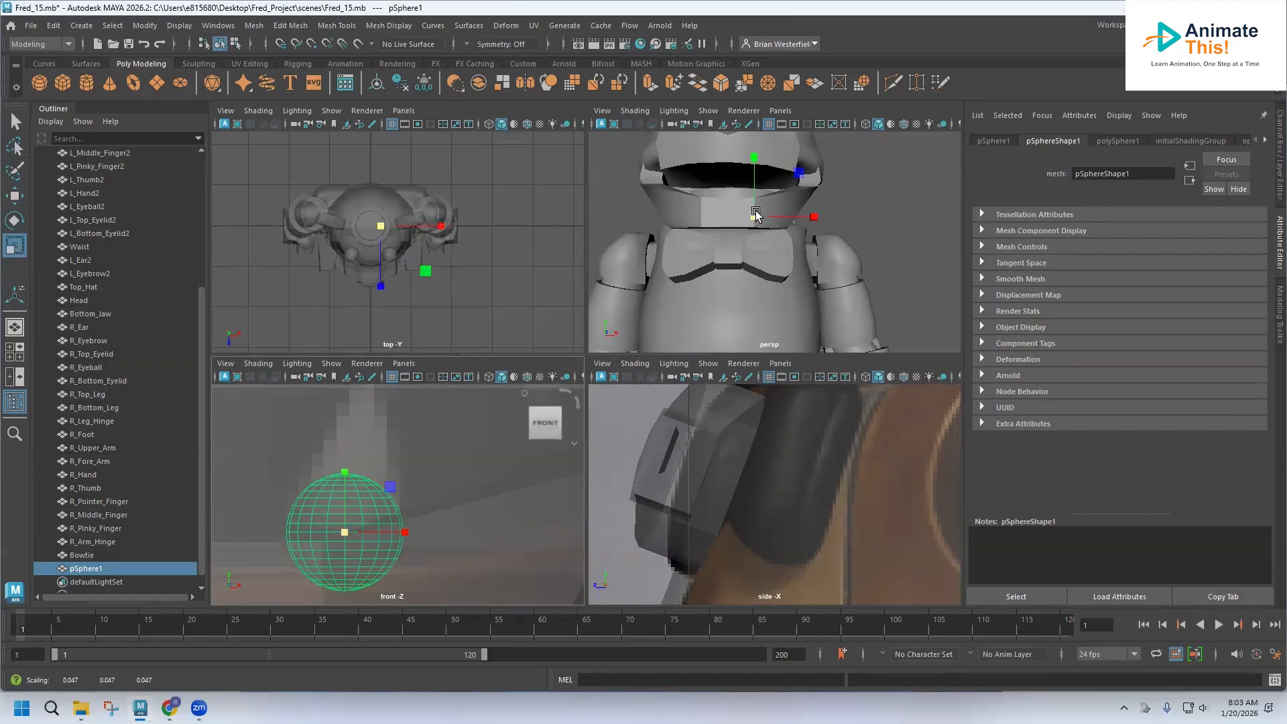
Hide the bottom jaw to expose the sphere and frame the neck area in the perspective and side views.
middle_click_drag(740, 249, 721, 303, "alt")
scroll(721, 305, "up", 6)
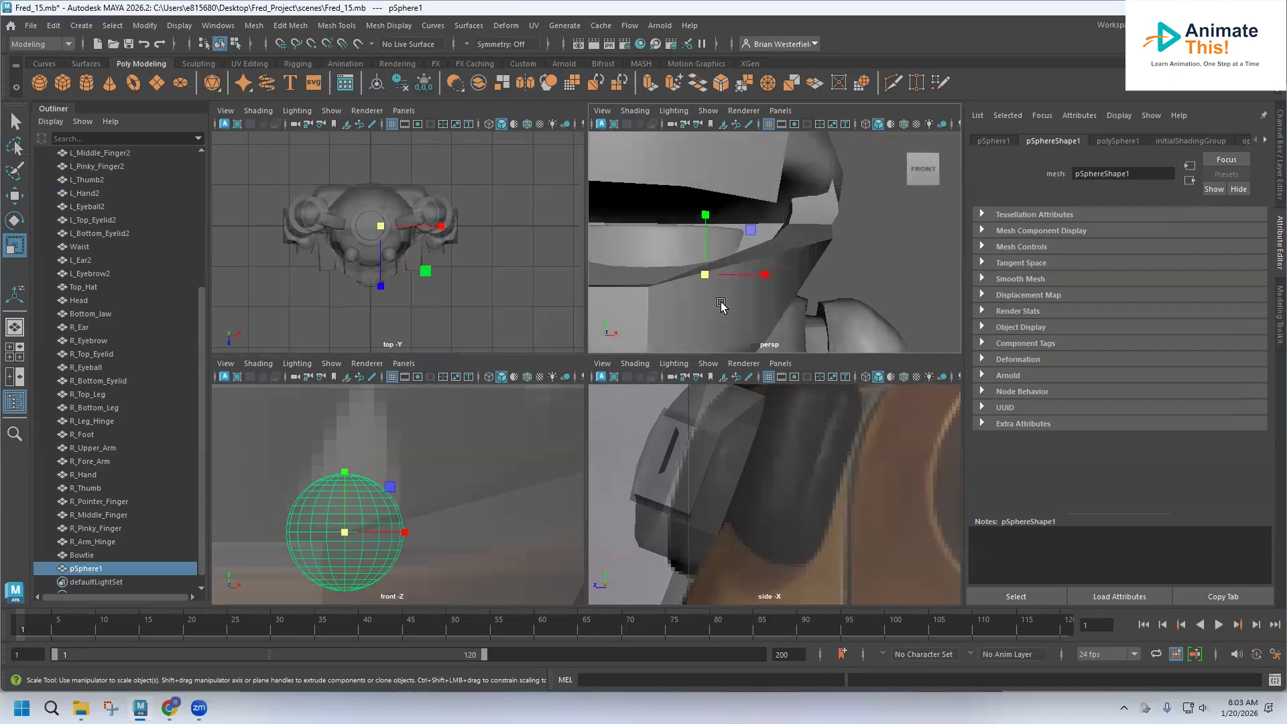
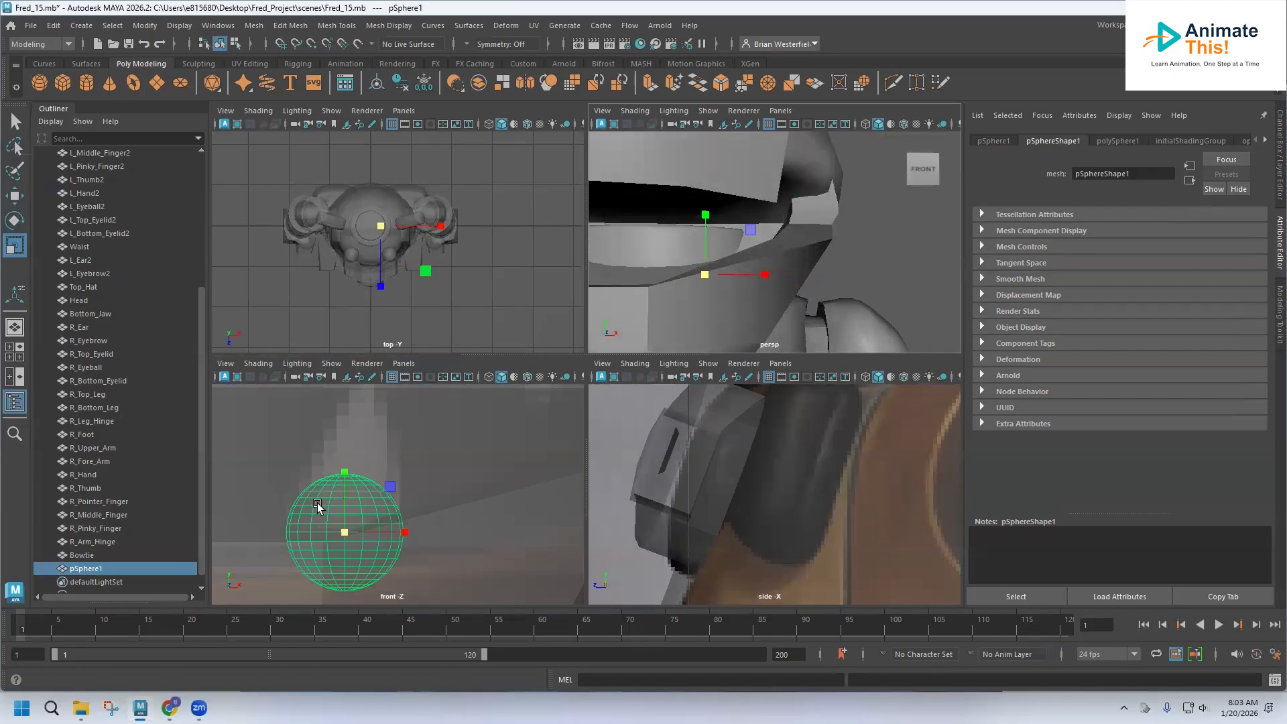
right_click_drag(316, 503, 265, 309)
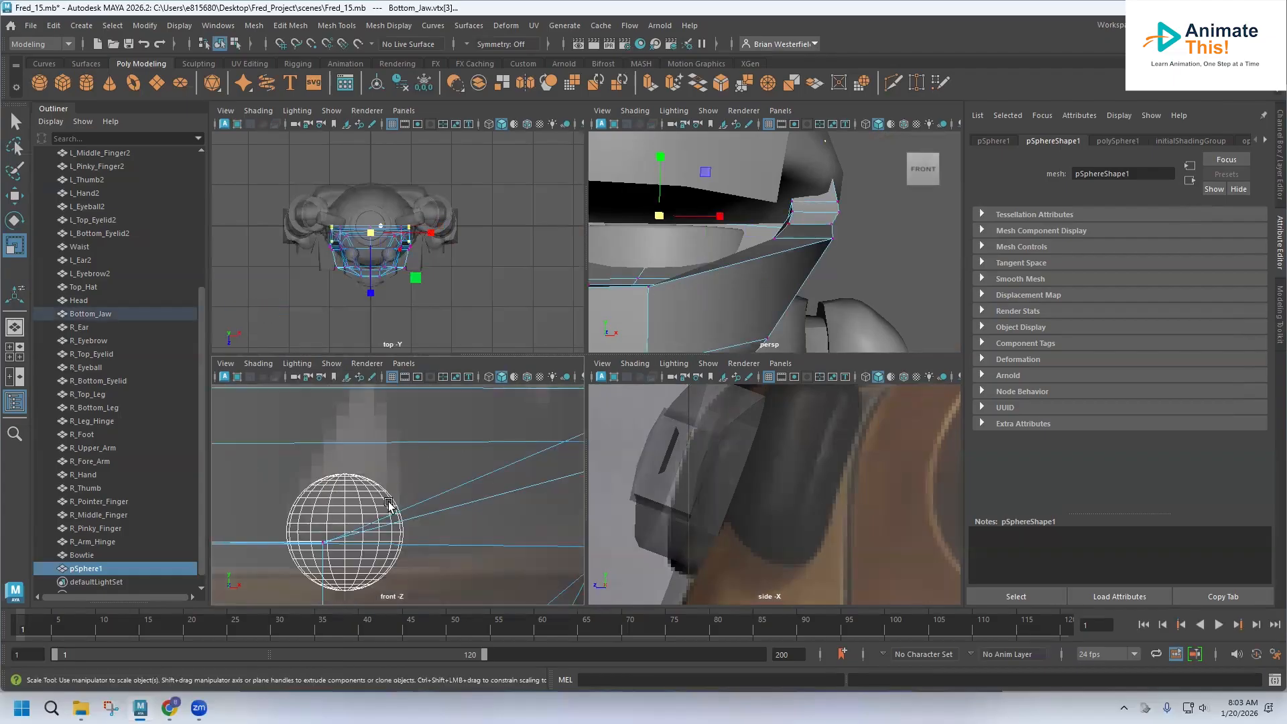
right_click_drag(796, 266, 838, 250)
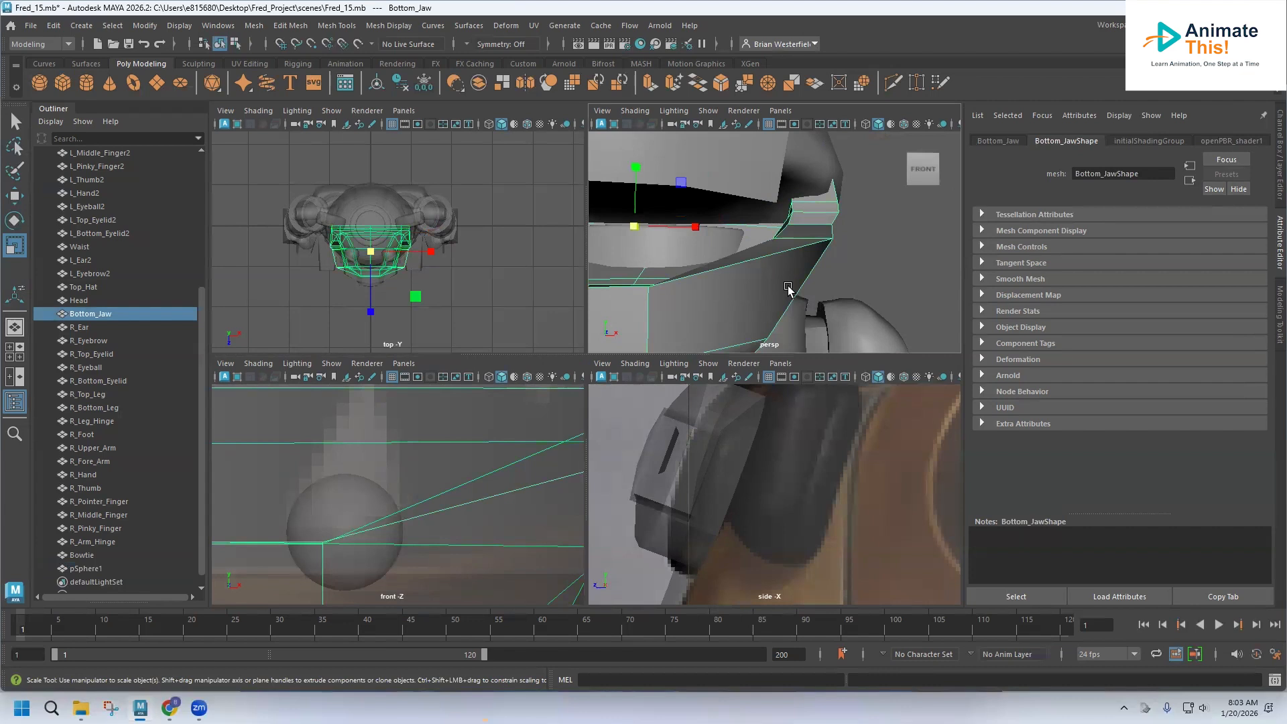
key("ctrl+h")
left_click(354, 499)
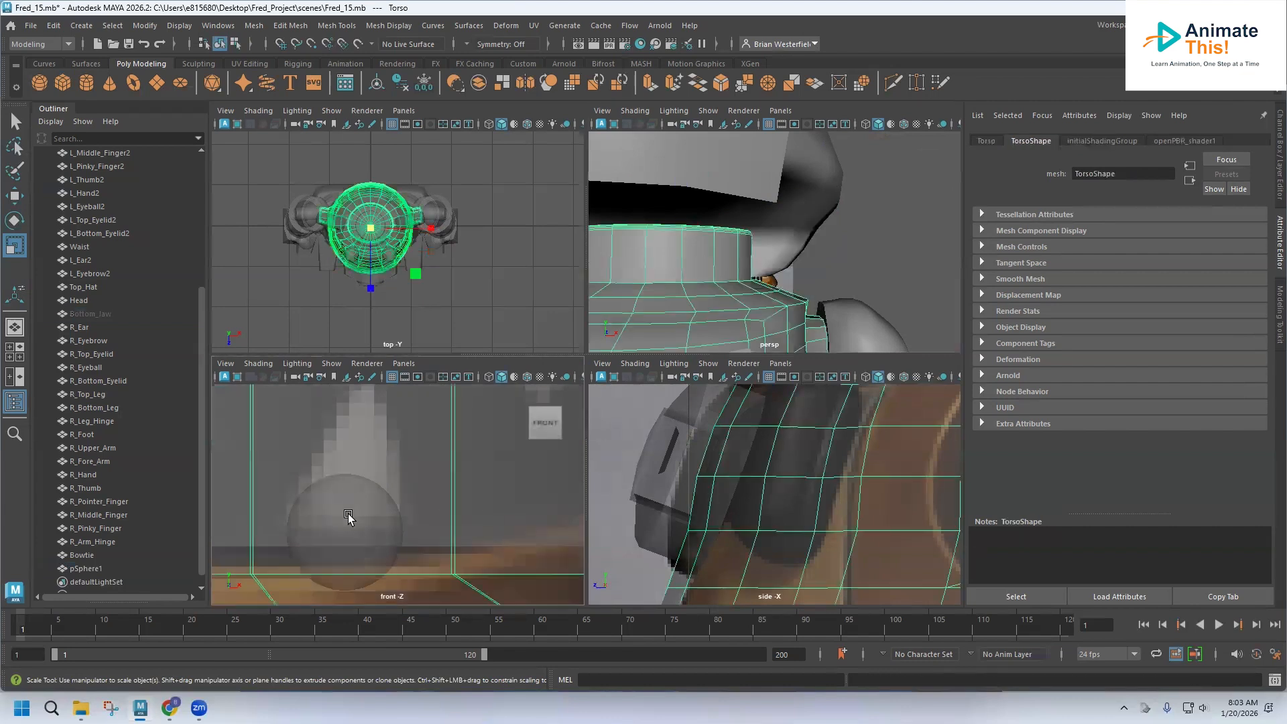
key("f")
key("f")
scroll(739, 529, "up", 3)
scroll(117, 542, "down", 1)
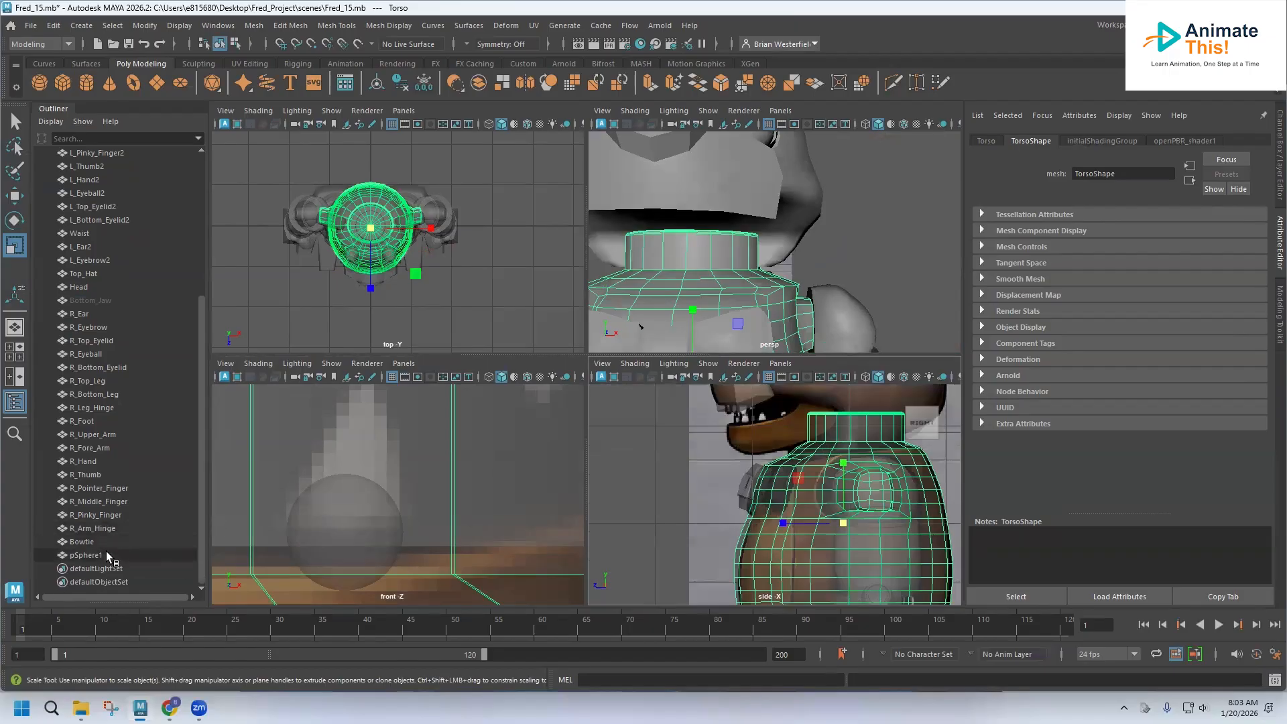
Move the sphere forward along Z to the front of the lower jaw in the side reference.
left_click(101, 554)
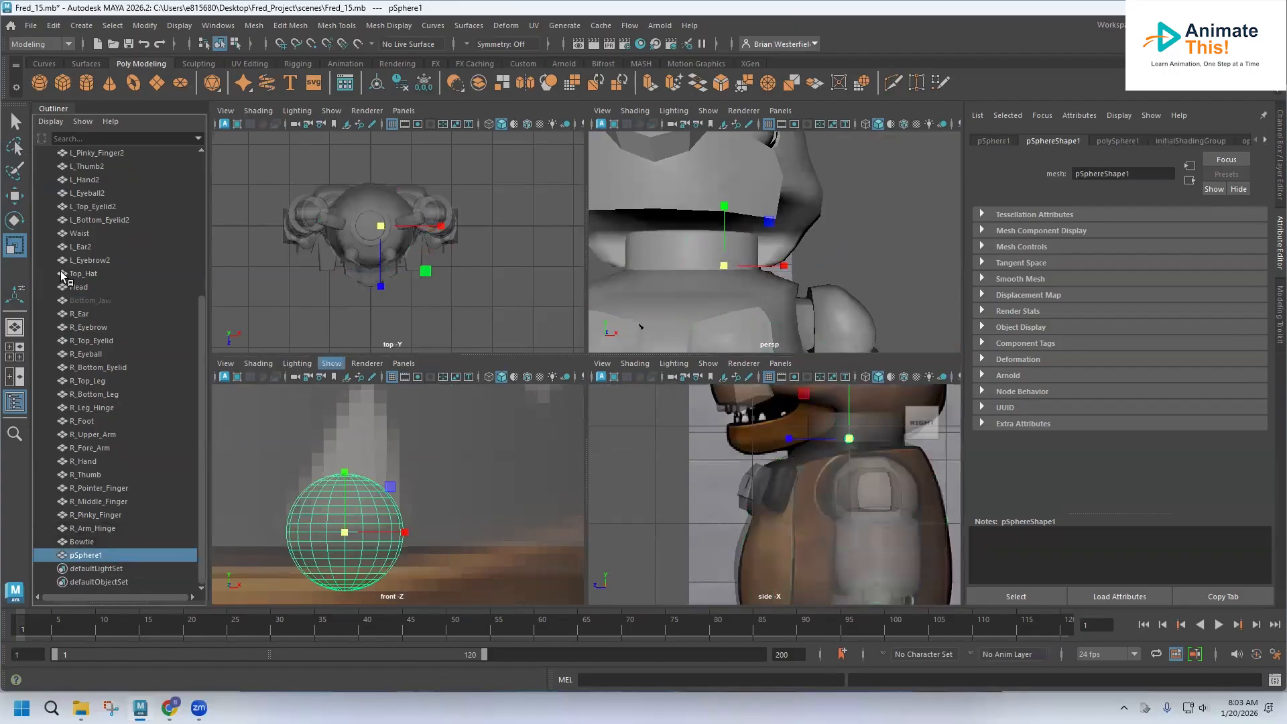
left_click(14, 195)
left_click_drag(780, 444, 680, 440)
scroll(392, 525, "up", 2)
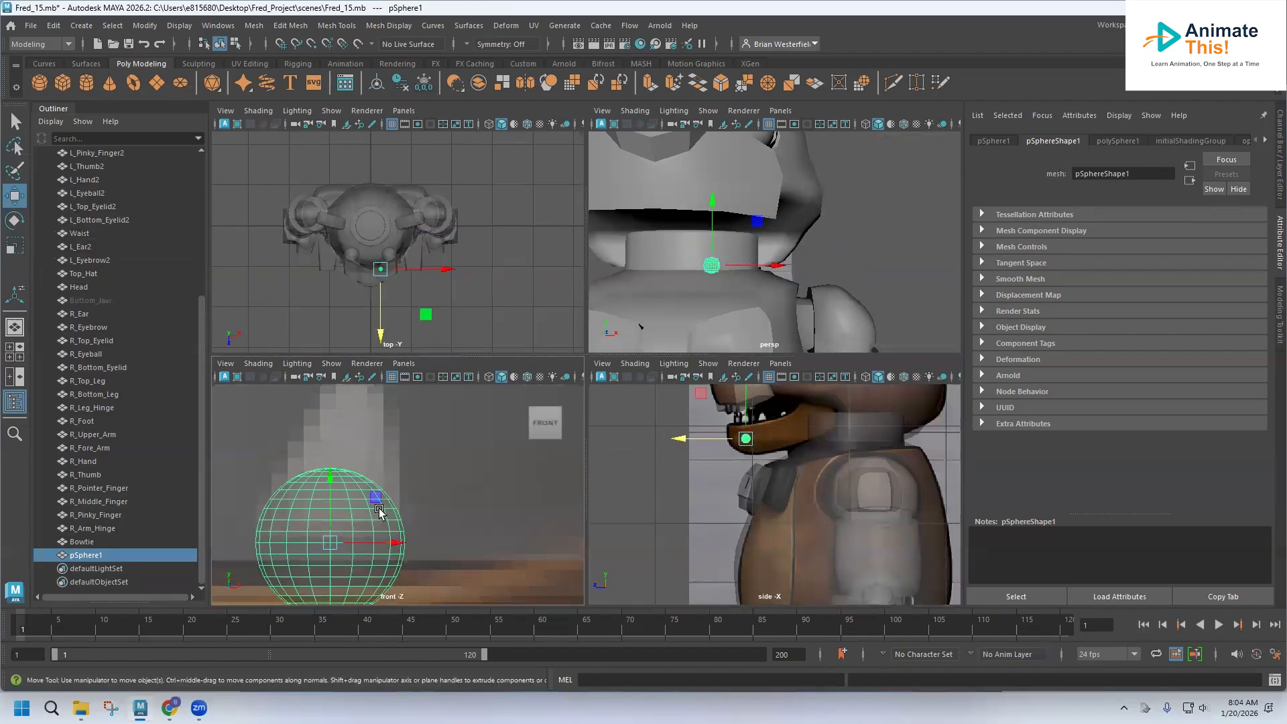
Switch the sphere to vertex editing and raise its upper vertex rows to begin stretching it into a tooth.
right_click_drag(338, 523, 293, 309)
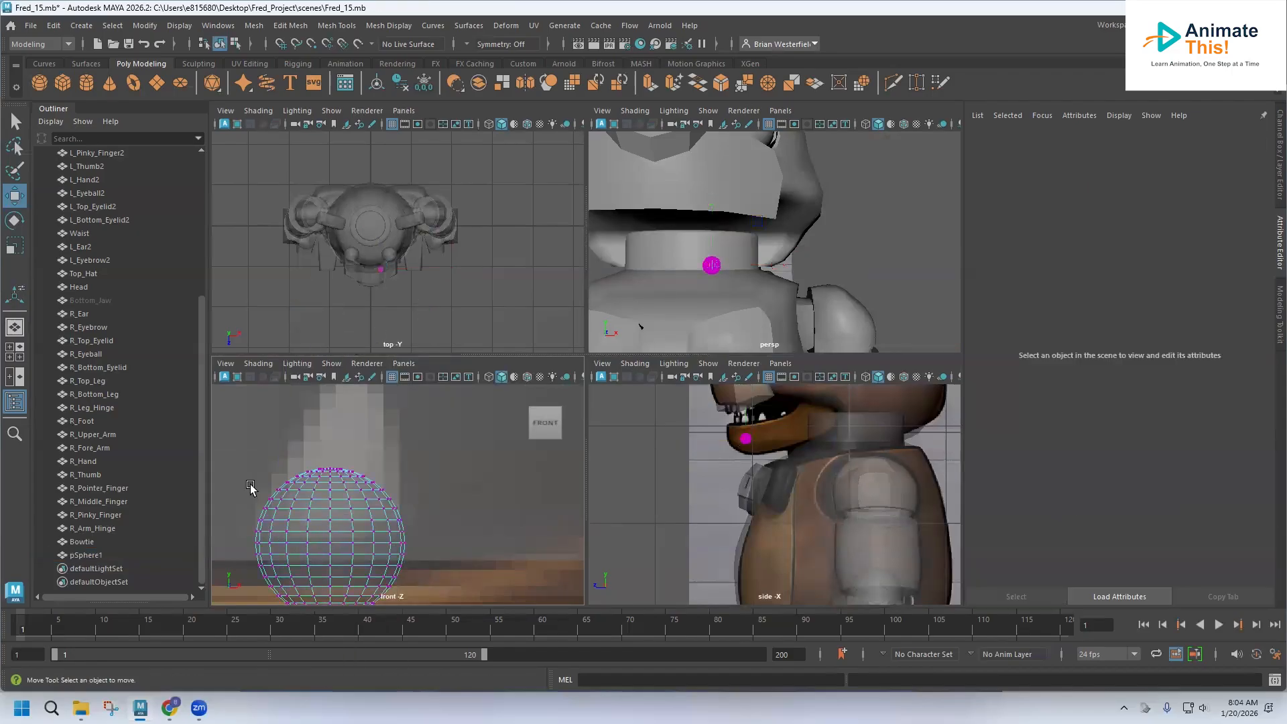
left_click_drag(383, 536, 429, 536)
left_click_drag(330, 439, 325, 417)
left_click_drag(238, 406, 427, 500)
left_click_drag(330, 419, 336, 390)
middle_click_drag(335, 390, 372, 447, "alt")
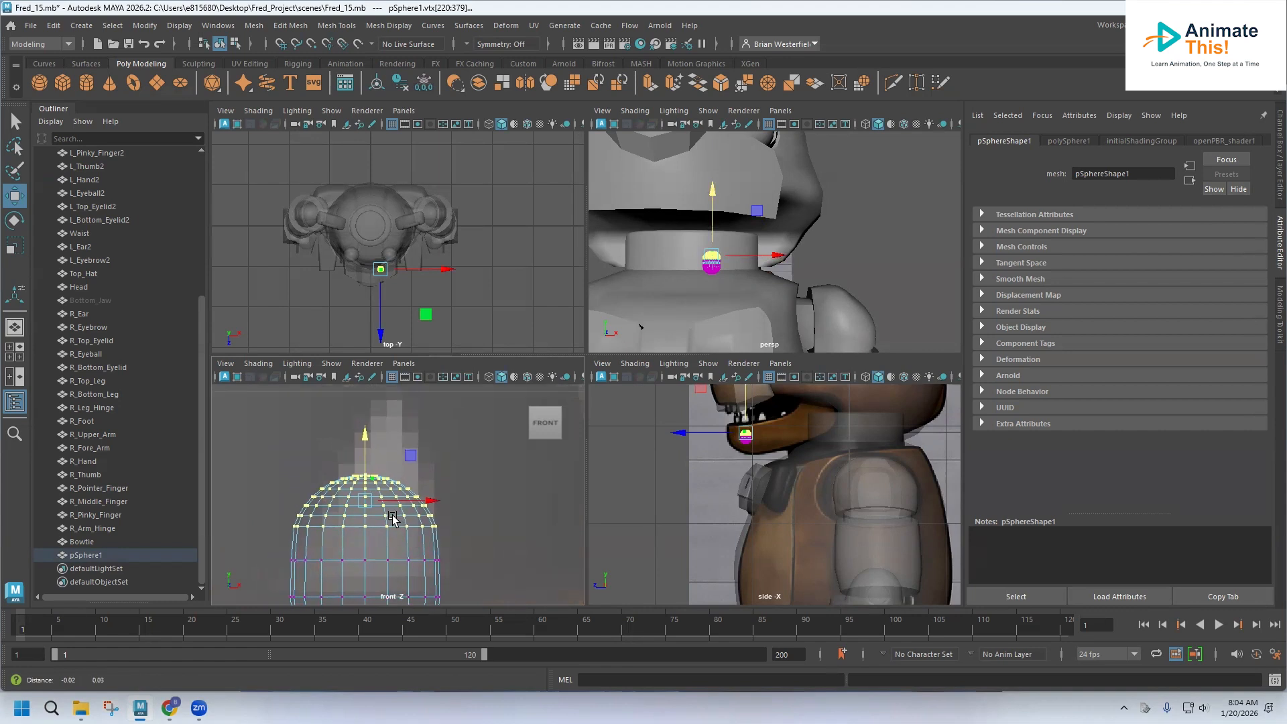
Scale the upper vertices and raise the next rows in turn, shifting them slightly along X to follow the tooth.
key("r")
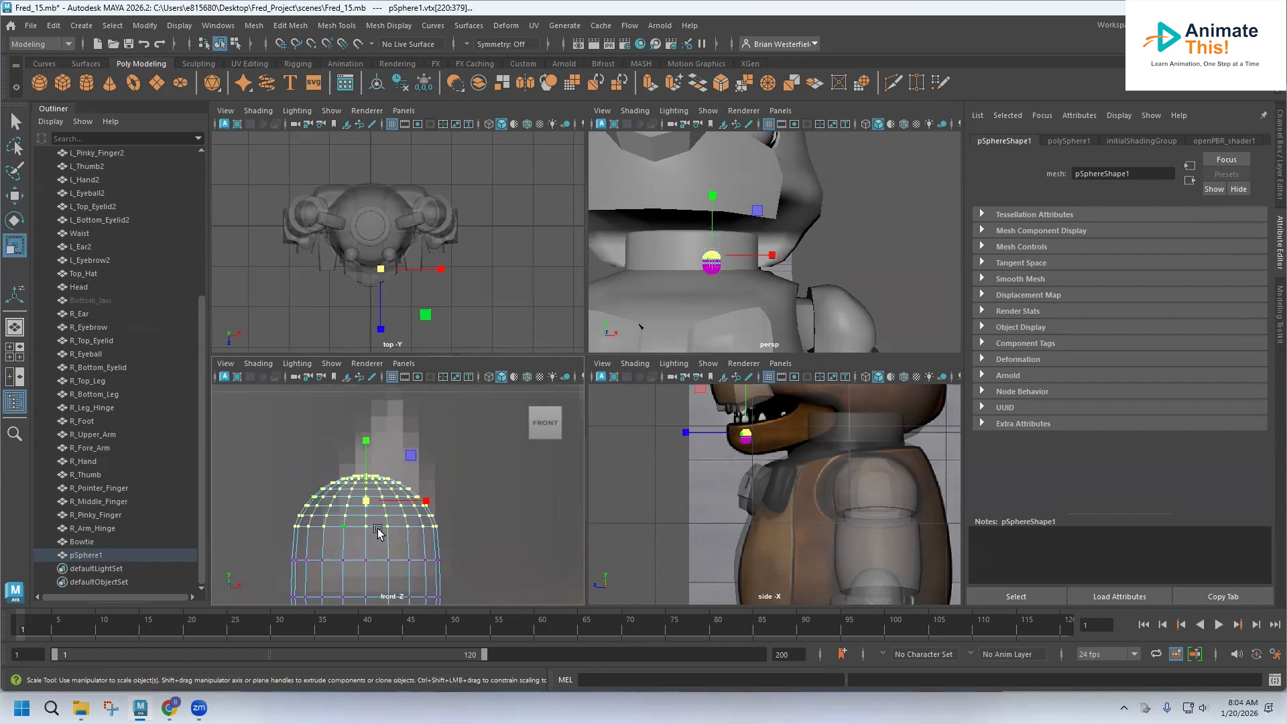
left_click_drag(367, 502, 435, 494)
left_click(14, 196)
left_click_drag(289, 441, 467, 517)
left_click_drag(373, 435, 373, 418)
left_click_drag(438, 477, 442, 479)
left_click_drag(302, 422, 466, 490)
left_click_drag(373, 426, 373, 407)
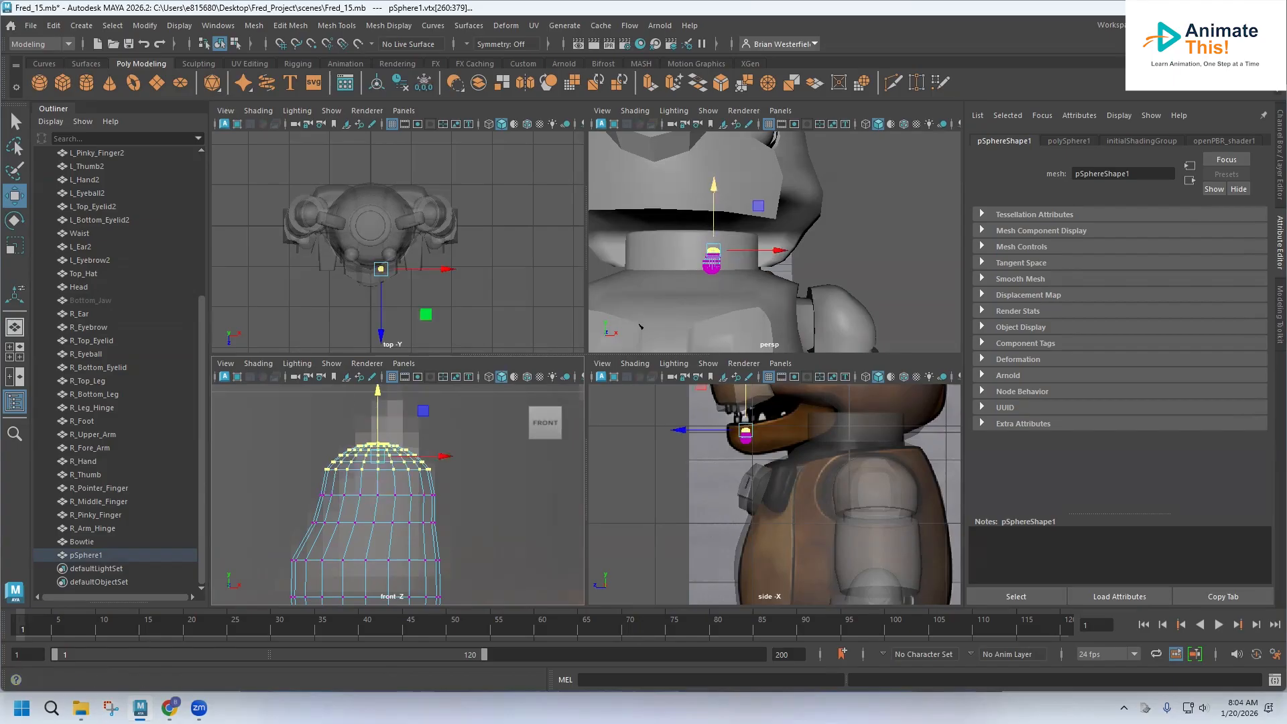
Scale the top vertex rows uniformly to about 0.937 and nudge them along positive X.
left_click(17, 250)
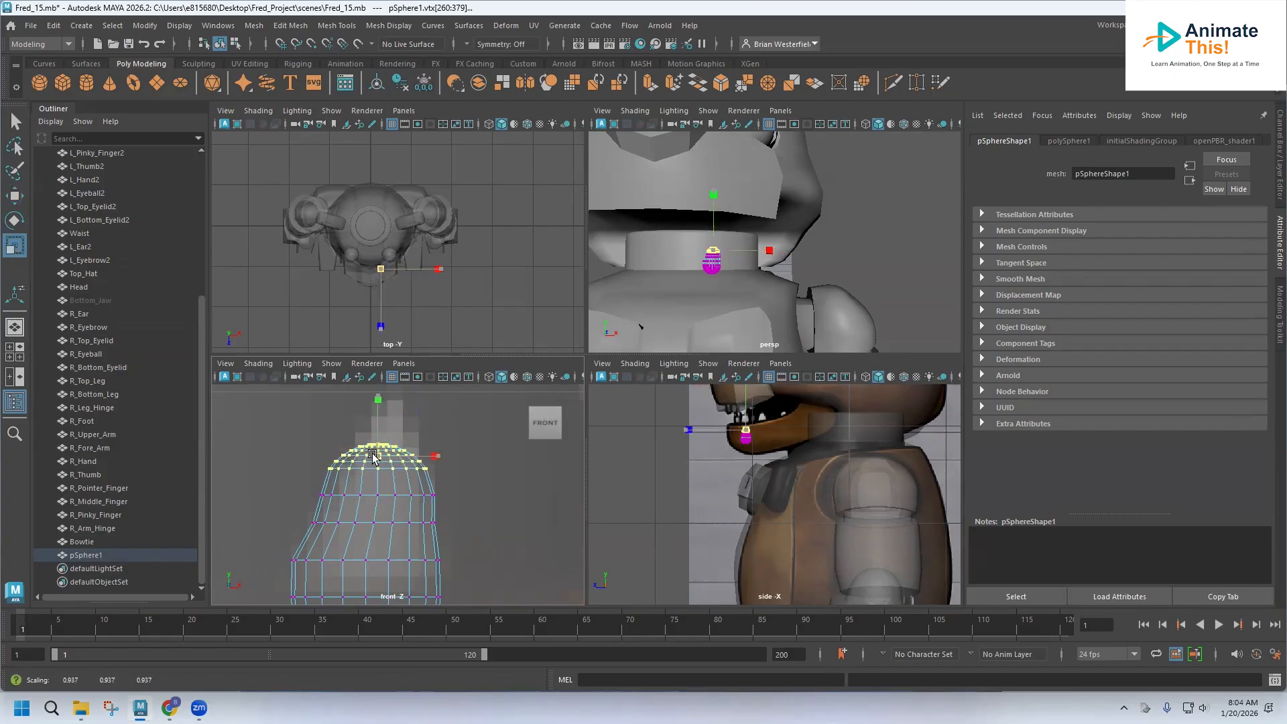
left_click(14, 220)
left_click(14, 196)
left_click(443, 454)
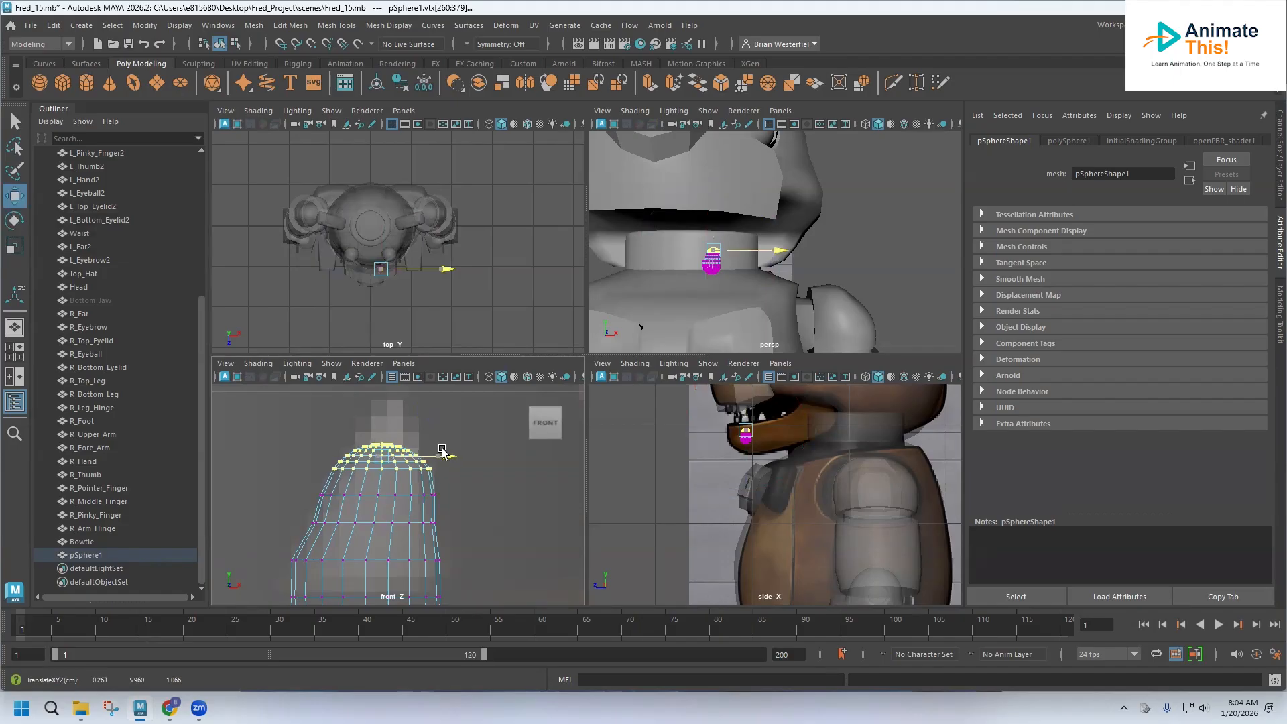
Raise the tip vertices to about Y 5.99, scale them narrower, and shift them along positive X over the tooth's point.
scroll(443, 529, "up", 4)
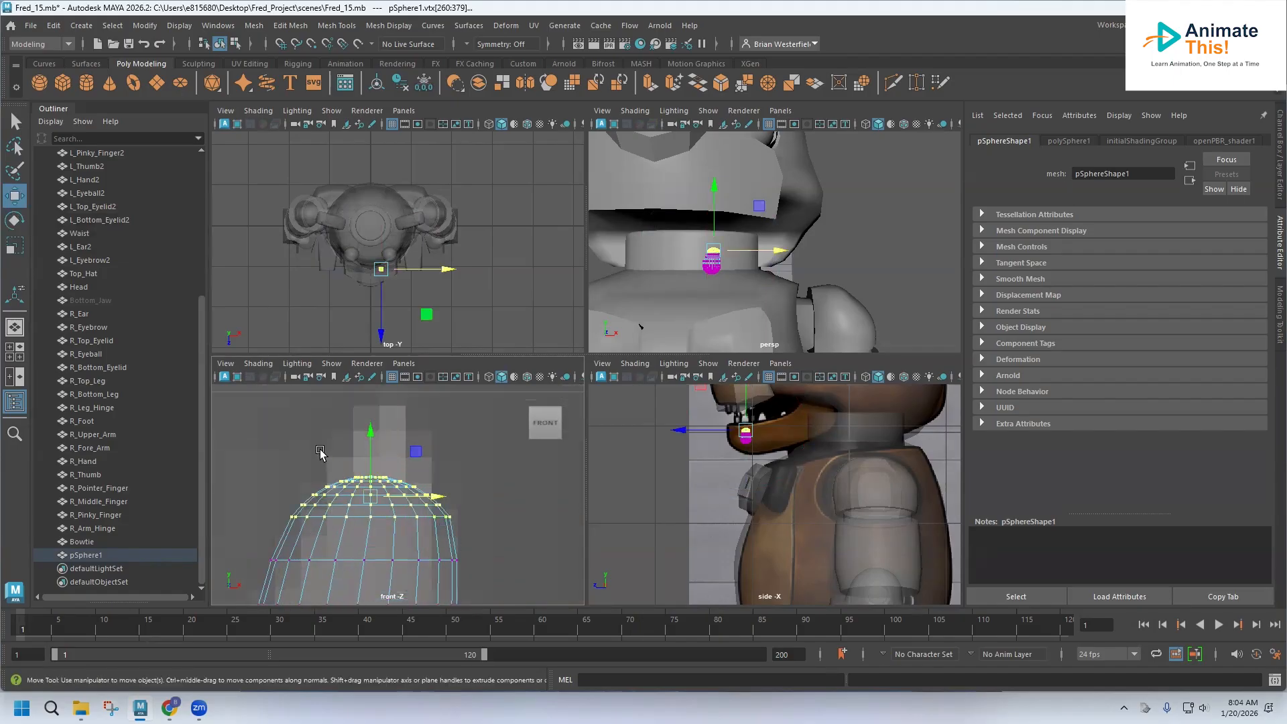
left_click_drag(297, 440, 446, 487)
left_click_drag(379, 429, 361, 355)
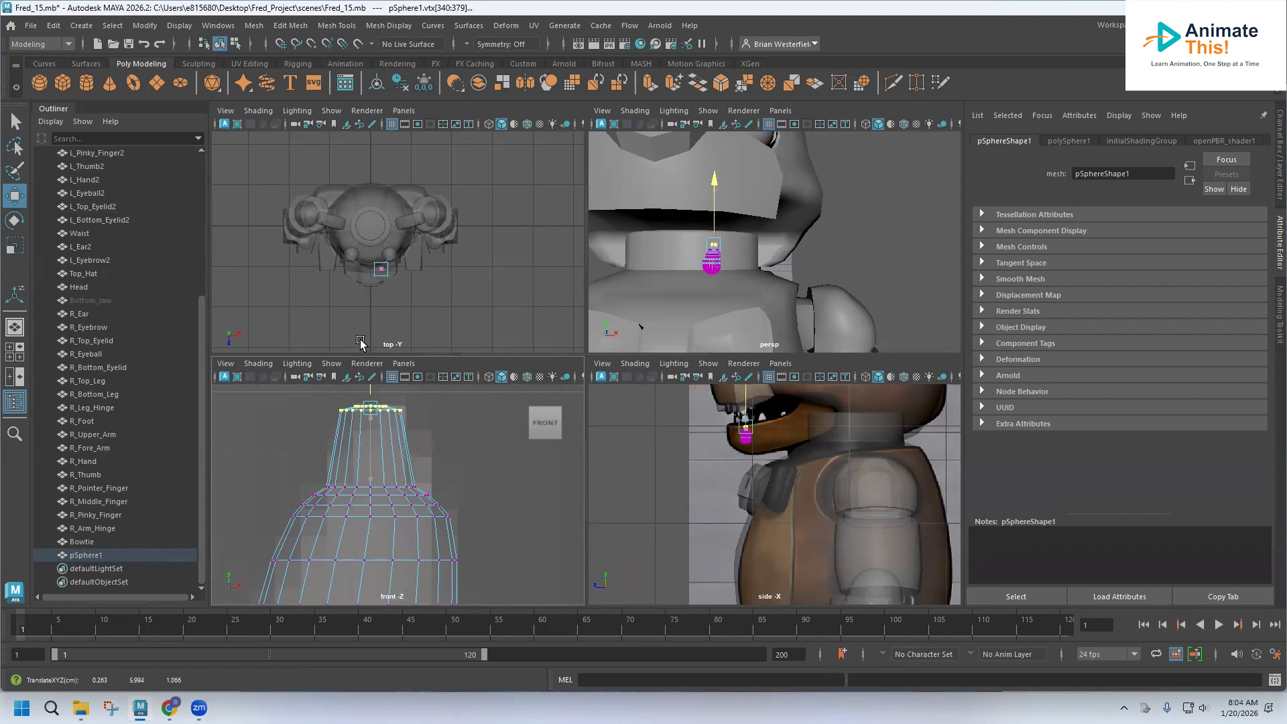
left_click(14, 245)
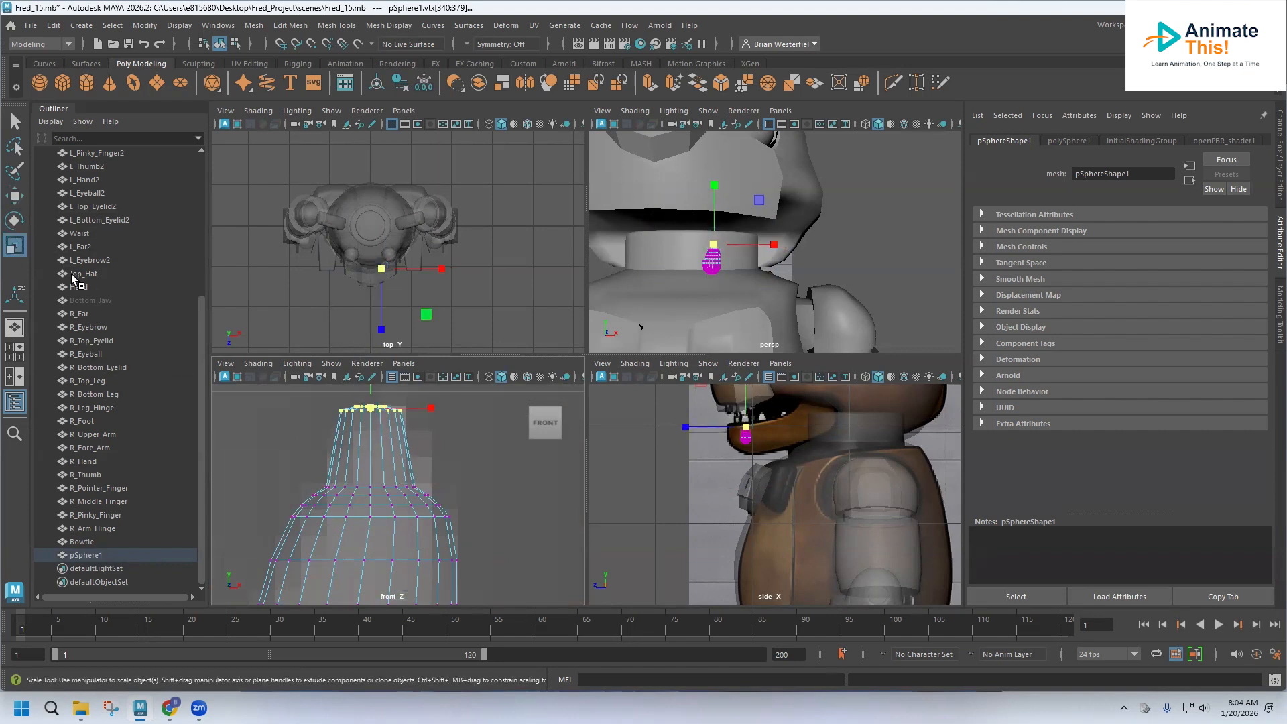
left_click_drag(374, 409, 347, 411)
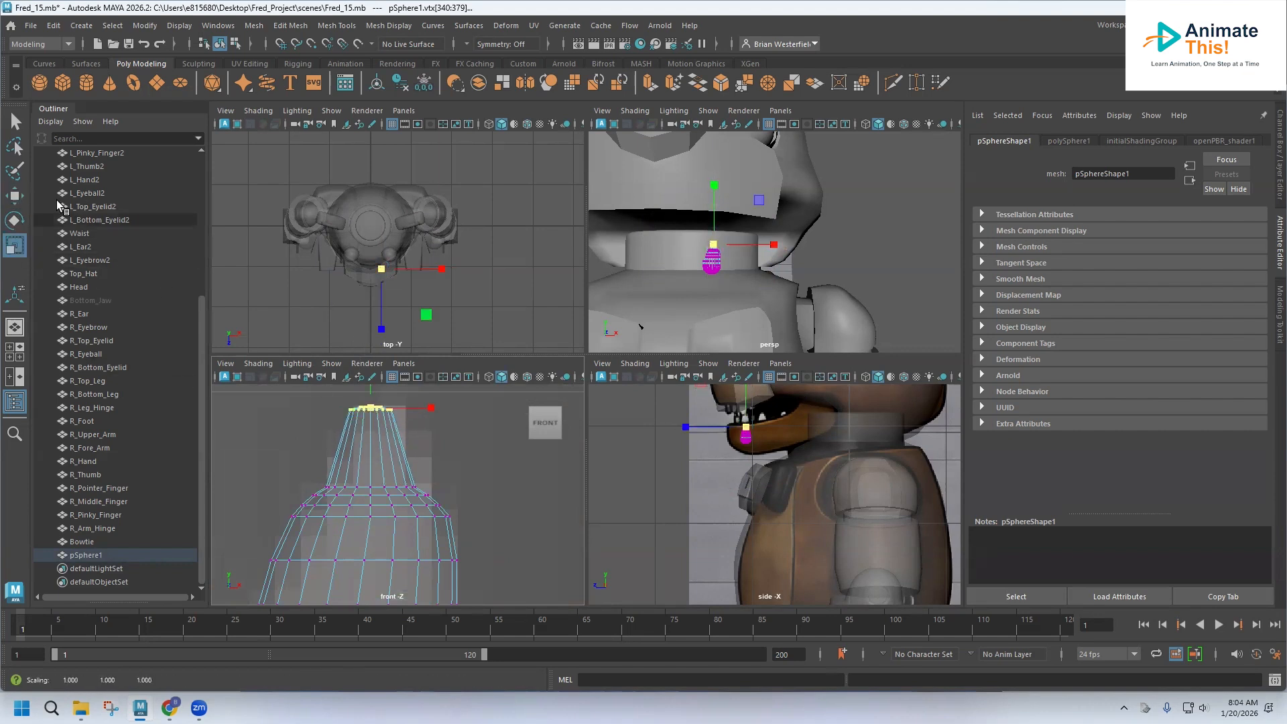
left_click(14, 195)
left_click_drag(430, 407, 447, 402)
Raise the two vertex rows below the tip and adjust them along X to taper the tooth smoothly.
left_click_drag(309, 465, 434, 491)
left_click_drag(369, 424, 370, 387)
left_click_drag(420, 451, 379, 456)
key("r")
left_click_drag(286, 481, 470, 512)
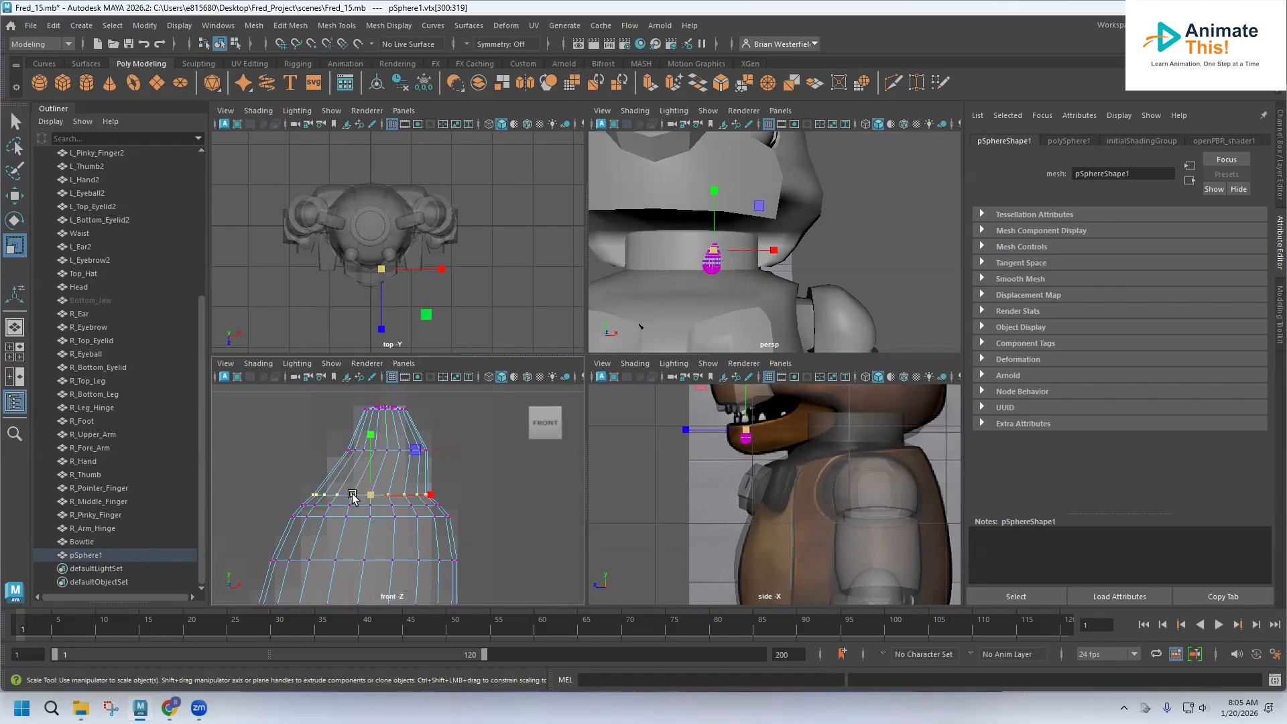
key("w")
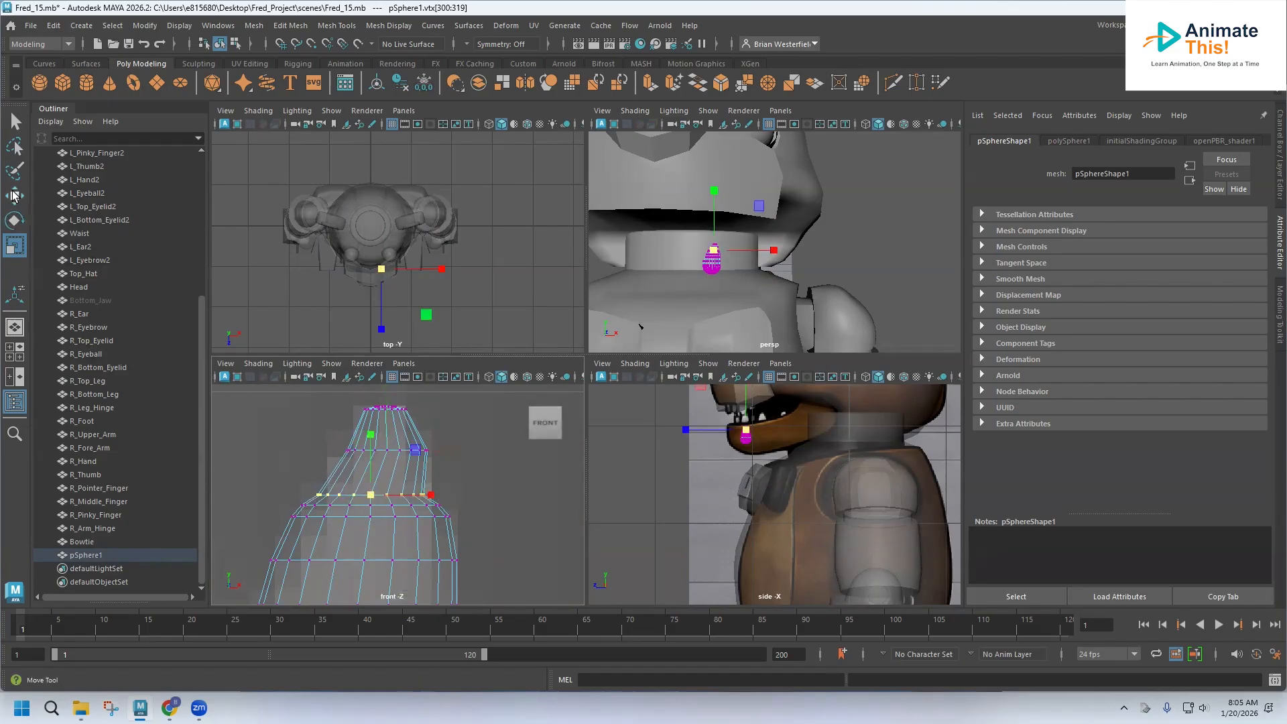
left_click_drag(371, 432, 371, 412)
left_click_drag(439, 478, 435, 488)
Raise the next vertex row down and nudge it along positive X, checking the tooth against the reference.
left_click_drag(279, 487, 465, 512)
left_click_drag(371, 449, 371, 439)
left_click_drag(424, 495, 429, 495)
scroll(402, 497, "down", 6)
scroll(372, 503, "up", 6)
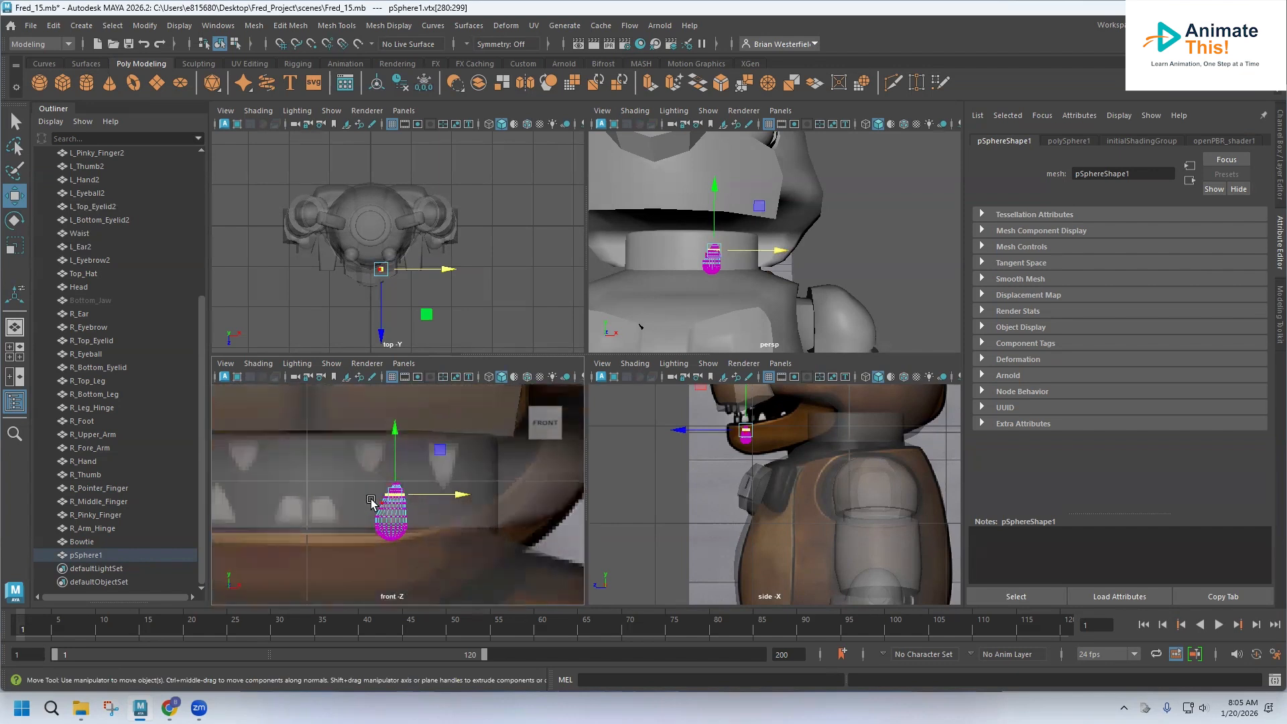
Shift the outline vertices on the tooth's negative-X side inward on two rows to smooth the silhouette.
scroll(372, 513, "up", 5)
left_click_drag(289, 492, 414, 497)
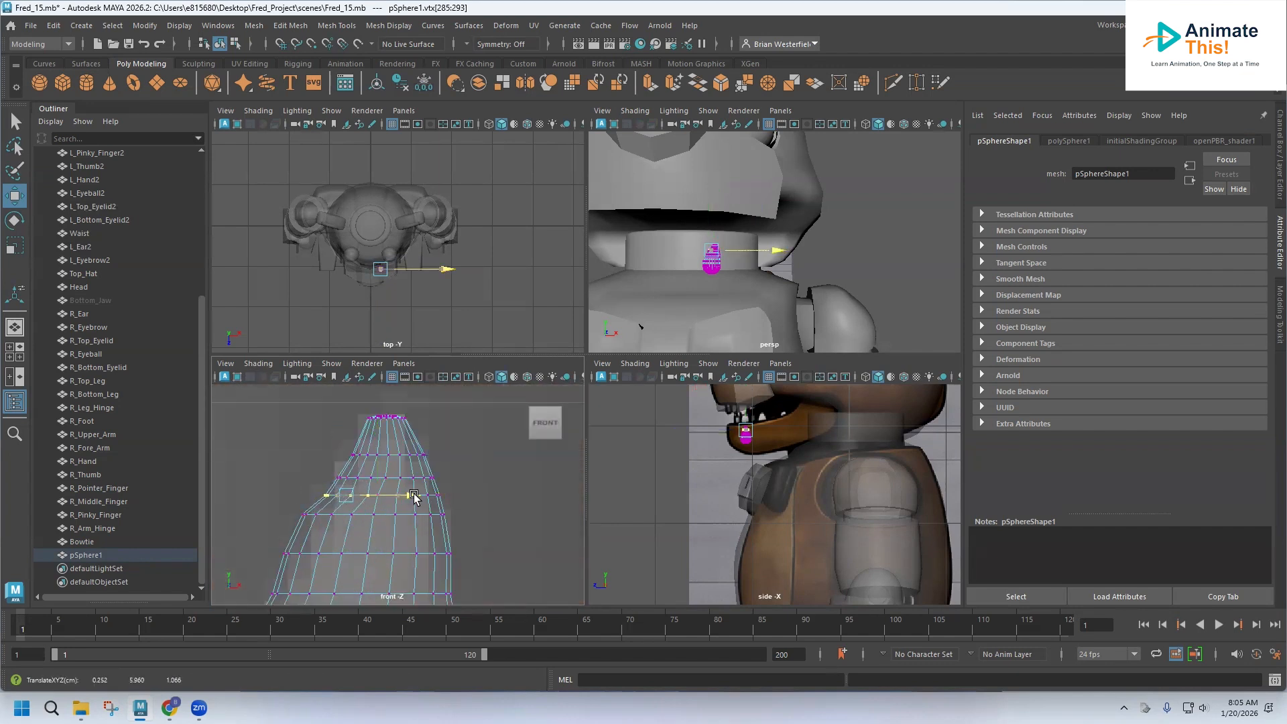
left_click_drag(268, 508, 393, 517)
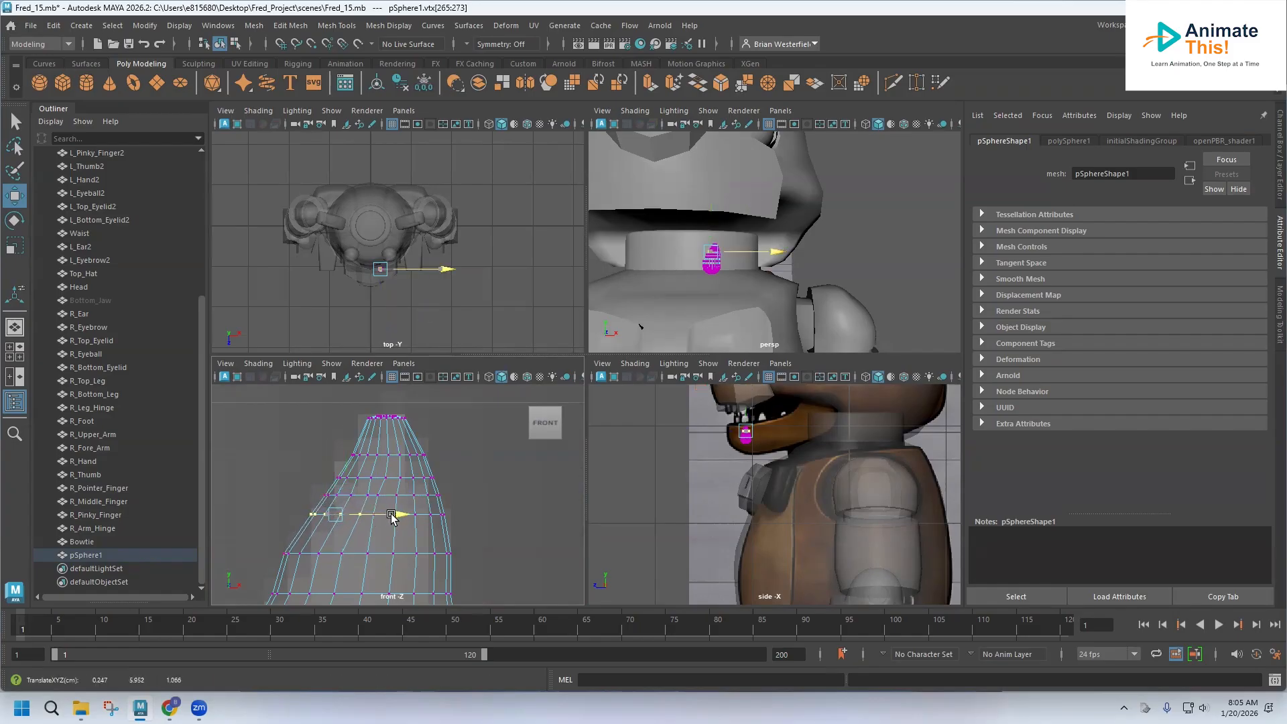
Shift the outline vertices of the next row down on the negative-X side inward, comparing the tooth with the front and side references.
left_click_drag(267, 542, 393, 551)
scroll(394, 536, "down", 15)
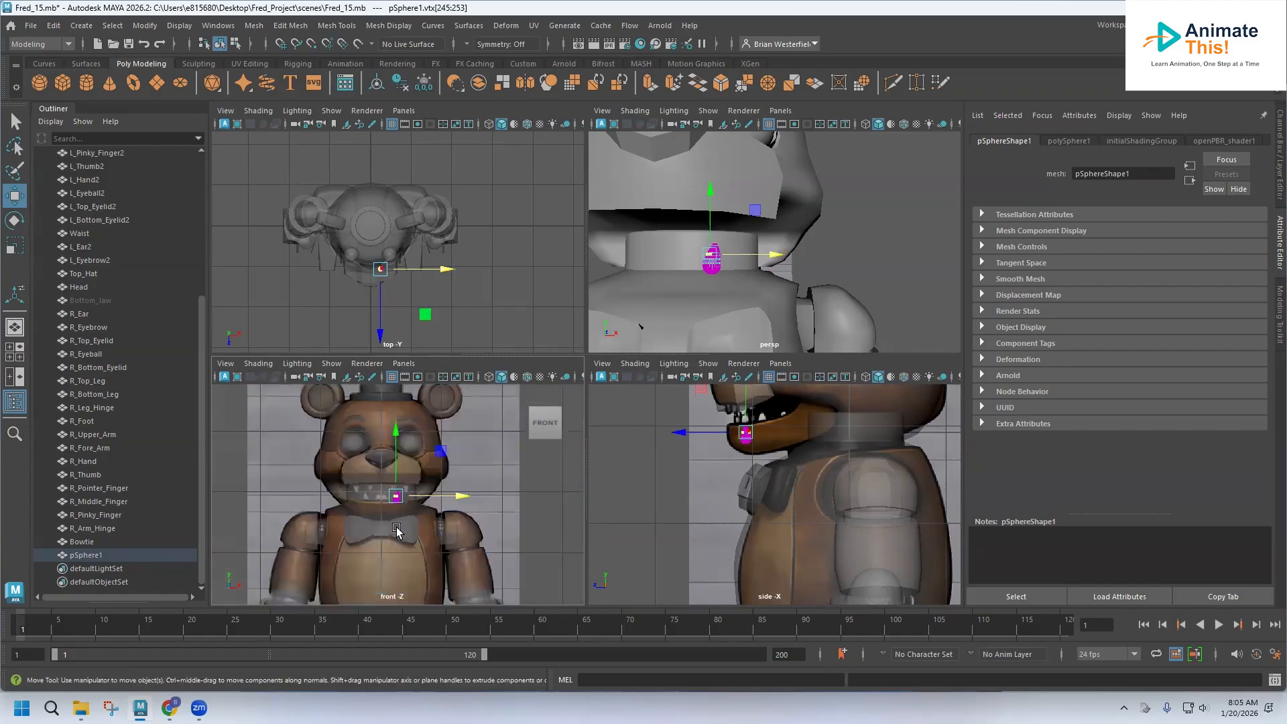
scroll(394, 536, "up", 10)
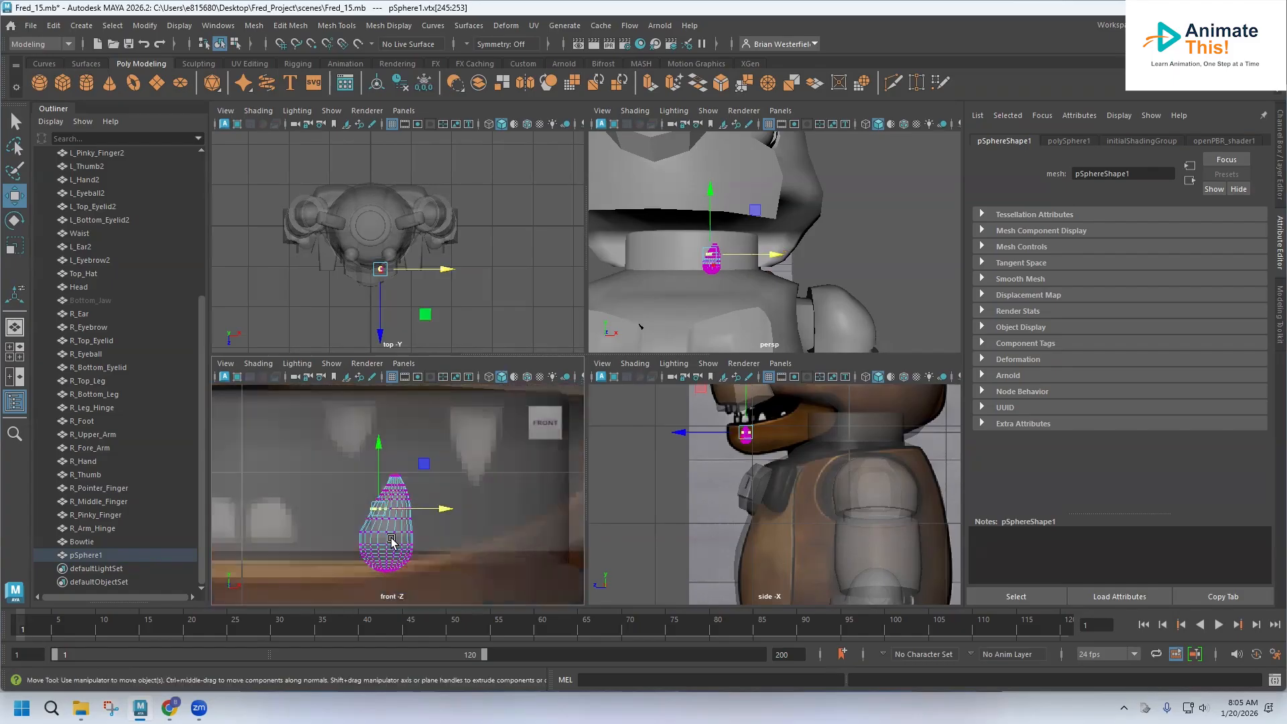
scroll(745, 433, "up", 3)
middle_click_drag(719, 427, 711, 524, "alt")
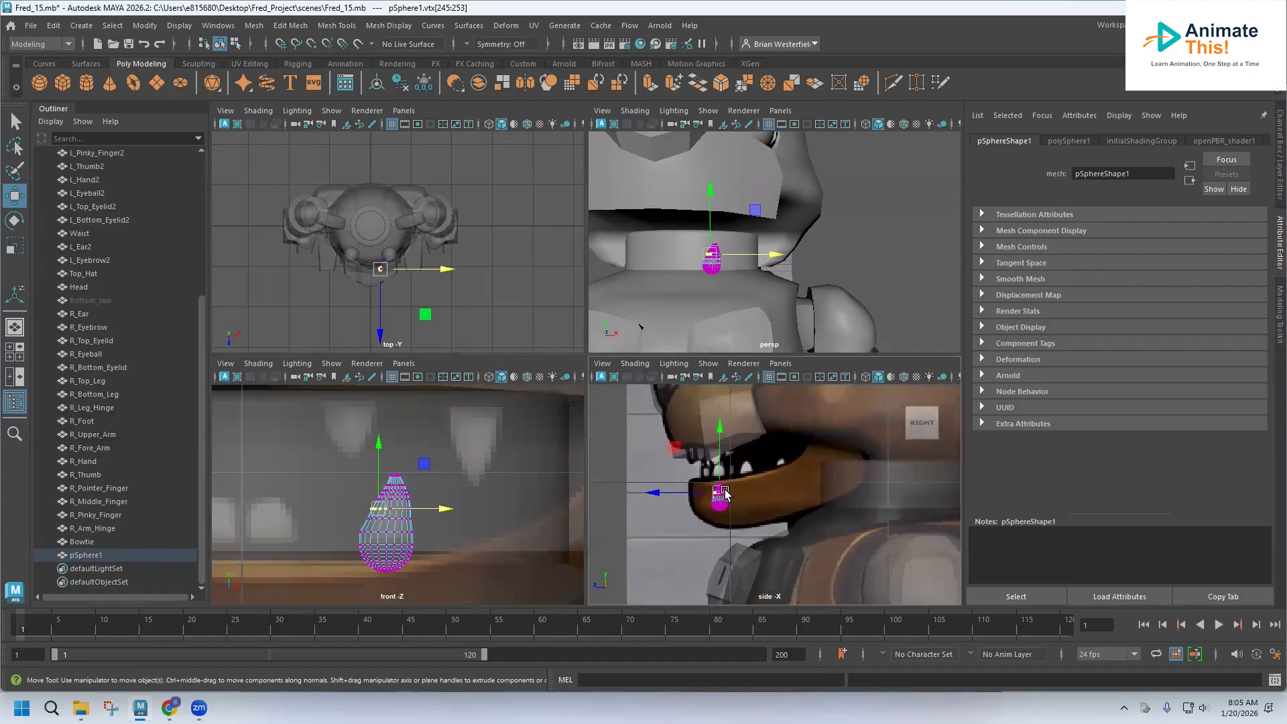
Leave vertex editing on the tooth and unhide the Bottom_Jaw mesh.
right_click_drag(394, 533, 429, 295)
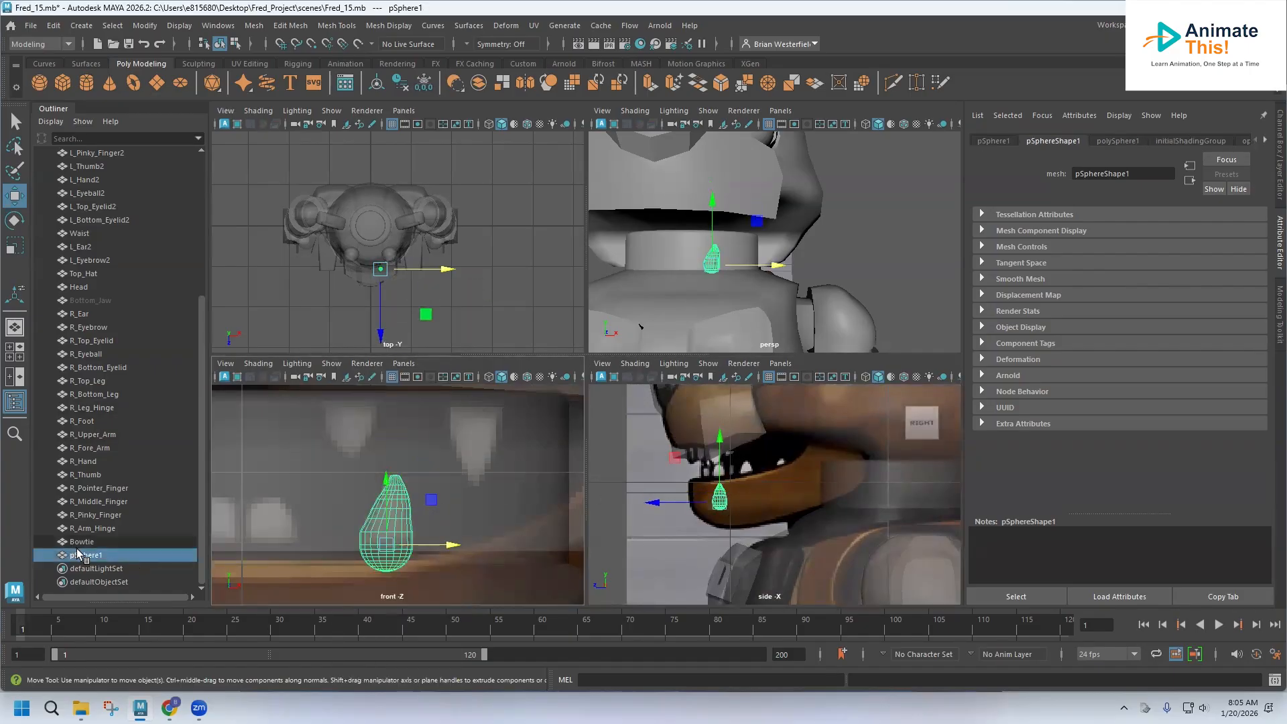
left_click(99, 302)
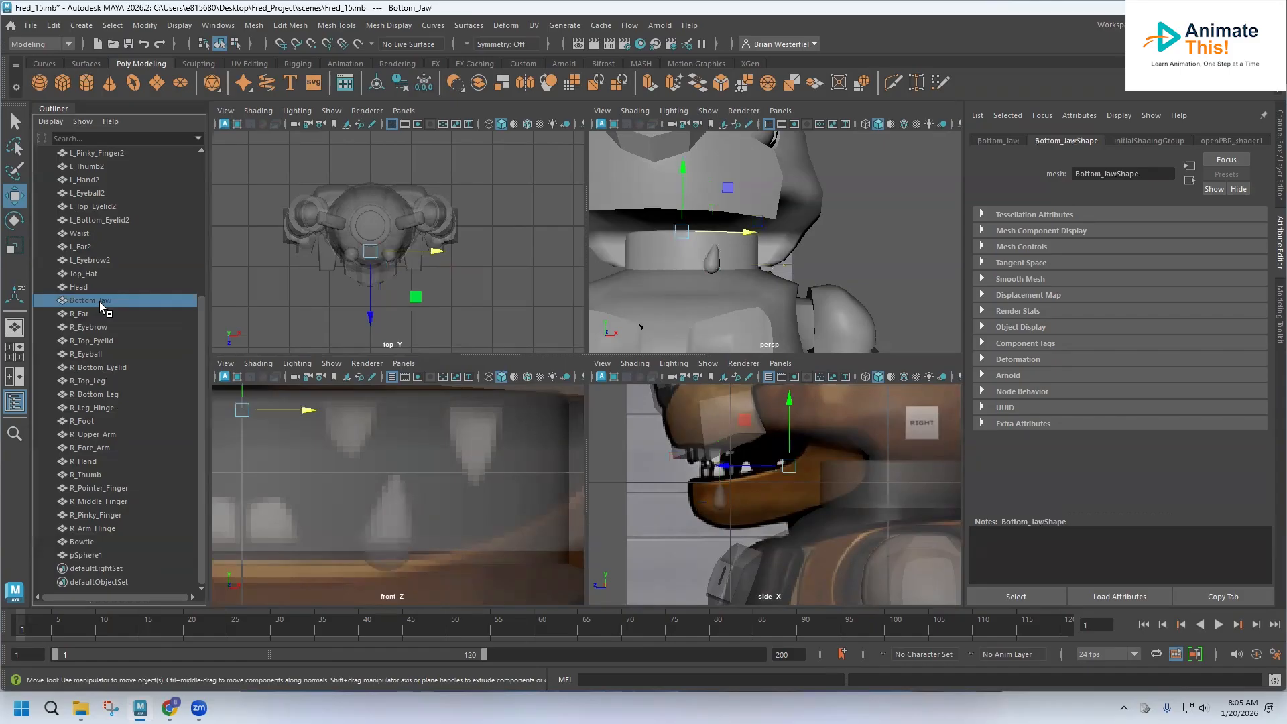
key("h")
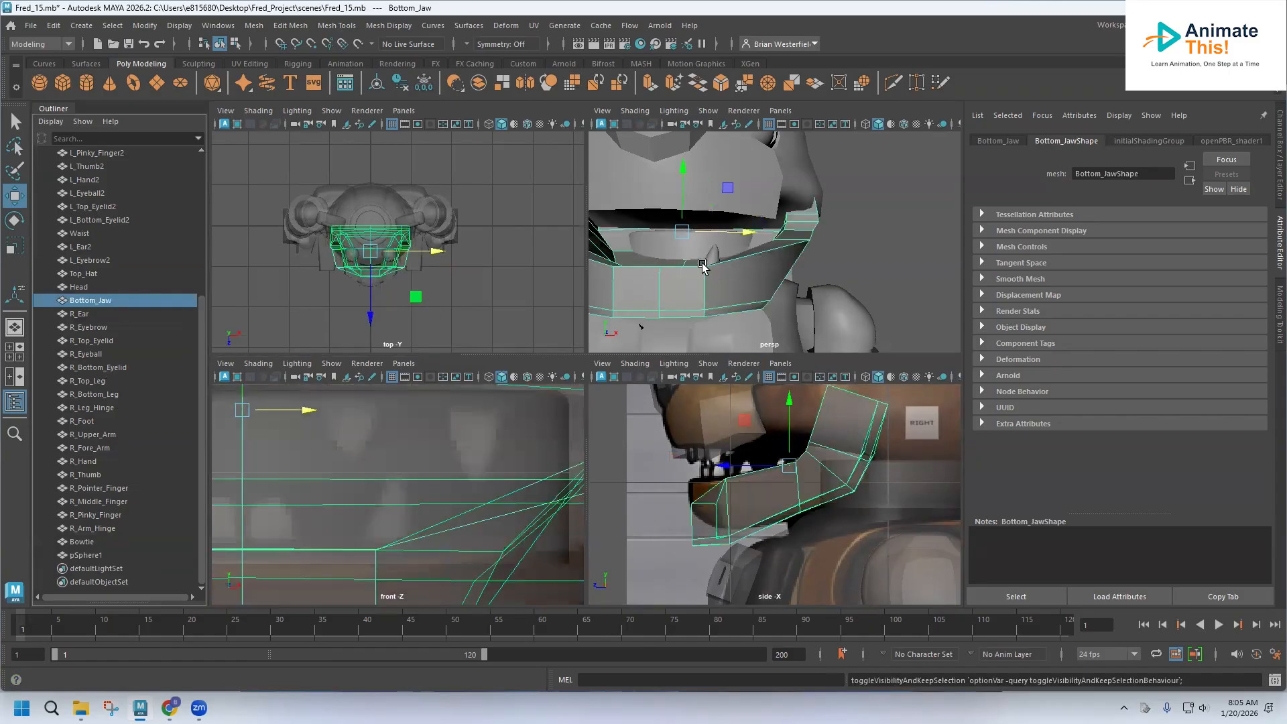
Move the tooth forward along Z so it sits near the front edge of the bottom jaw.
scroll(714, 280, "up", 4)
left_click_drag(687, 283, 666, 314, "alt")
scroll(666, 313, "up", 3)
middle_click_drag(636, 305, 712, 288, "alt")
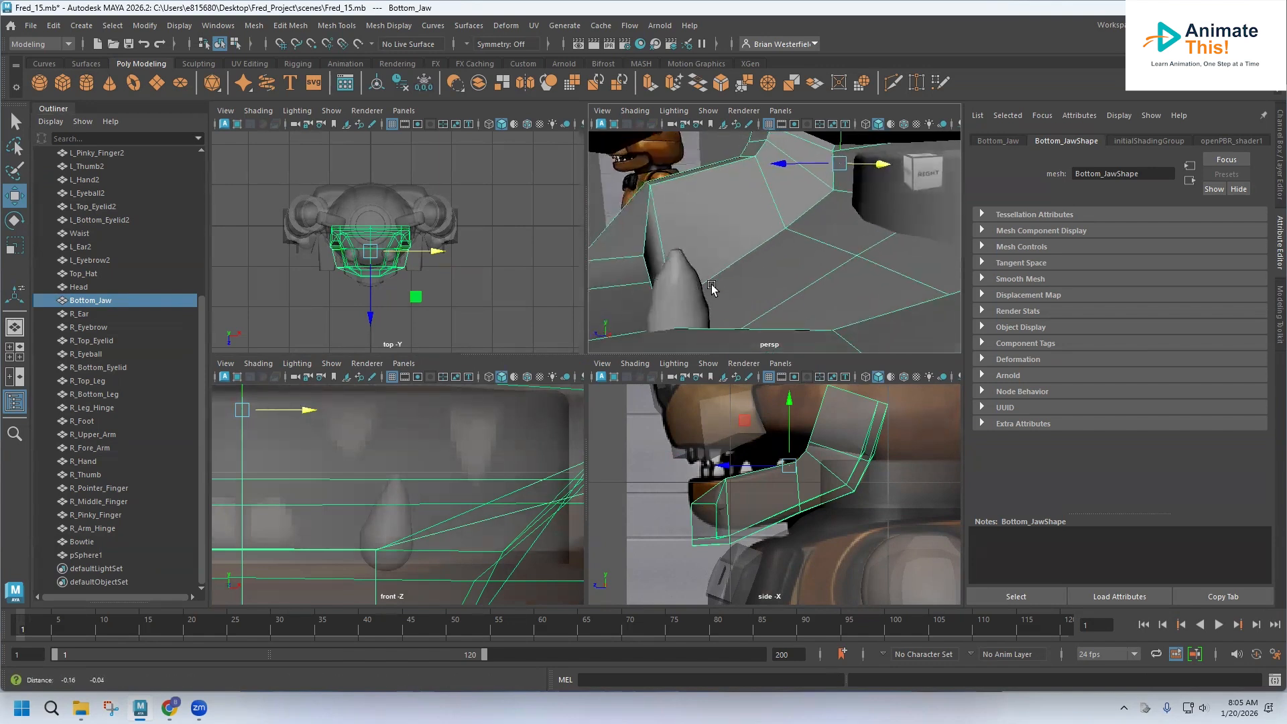
left_click(712, 288)
left_click_drag(678, 312, 744, 279, "alt")
left_click(632, 313)
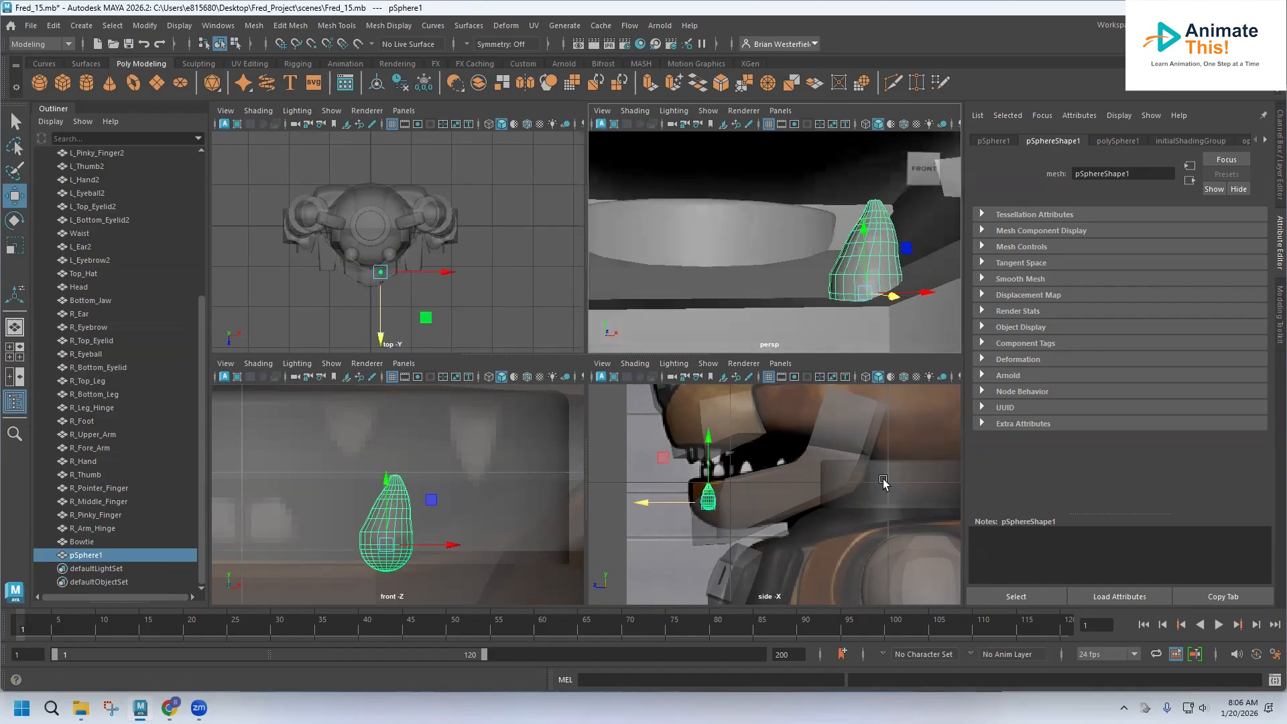
Preview the tooth smoothed against the bottom jaw to inspect its silhouette, and return it to unsmoothed display.
key("3")
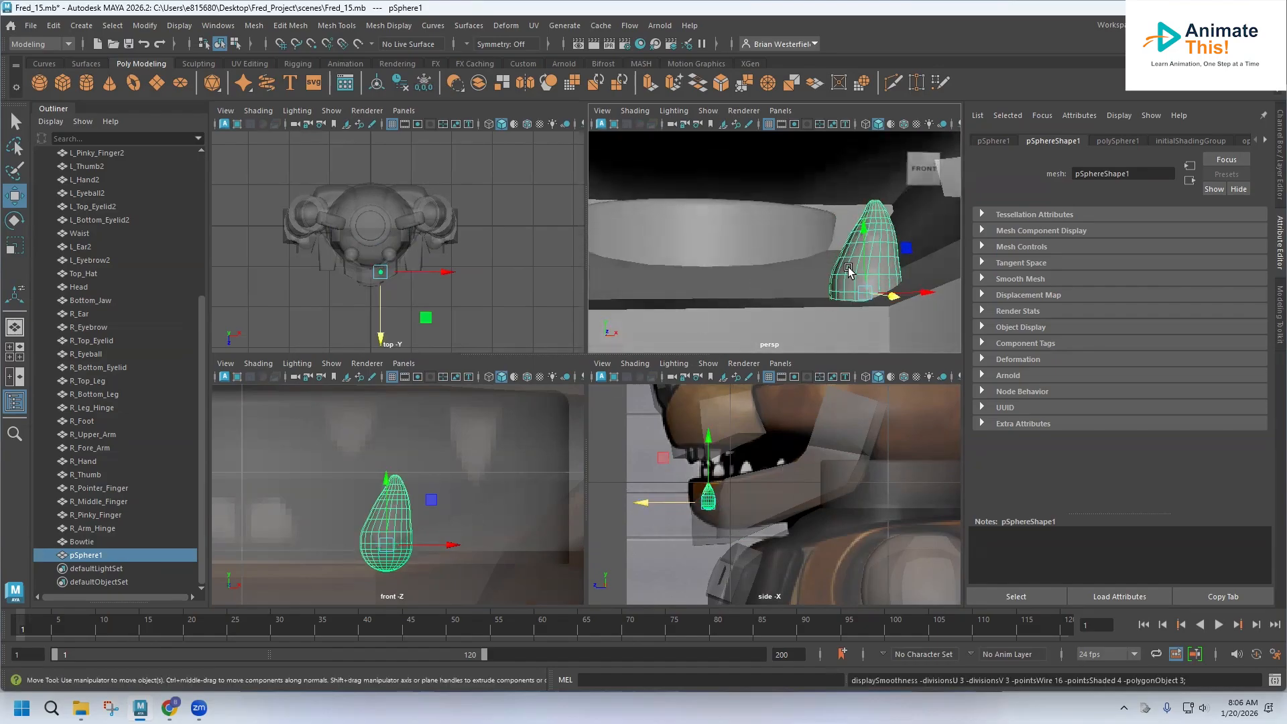
left_click(813, 293)
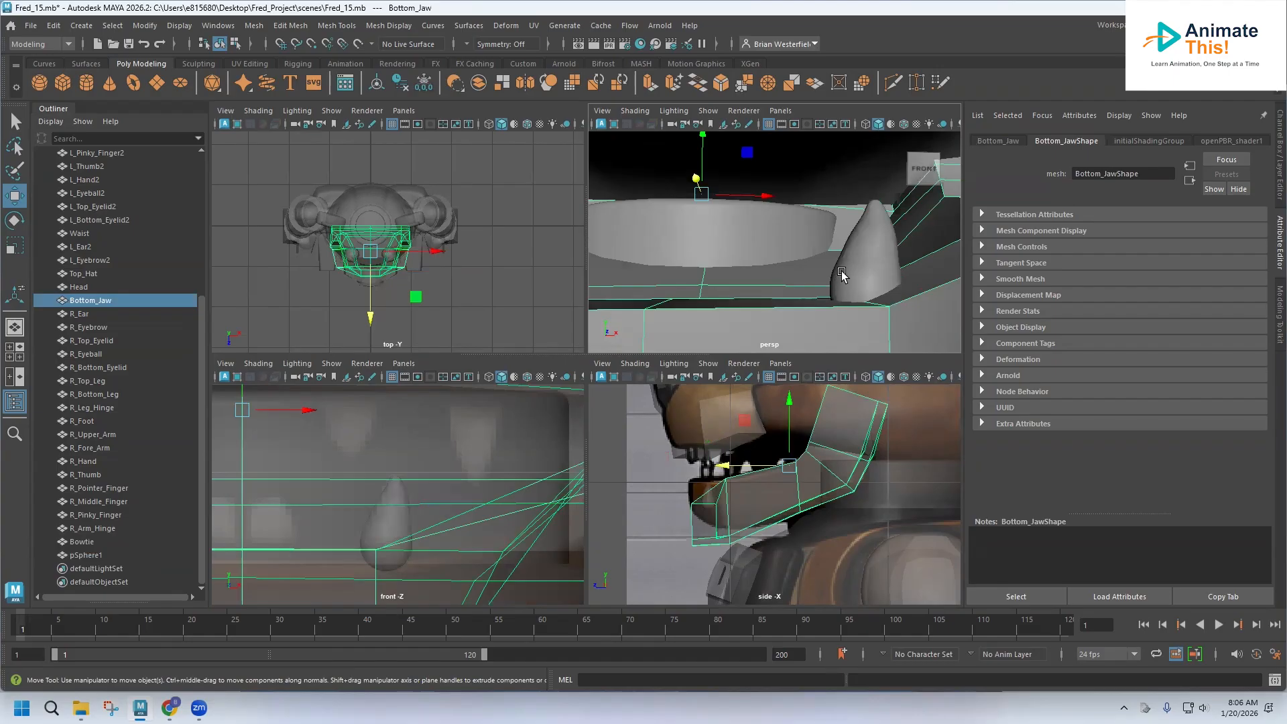
left_click(842, 275)
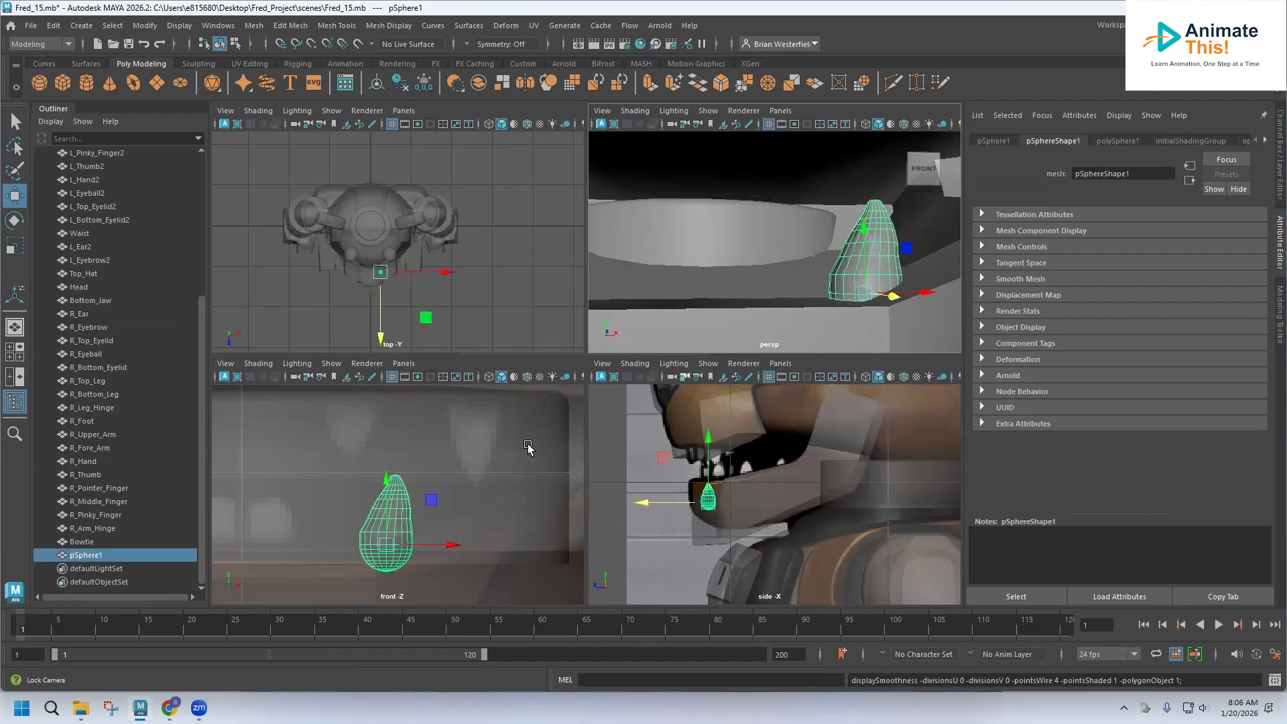
Adjust the vertices around the tooth's middle along X in the front view to even out its outline.
scroll(405, 533, "up", 3)
middle_click_drag(402, 525, 464, 442, "alt")
scroll(369, 565, "up", 2)
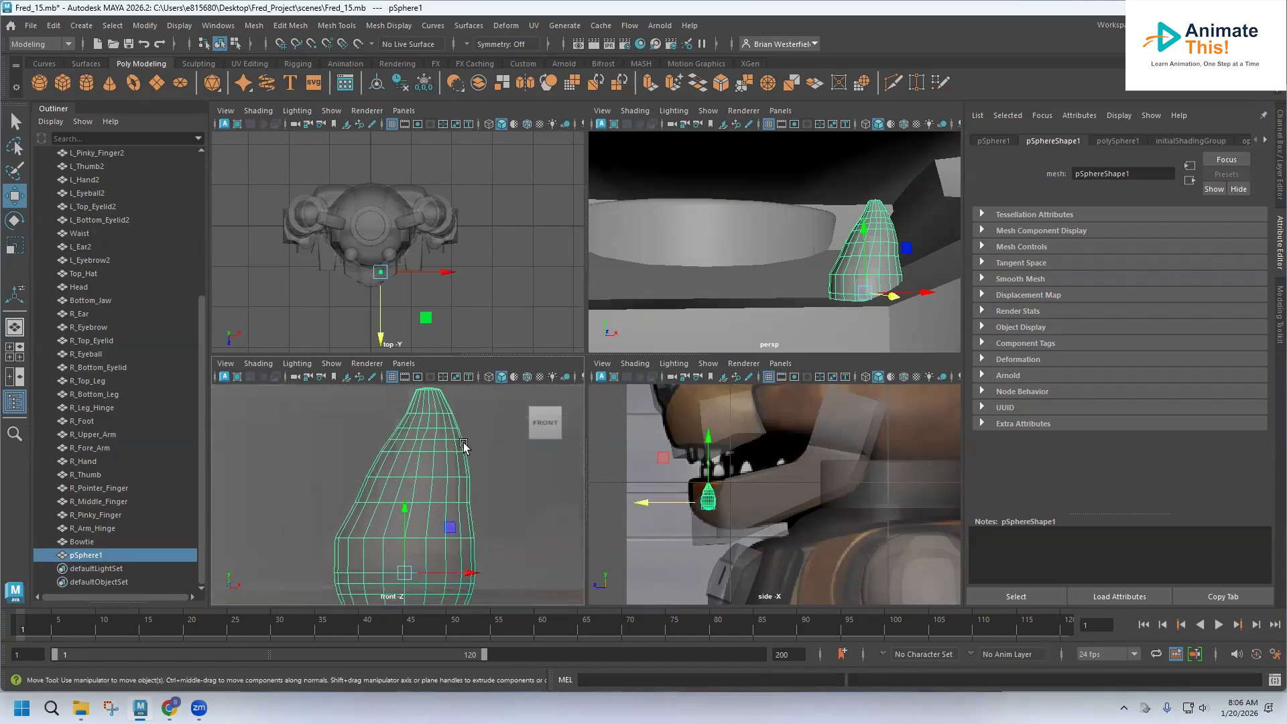
right_click_drag(384, 478, 351, 476)
mouse_move(356, 474)
left_mouse_down()
mouse_move(408, 488)
mouse_move(356, 476)
left_mouse_up()
left_click(399, 540)
right_click_drag(383, 522, 349, 500)
left_click_drag(350, 501, 418, 497)
left_click_drag(485, 519, 427, 492)
left_click_drag(482, 502, 487, 503)
Shift the negative-X side vertices of two rows below the tip along X to smooth the tooth's upper taper.
middle_click_drag(414, 470, 399, 529, "alt")
left_click_drag(354, 509, 463, 499)
left_click_drag(378, 479, 458, 487)
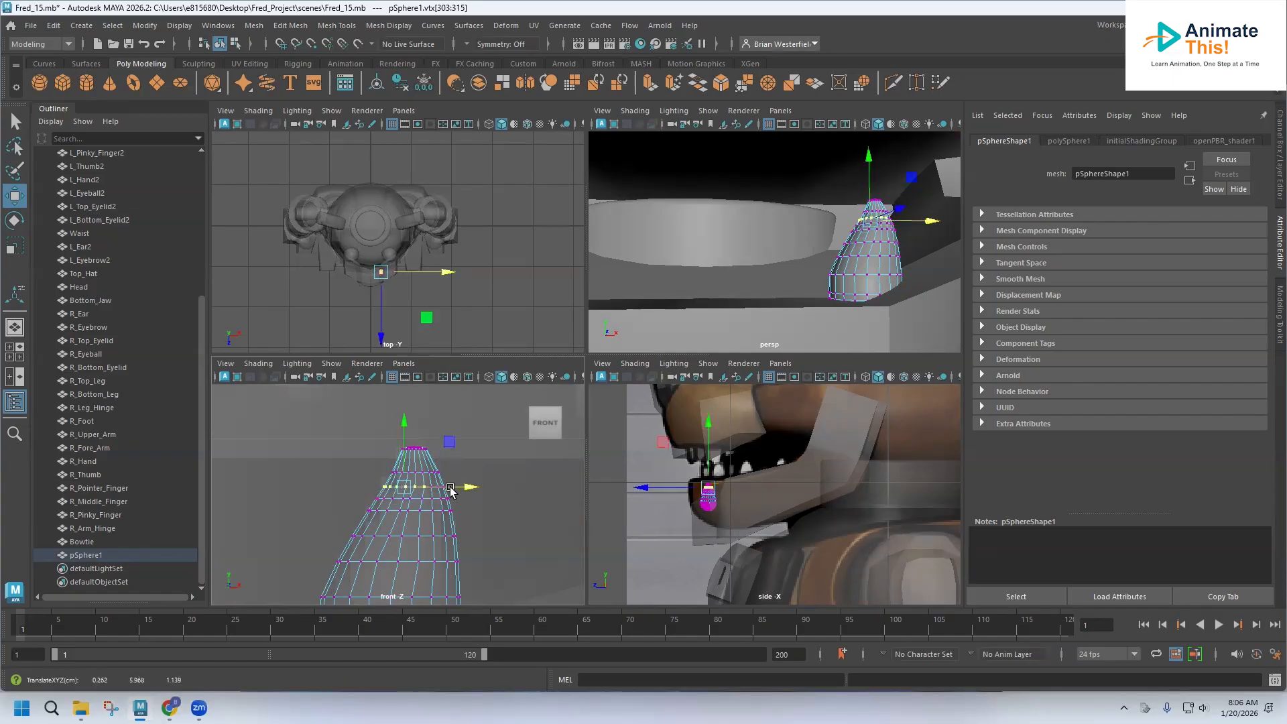
left_click_drag(364, 494, 447, 497)
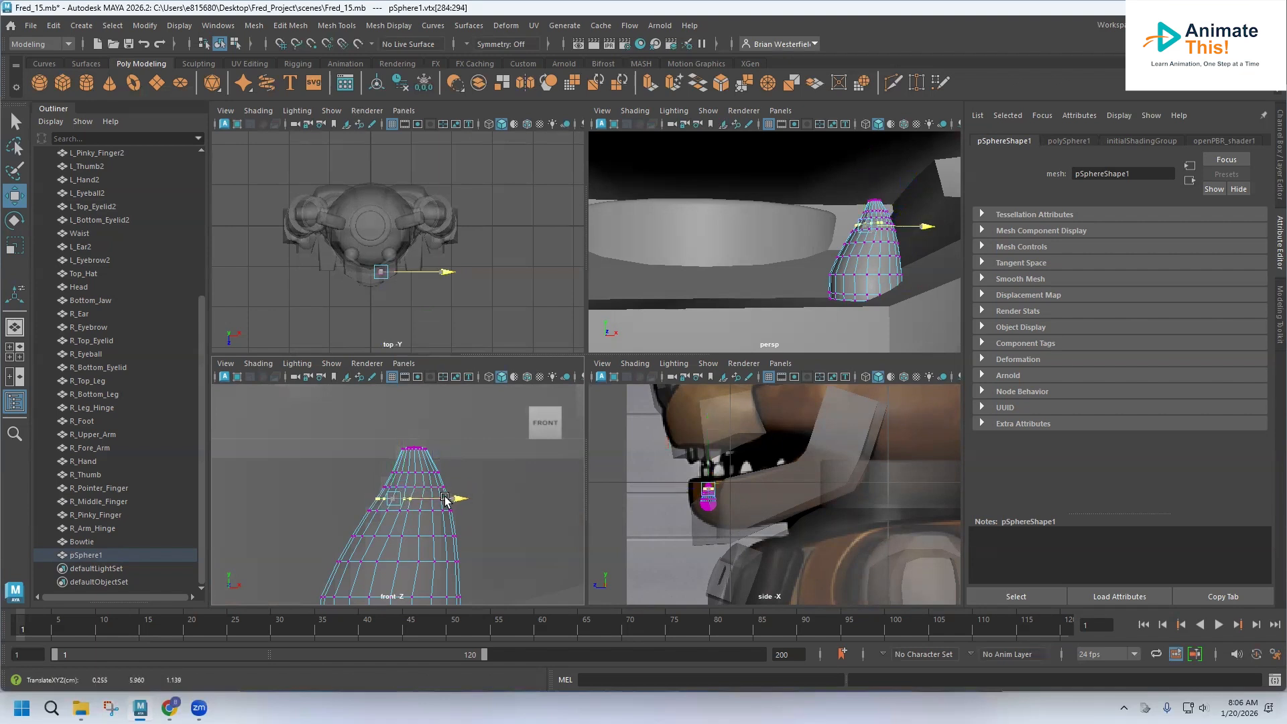
left_click_drag(447, 498, 447, 498)
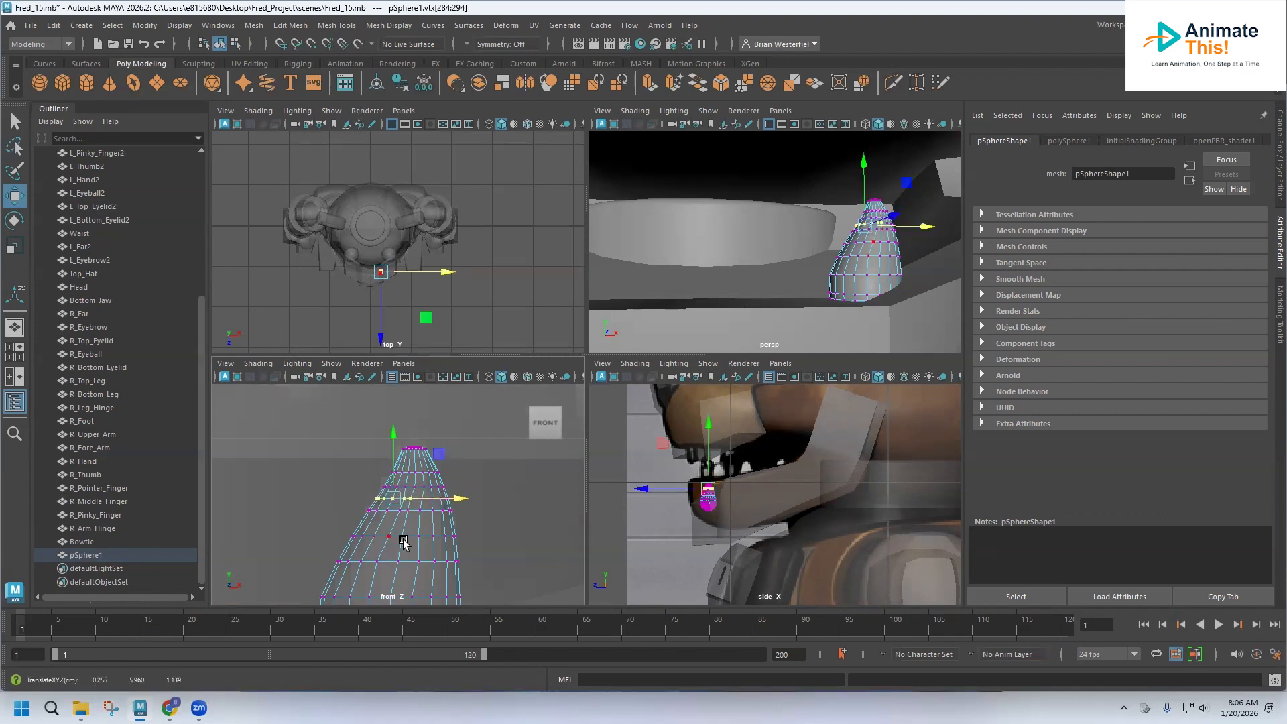
Return to object mode, check the reshaped tooth in smooth preview, and restore its unsmoothed display.
right_click_drag(446, 550, 523, 281)
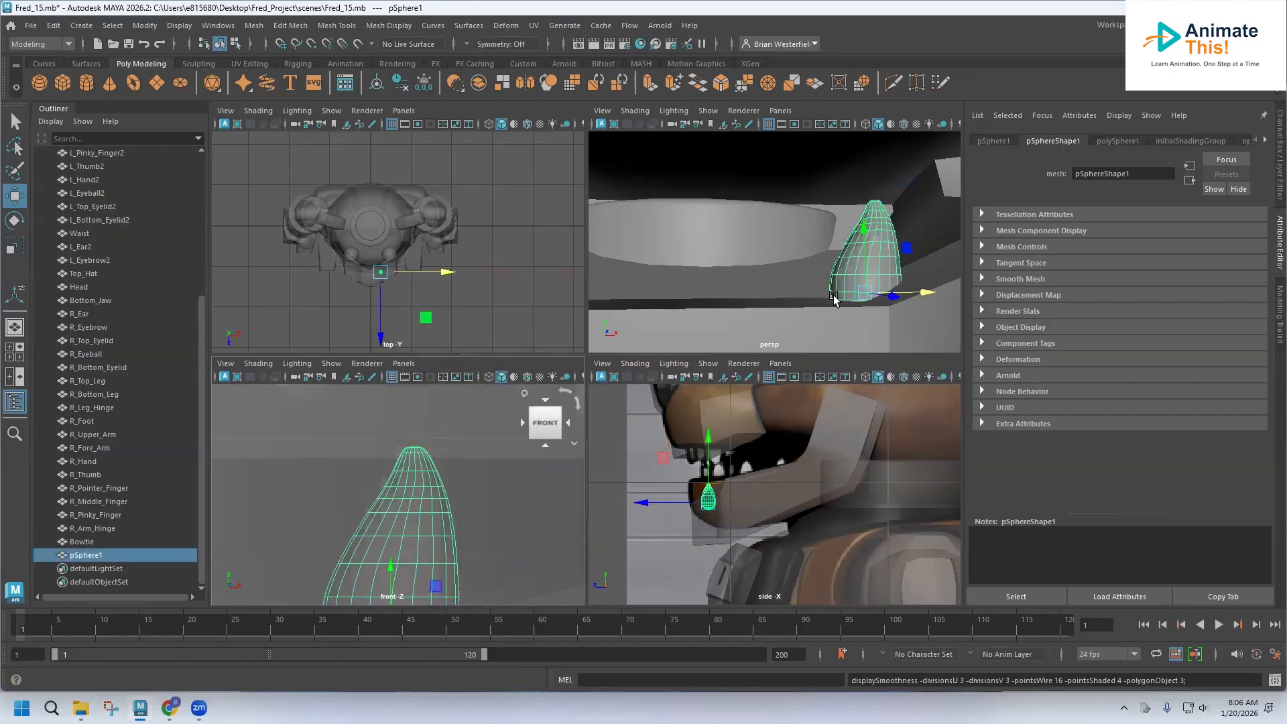
left_click(770, 281)
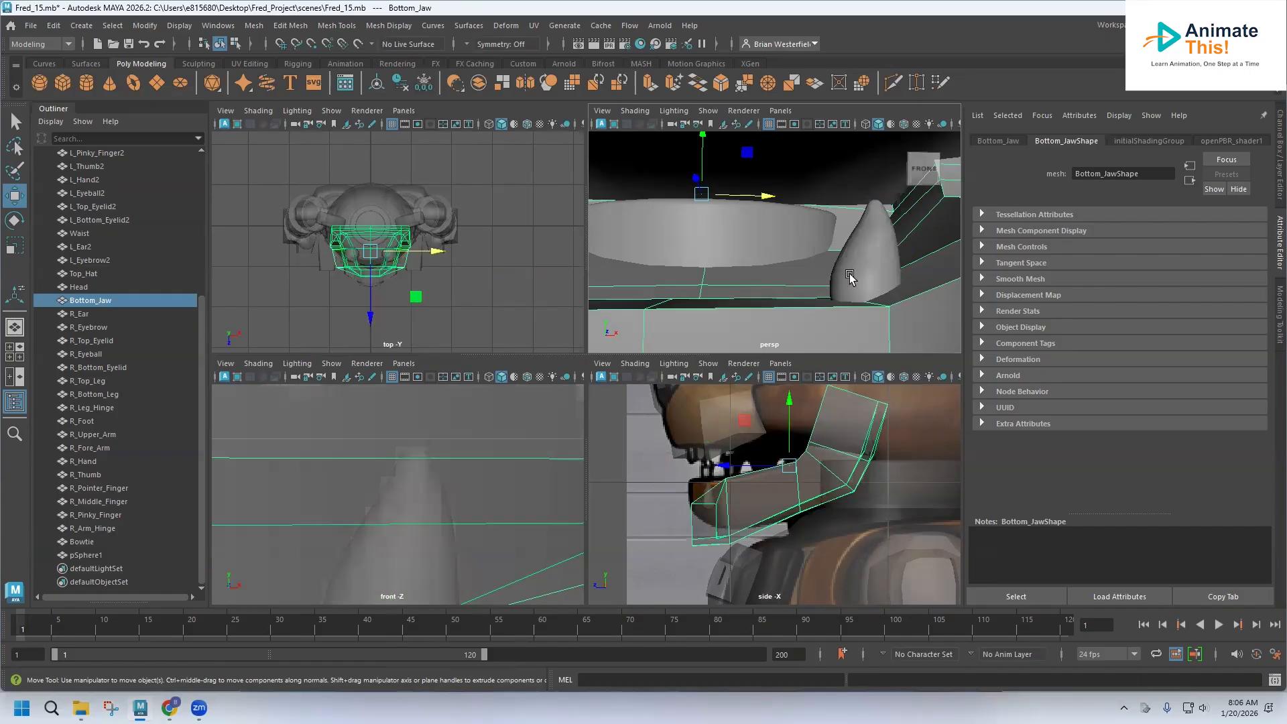
left_click(874, 261)
key("1")
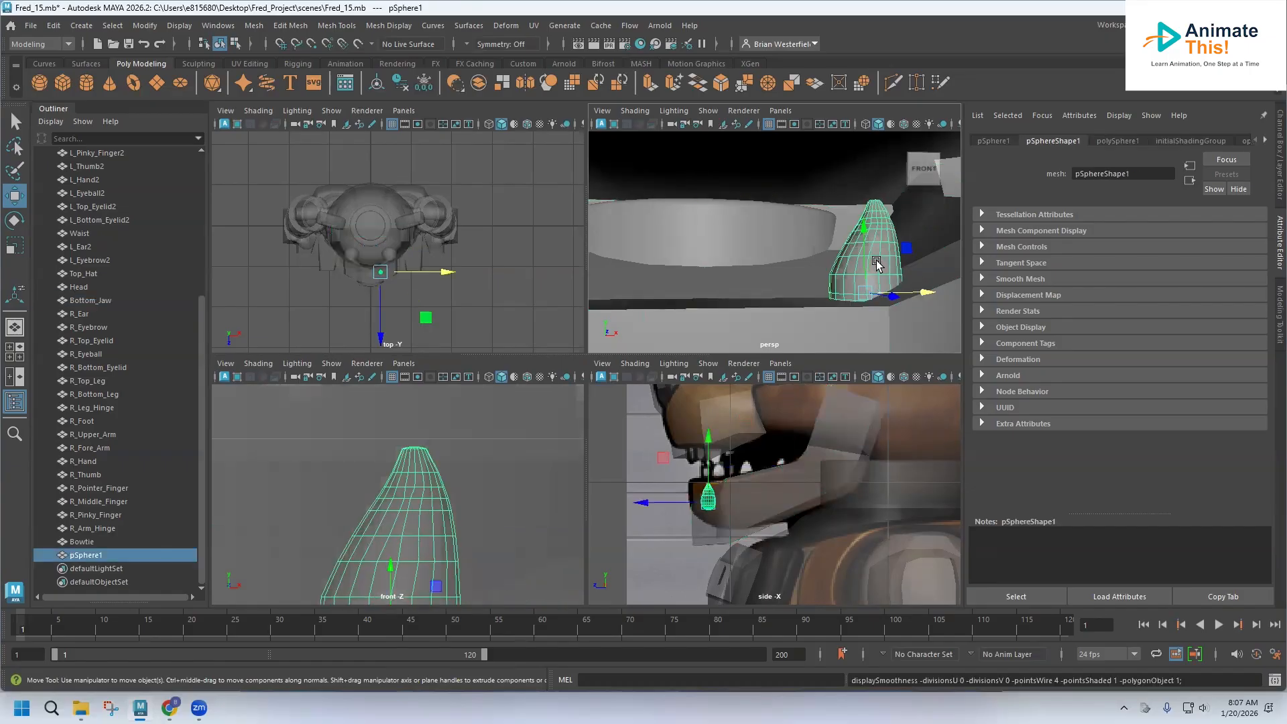
Rename the sphere Tooth1 and mirror it across the world X axis in the negative direction, with Combine with Original disabled.
double_click(109, 555)
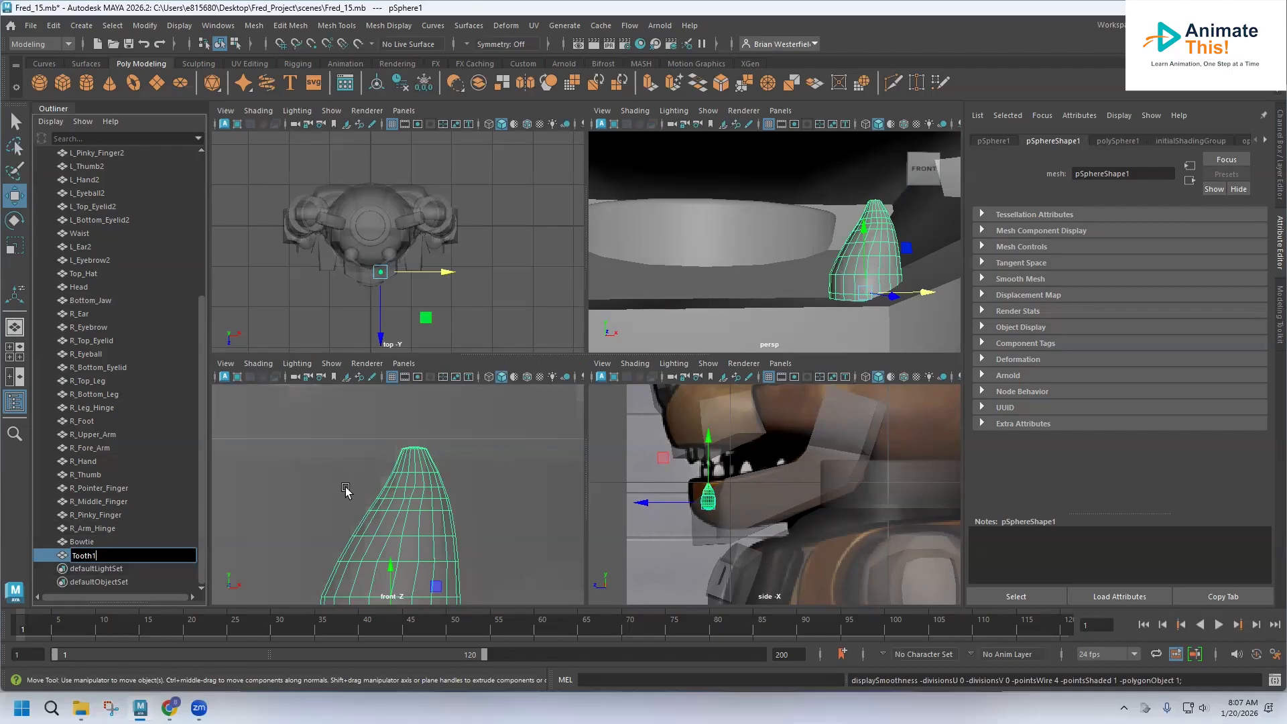
left_click(393, 503)
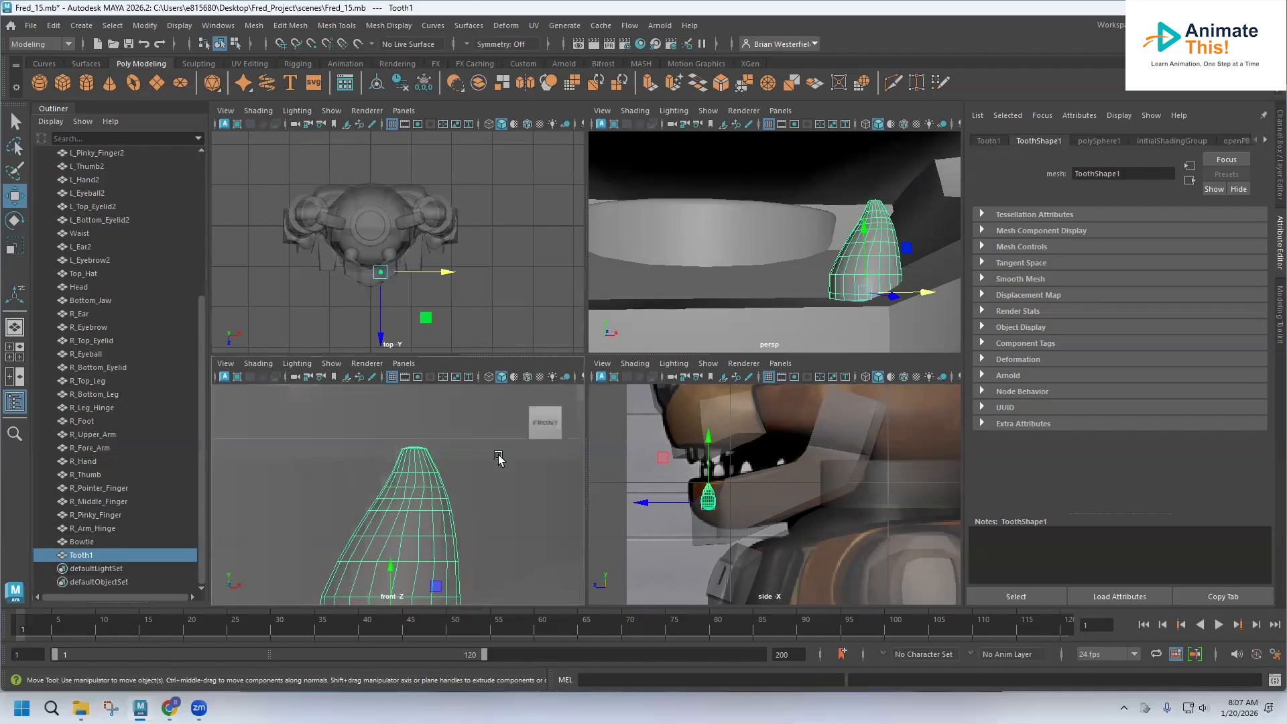
left_click(218, 25)
mouse_move(258, 26)
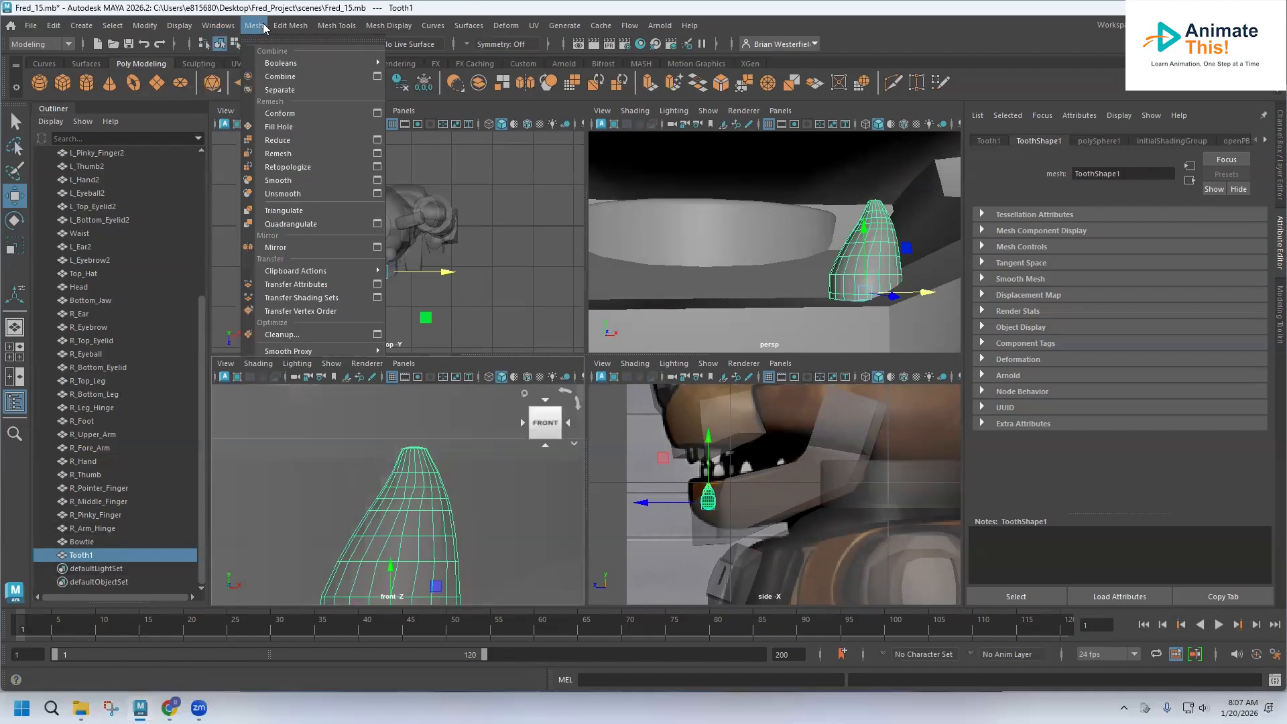
left_click(377, 247)
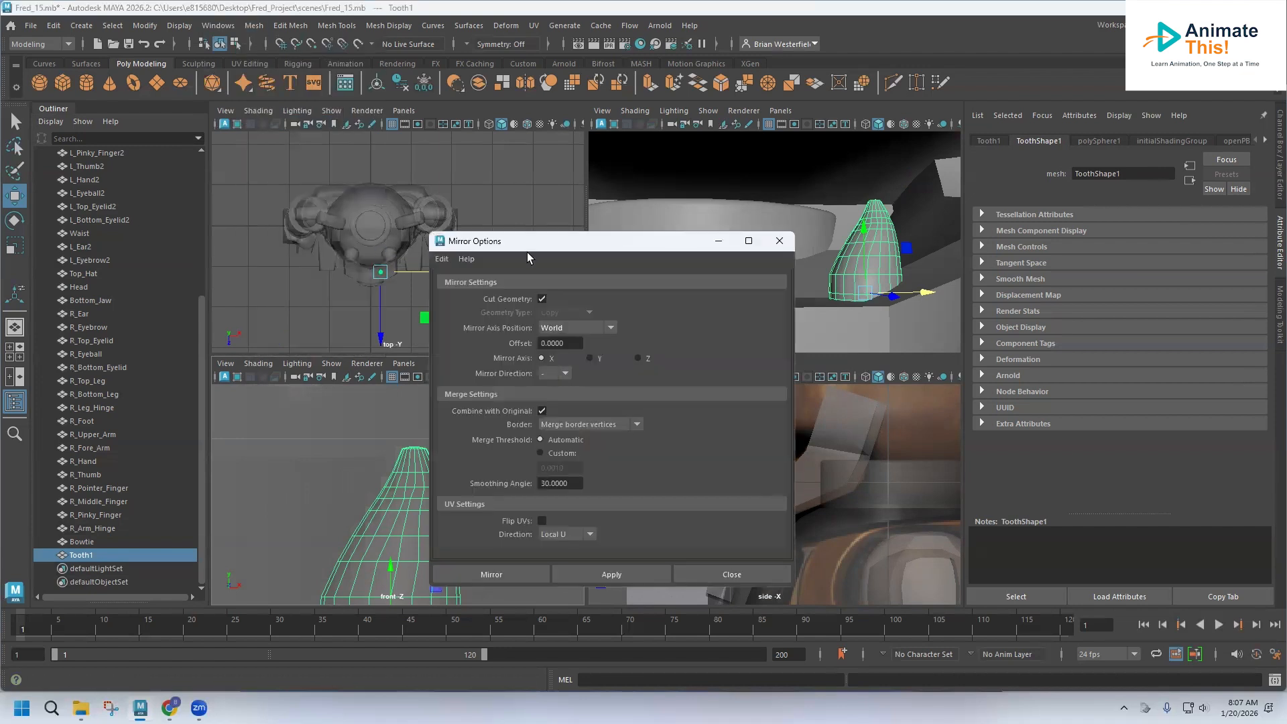
left_click(542, 410)
left_click(520, 573)
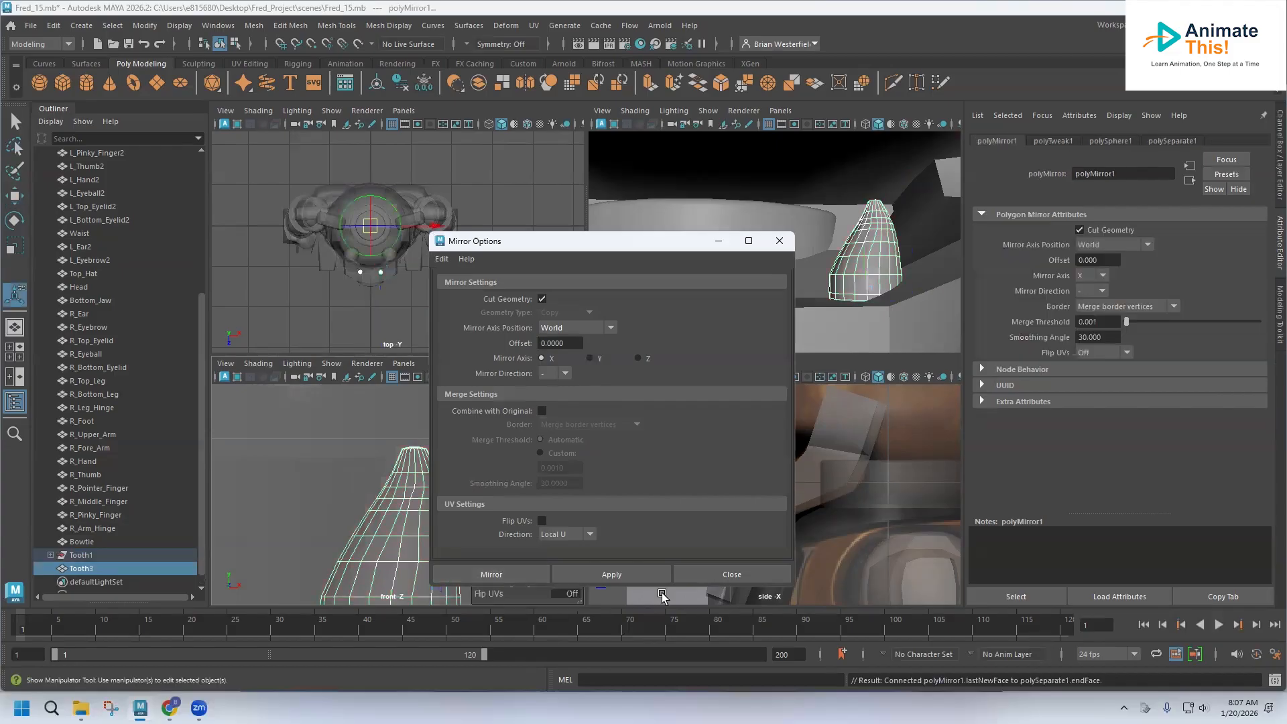
Move the positive-X tooth inward toward the mouth's centre, to about Translate X -4.586.
scroll(465, 503, "down", 5)
scroll(418, 467, "up", 10)
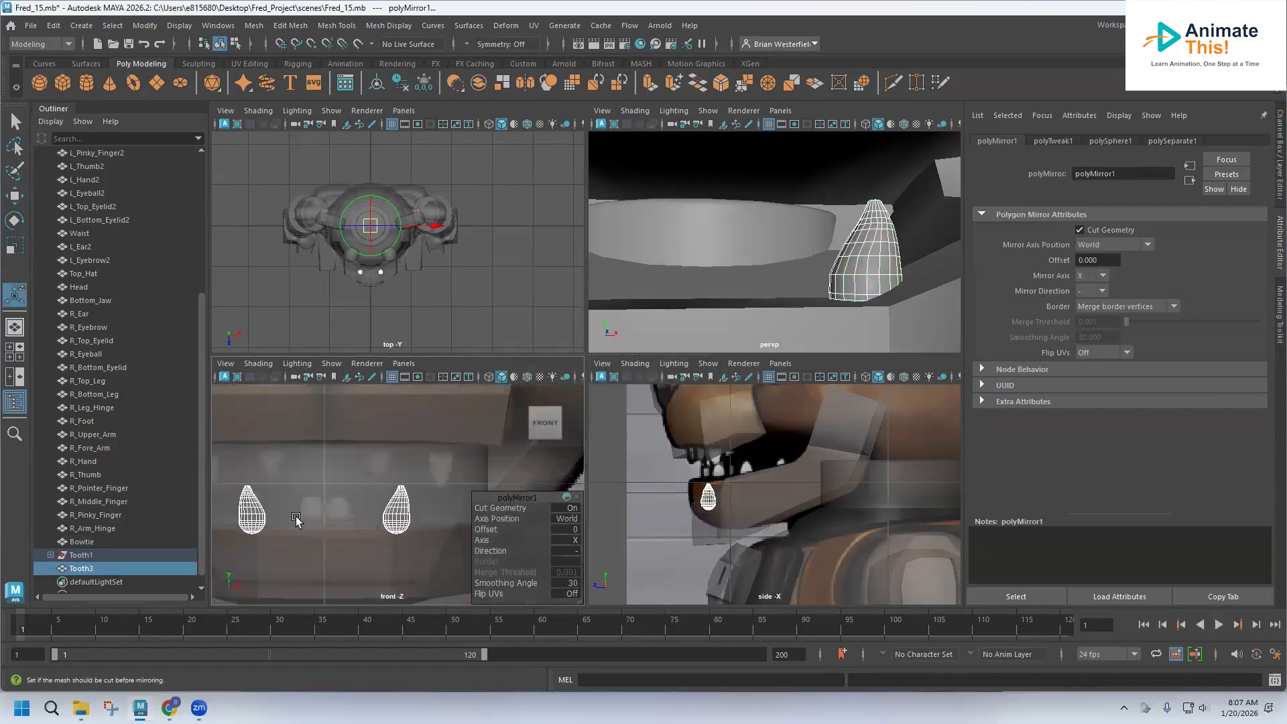
middle_click_drag(295, 519, 382, 526, "alt")
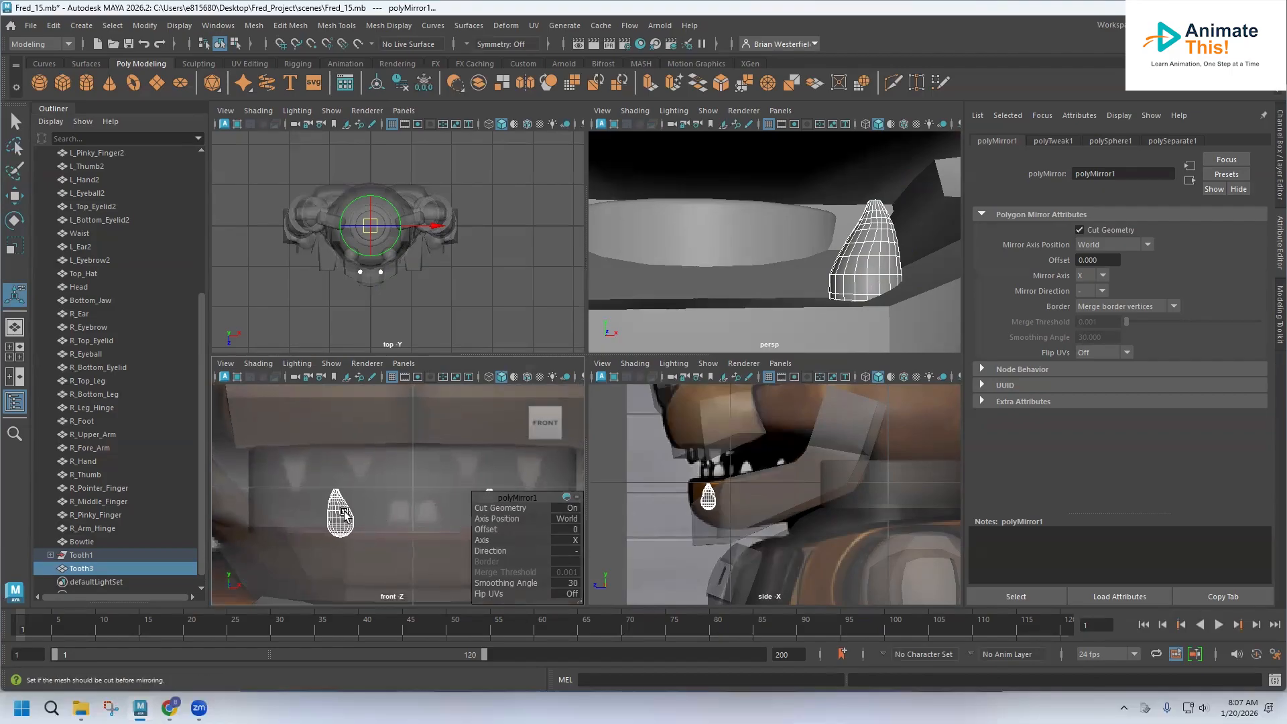
middle_click_drag(344, 515, 295, 514, "alt")
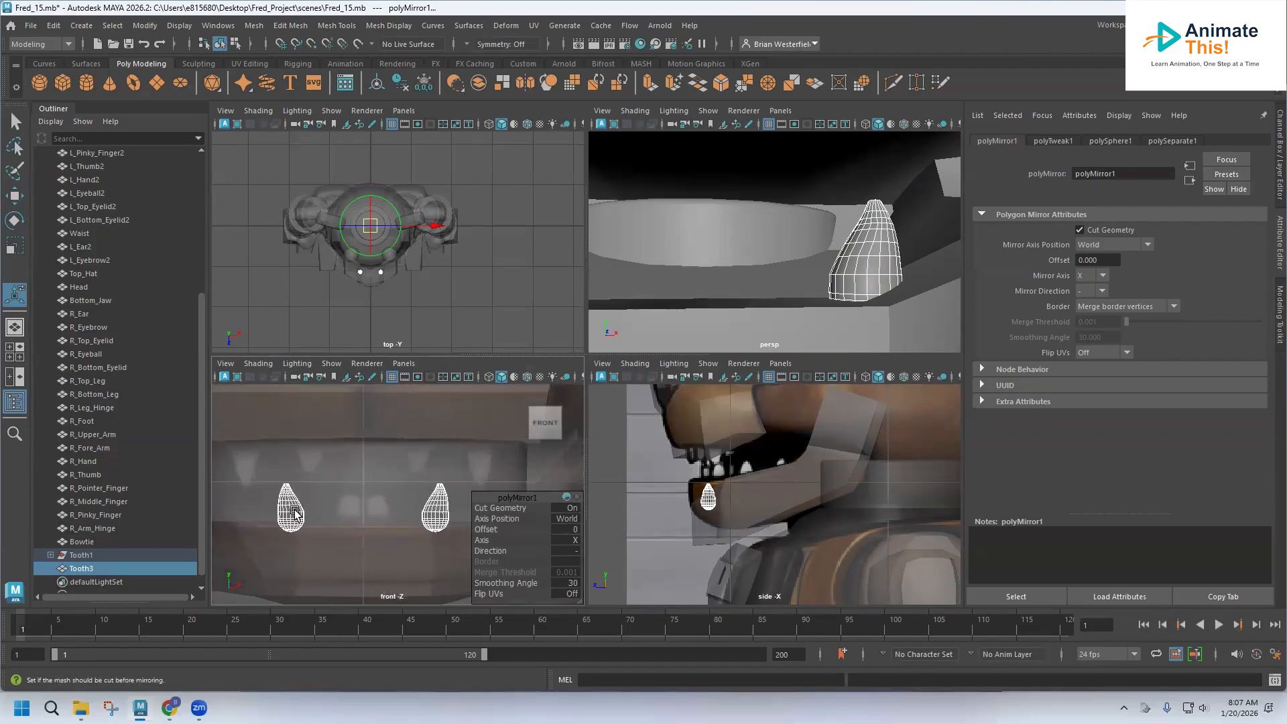
left_click(294, 516)
left_click(436, 515)
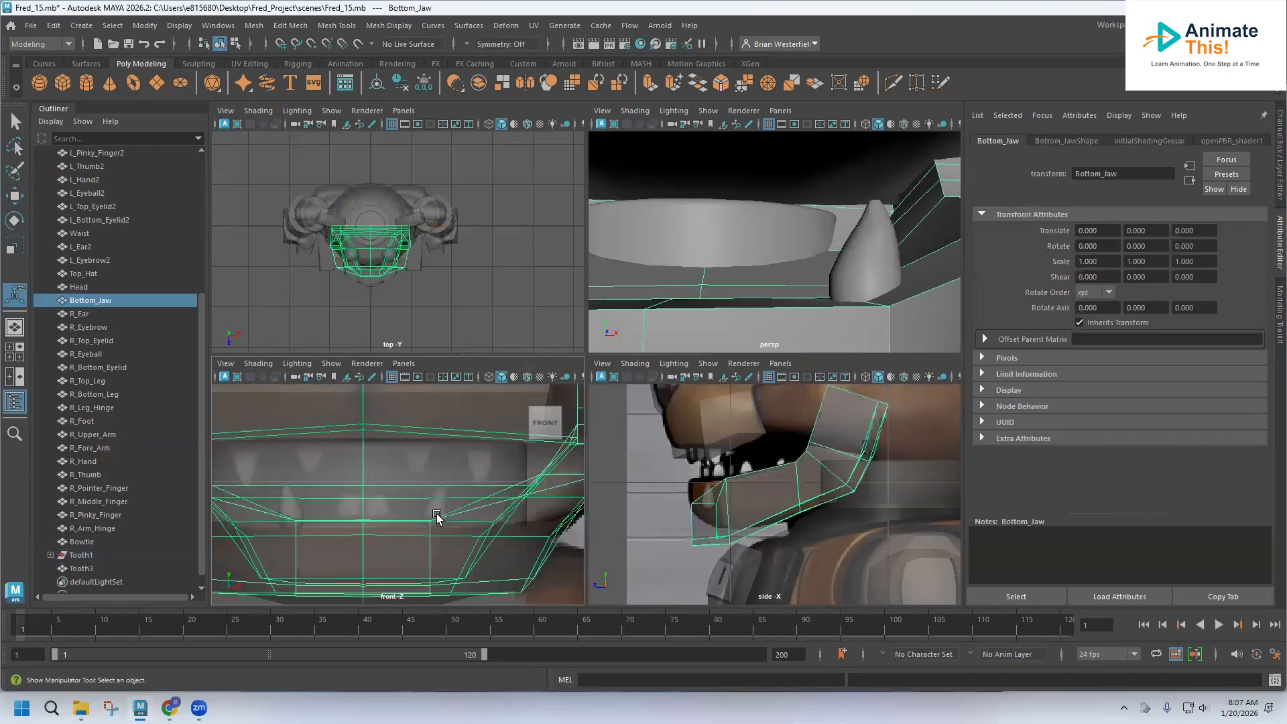
left_click(436, 510)
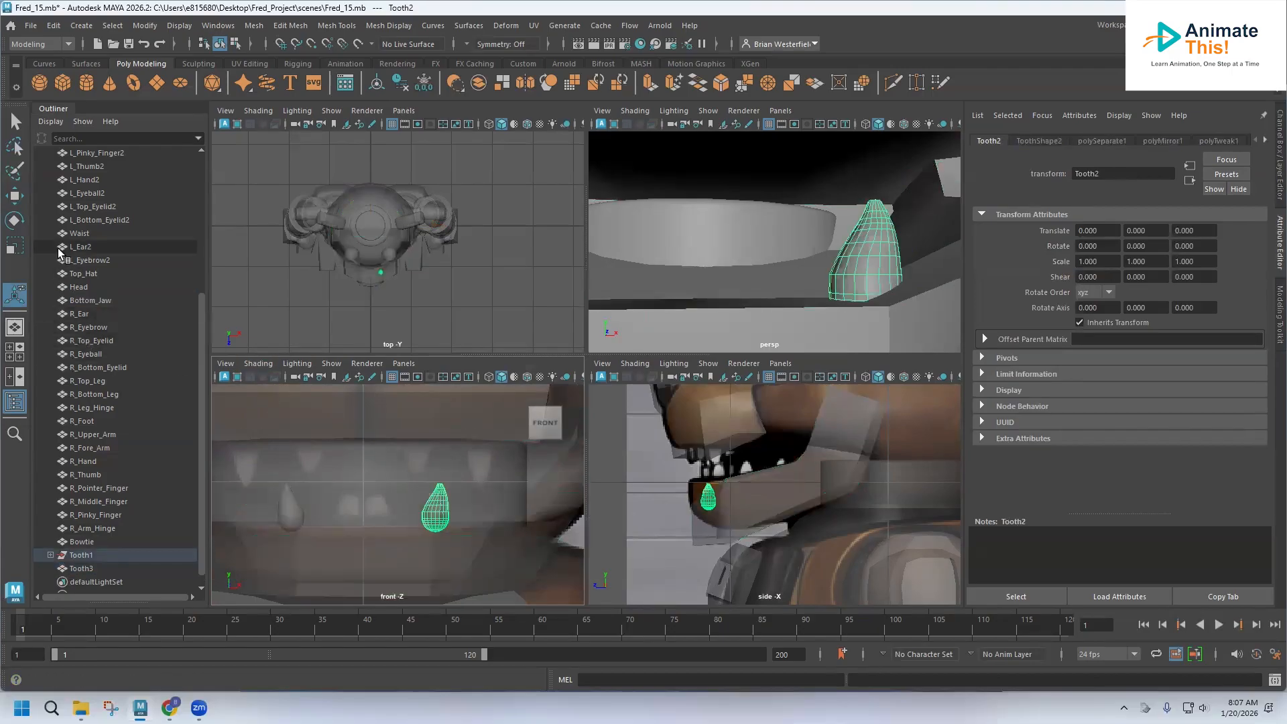
left_click(14, 196)
left_click_drag(494, 519, 435, 527)
scroll(403, 496, "up", 6)
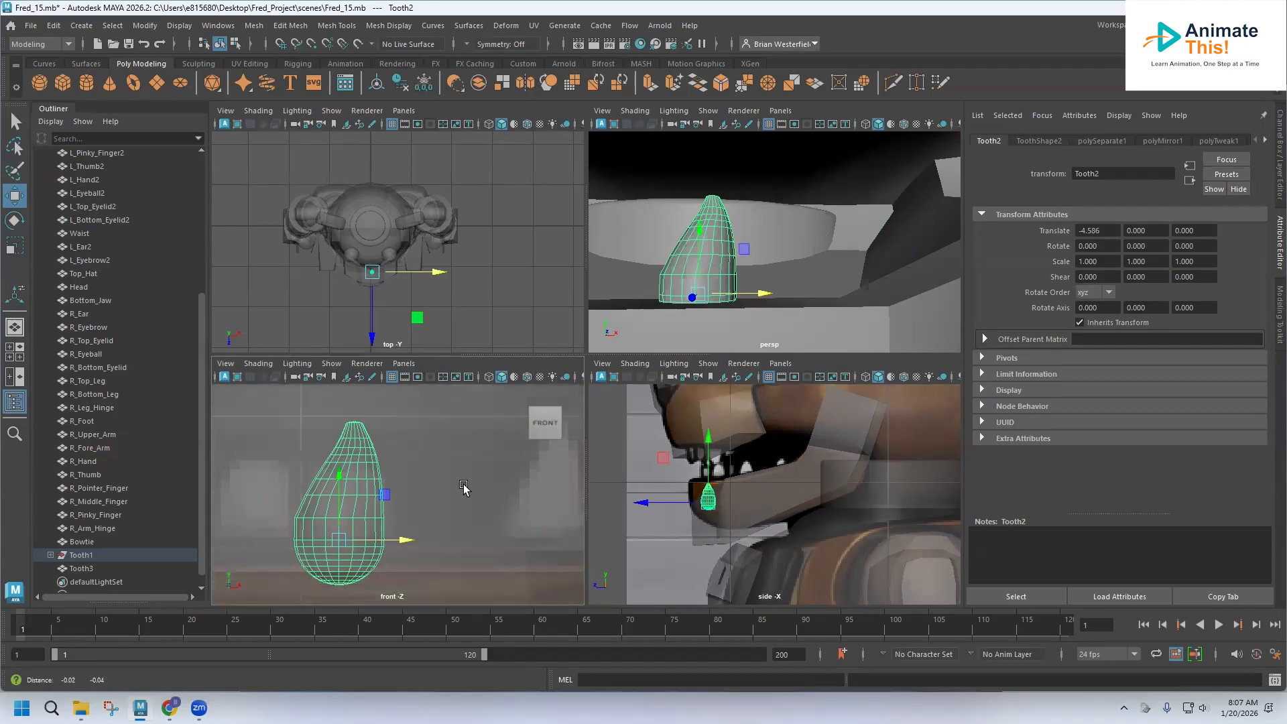
Turn the moved tooth around by setting its Rotate Y to 180.
left_click(14, 220)
left_click_drag(407, 522, 367, 524)
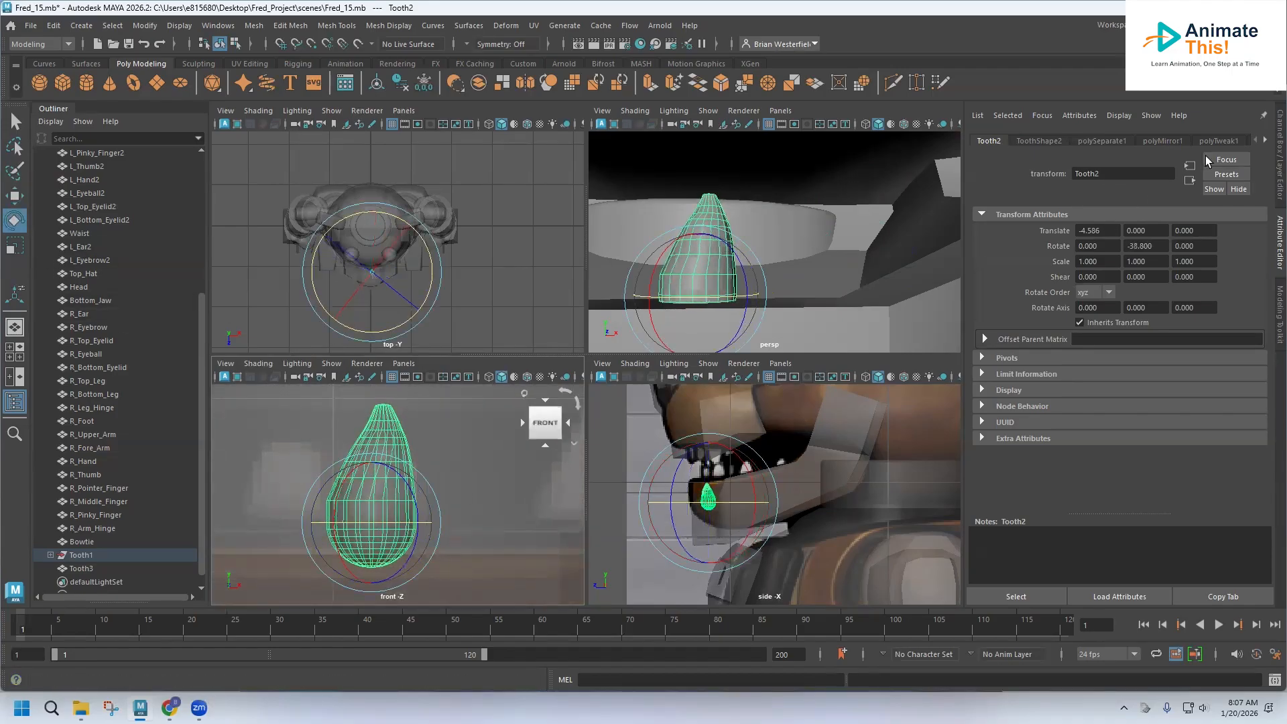
left_click(1273, 143)
left_click(1239, 194)
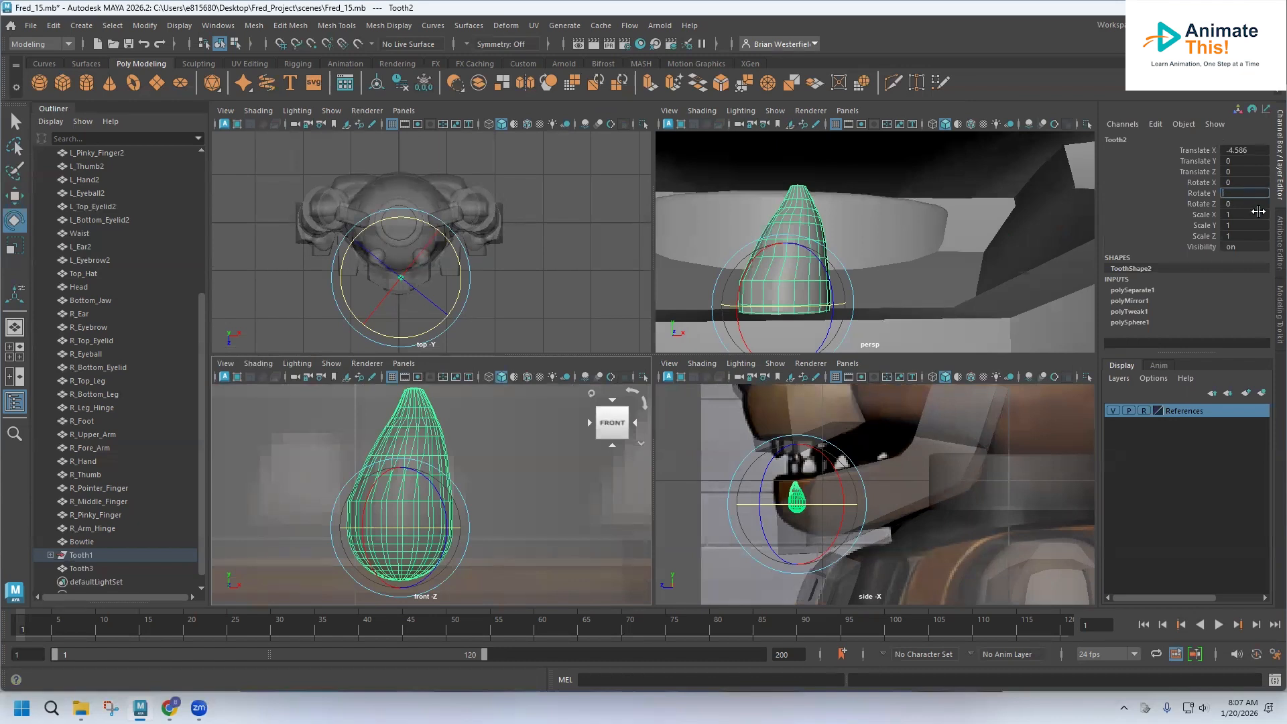
type("180")
key("Return")
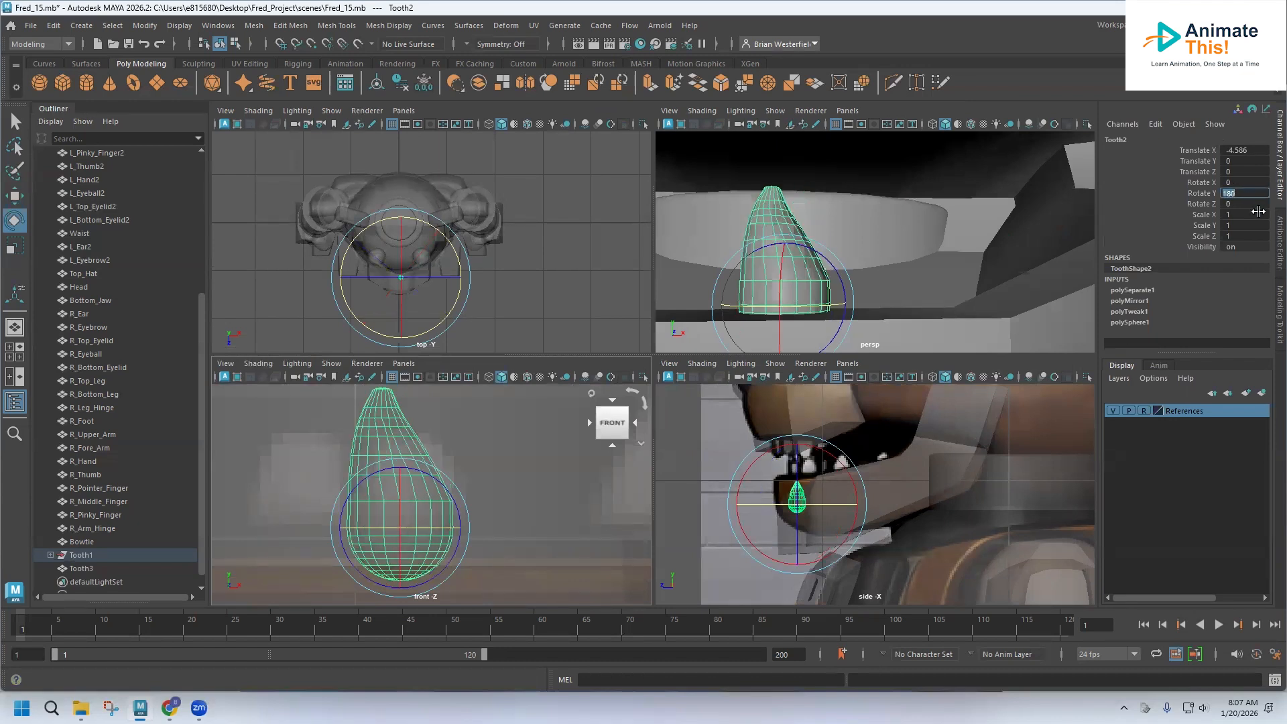
Reposition the turned tooth on the jaw at about Translate X -4.169, Y -0.48 and Z 0.474.
key("w")
left_click_drag(467, 529, 486, 534)
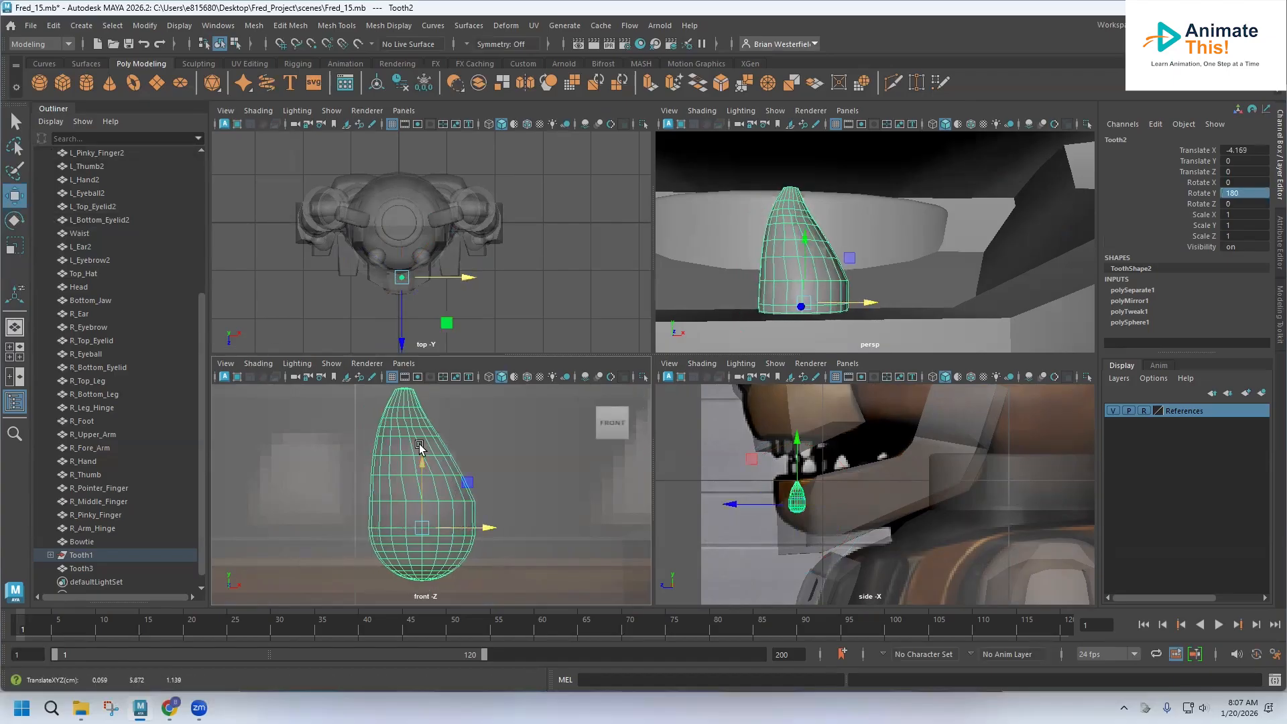
left_click_drag(421, 450, 422, 476)
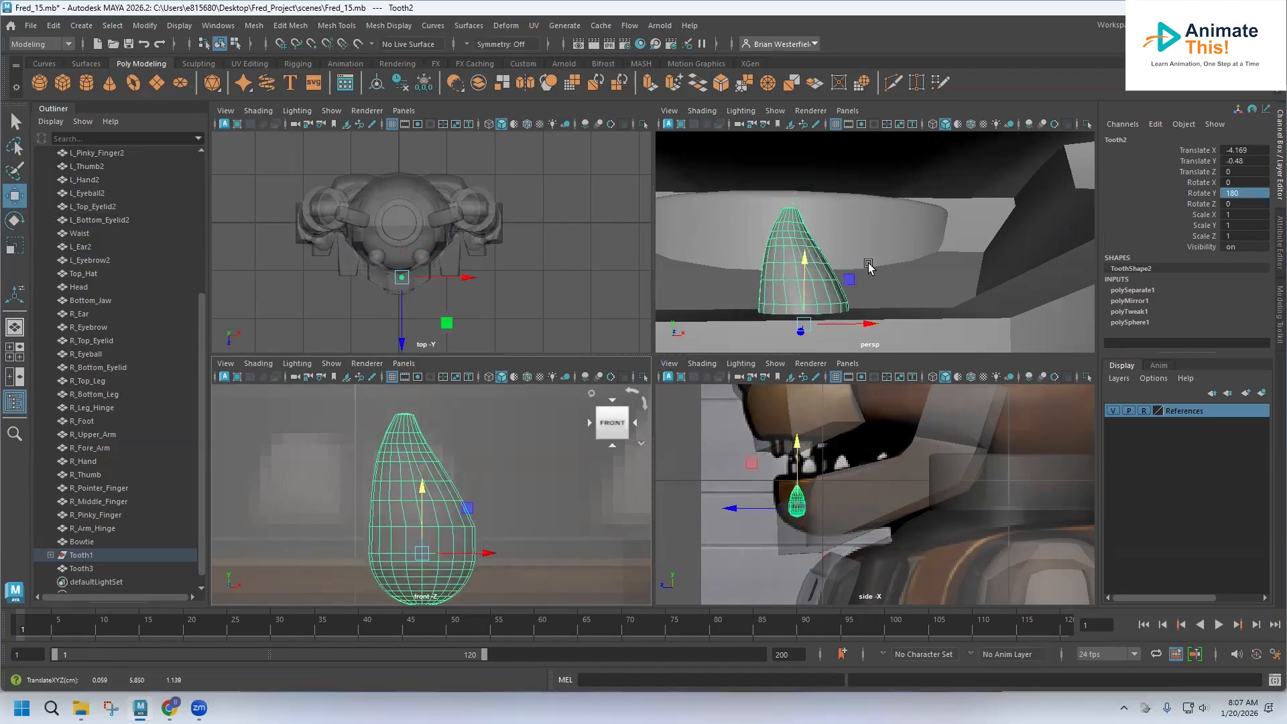
scroll(887, 181, "up", 3)
scroll(892, 171, "up", 2)
left_click_drag(889, 195, 835, 176, "alt")
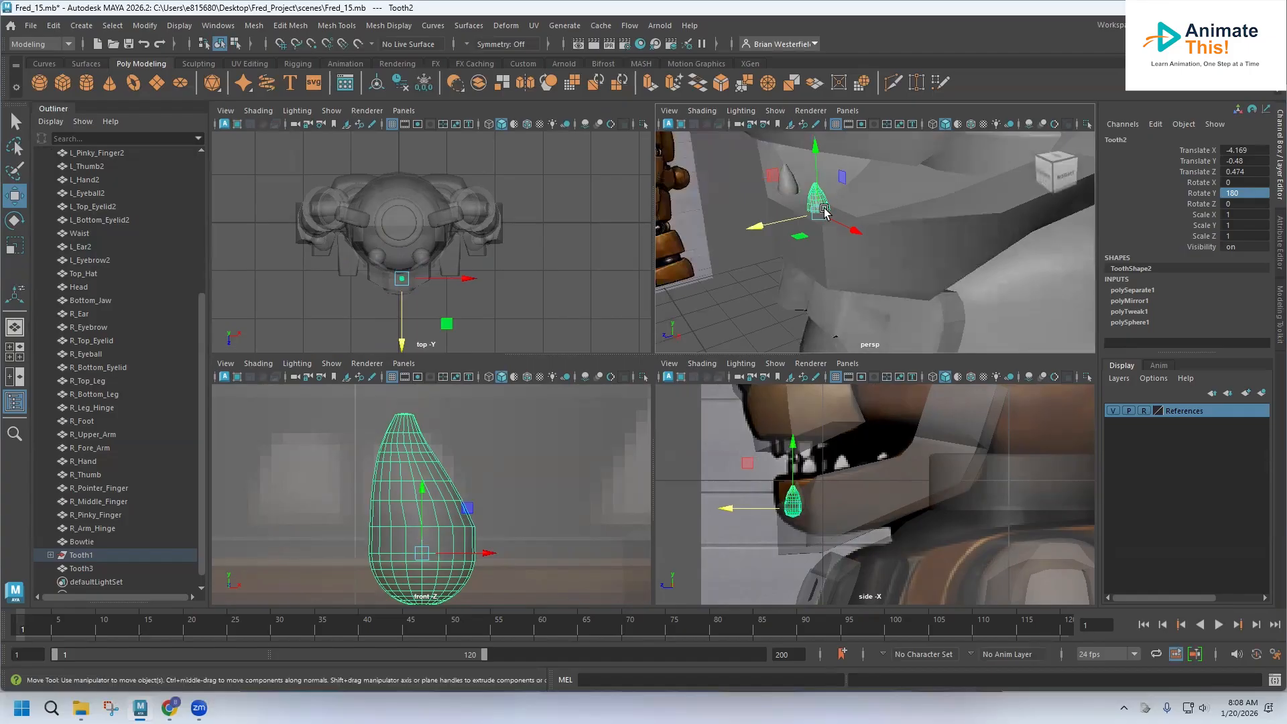
Undo the inward moves and rotation of the positive-X tooth, and duplicate it in its mirrored position.
key("ctrl+z")
key("ctrl+z")
key("ctrl+z")
key("ctrl+z")
key("ctrl+z")
key("ctrl+z")
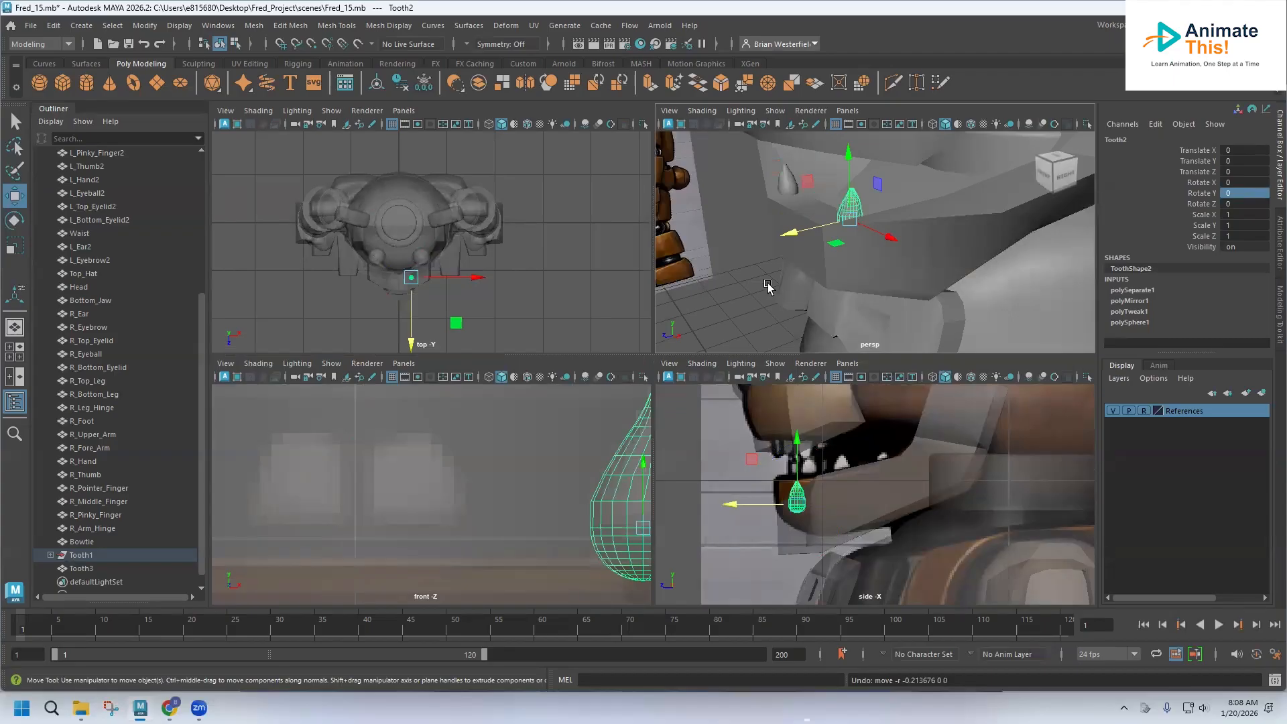
key("ctrl+d")
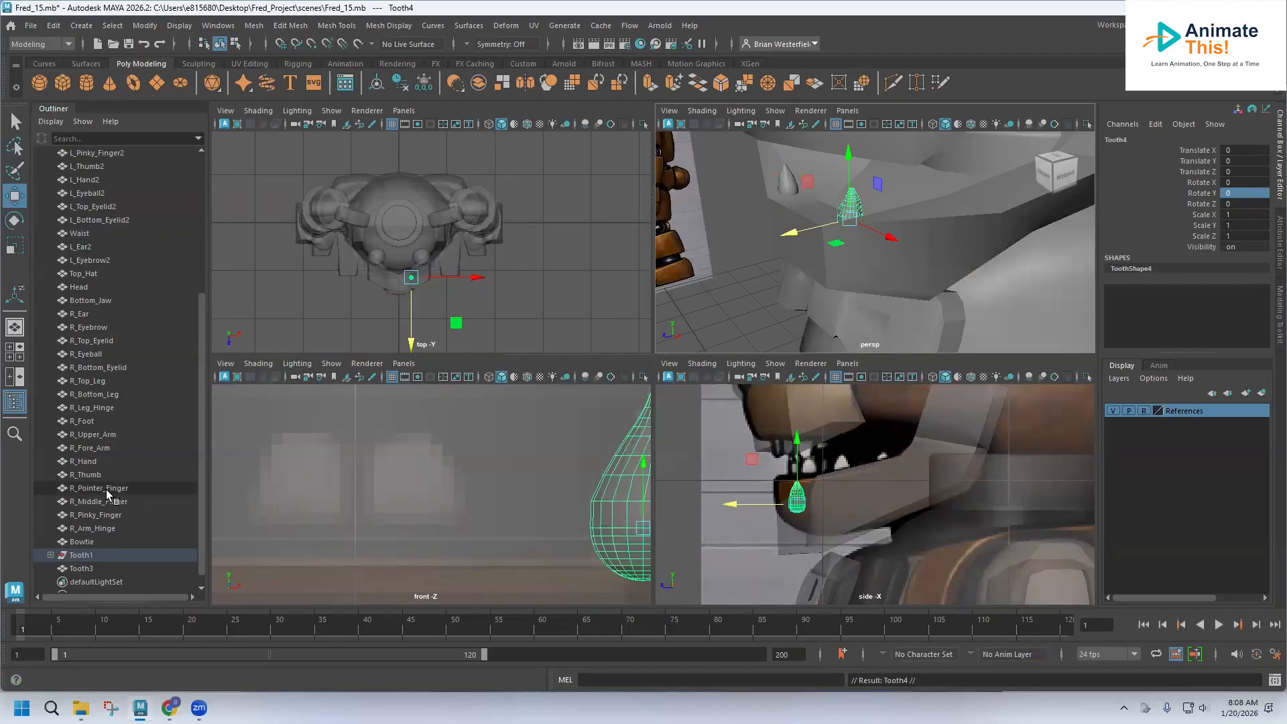
Take the two teeth out of the Tooth1 group and delete that leftover group.
left_click(50, 555)
middle_click_drag(59, 552, 92, 515)
scroll(93, 549, "down", 1)
left_click(89, 542)
left_click(76, 528)
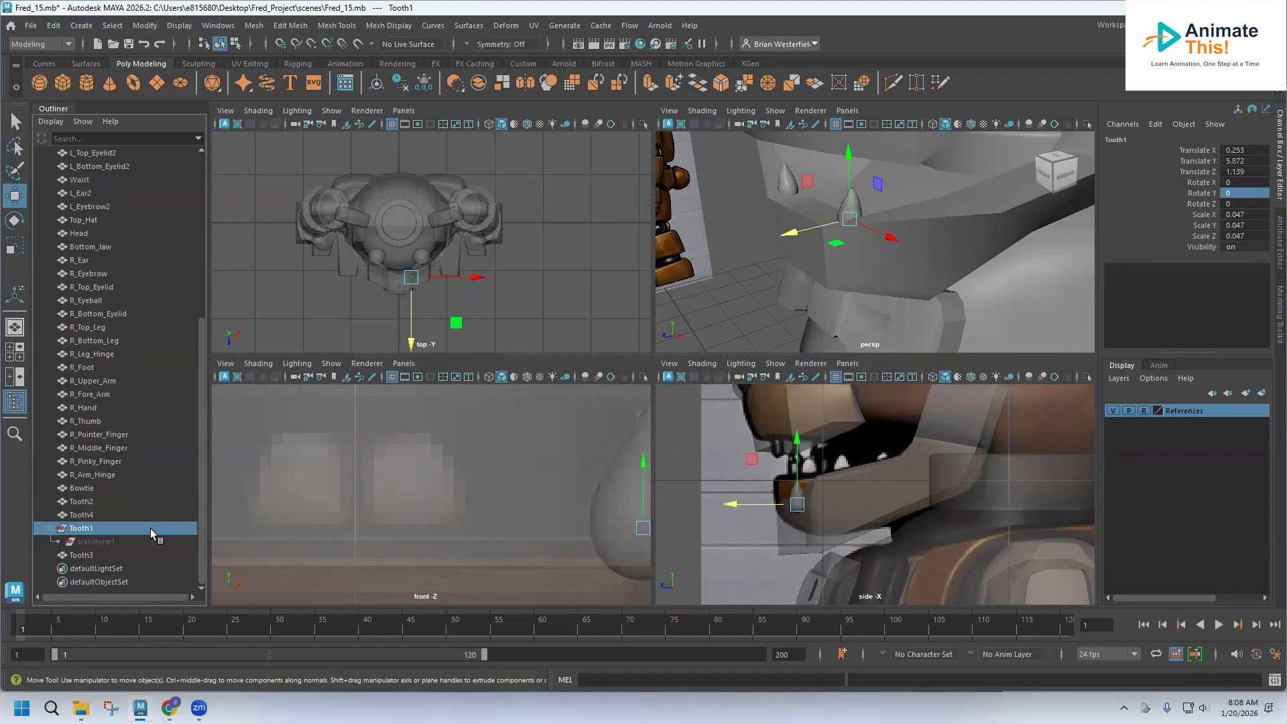
key("Delete")
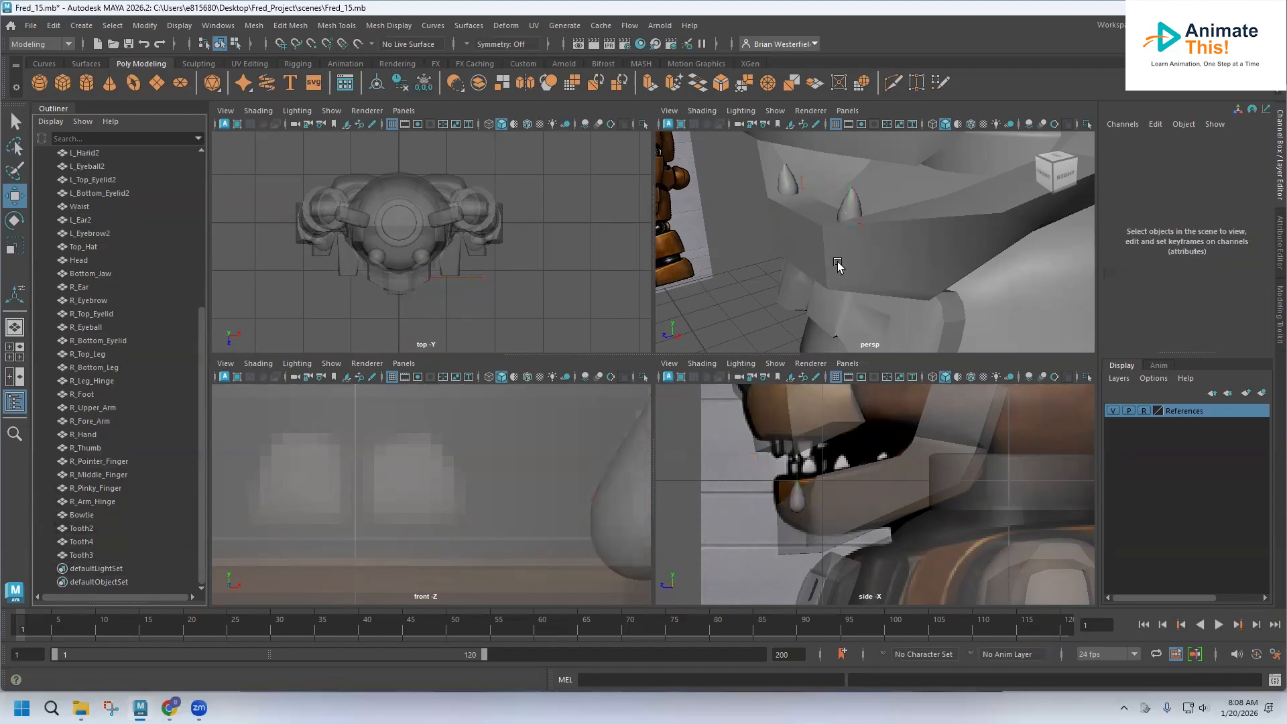
Move Tooth4 inward and slightly down on the jaw, to about Translate X 0.046 and Y 5.836.
left_click(84, 542)
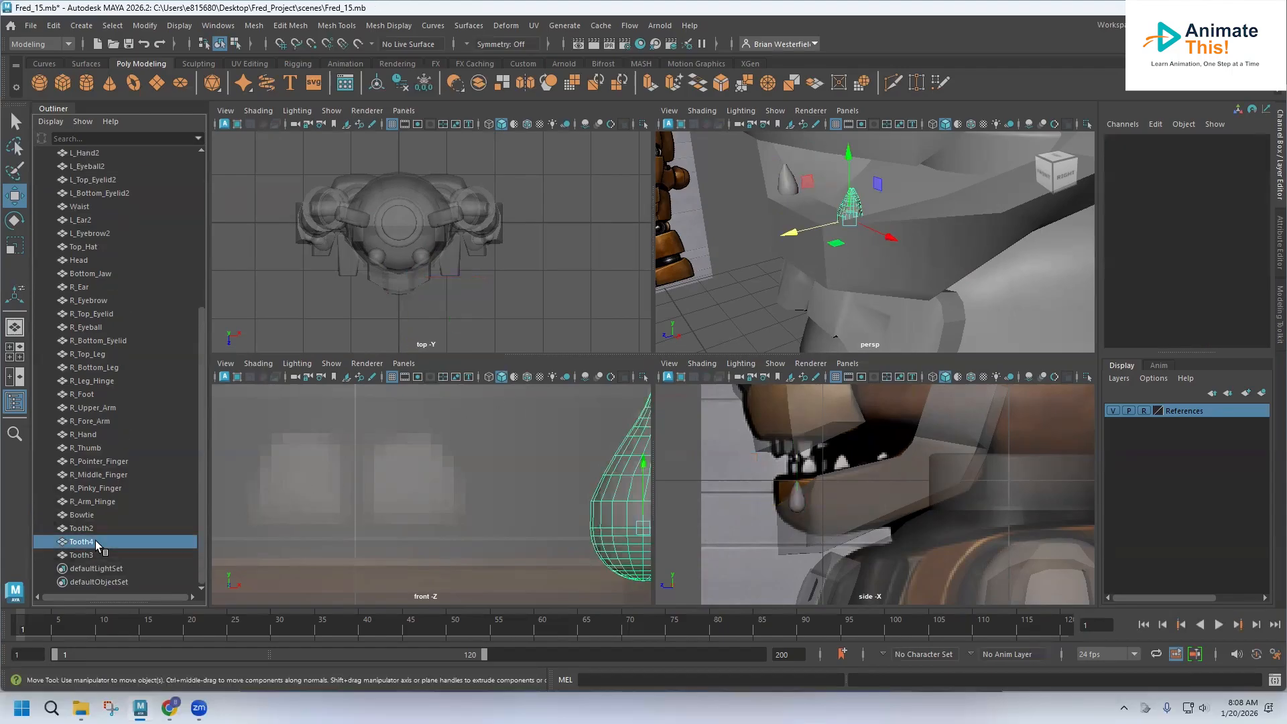
left_click_drag(900, 238, 846, 239)
left_click_drag(412, 462, 403, 510)
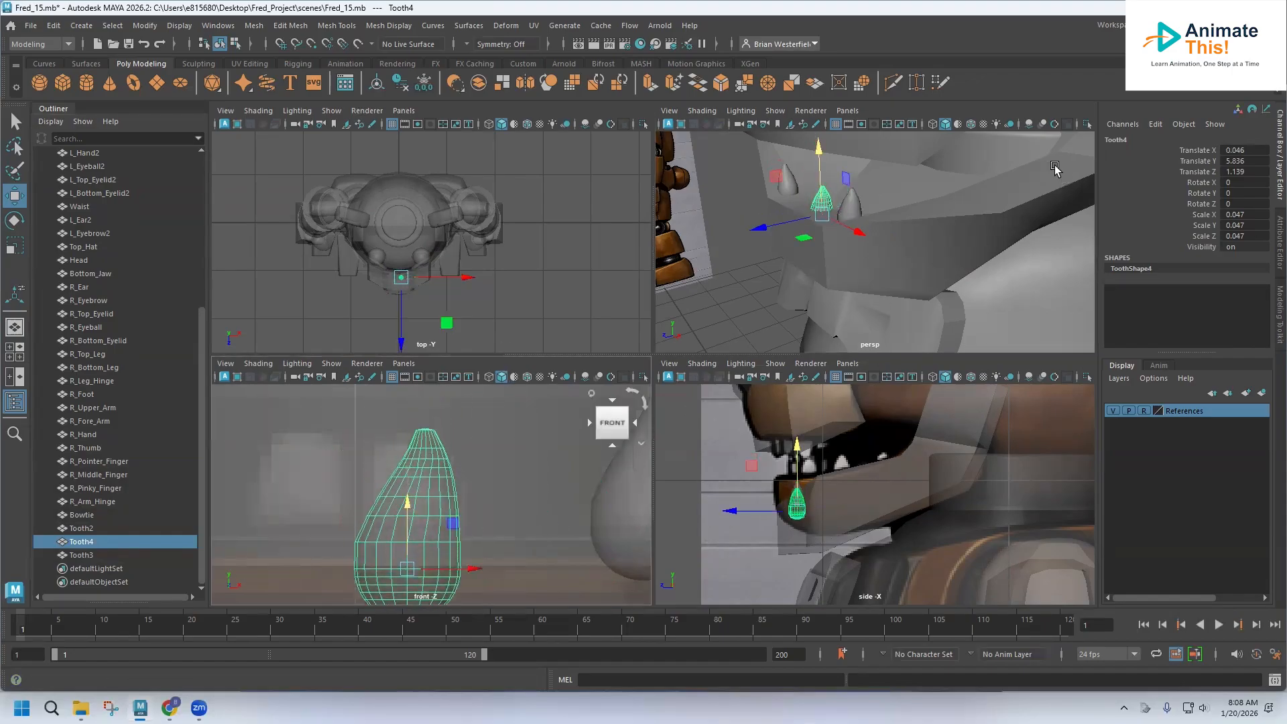
Turn Tooth4 around by setting its Rotate Y to 180, and shift it to about Translate X 0.065.
left_click(15, 220)
left_click_drag(368, 570, 403, 571)
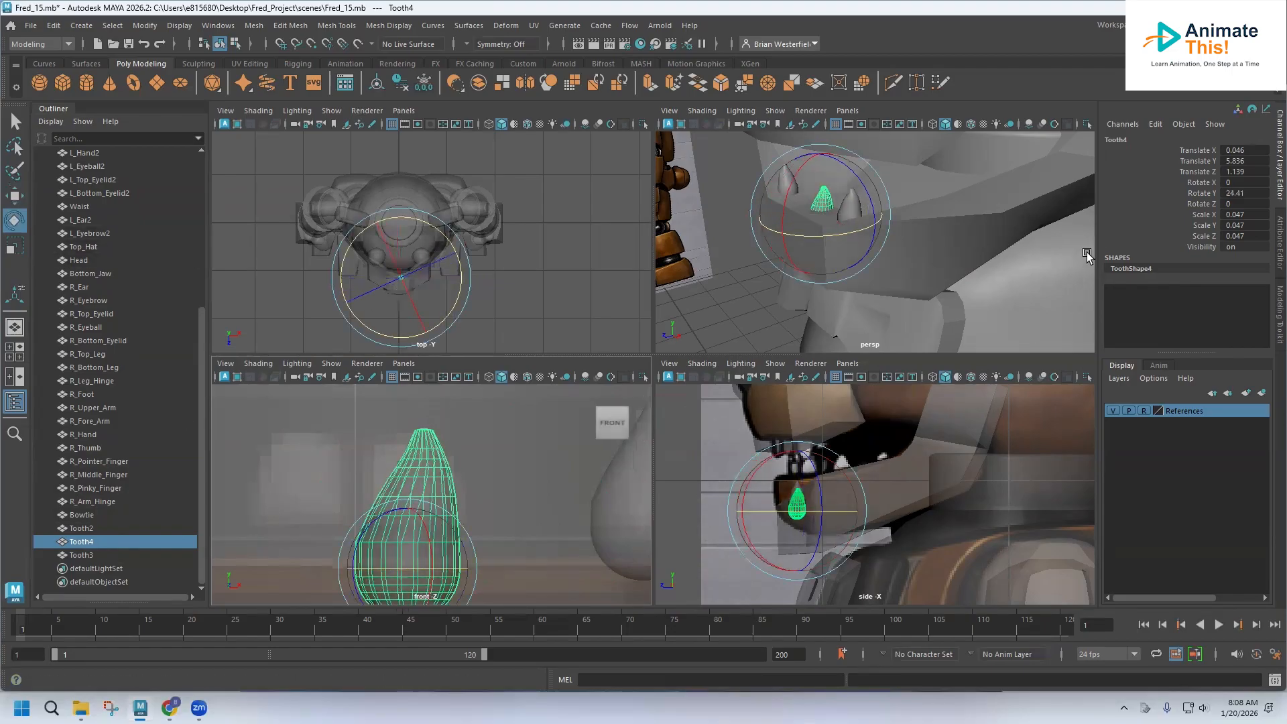
left_click(1255, 194)
type("180")
key("Return")
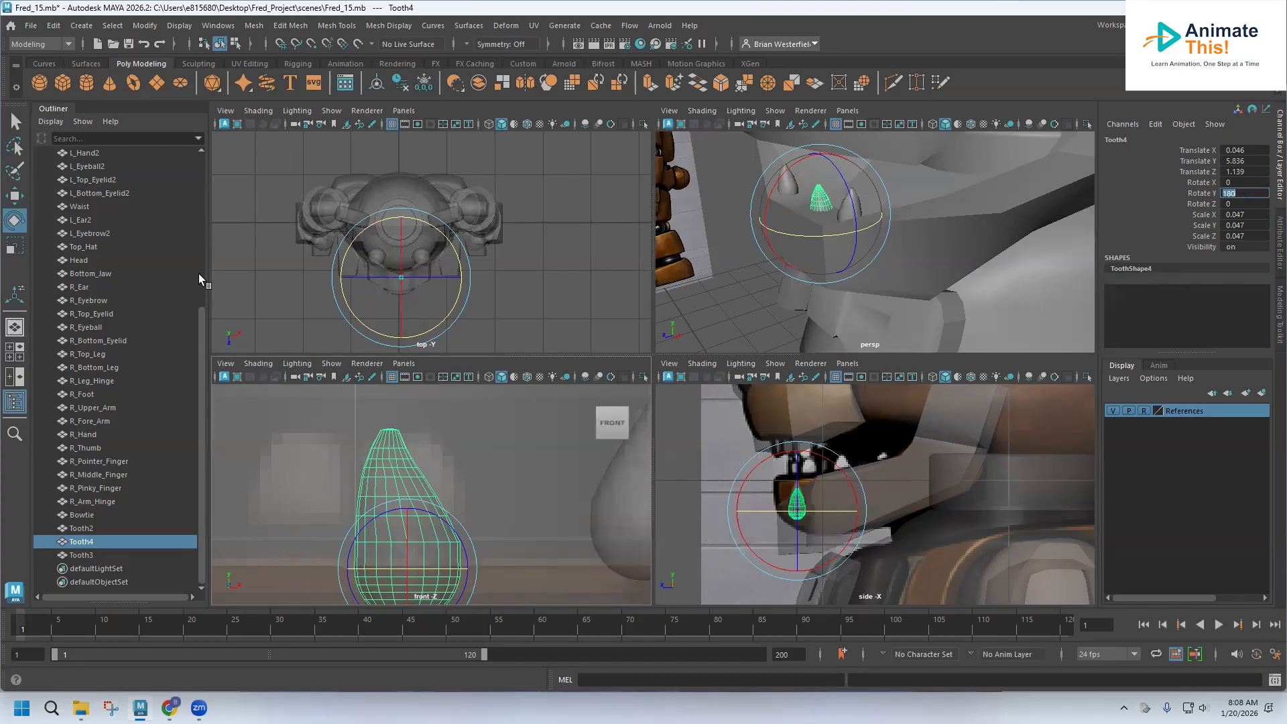
key("w")
left_click_drag(469, 569, 487, 571)
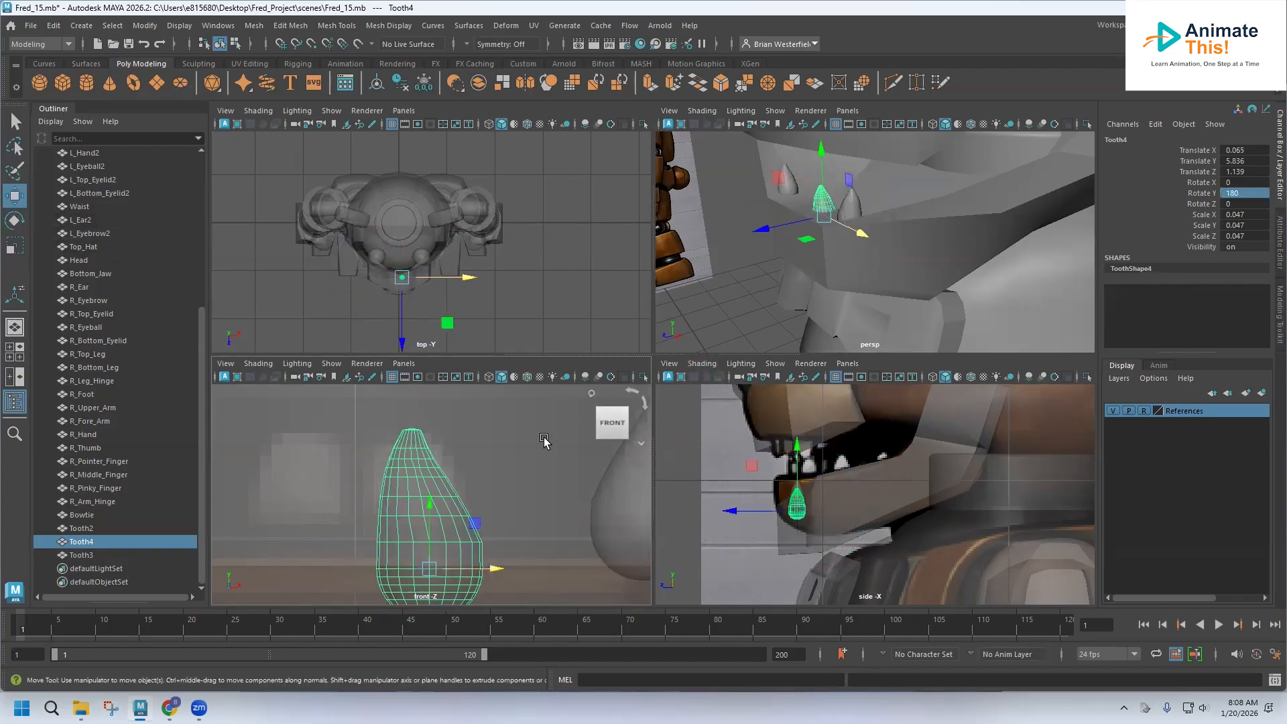
Move the outer teeth Tooth2 and Tooth3 forward to about Translate Z 1.163, and Tooth4 to about Translate Z 1.178.
left_click_drag(868, 201, 797, 204, "alt")
left_click(832, 171)
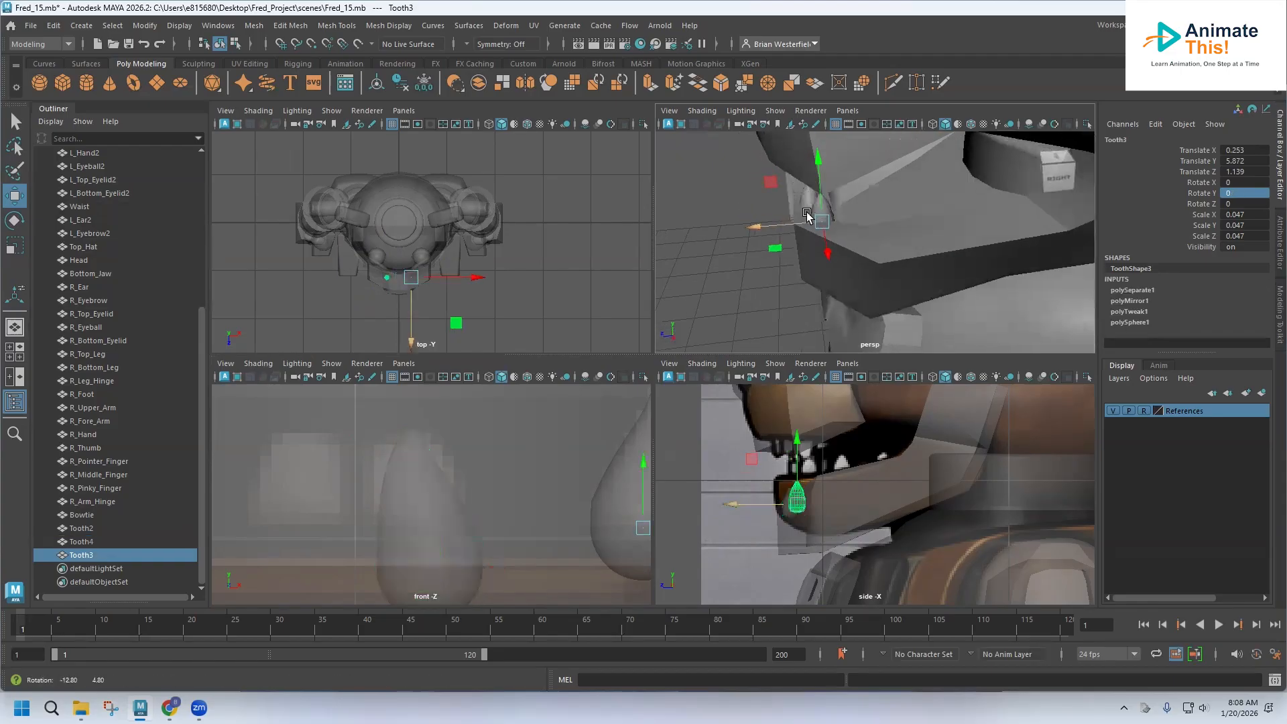
left_click(16, 123)
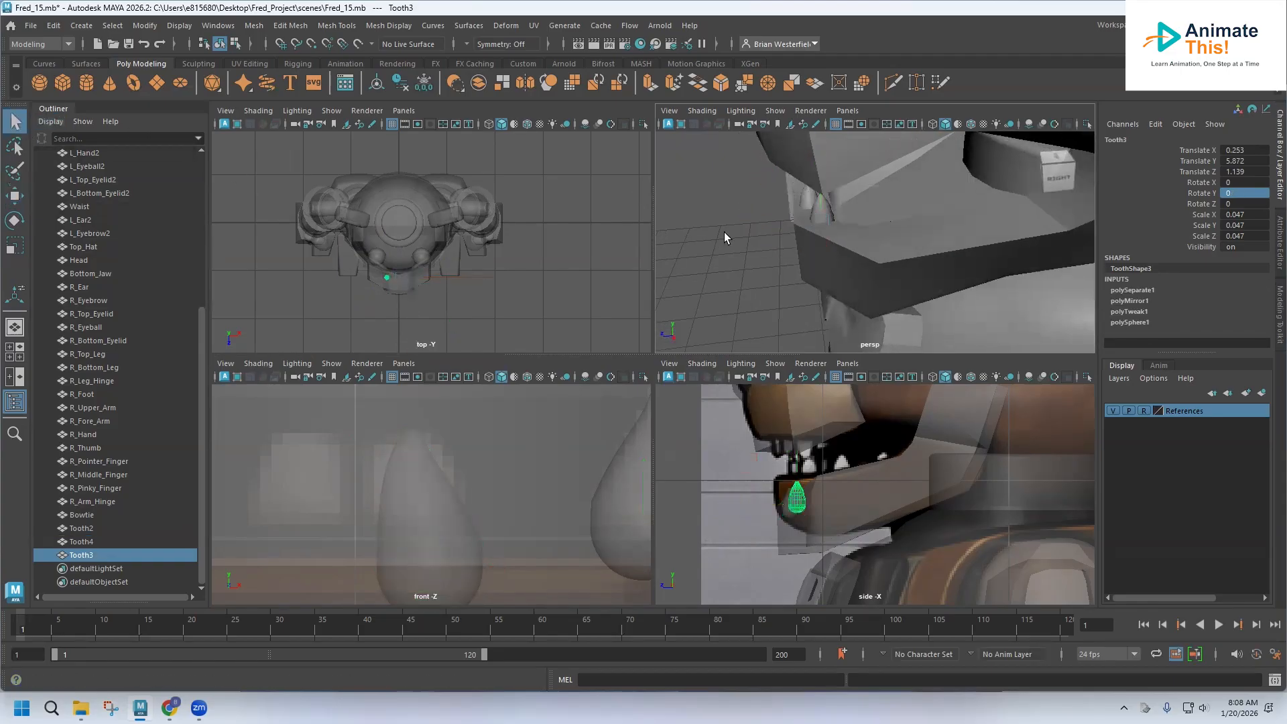
left_click(81, 528, "ctrl")
key("w")
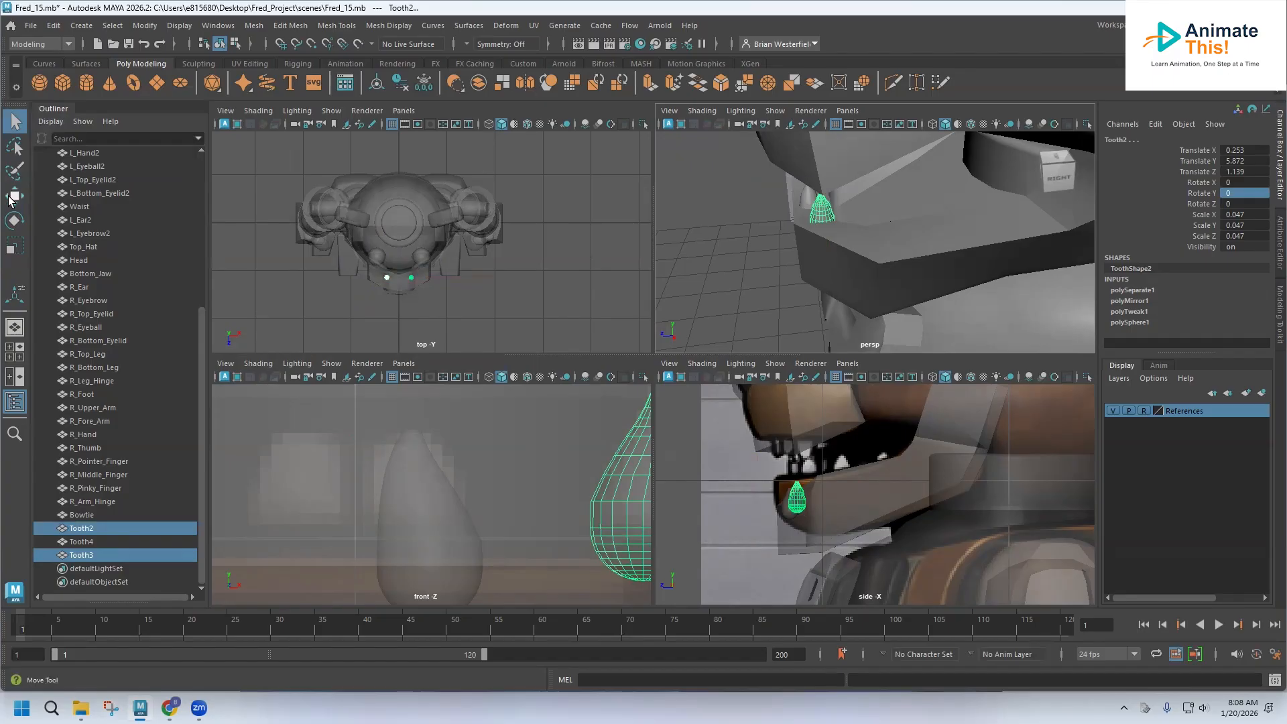
left_click_drag(760, 228, 815, 208)
left_click(819, 209)
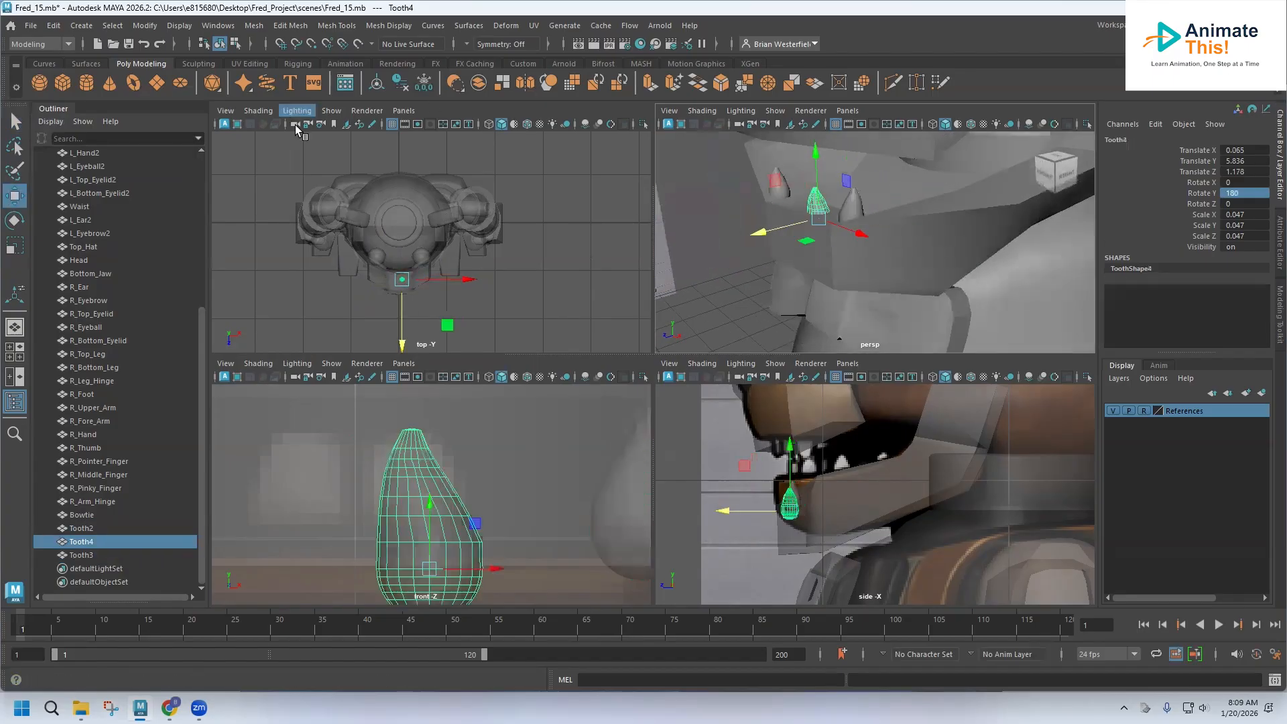
Mirror Tooth4 across the world X axis in the negative direction, with Combine with Original disabled.
left_click(253, 26)
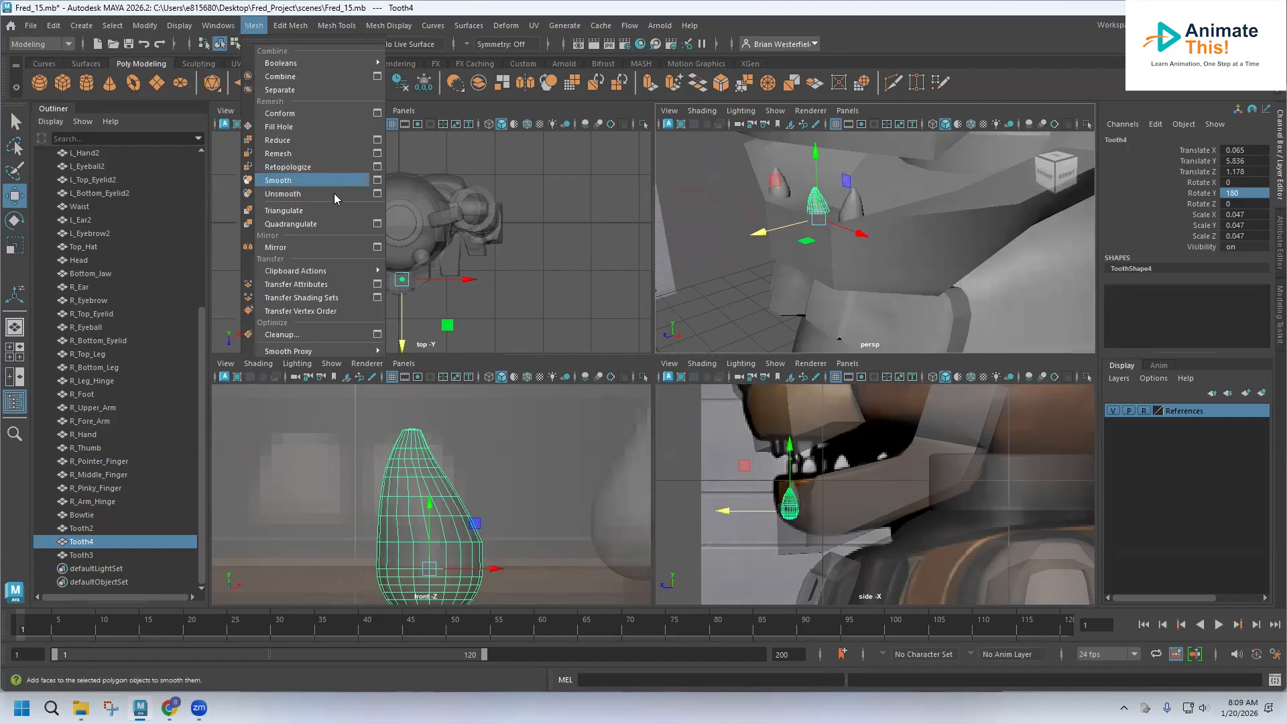
left_click(378, 248)
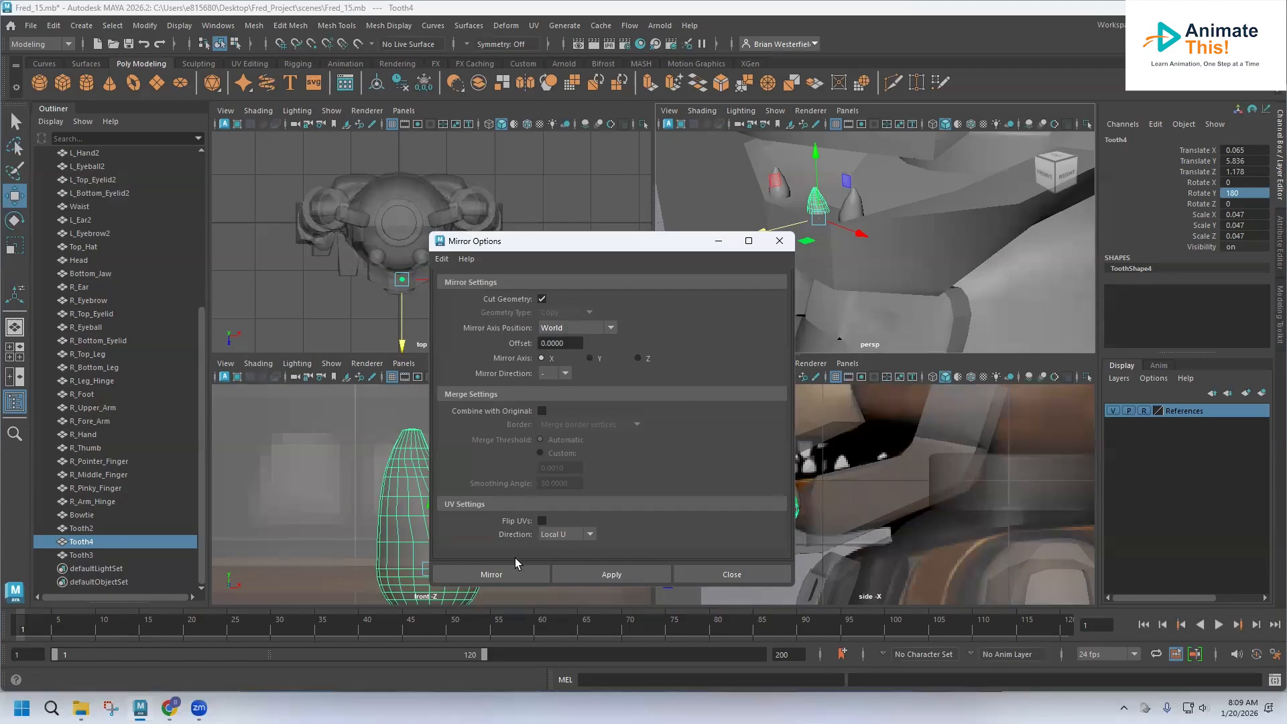
left_click(502, 572)
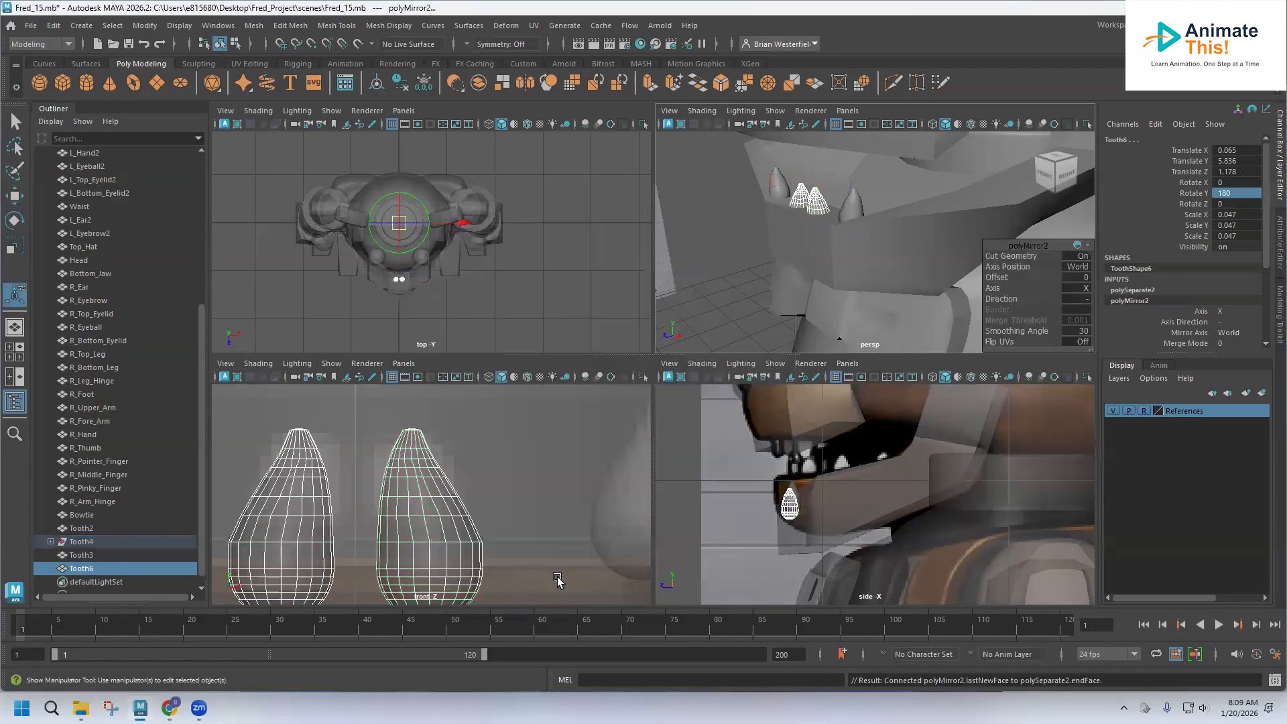
Take Tooth5 out of the Tooth4 group and delete the leftover group.
left_click(50, 542)
scroll(73, 530, "down", 2)
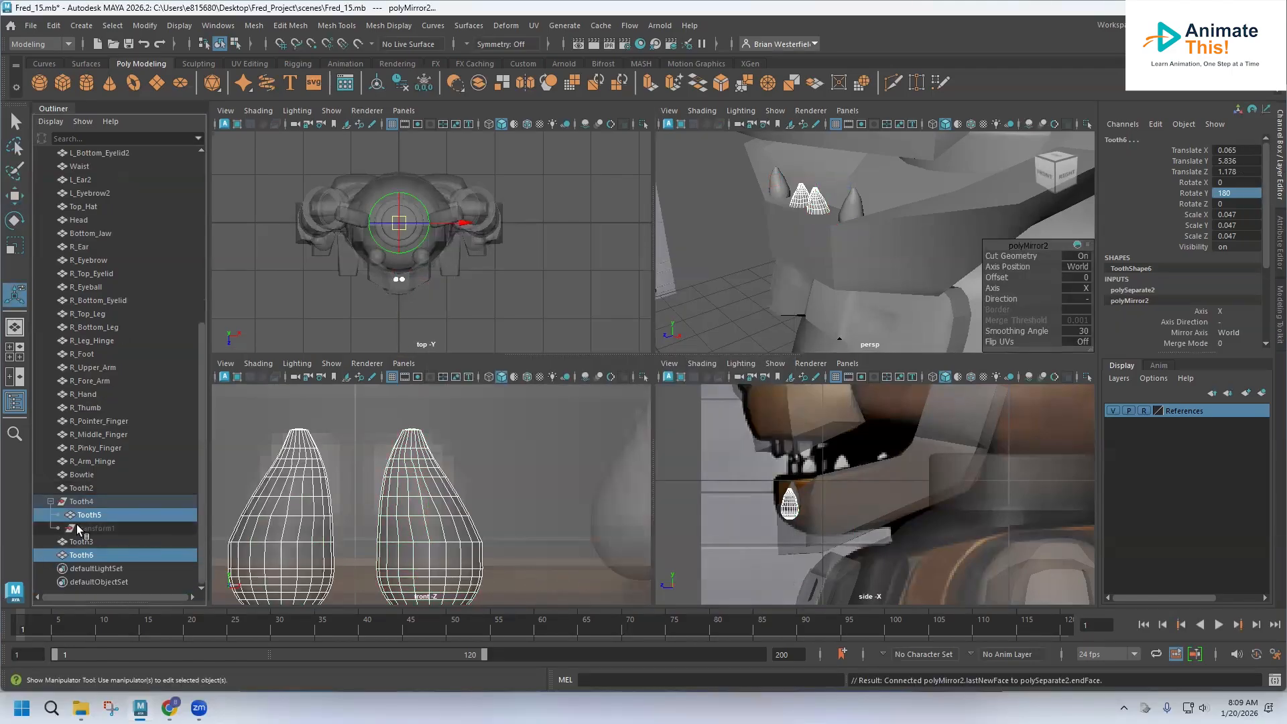
left_click(86, 515)
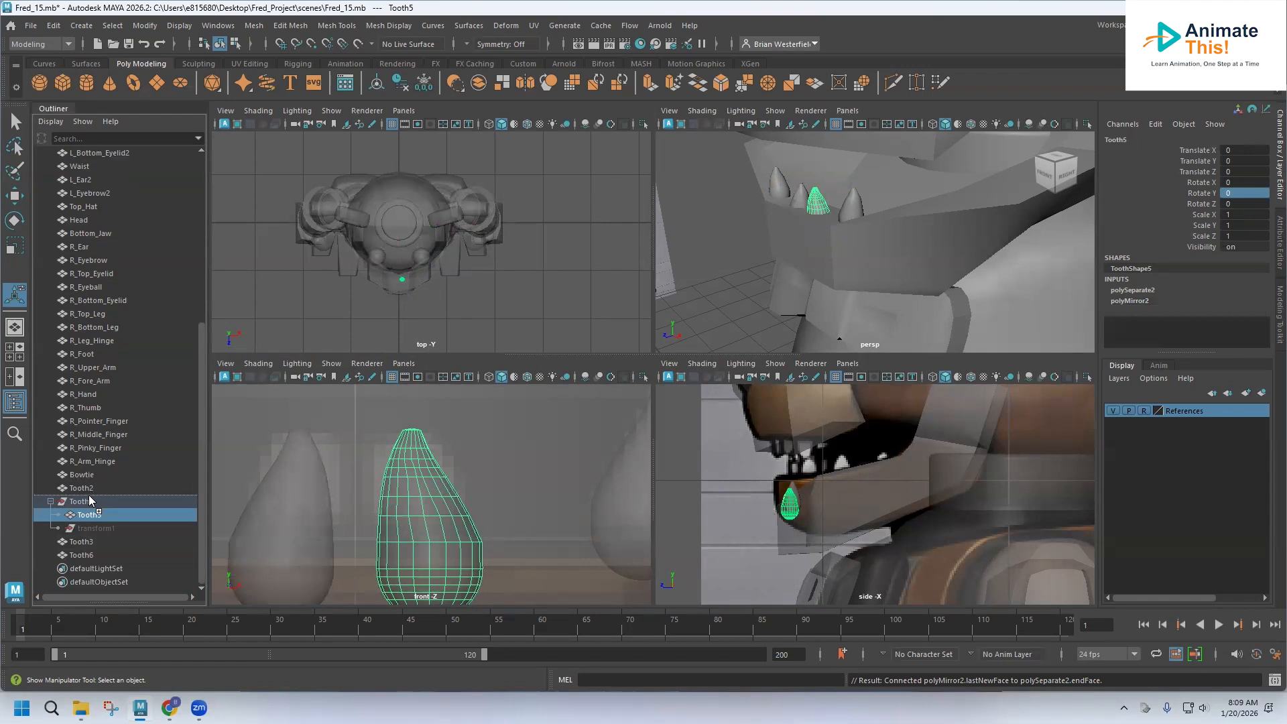
left_click_drag(90, 500, 88, 494)
left_click(82, 516)
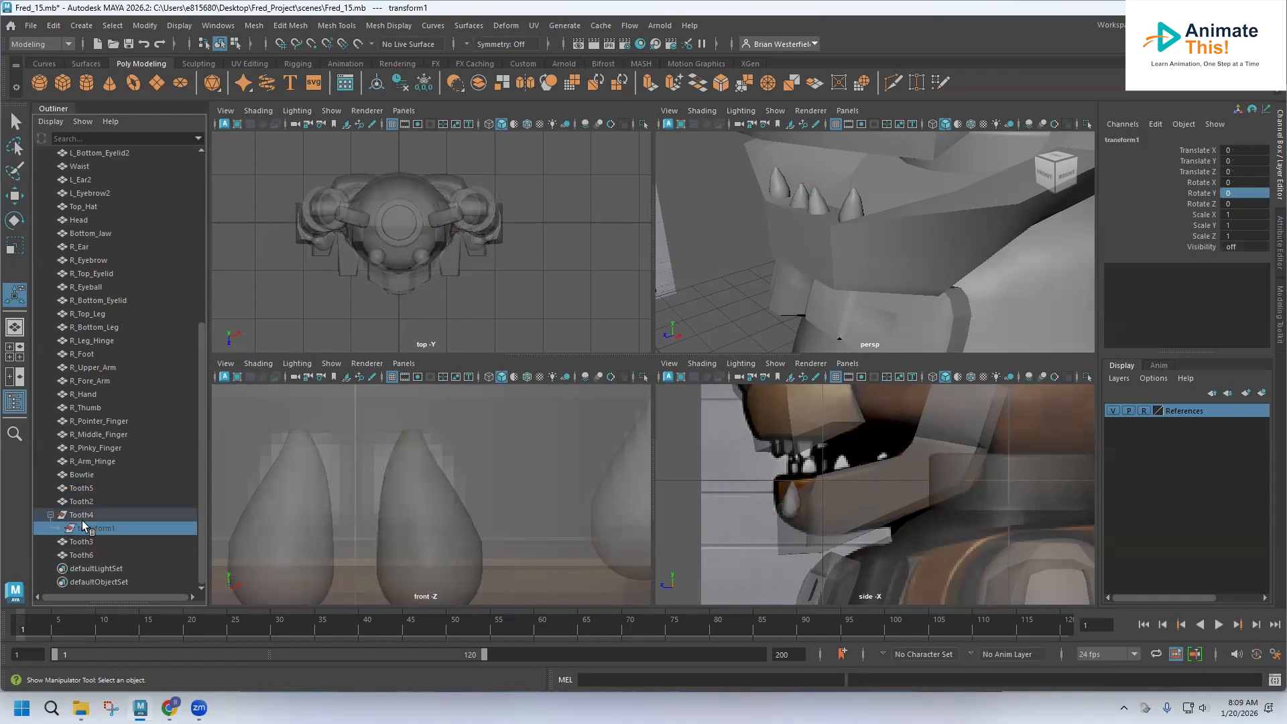
key("Delete")
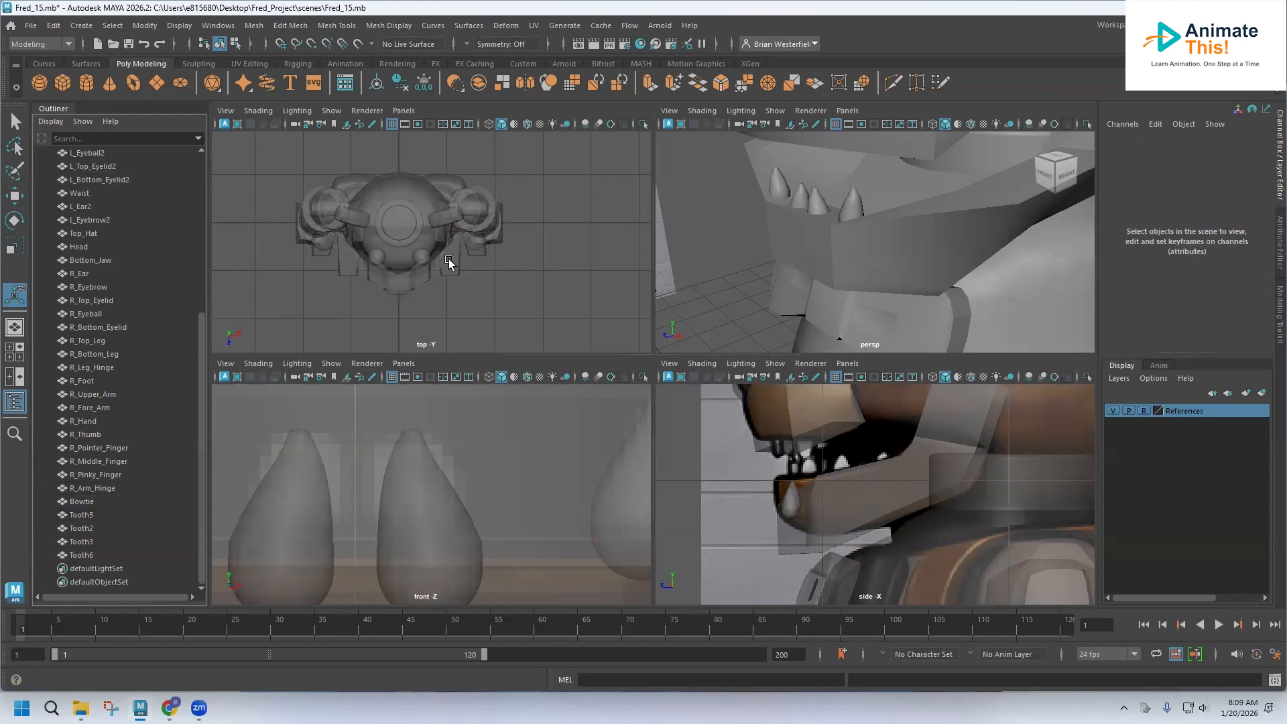
Duplicate the outer positive-X tooth Tooth2 and raise the copy toward the upper jaw, to about Translate Y 6.104.
scroll(741, 268, "down", 3)
left_click_drag(829, 243, 899, 203, "alt")
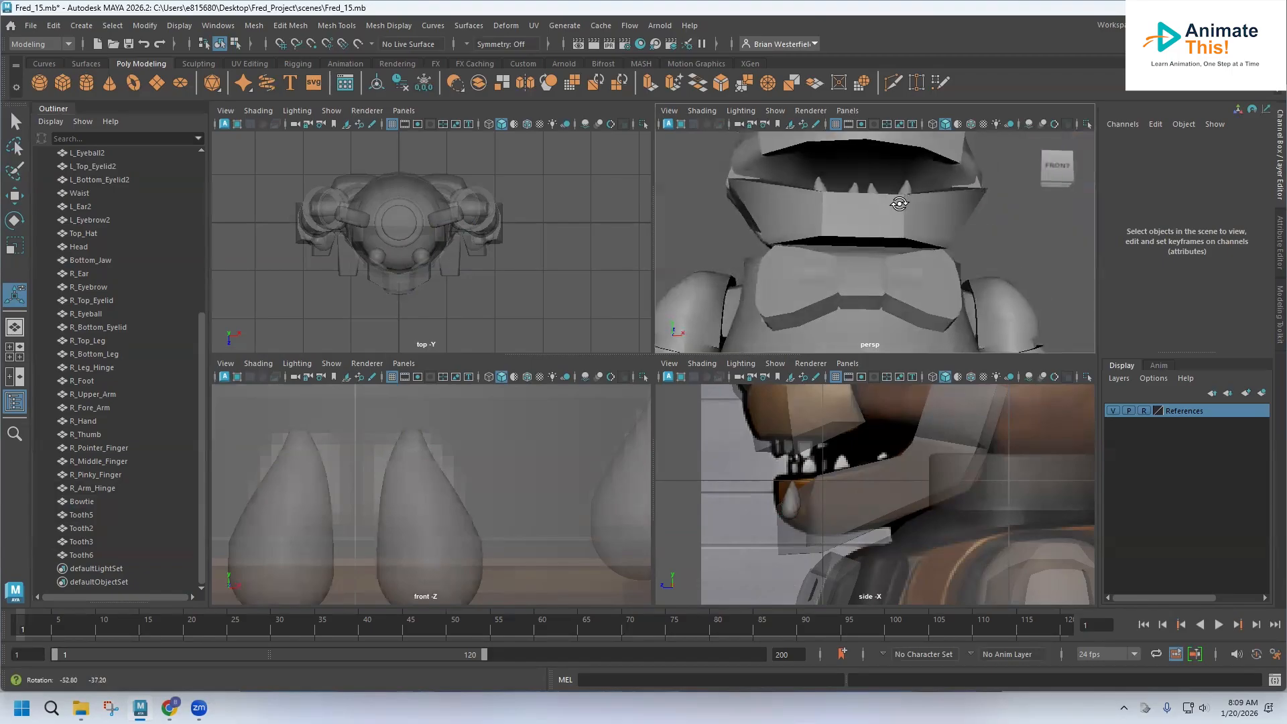
scroll(426, 496, "down", 5)
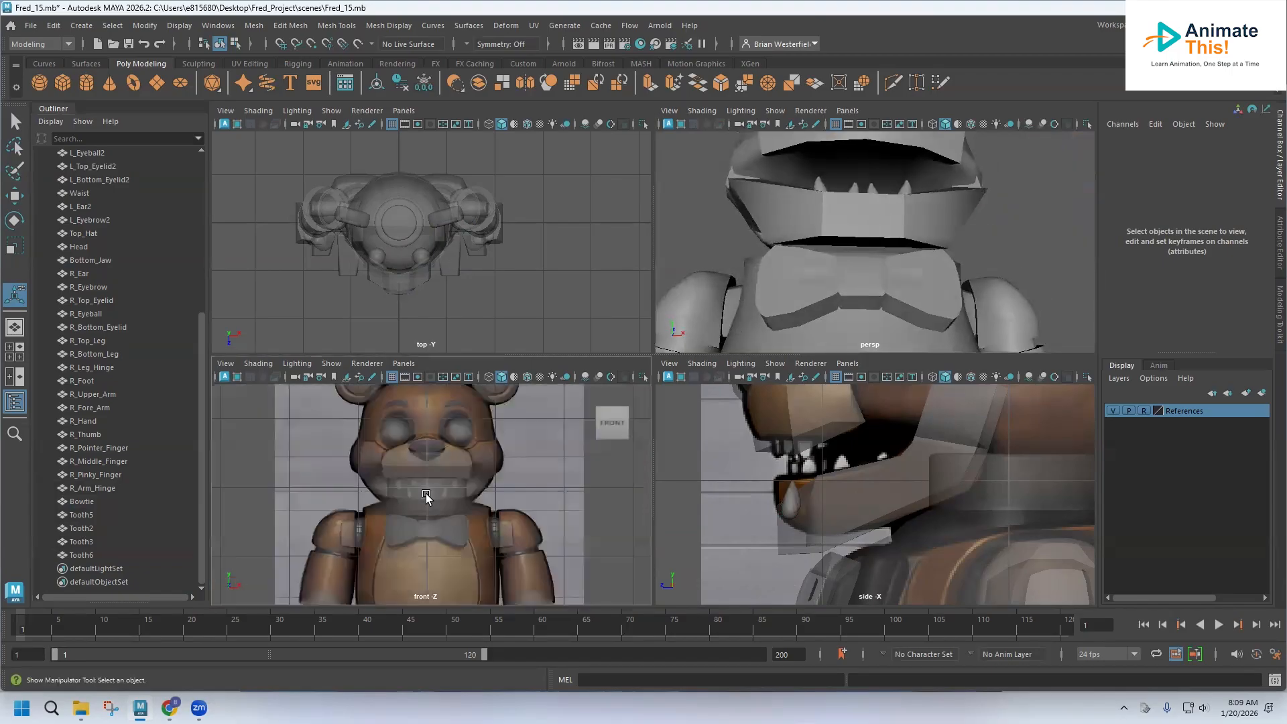
scroll(427, 496, "up", 5)
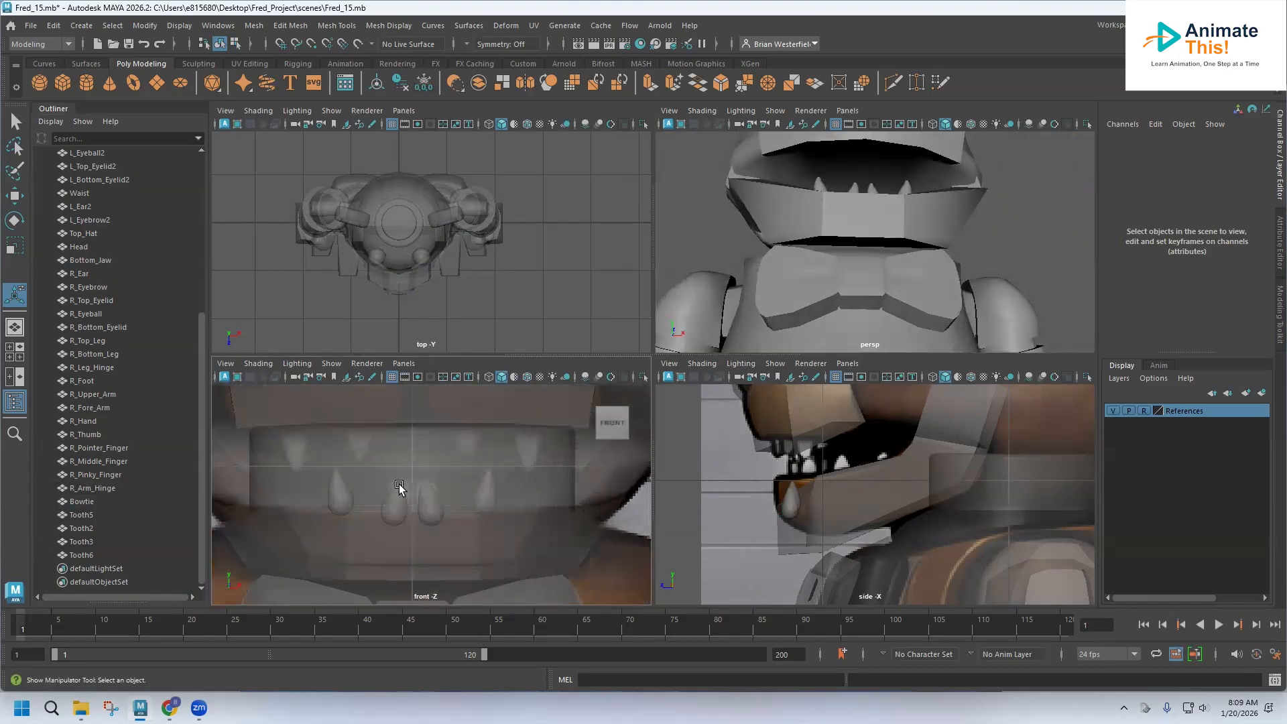
left_click(339, 496)
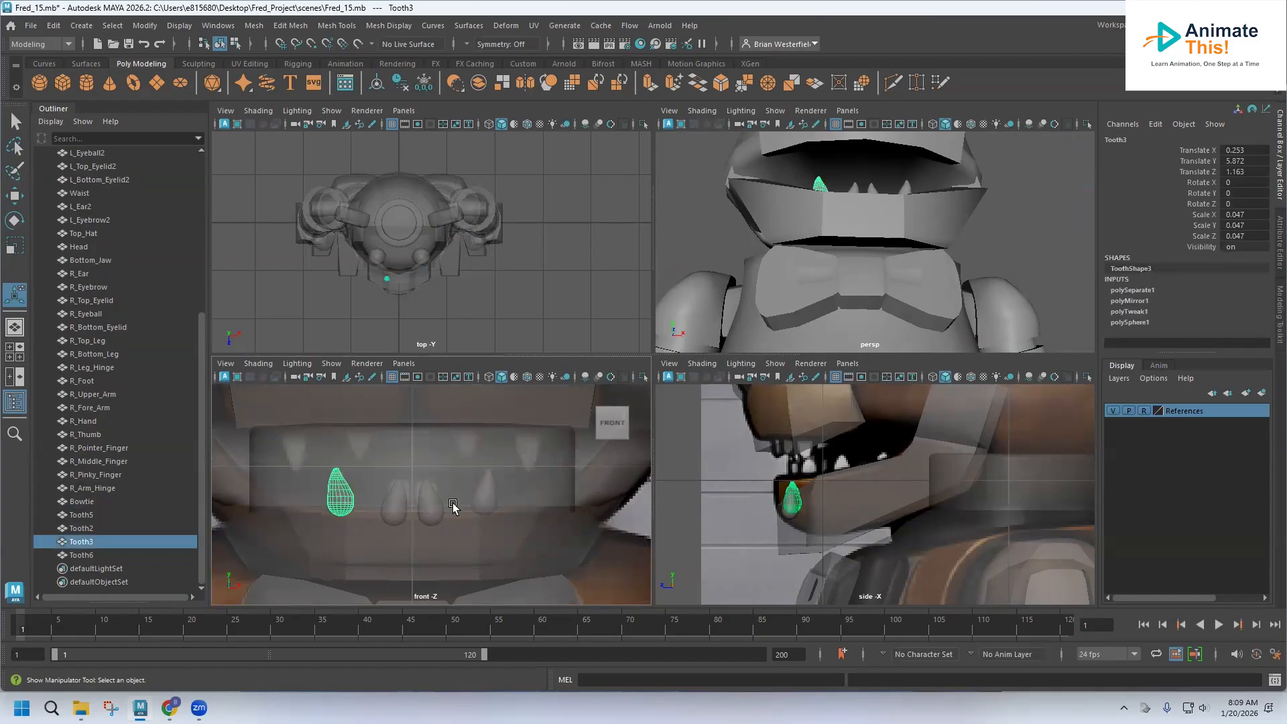
left_click(487, 495)
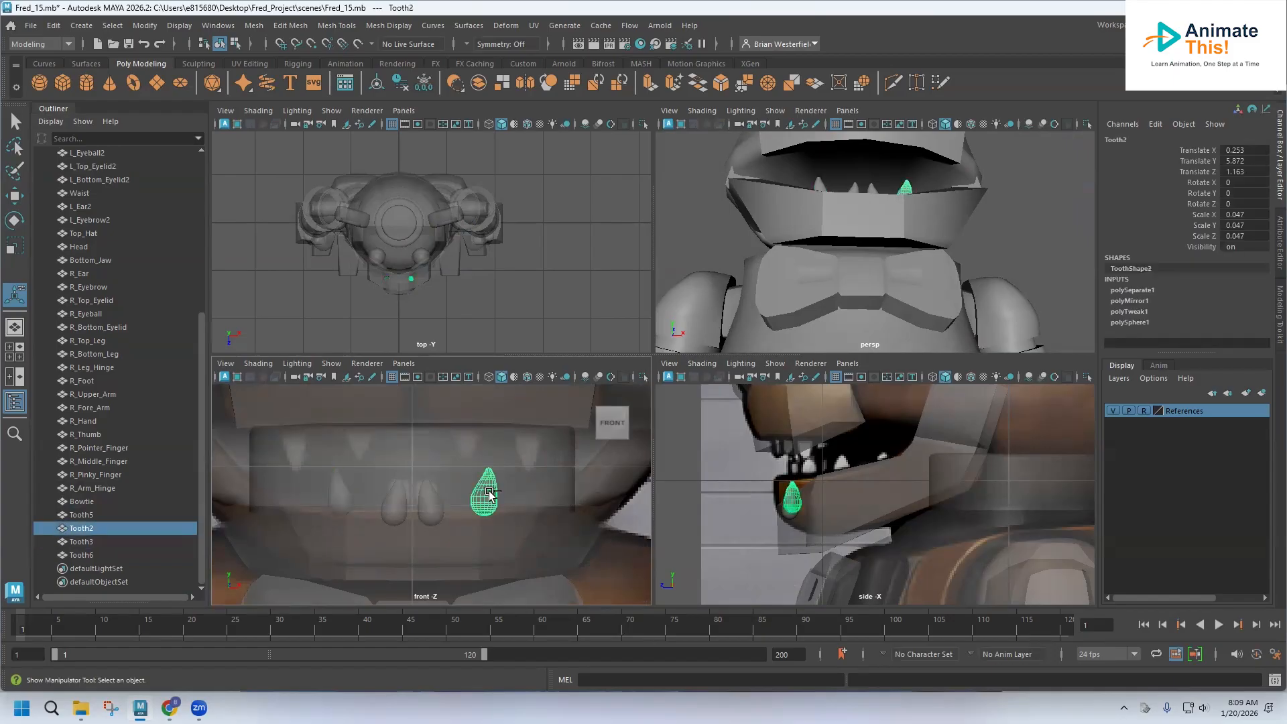
key("ctrl+d")
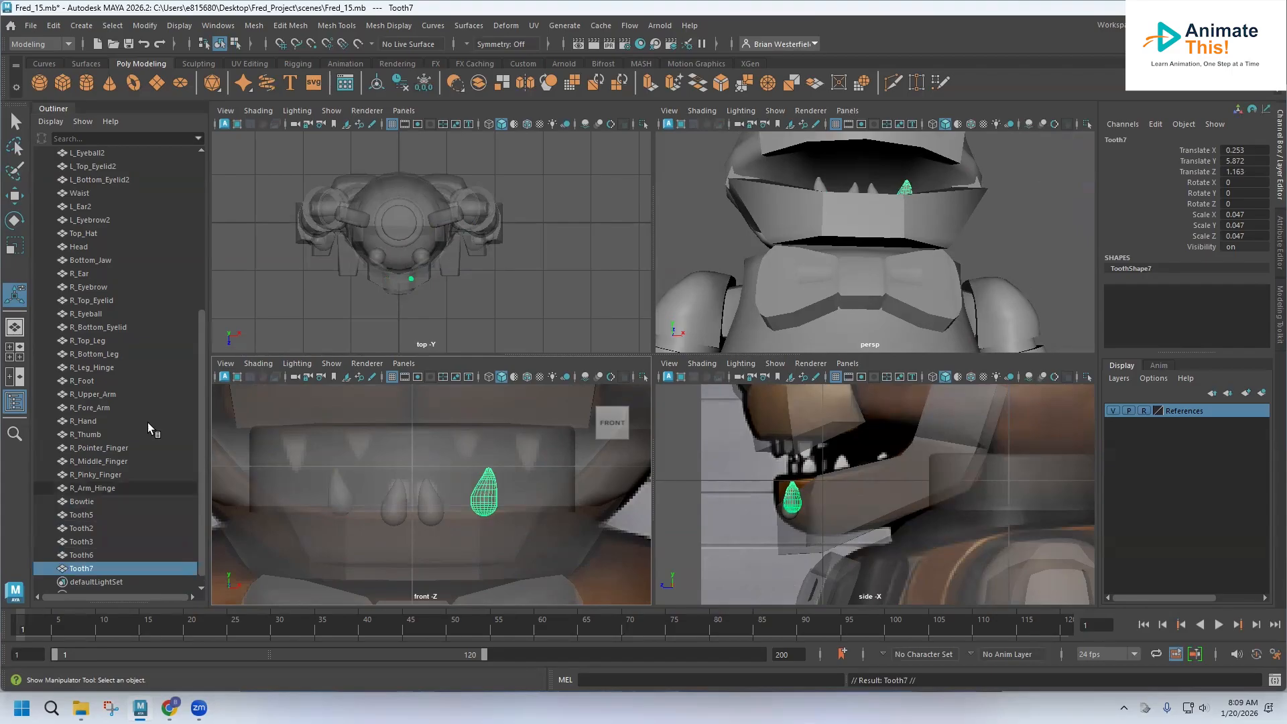
left_click(17, 200)
mouse_move(486, 446)
left_mouse_down()
mouse_move(489, 378)
mouse_move(481, 402)
mouse_move(497, 434)
left_mouse_up()
Flip the raised tooth copy upside down by setting its Rotate X to 180.
left_click(14, 219)
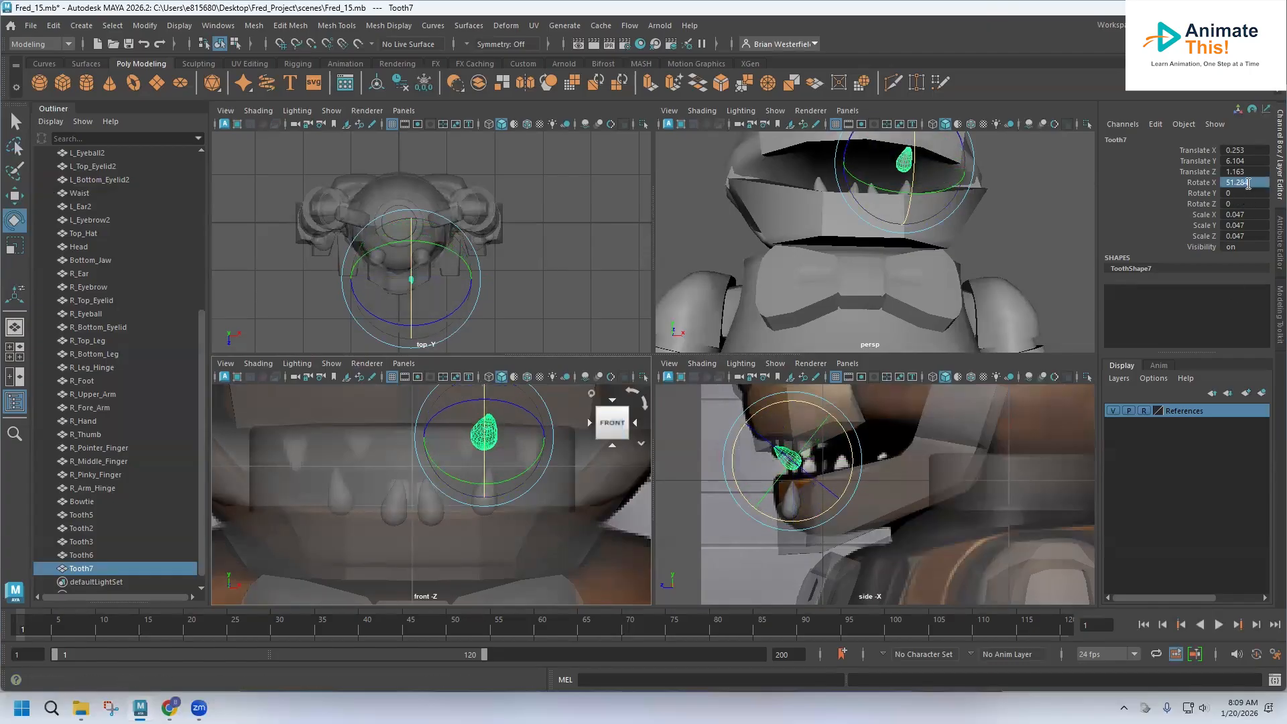
type("180")
key("Return")
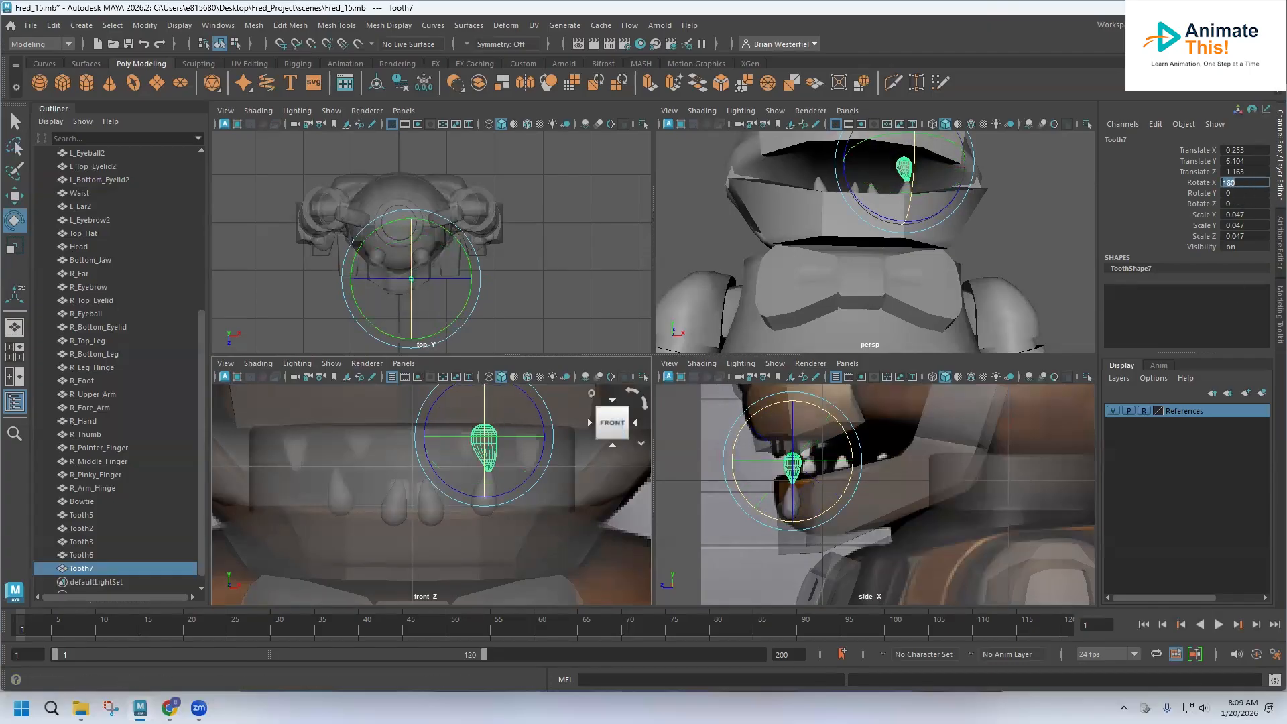
Position the flipped tooth over the upper-jaw reference tooth at about Translate X 0.397 and Y 6.134.
key("w")
left_click_drag(556, 442, 591, 440)
left_click_drag(898, 185, 804, 285, "alt")
key("f")
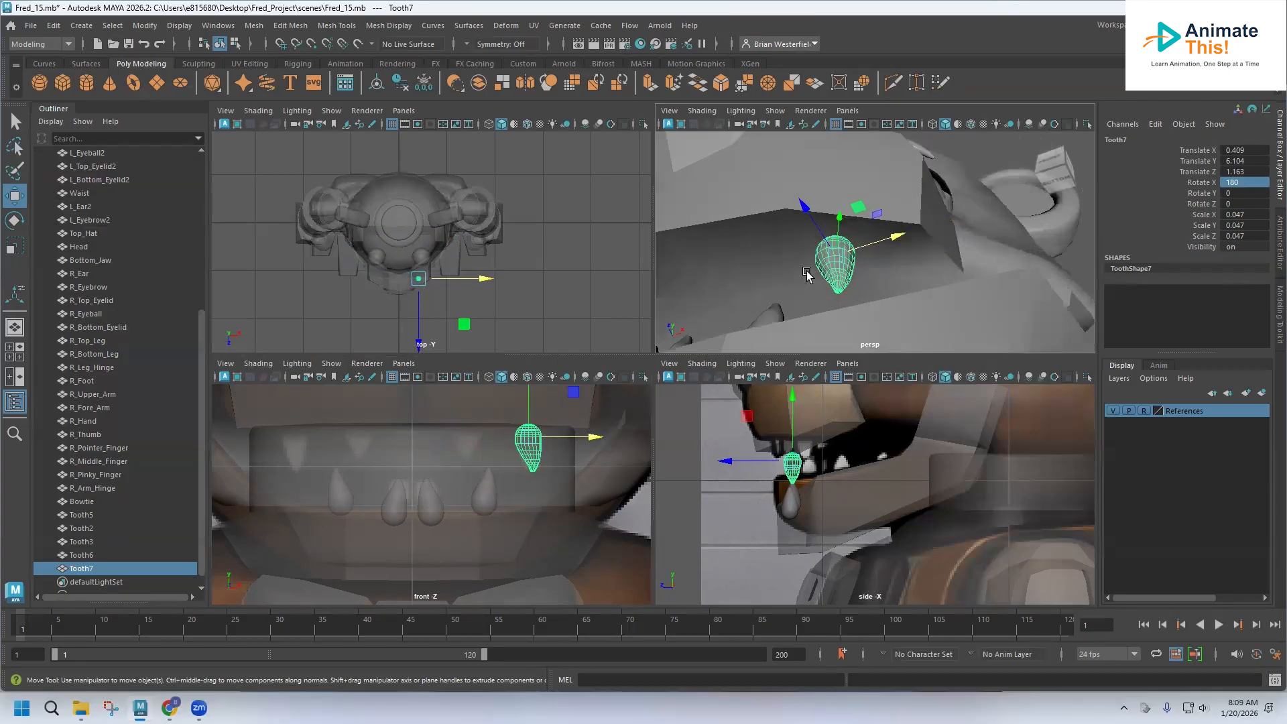
left_click_drag(528, 396, 528, 387)
left_click(611, 423)
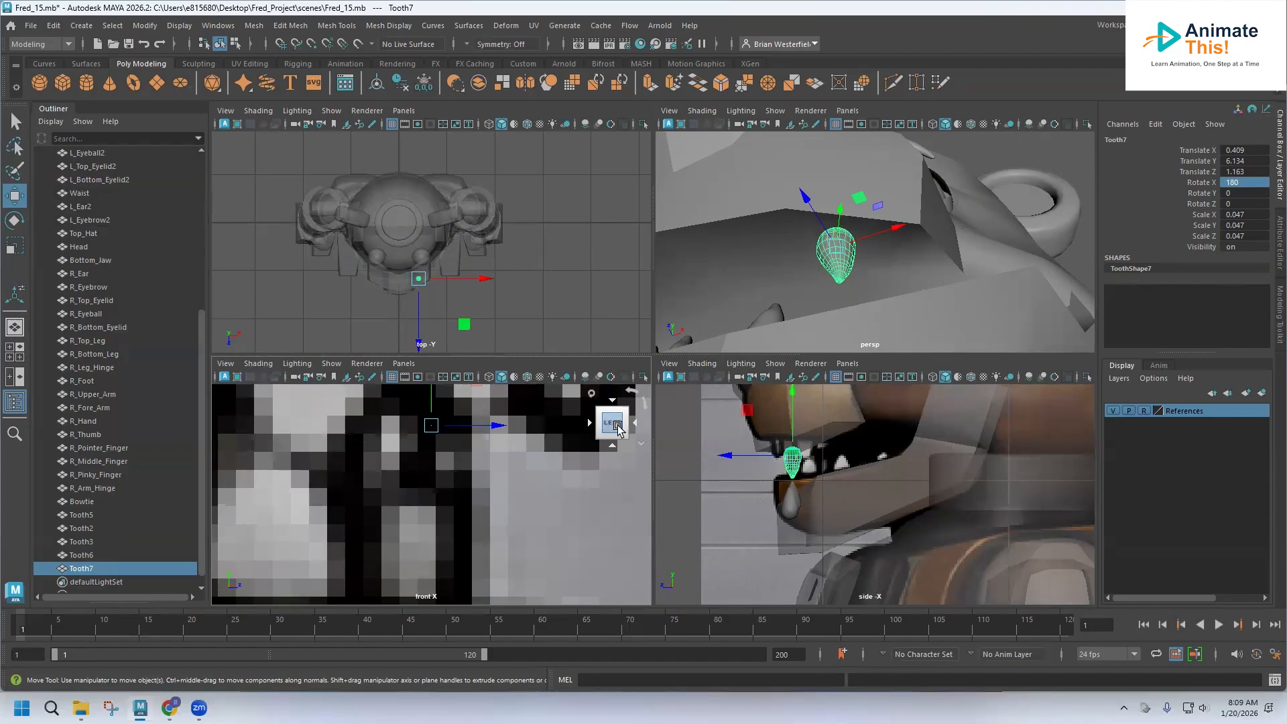
left_click(630, 425)
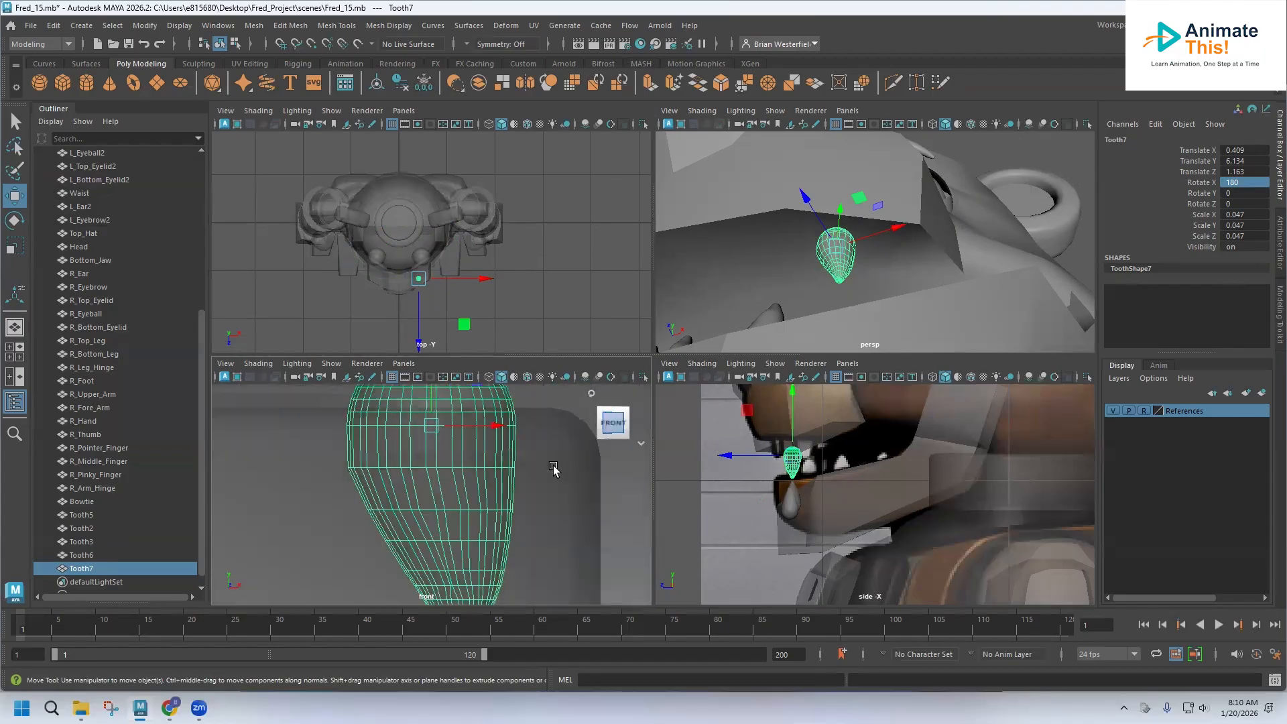
key("f")
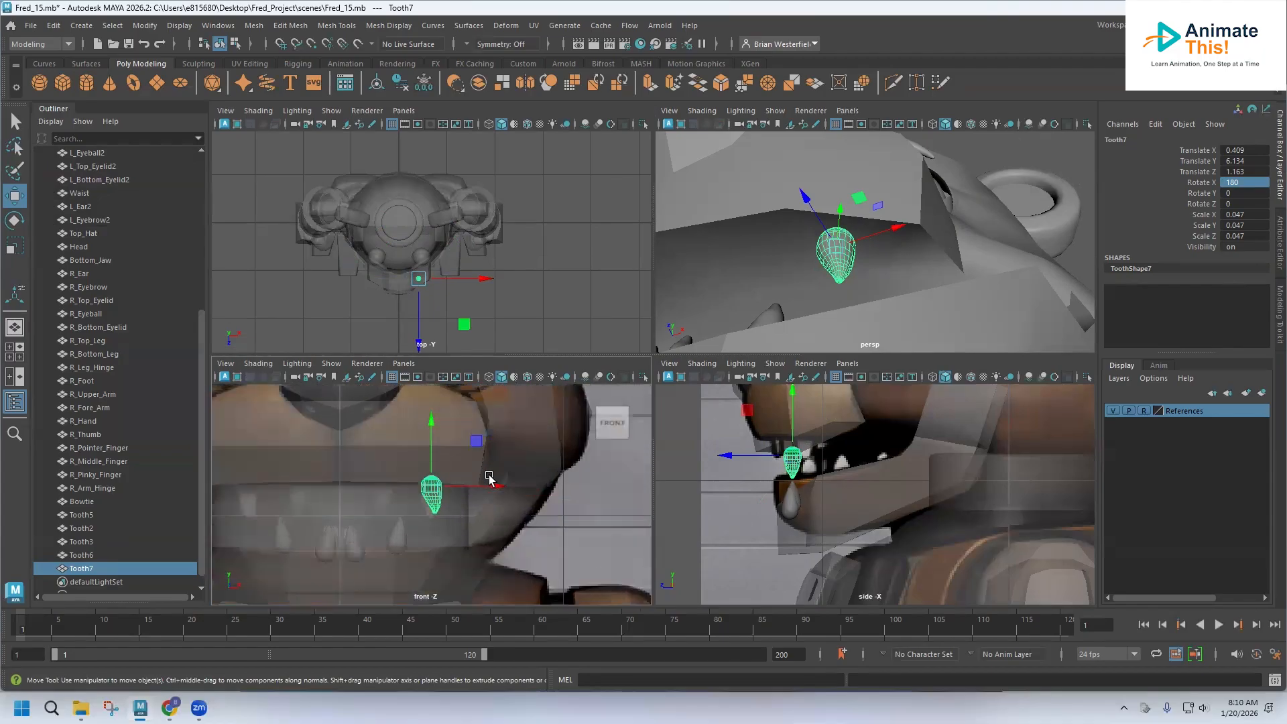
left_click(496, 484)
left_click_drag(496, 485, 492, 486)
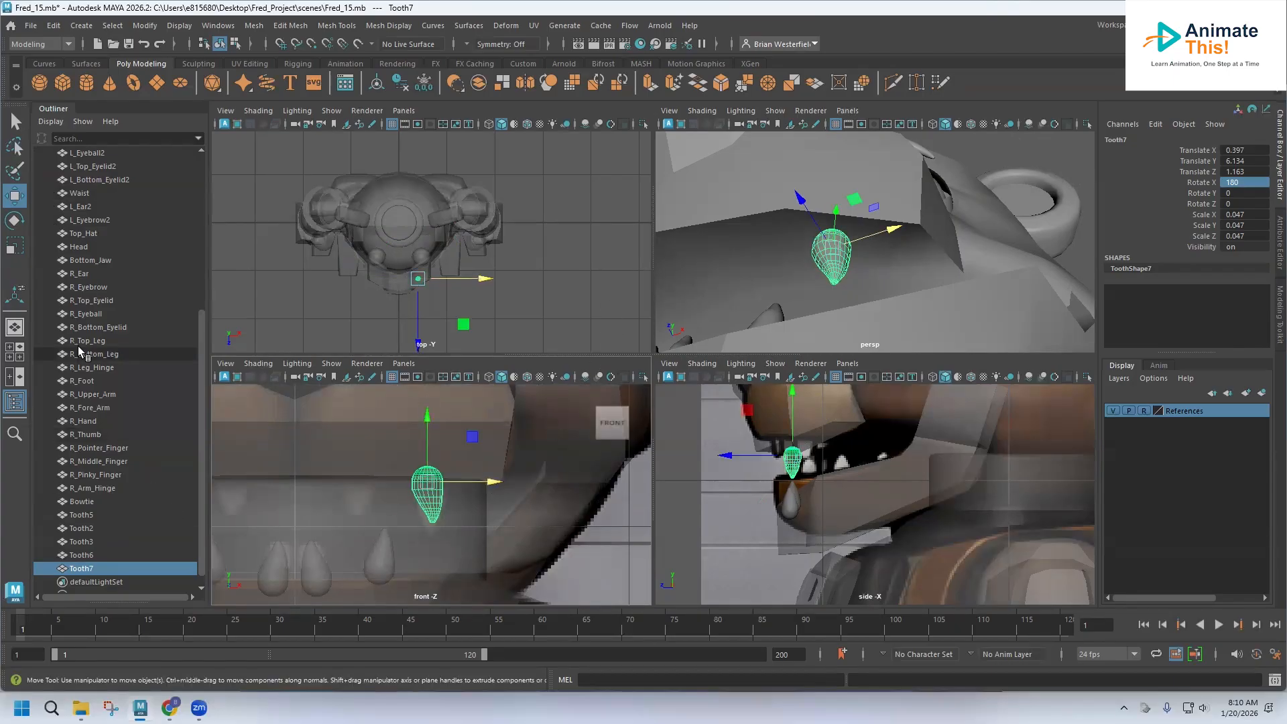
Scale the upper tooth up uniformly to about 0.052.
left_click(15, 245)
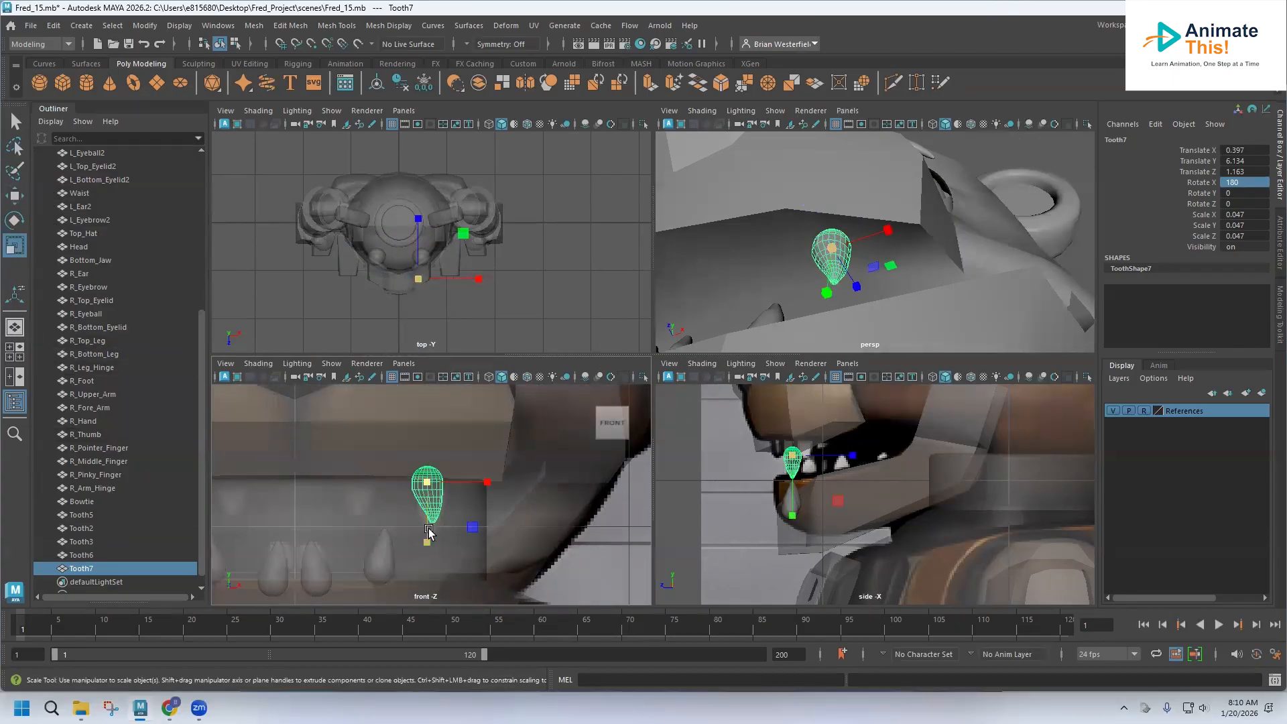
left_click_drag(431, 487, 440, 482)
left_click(15, 195)
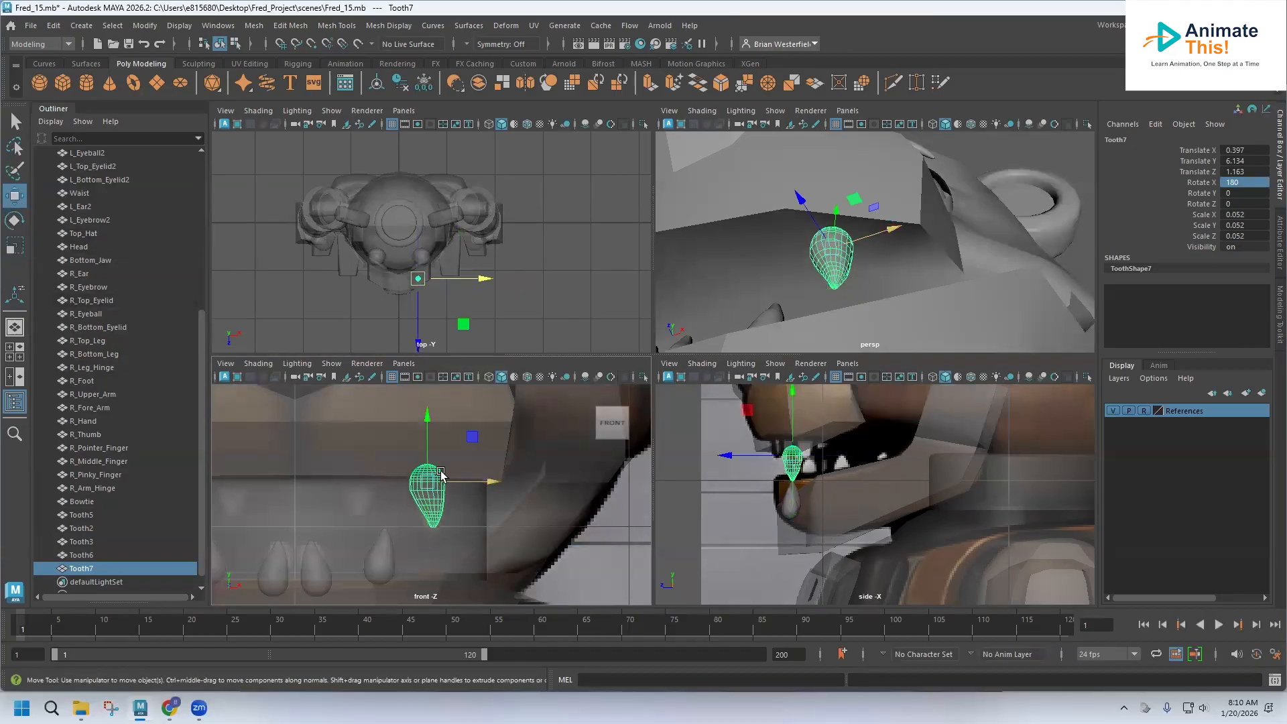
Raise the upper tooth to about Translate Y 6.147 and lengthen it to about Scale Y 0.065.
left_click_drag(426, 416, 426, 420)
left_click_drag(731, 221, 807, 261, "alt")
left_click_drag(872, 171, 922, 176)
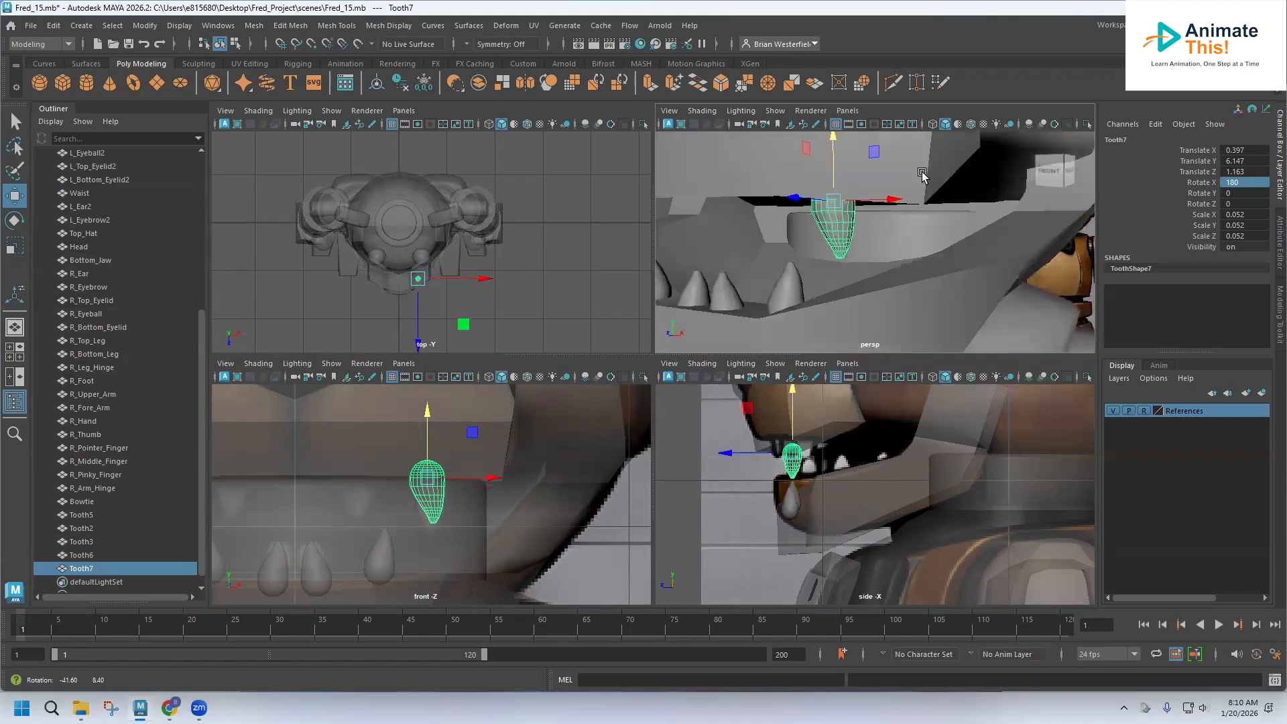
left_click(14, 244)
left_click_drag(426, 541, 517, 485)
middle_click_drag(516, 486, 614, 491, "alt")
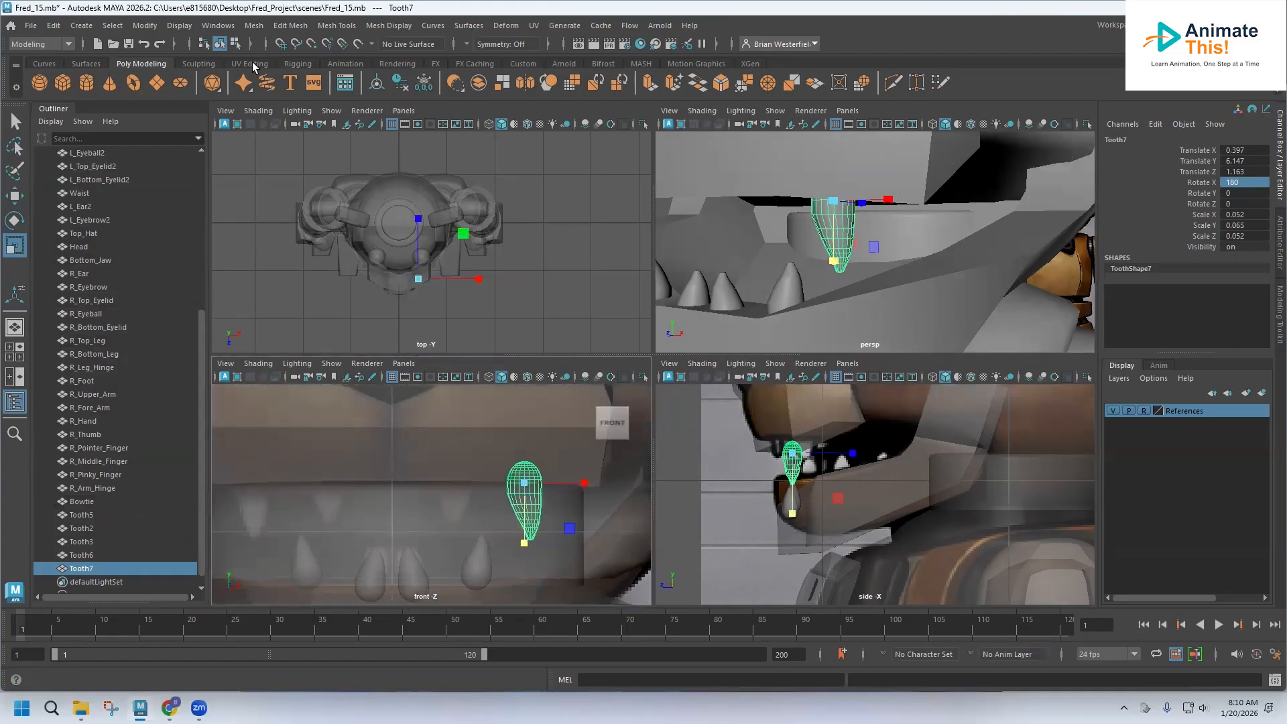
Mirror the lengthened upper tooth Tooth7 across the world X axis without combining it with the original.
left_click(282, 27)
mouse_move(249, 27)
left_click(377, 247)
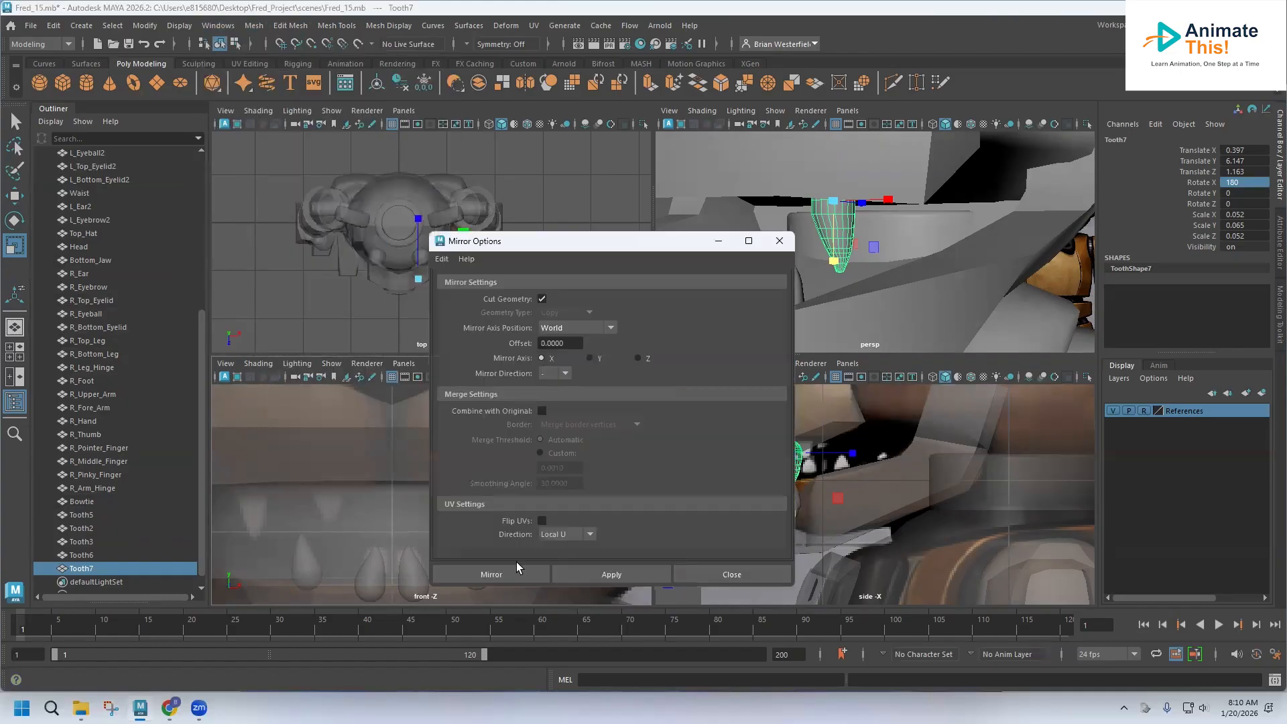
left_click(491, 574)
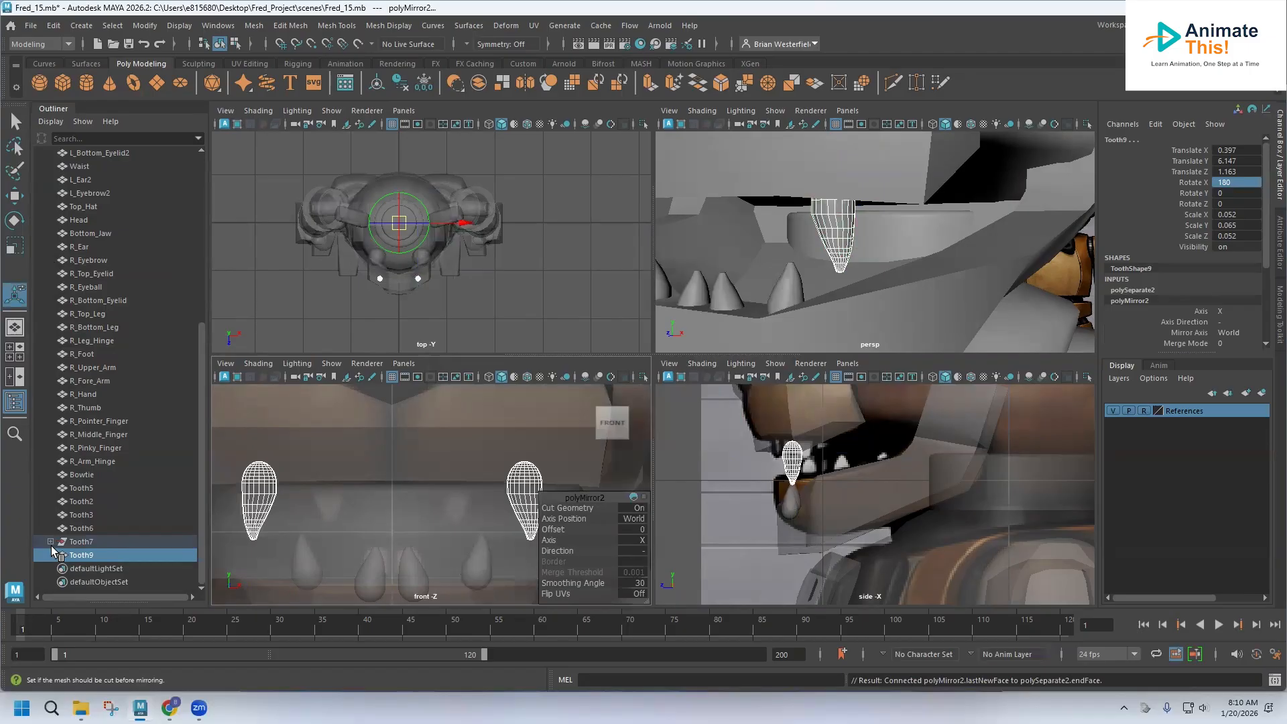
Move Tooth8 out of the Tooth7 group in the scene hierarchy and delete the leftover Tooth7 group.
left_click(51, 543)
left_click(87, 556)
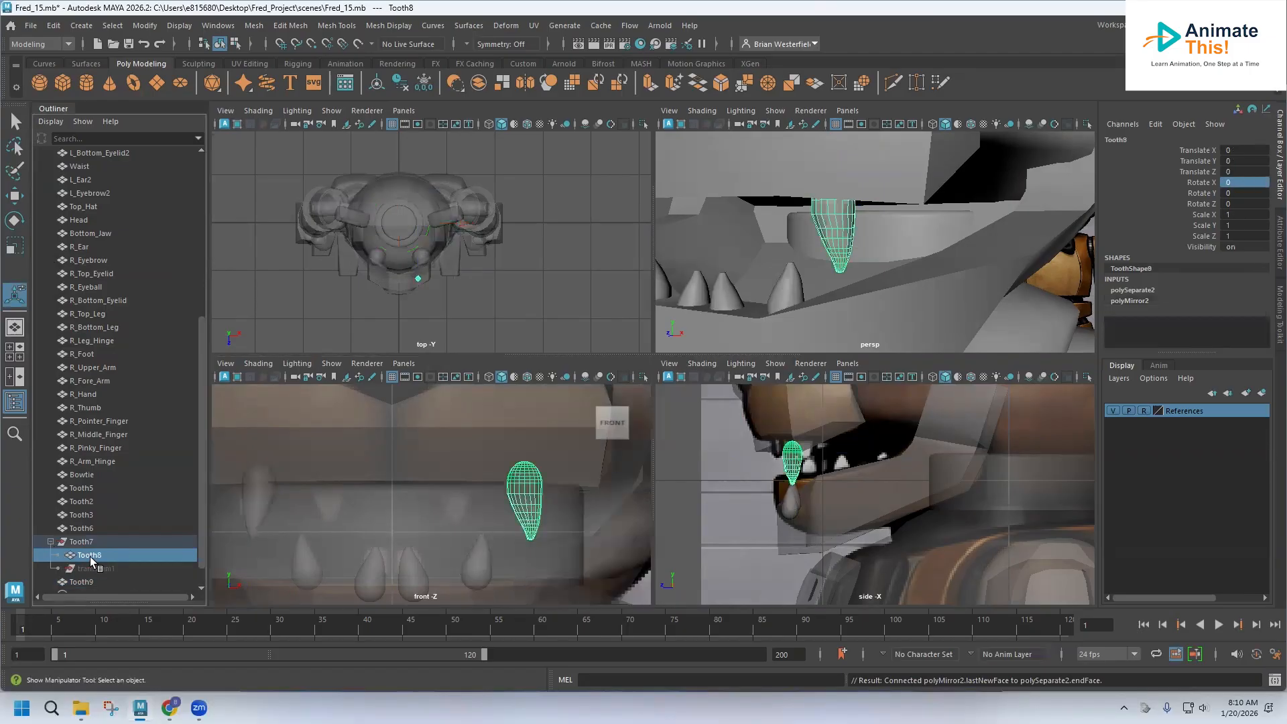
middle_click_drag(91, 556, 92, 532)
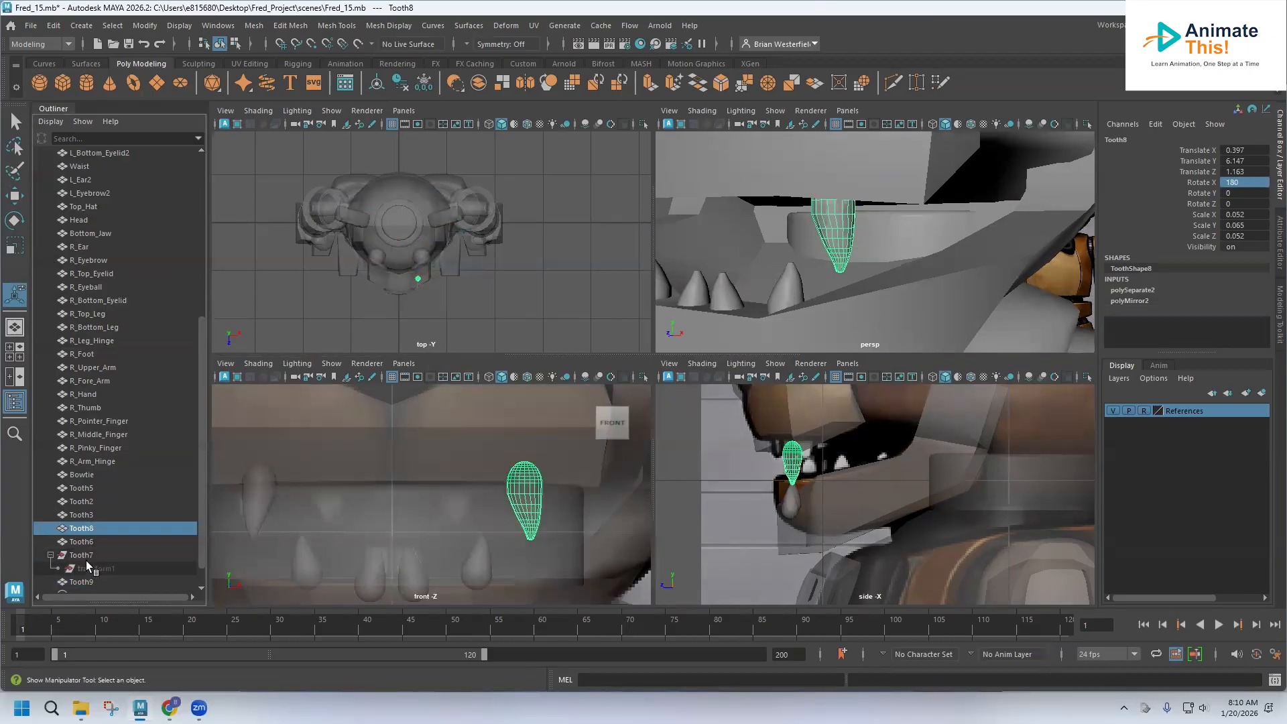
left_click(88, 555)
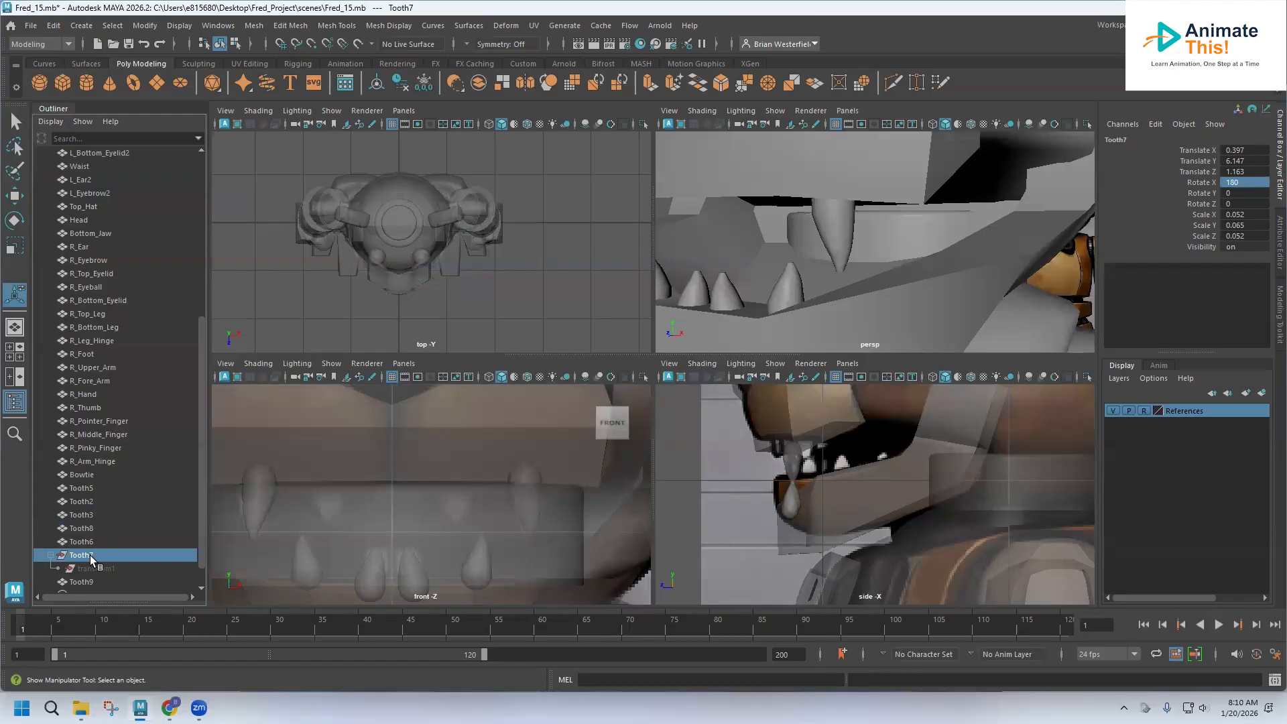
key("Delete")
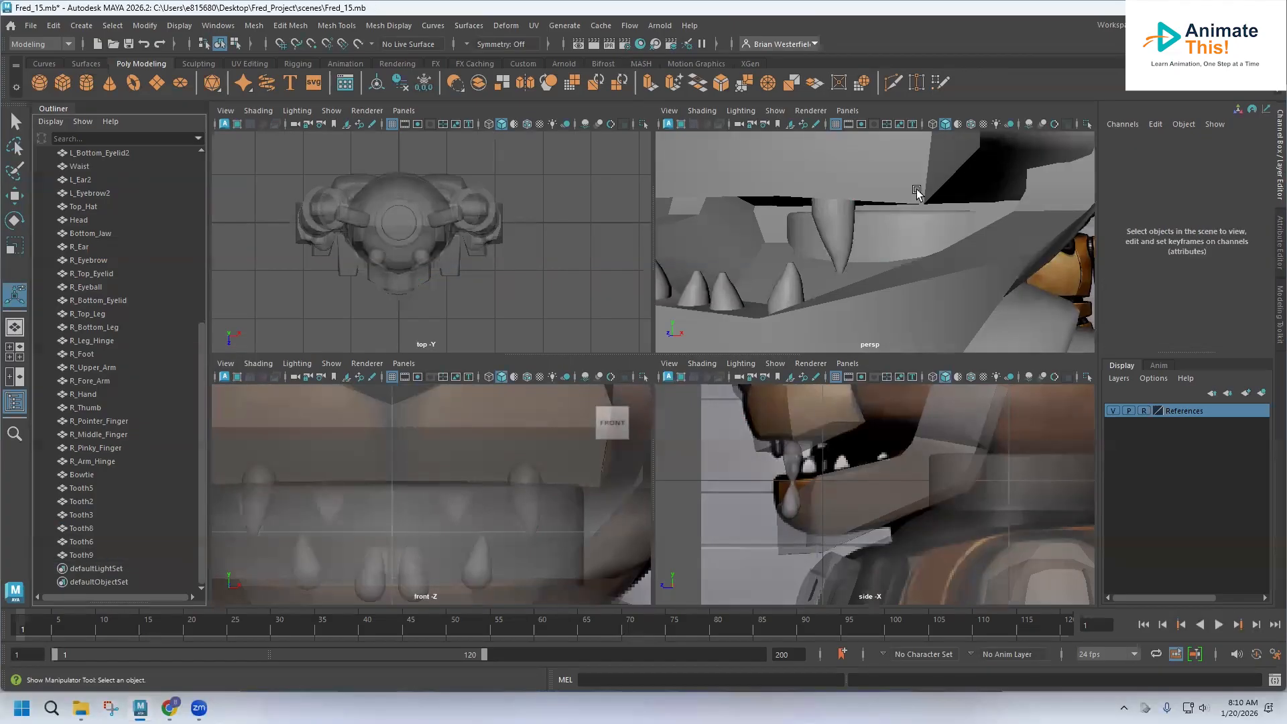
Duplicate the outer lower tooth Tooth2 and move the copy to the upper jaw at about Translate X 0.187 and Y 6.111.
mouse_move(847, 198)
left_mouse_down("alt")
mouse_move(819, 178)
mouse_move(871, 172)
mouse_move(853, 199)
left_mouse_up("alt")
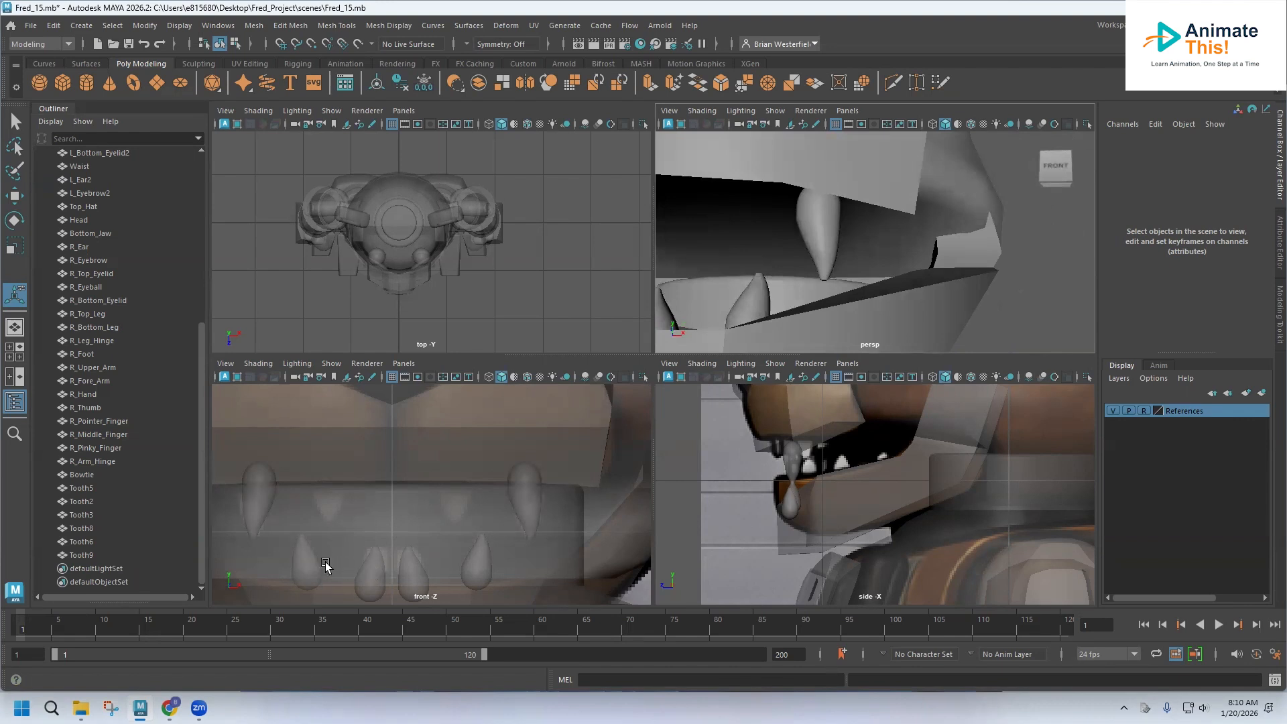
left_click(306, 559)
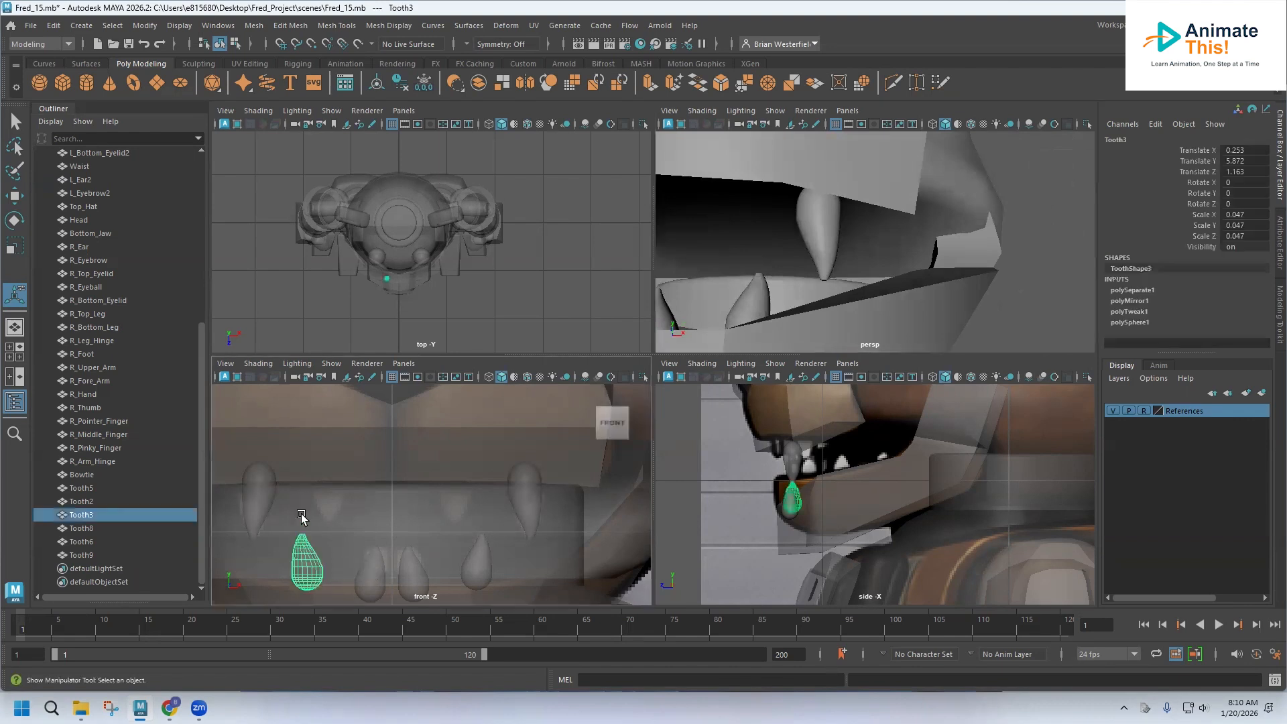
left_click(476, 557)
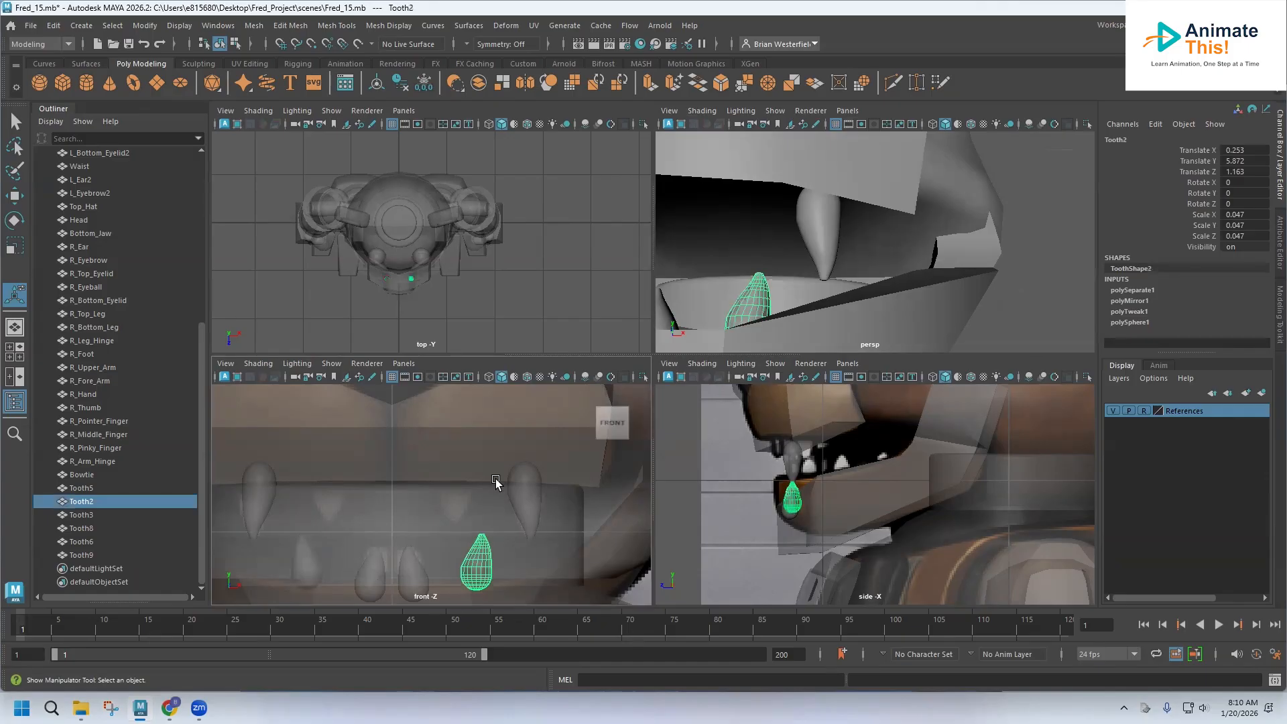
key("ctrl+d")
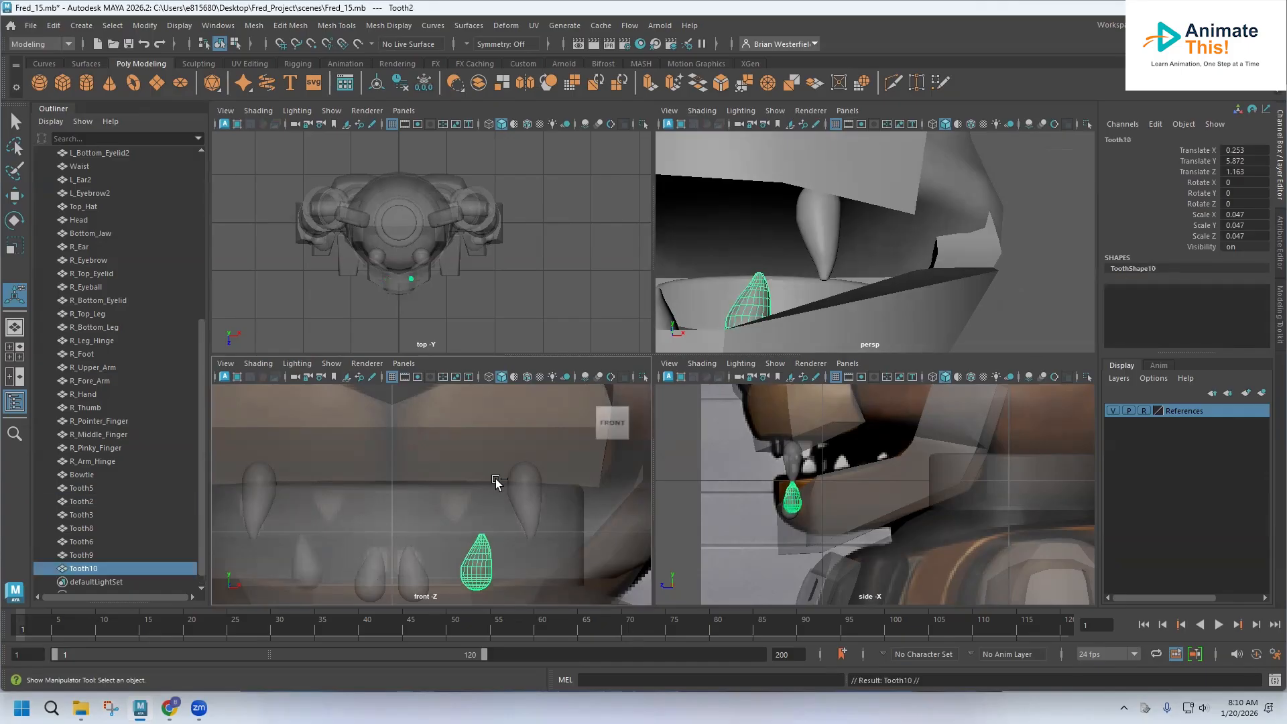
key("w")
left_click_drag(473, 504, 472, 463)
left_click_drag(526, 499, 504, 496)
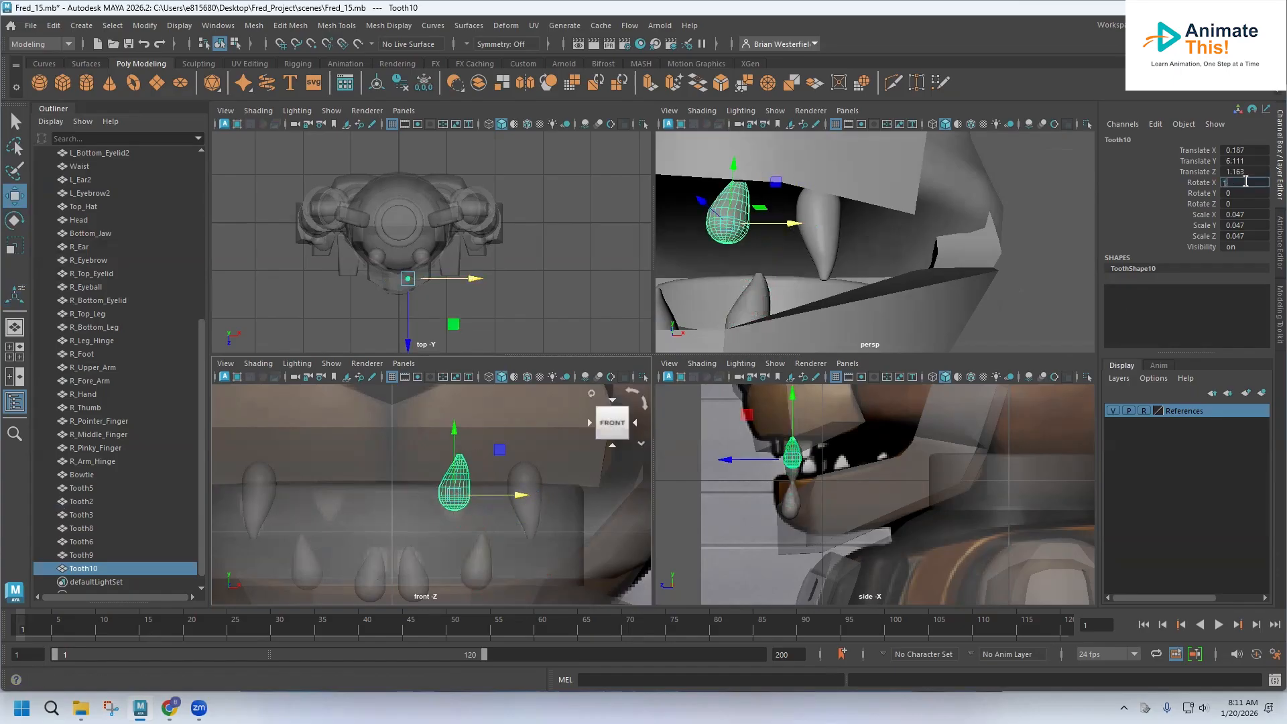
Flip the tooth copy with Rotate X 180 and position it at about Translate X 0.176, Y 6.151 and Z 1.252.
left_click(1246, 181)
type("180")
key("Return")
left_click_drag(454, 427, 454, 413)
left_click_drag(798, 231, 684, 190, "alt")
mouse_move(747, 251)
left_mouse_down()
mouse_move(714, 245)
mouse_move(768, 260)
left_mouse_up()
scroll(485, 499, "up", 3)
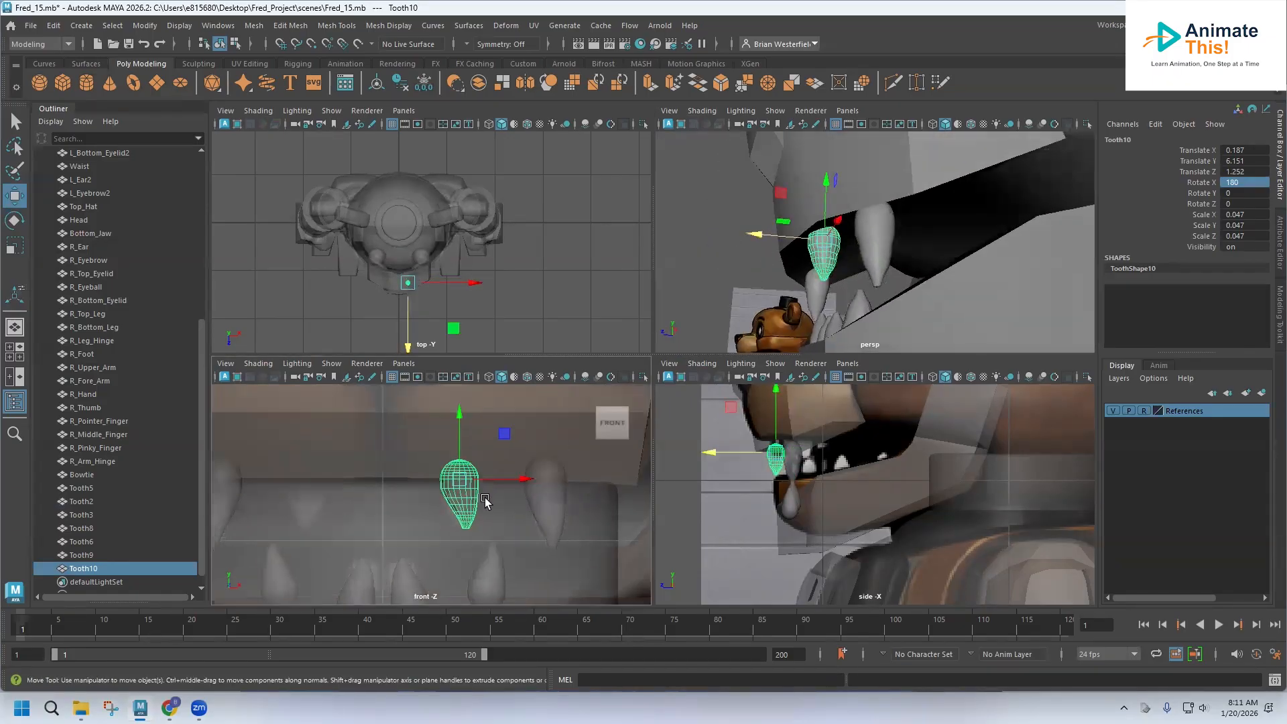
left_click_drag(528, 476, 522, 478)
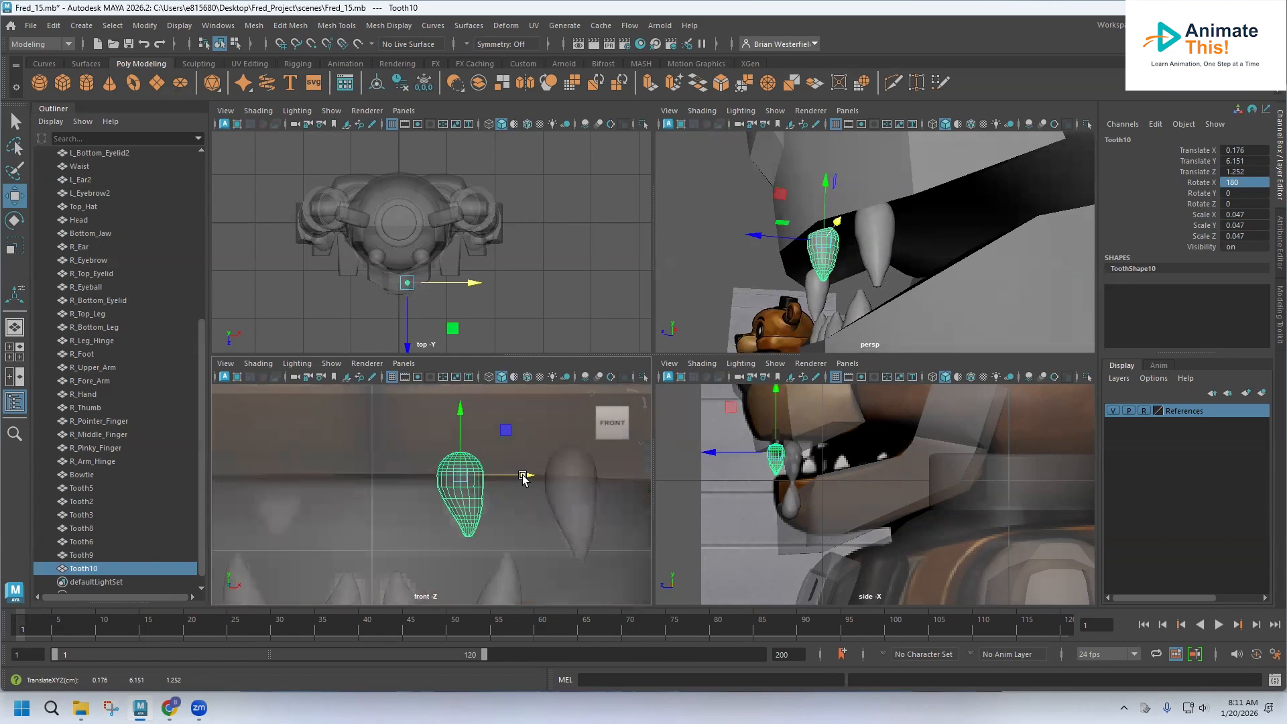
Mirror the inner upper tooth Tooth10 across the world X axis as a separate mesh.
left_click(287, 27)
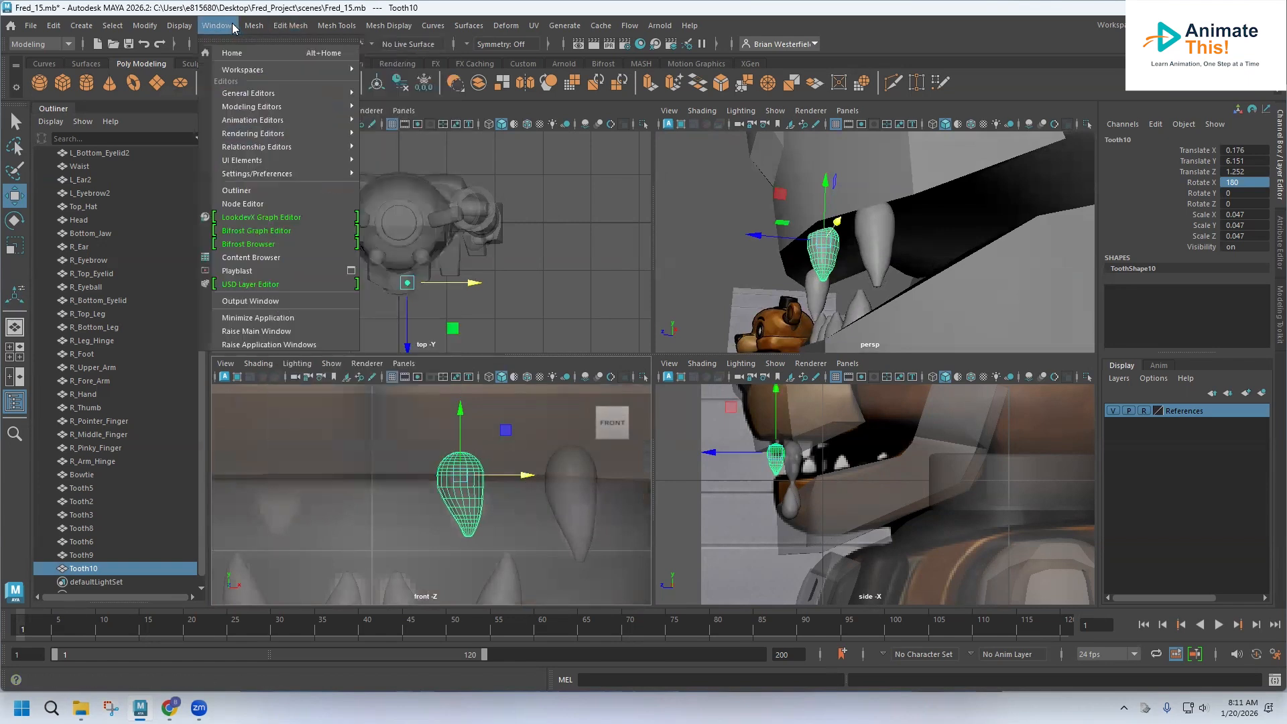
left_click(365, 250)
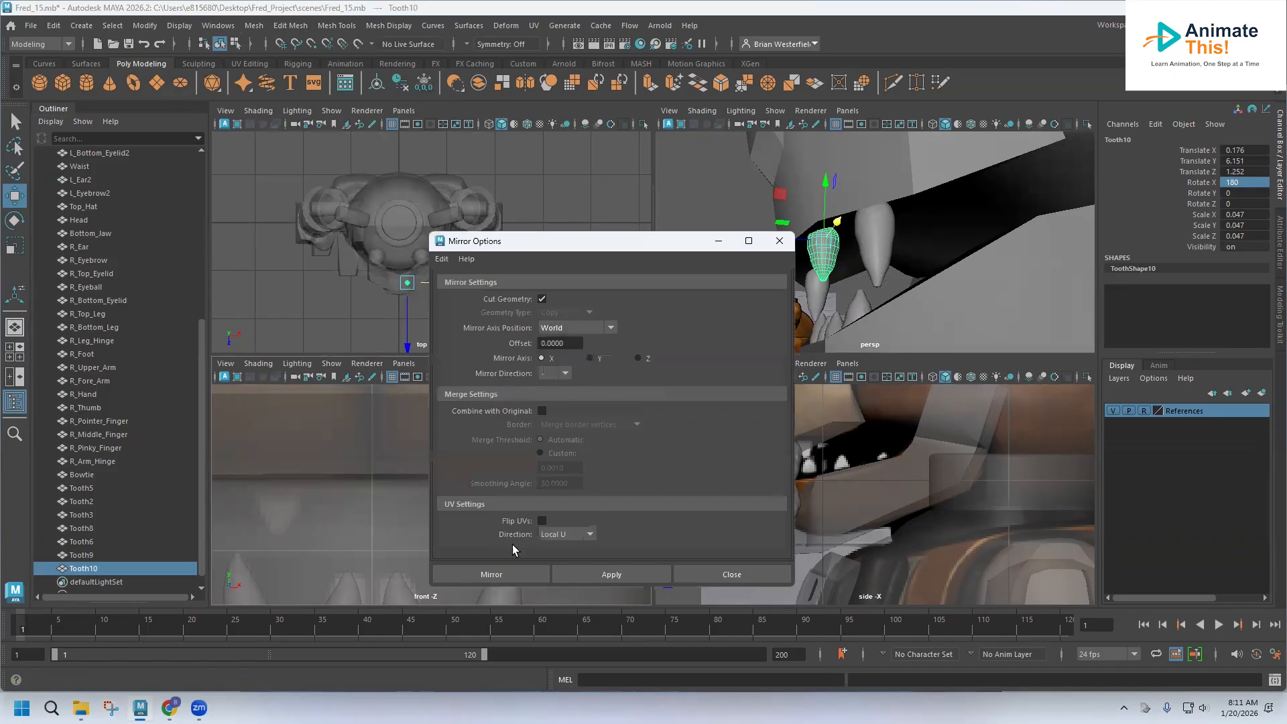
left_click(496, 575)
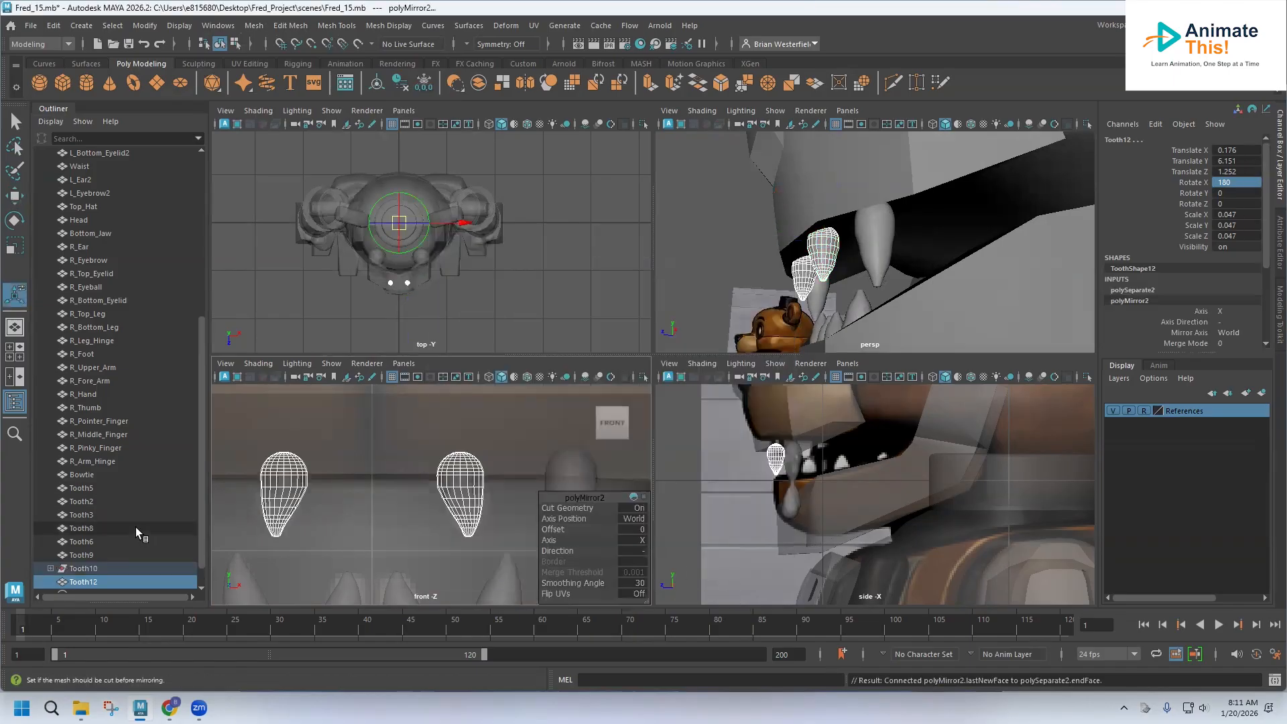
Move Tooth11 out of the Tooth10 group in the scene hierarchy and delete the leftover Tooth10 group.
left_click(50, 569)
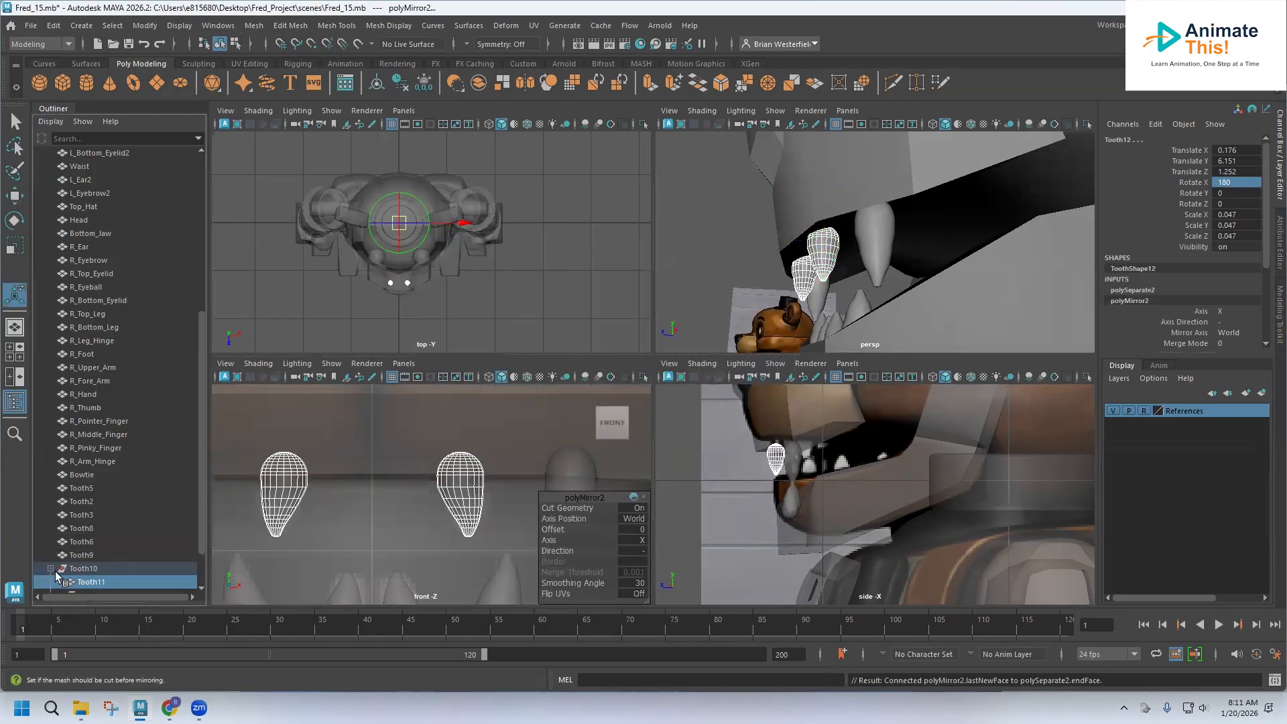
scroll(60, 563, "down", 2)
left_click(92, 529)
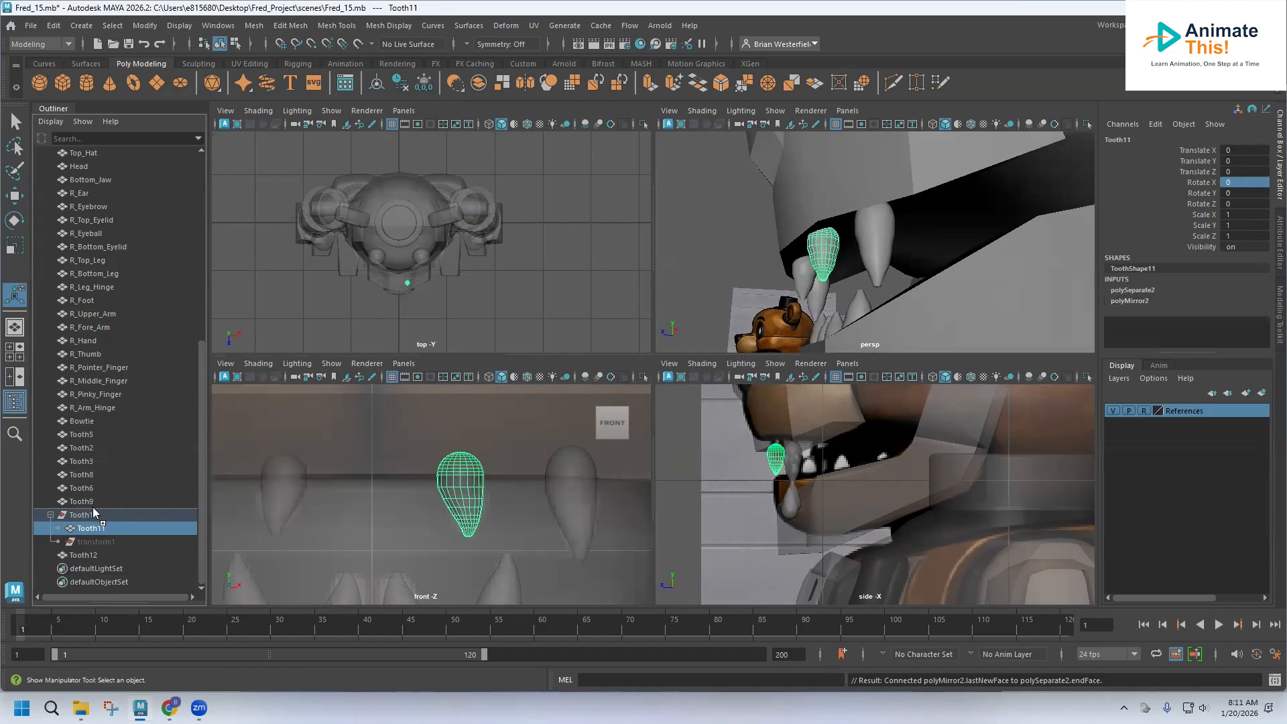
left_click_drag(93, 507, 92, 510)
left_click(94, 529)
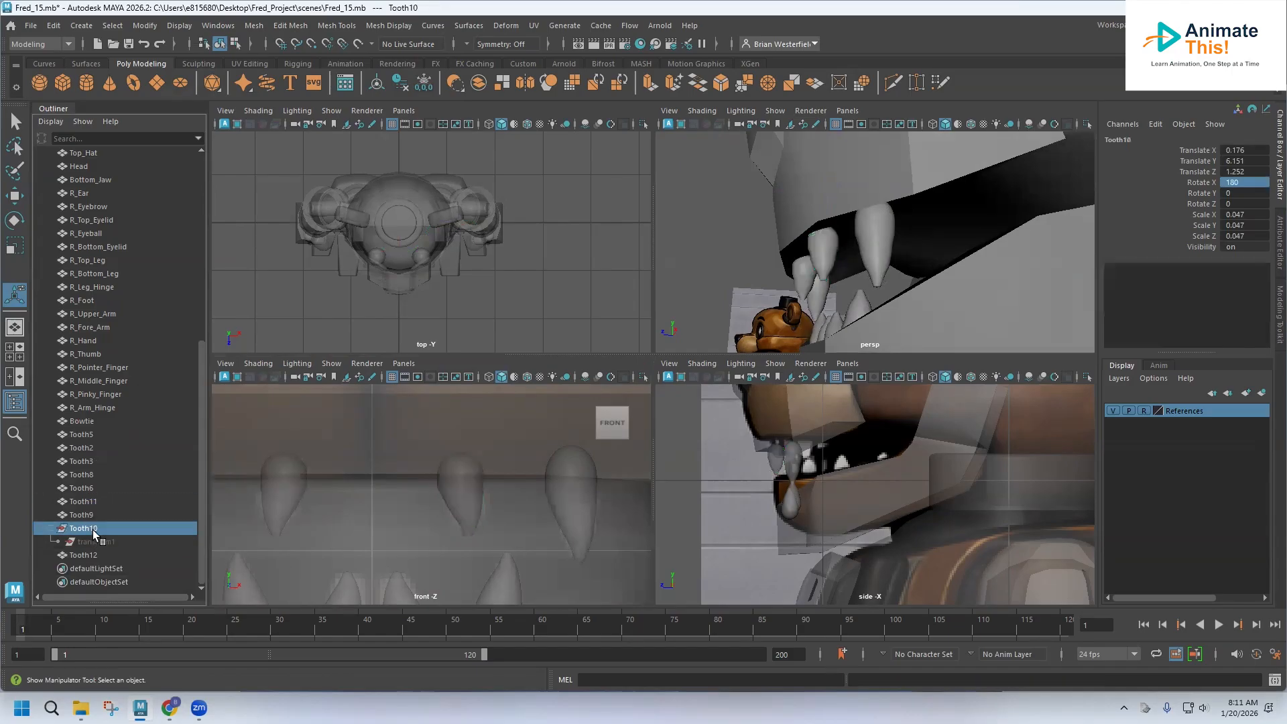
key("Delete")
Rename L_Fore_Arm2 to L_Fore_Arm.
key("a")
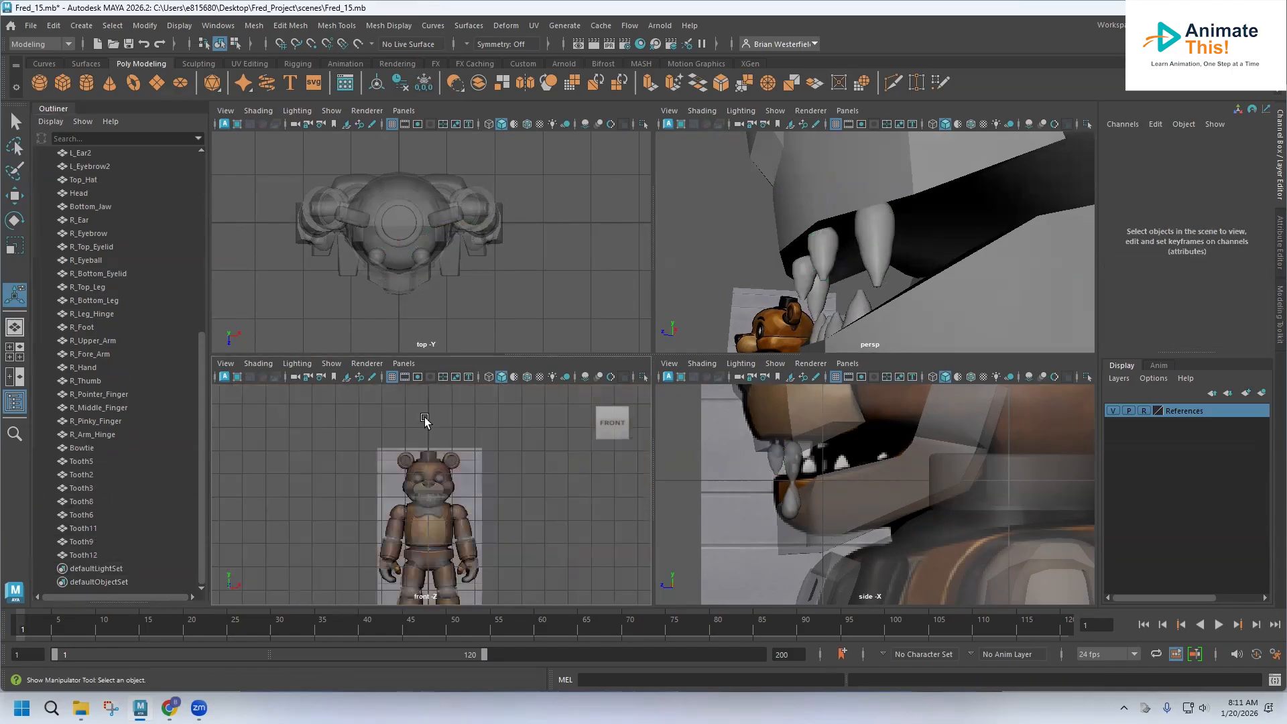
scroll(867, 254, "down", 4)
left_click_drag(833, 242, 913, 247, "alt")
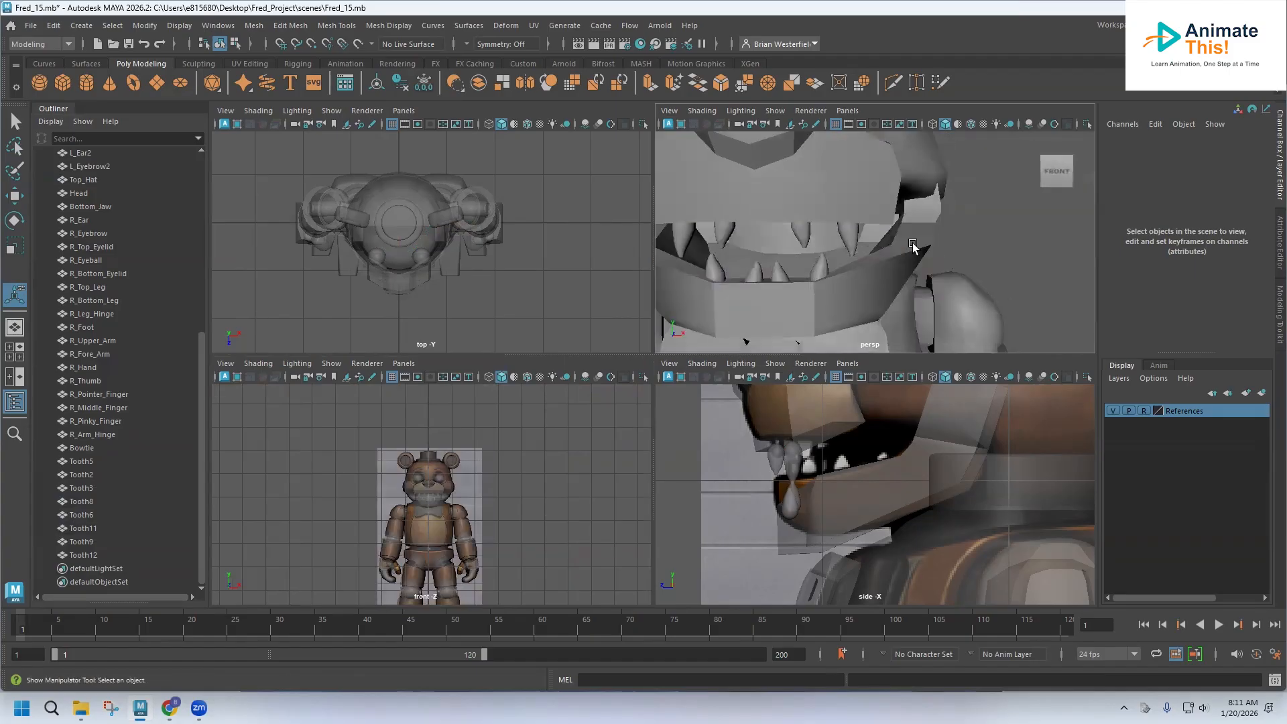
scroll(861, 236, "down", 6)
scroll(860, 236, "down", 8)
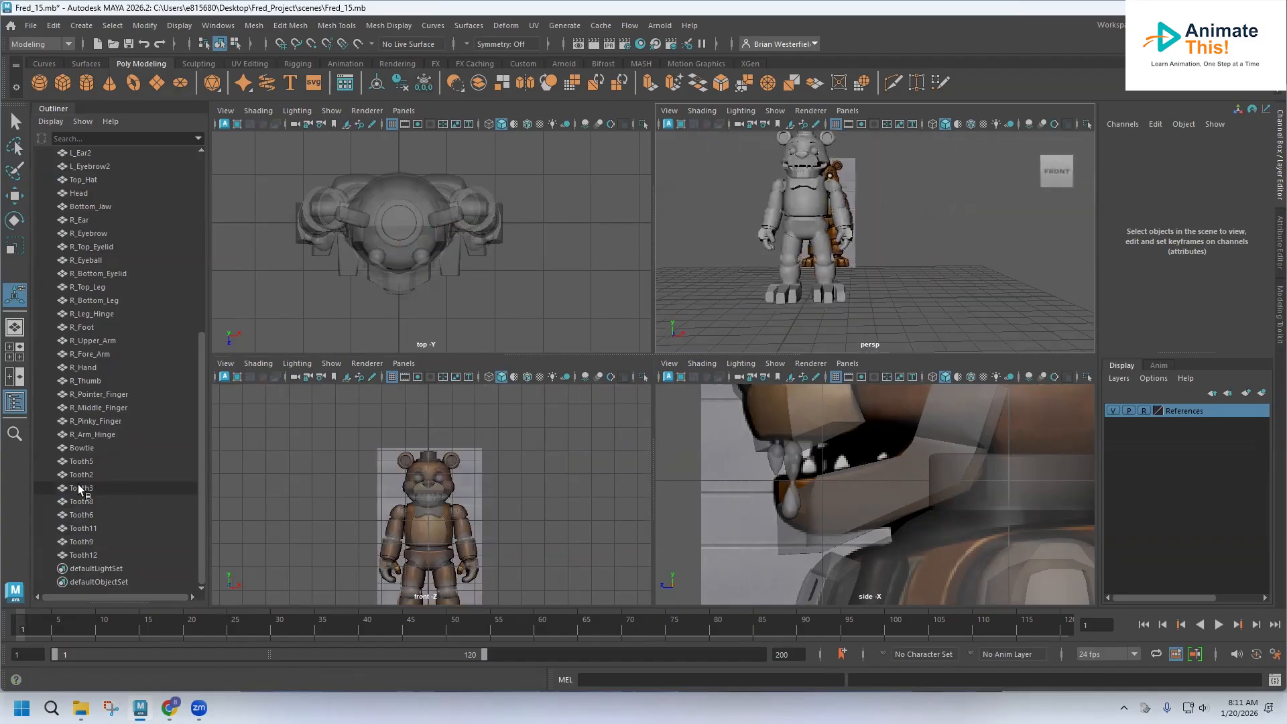
scroll(96, 222, "up", 8)
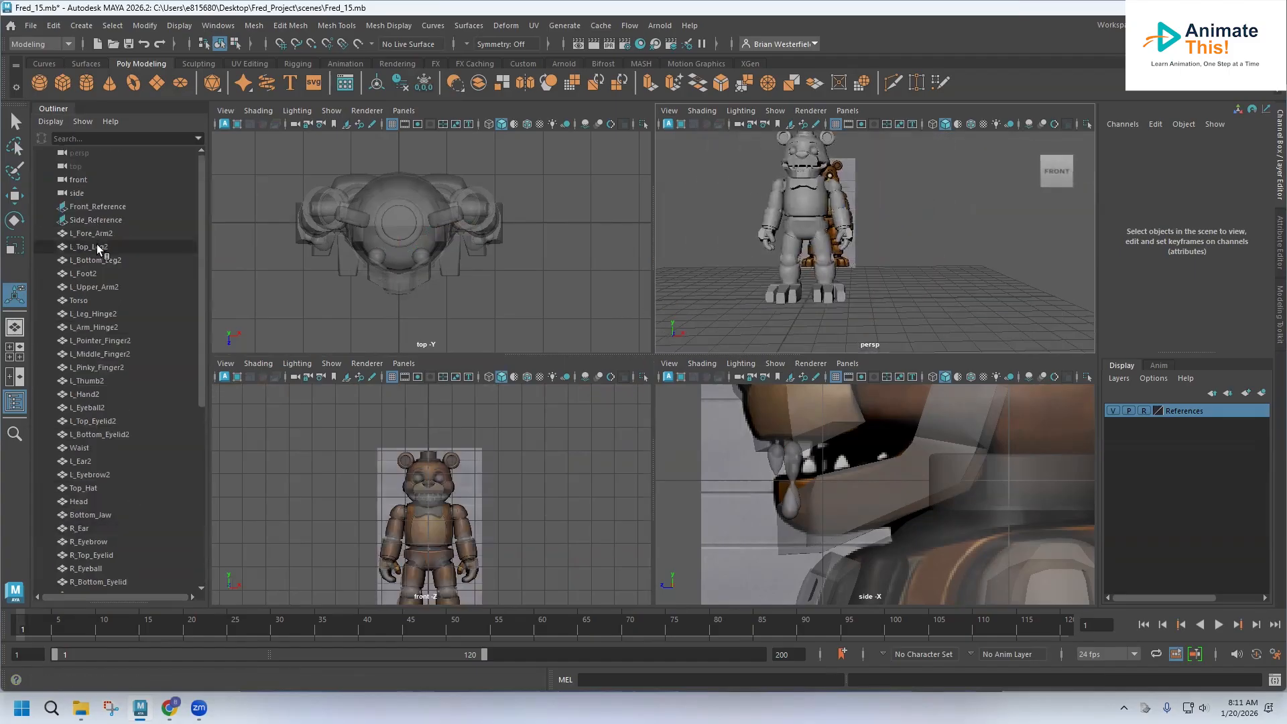
left_click(89, 246)
left_click(122, 232)
double_click(125, 234)
left_click(125, 233)
key("BackSpace")
key("Return")
Rename L_Top_Leg2 to L_Top_Leg and L_Bottom_Leg2 to L_Bottom_Leg.
left_click(122, 249)
double_click(122, 248)
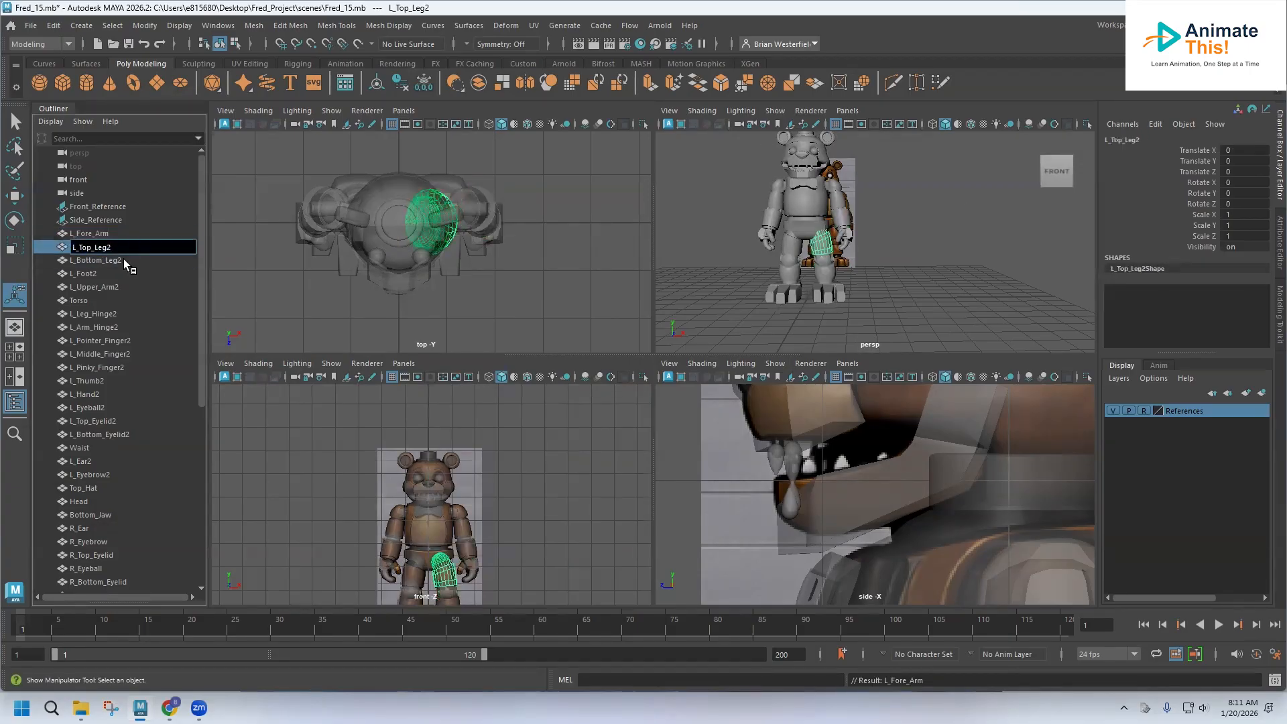
key("BackSpace")
key("Return")
left_click(123, 259)
double_click(123, 259)
key("BackSpace")
key("Return")
Rename L_Foot2 to L_Foot and L_Upper_Arm2 to L_Upper_Arm.
left_click(115, 275)
double_click(115, 274)
key("BackSpace")
key("Return")
left_click(120, 282)
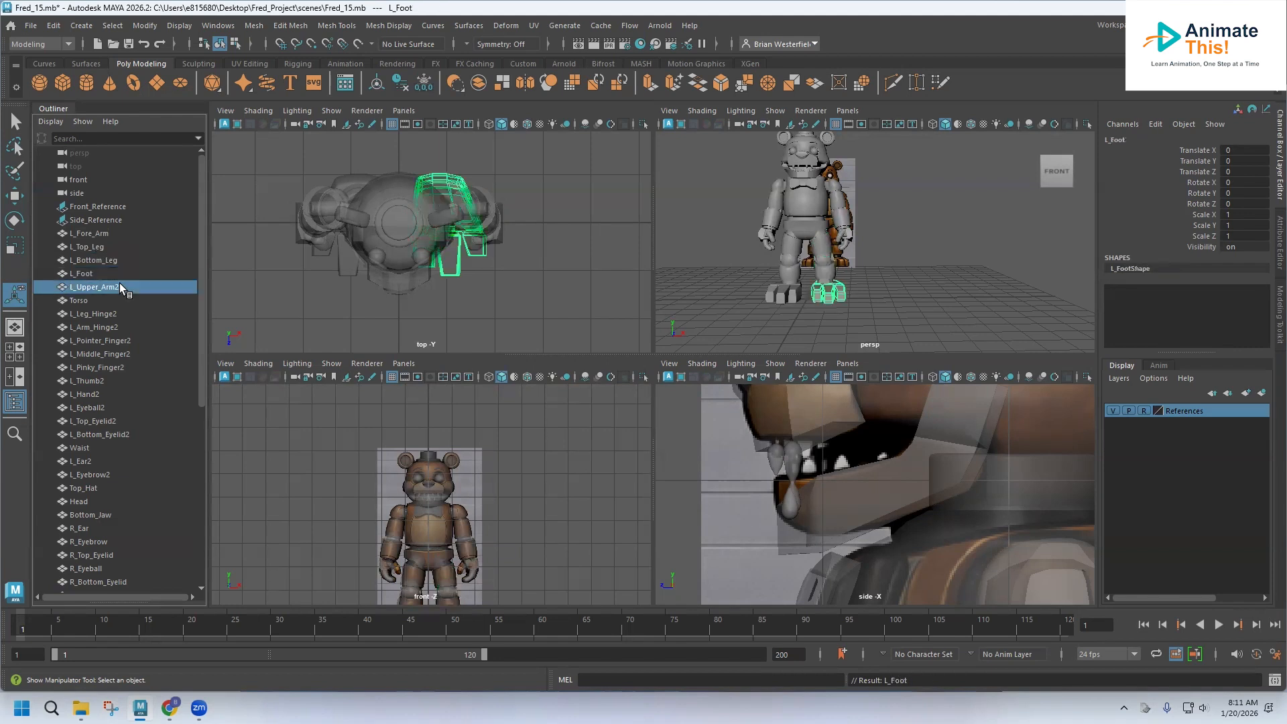
double_click(119, 283)
key("BackSpace")
key("Return")
Rename L_Leg_Hinge2 to L_Leg_Hinge and L_Arm_Hinge2 to L_Arm_Hinge.
left_click(120, 313)
double_click(121, 313)
key("BackSpace")
key("Return")
left_click(125, 327)
double_click(127, 328)
key("BackSpace")
key("Return")
Rename L_Pointer_Finger2 to L_Pointer_Finger and L_Middle_Finger2 to L_Middle_Finger.
left_click(134, 337)
double_click(136, 340)
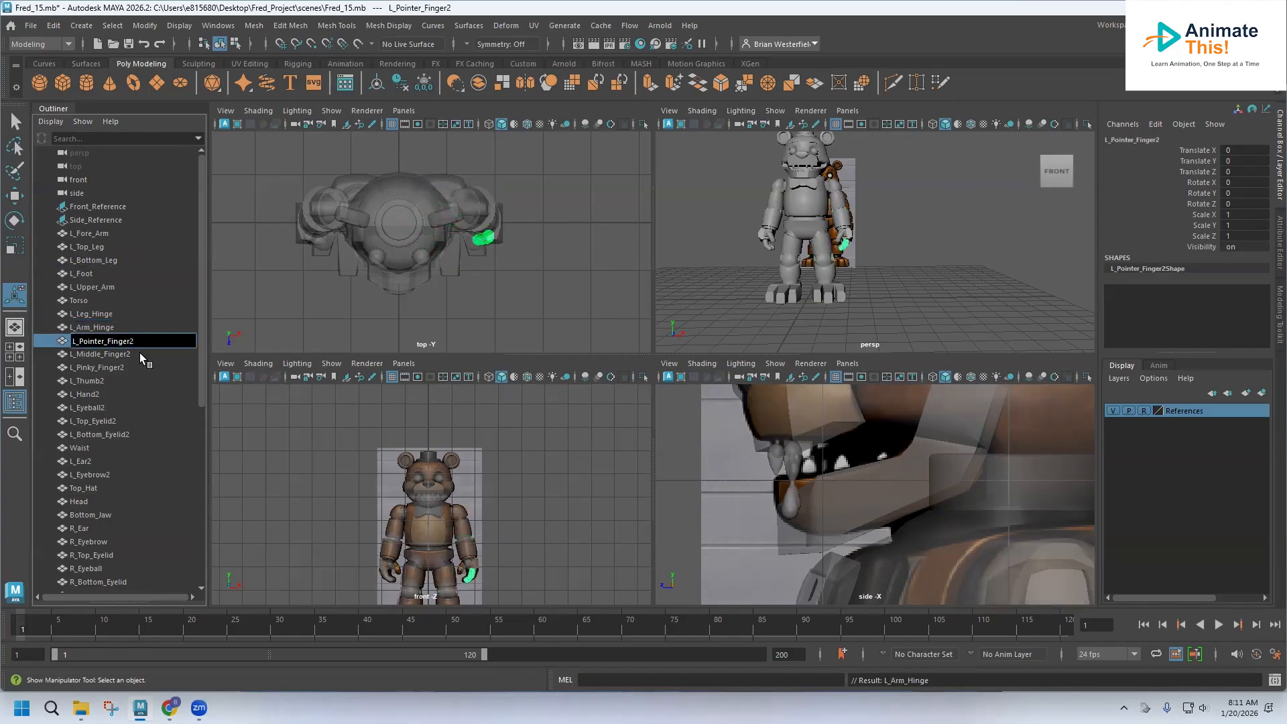
key("BackSpace")
key("Return")
left_click(140, 353)
double_click(141, 354)
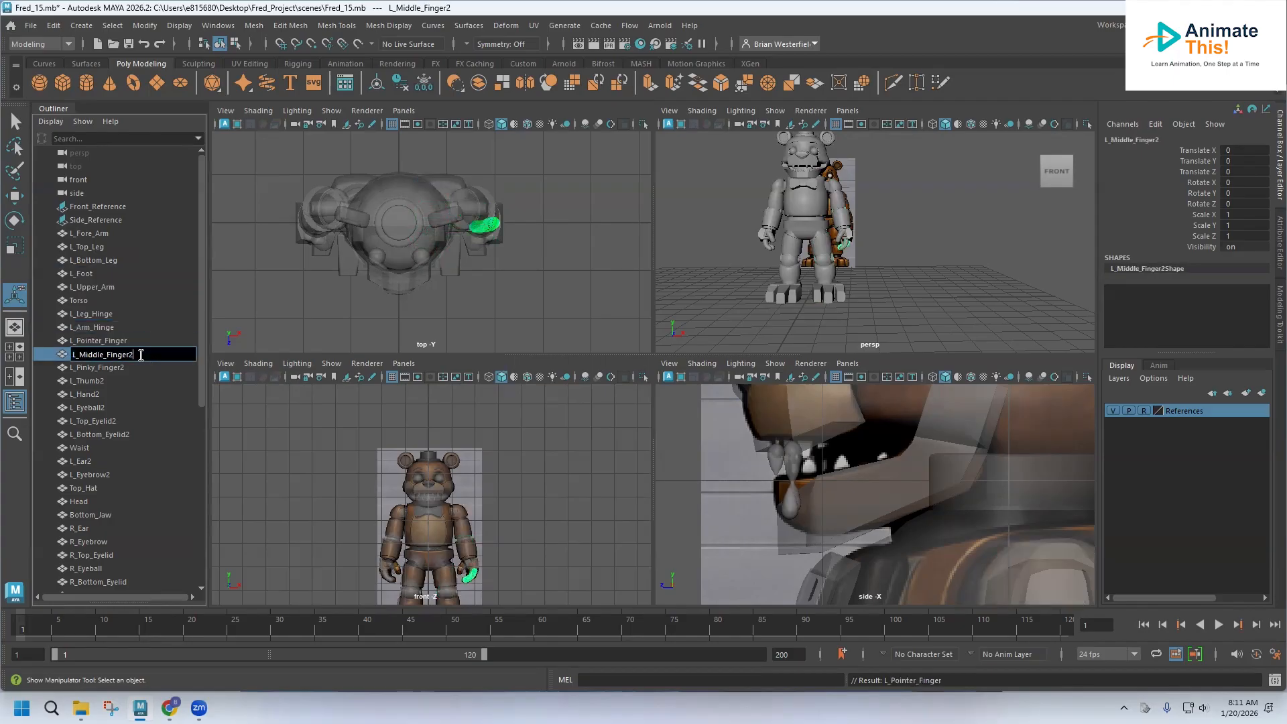
key("Return")
Rename L_Pinky_Finger2 to L_Pinky_Finger and L_Thumb2 to L_Thumb.
left_click(142, 366)
double_click(144, 367)
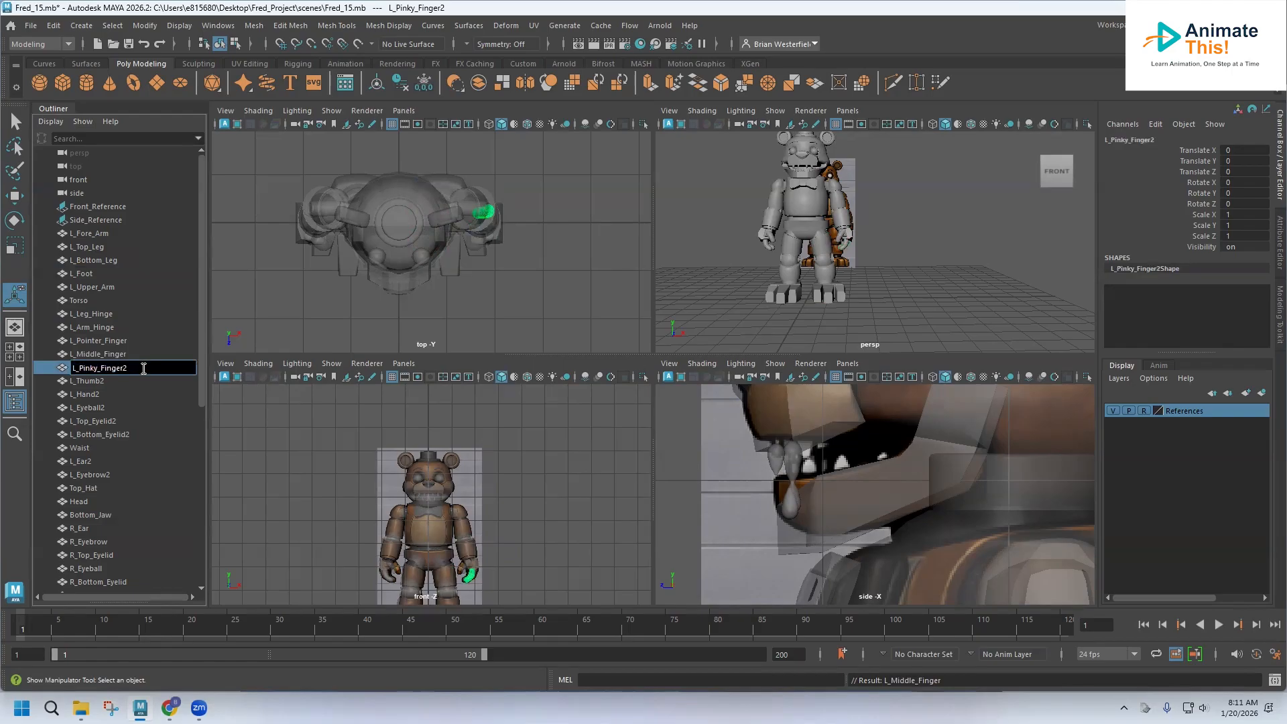
key("Return")
left_click(111, 382)
double_click(111, 382)
key("BackSpace")
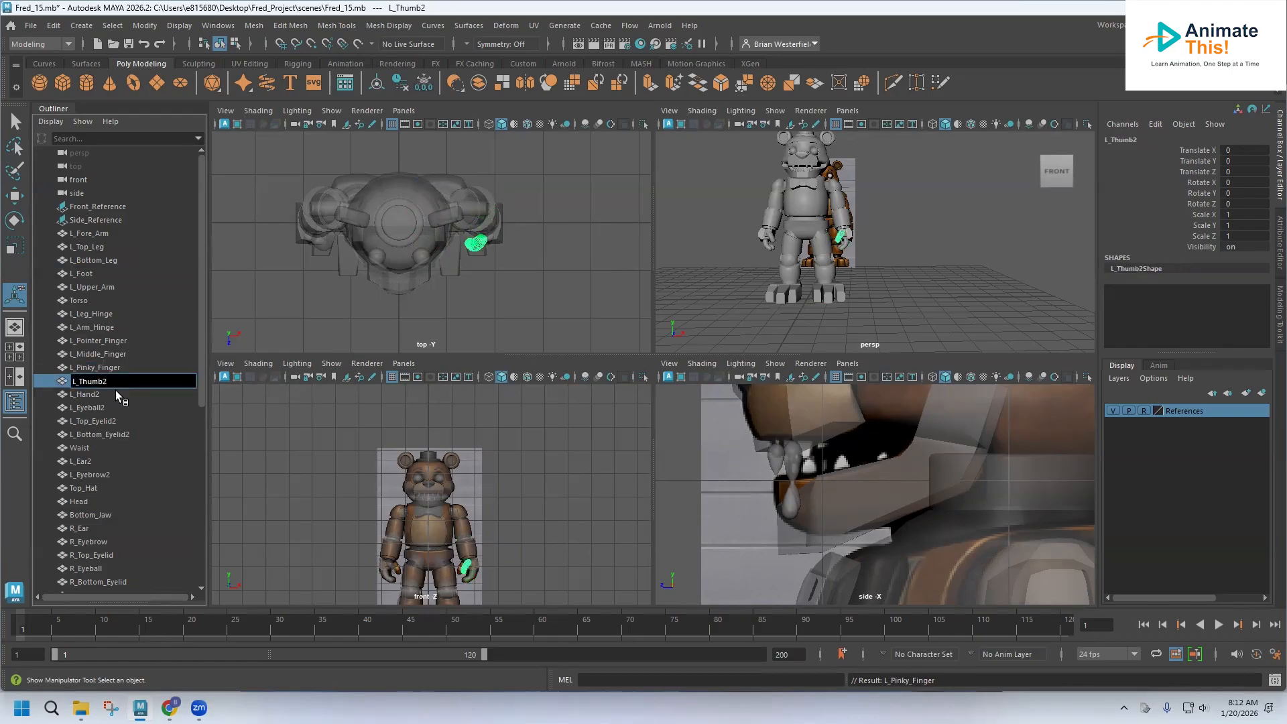
key("Return")
Rename L_Hand2 to L_Hand and L_Eyeball2 to L_Eyeball.
left_click(106, 397)
double_click(106, 397)
key("BackSpace")
key("Return")
left_click(110, 406)
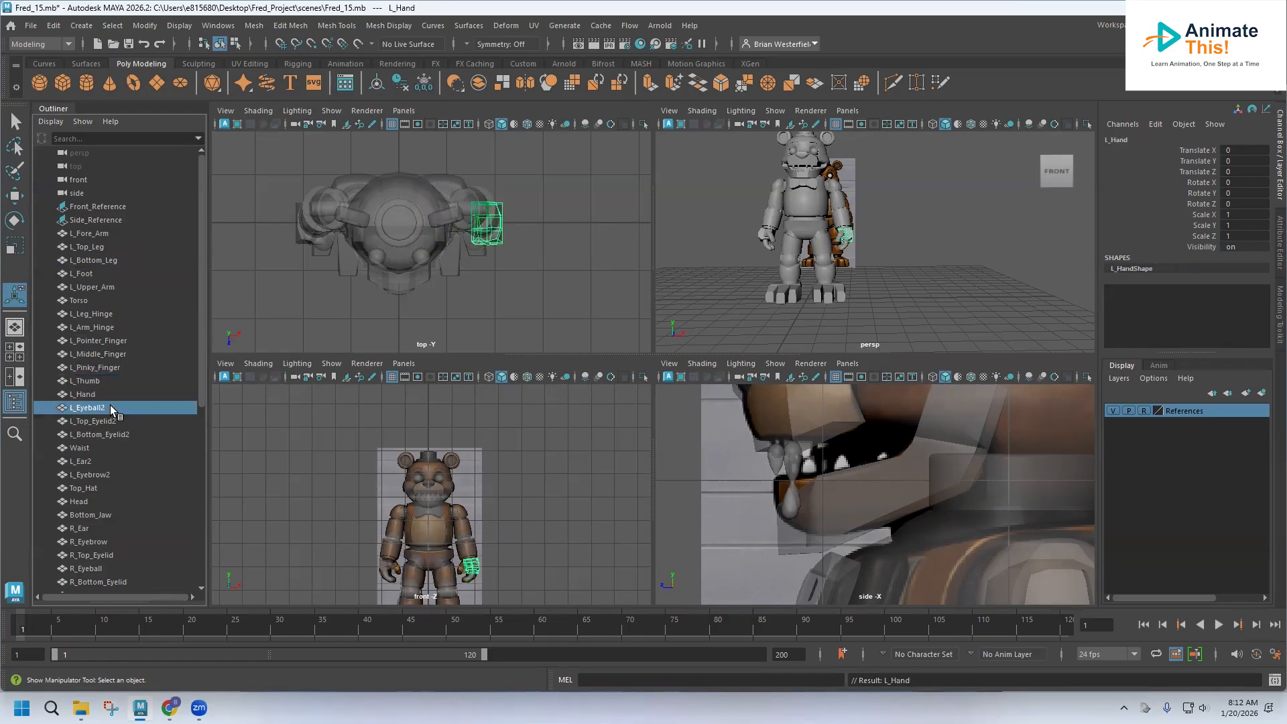
double_click(111, 407)
key("BackSpace")
key("Return")
Rename L_Top_Eyelid2 to L_Top_Eyelid and L_Bottom_Eyelid2 to L_Bottom_Eyelid.
left_click(123, 420)
double_click(124, 419)
key("BackSpace")
key("Return")
left_click(137, 433)
double_click(138, 433)
key("Return")
Rename L_Ear2 to L_Ear and L_Eyebrow2 to L_Eyebrow.
scroll(141, 434, "down", 5)
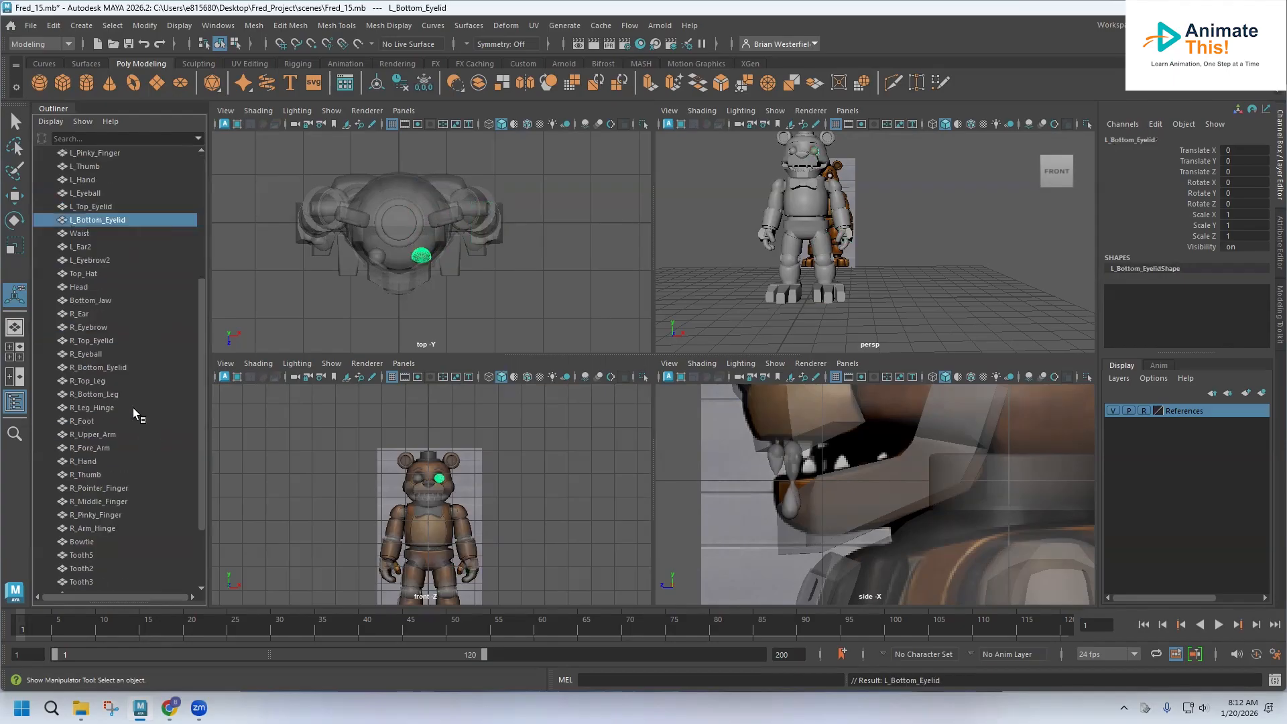
left_click(109, 247)
double_click(109, 247)
key("BackSpace")
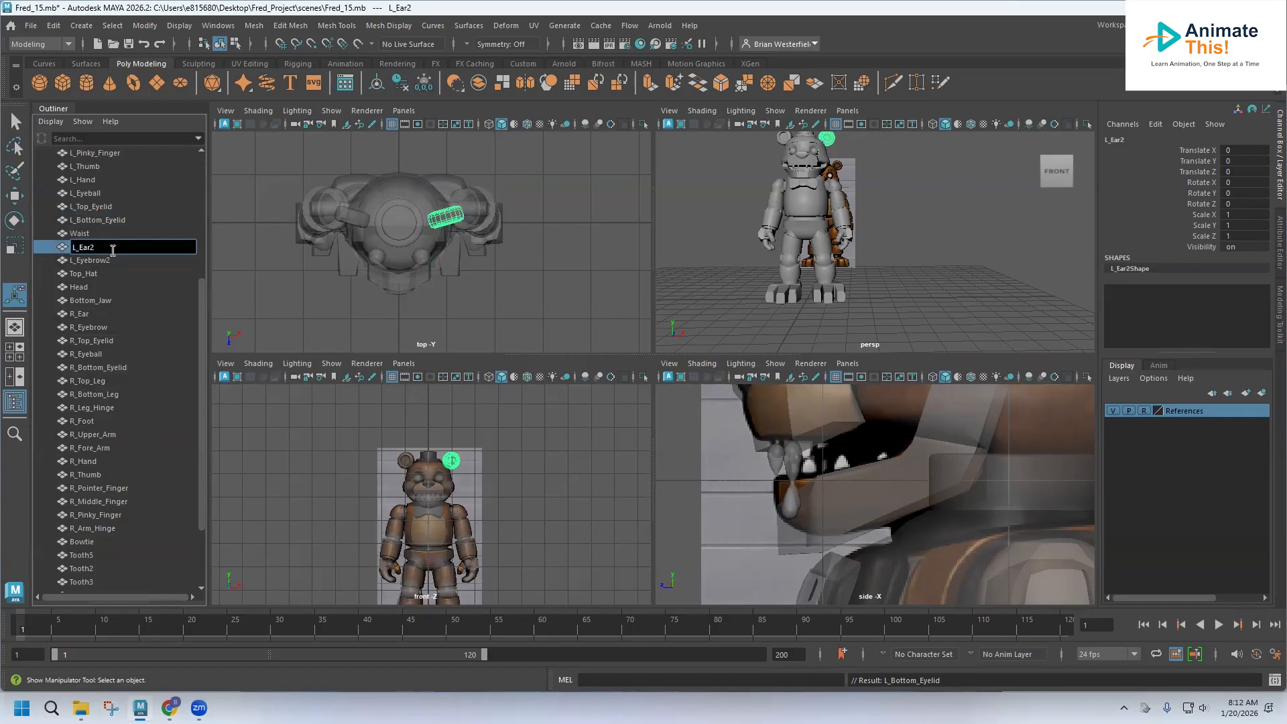
key("Return")
left_click(123, 259)
double_click(127, 259)
left_click(129, 258)
key("BackSpace")
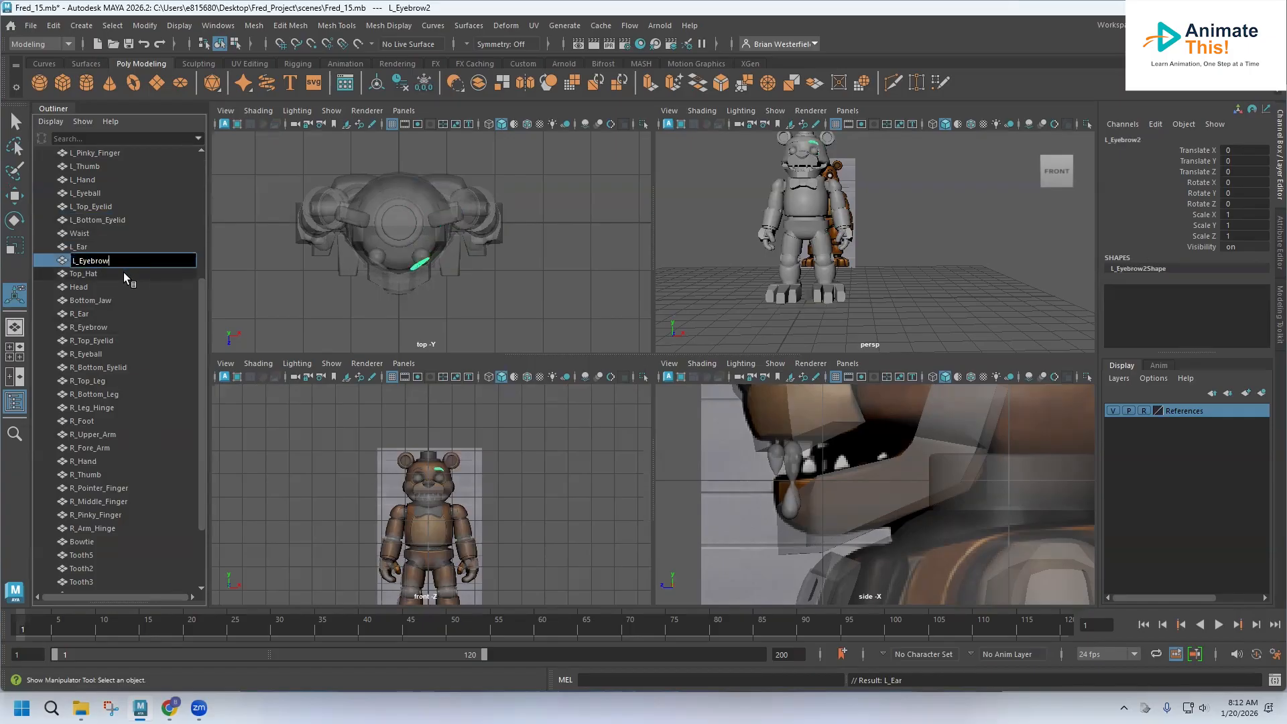
key("Return")
Clean up all bear meshes from L_Fore_Arm to Tooth12 by deleting their construction history, freezing transformations and centering pivots.
scroll(137, 476, "down", 3)
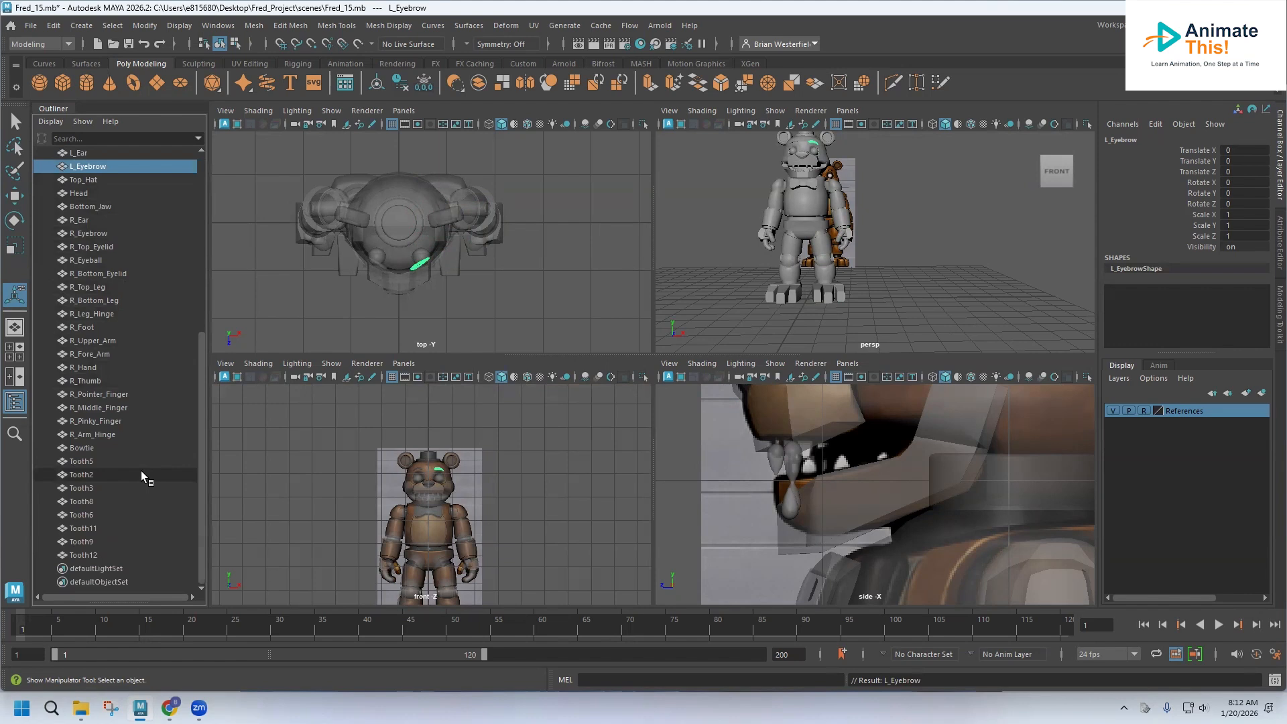
scroll(142, 454, "up", 8)
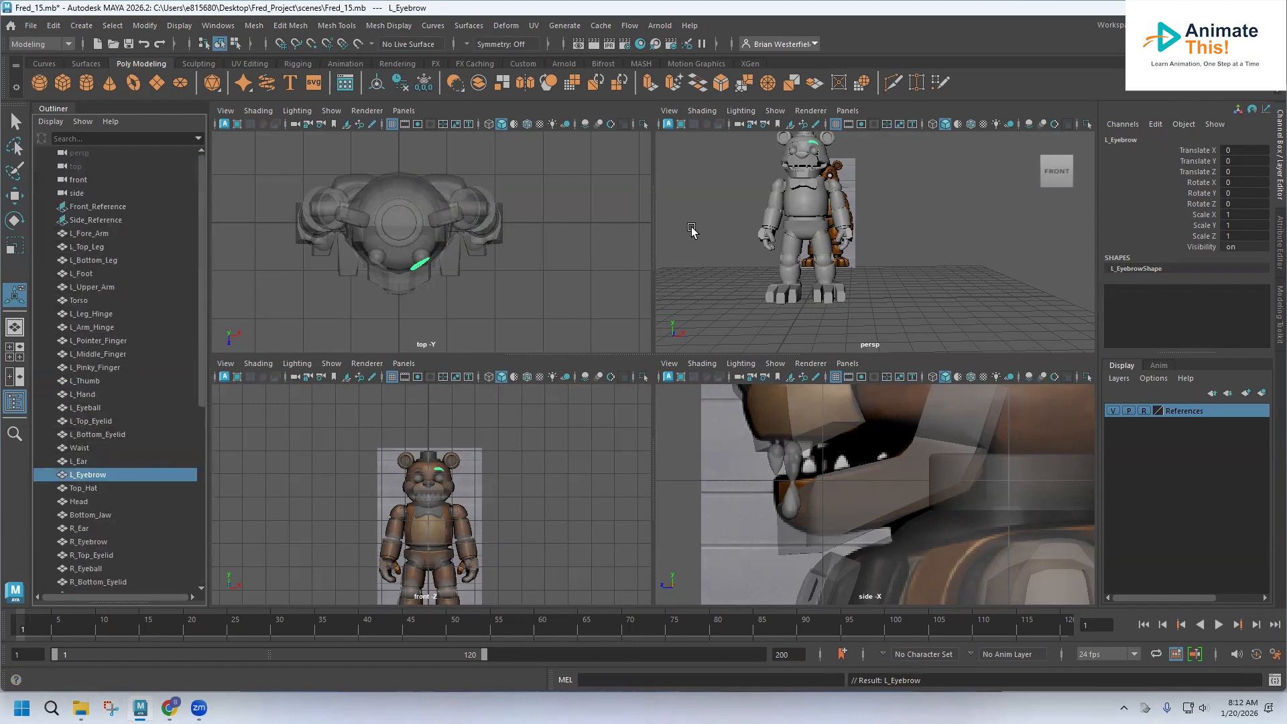
scroll(788, 221, "up", 3)
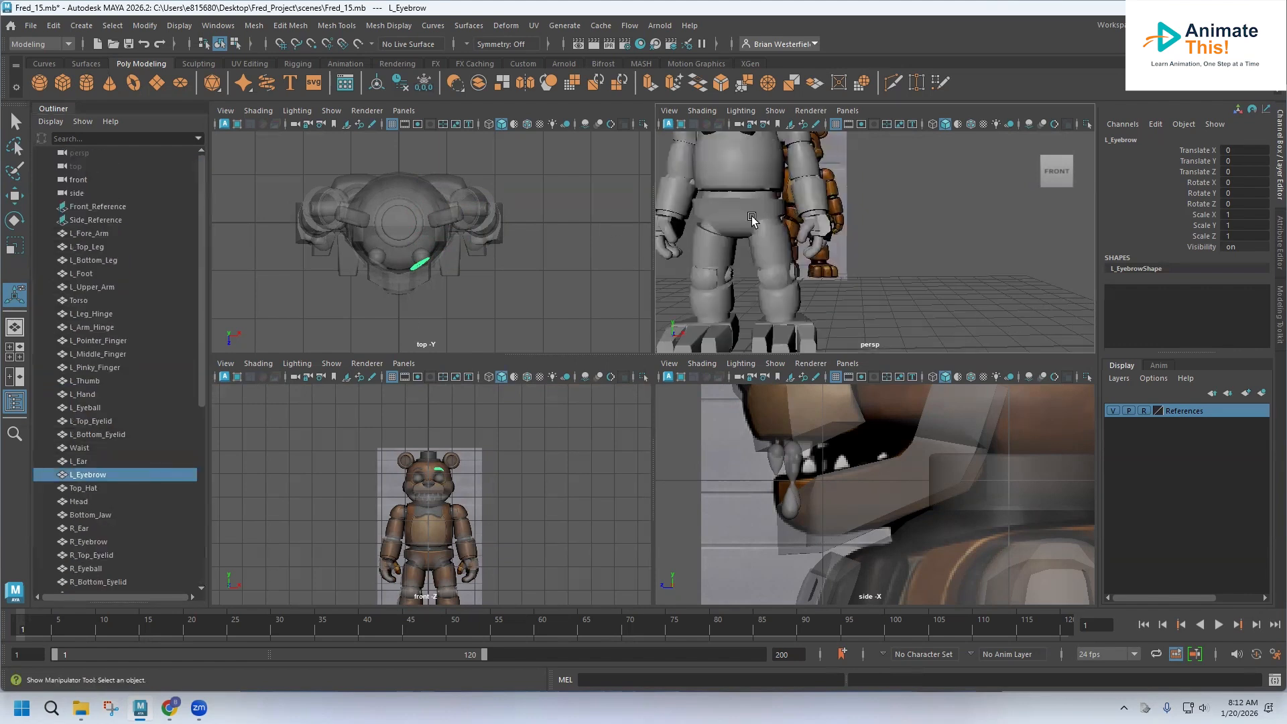
scroll(813, 278, "down", 5)
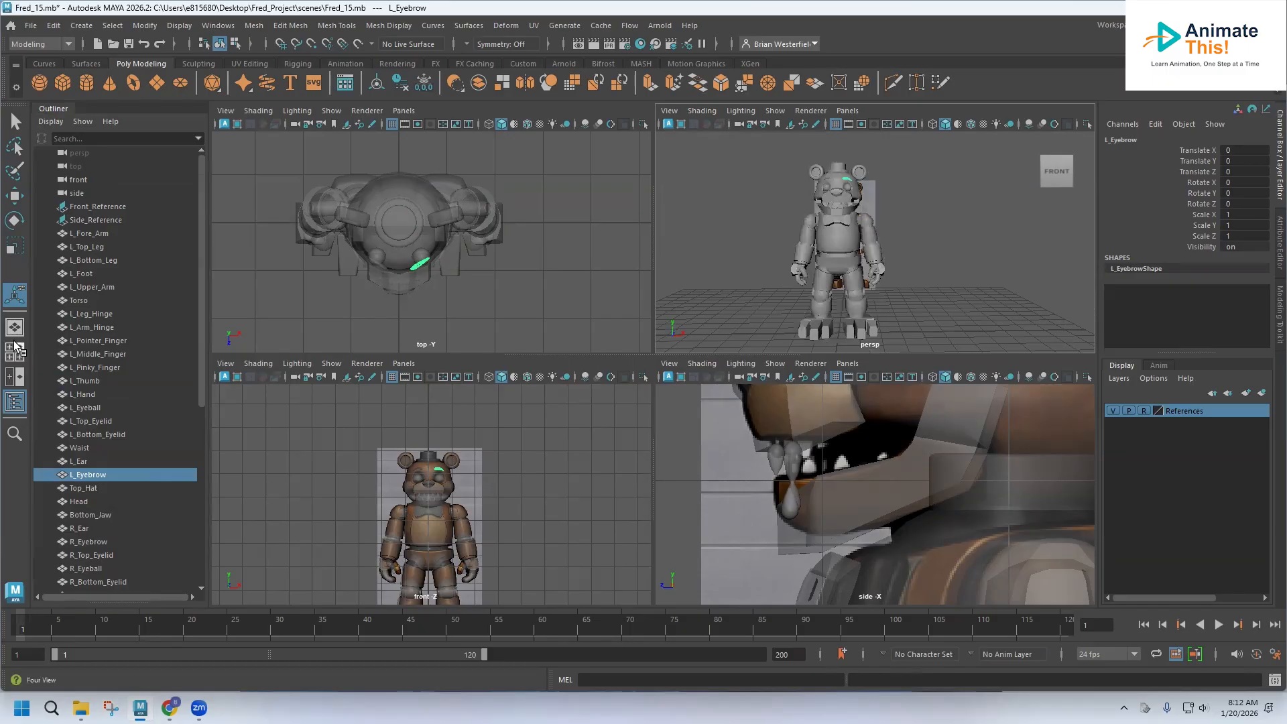
left_click(110, 235)
scroll(114, 462, "down", 8)
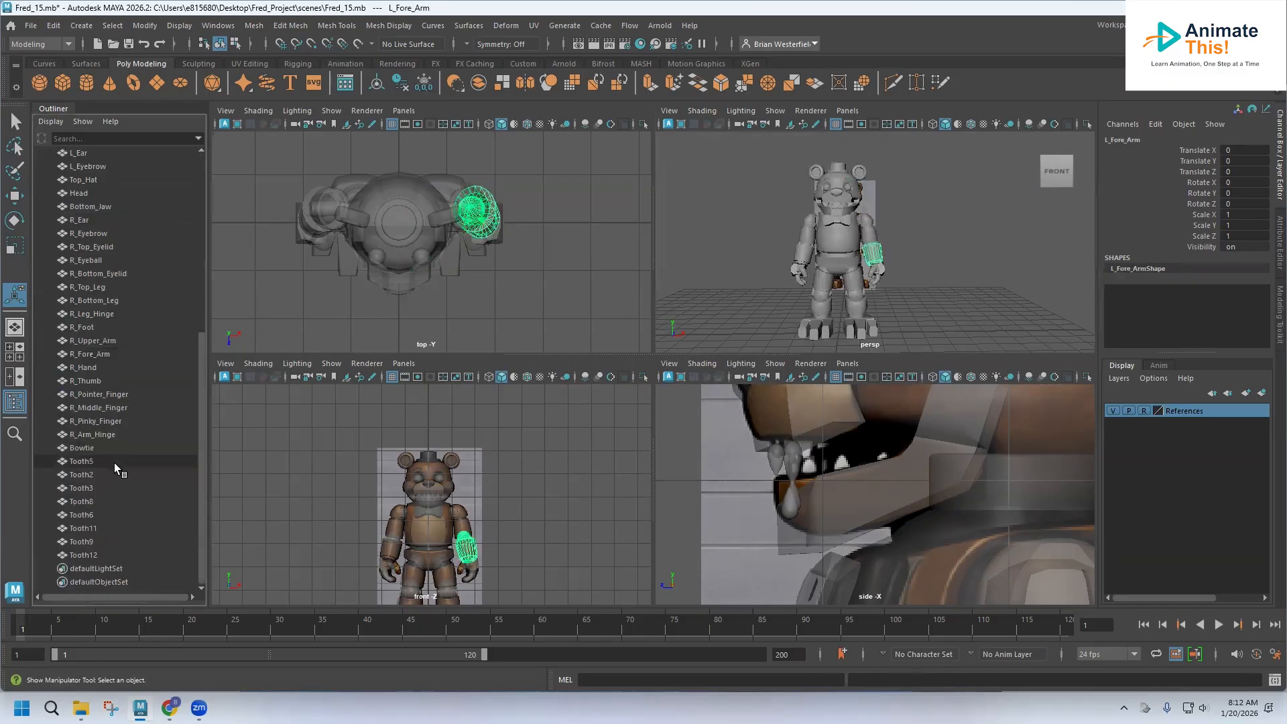
left_click(103, 553, "shift")
scroll(118, 313, "up", 8)
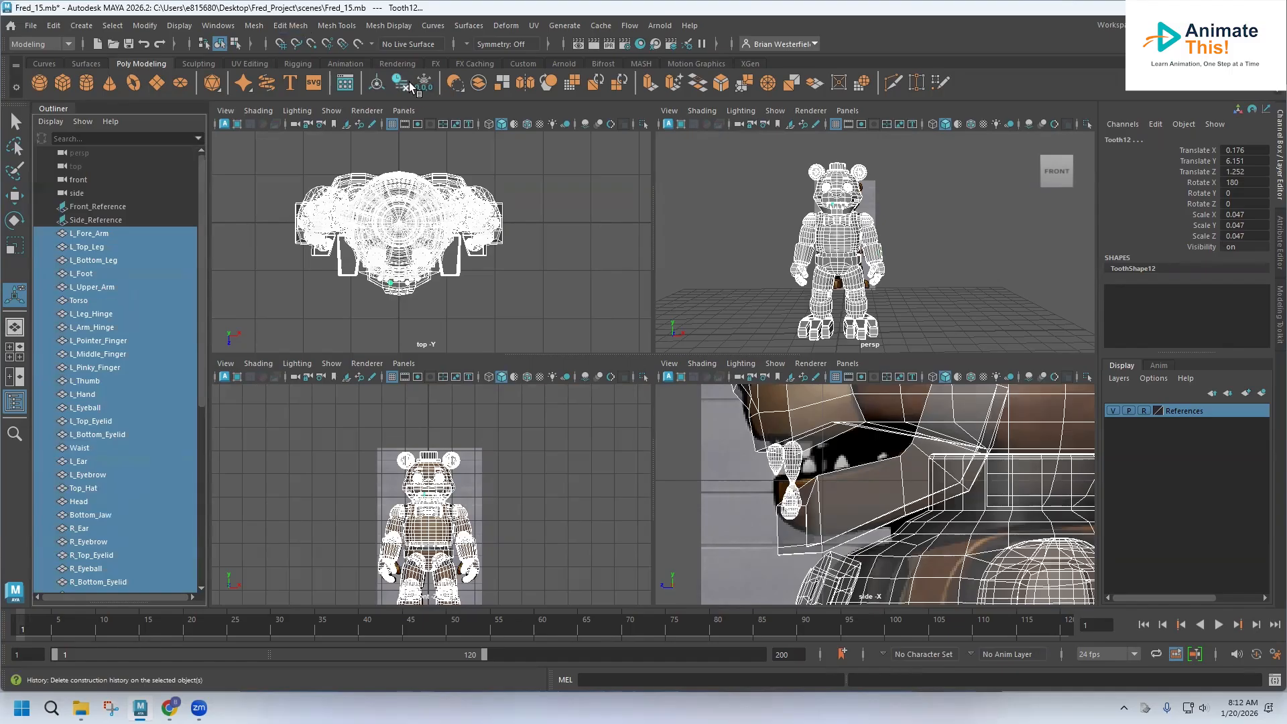
left_click(427, 89)
left_click(376, 90)
left_click(767, 249)
Save the cleaned-up bear scene under its existing file name, Fred_15.mb.
mouse_move(841, 242)
left_mouse_down("alt")
mouse_move(715, 235)
mouse_move(830, 251)
left_mouse_up("alt")
scroll(829, 252, "up", 8)
right_click_drag(818, 246, 768, 262, "alt")
scroll(768, 261, "up", 5)
mouse_move(728, 231)
left_mouse_down("alt")
mouse_move(750, 245)
mouse_move(844, 203)
mouse_move(771, 202)
mouse_move(711, 227)
left_mouse_up("alt")
scroll(749, 245, "down", 5)
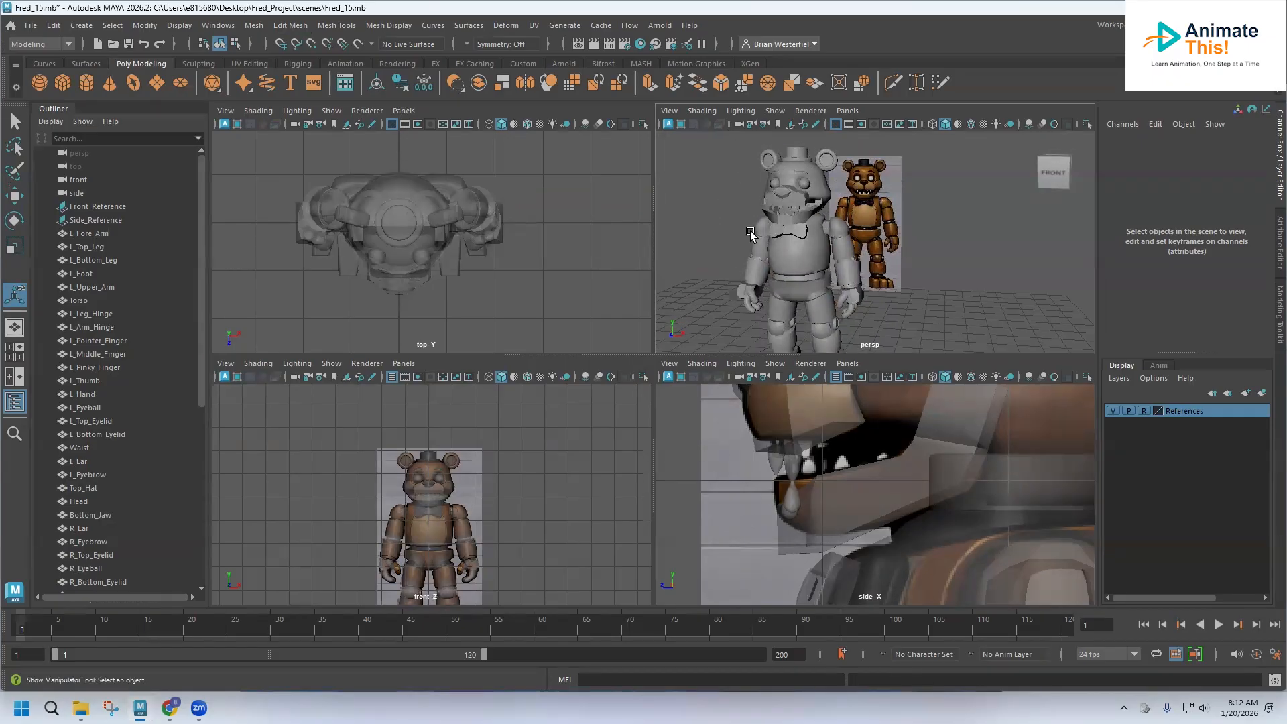
left_click(30, 27)
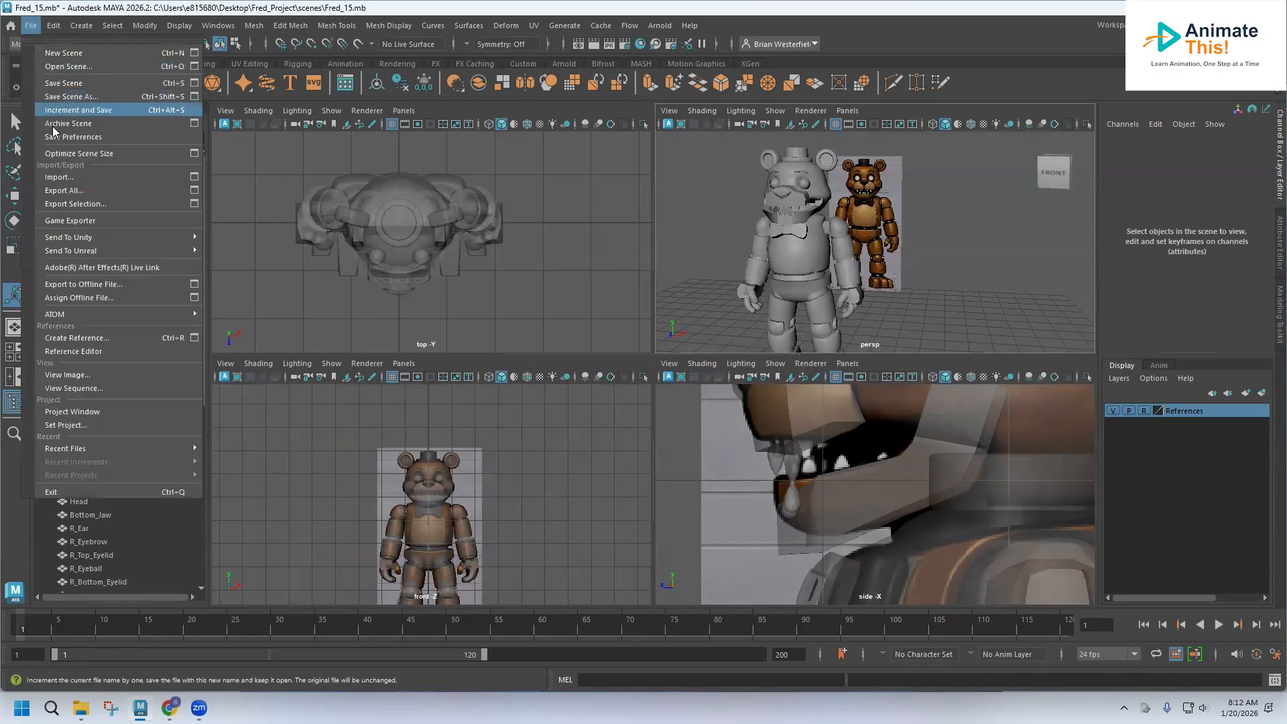
left_click(64, 83)
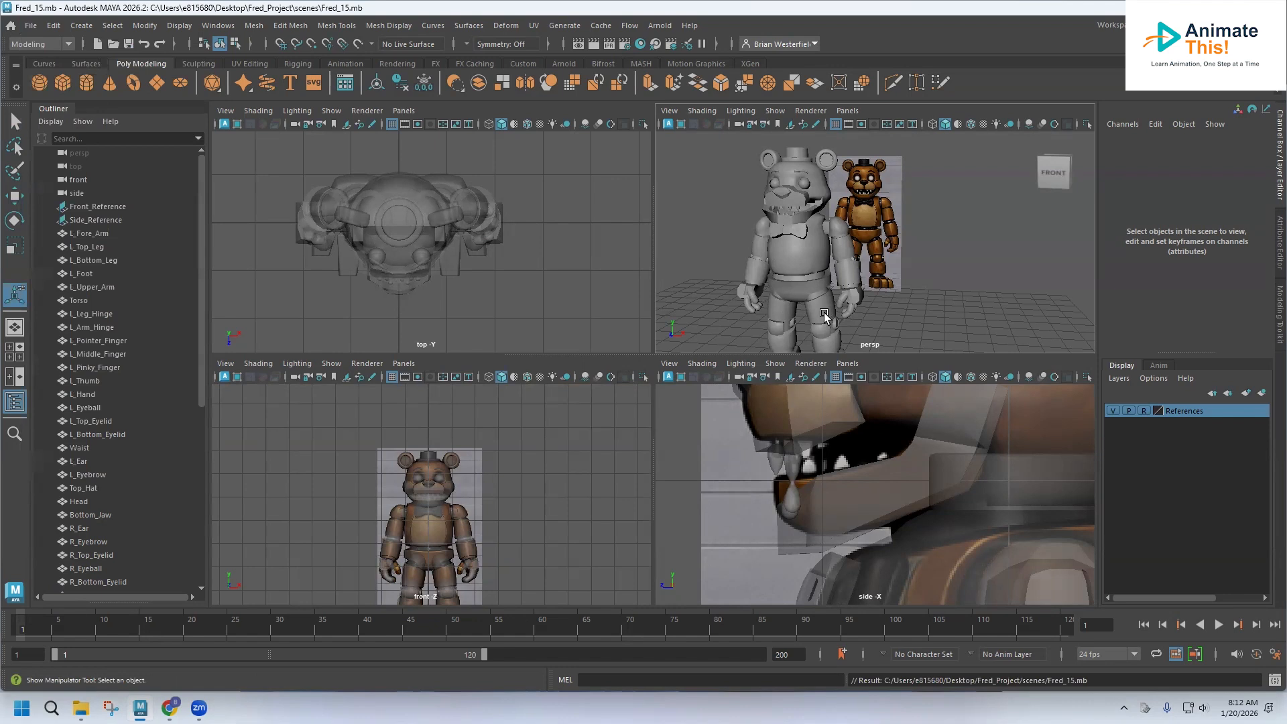